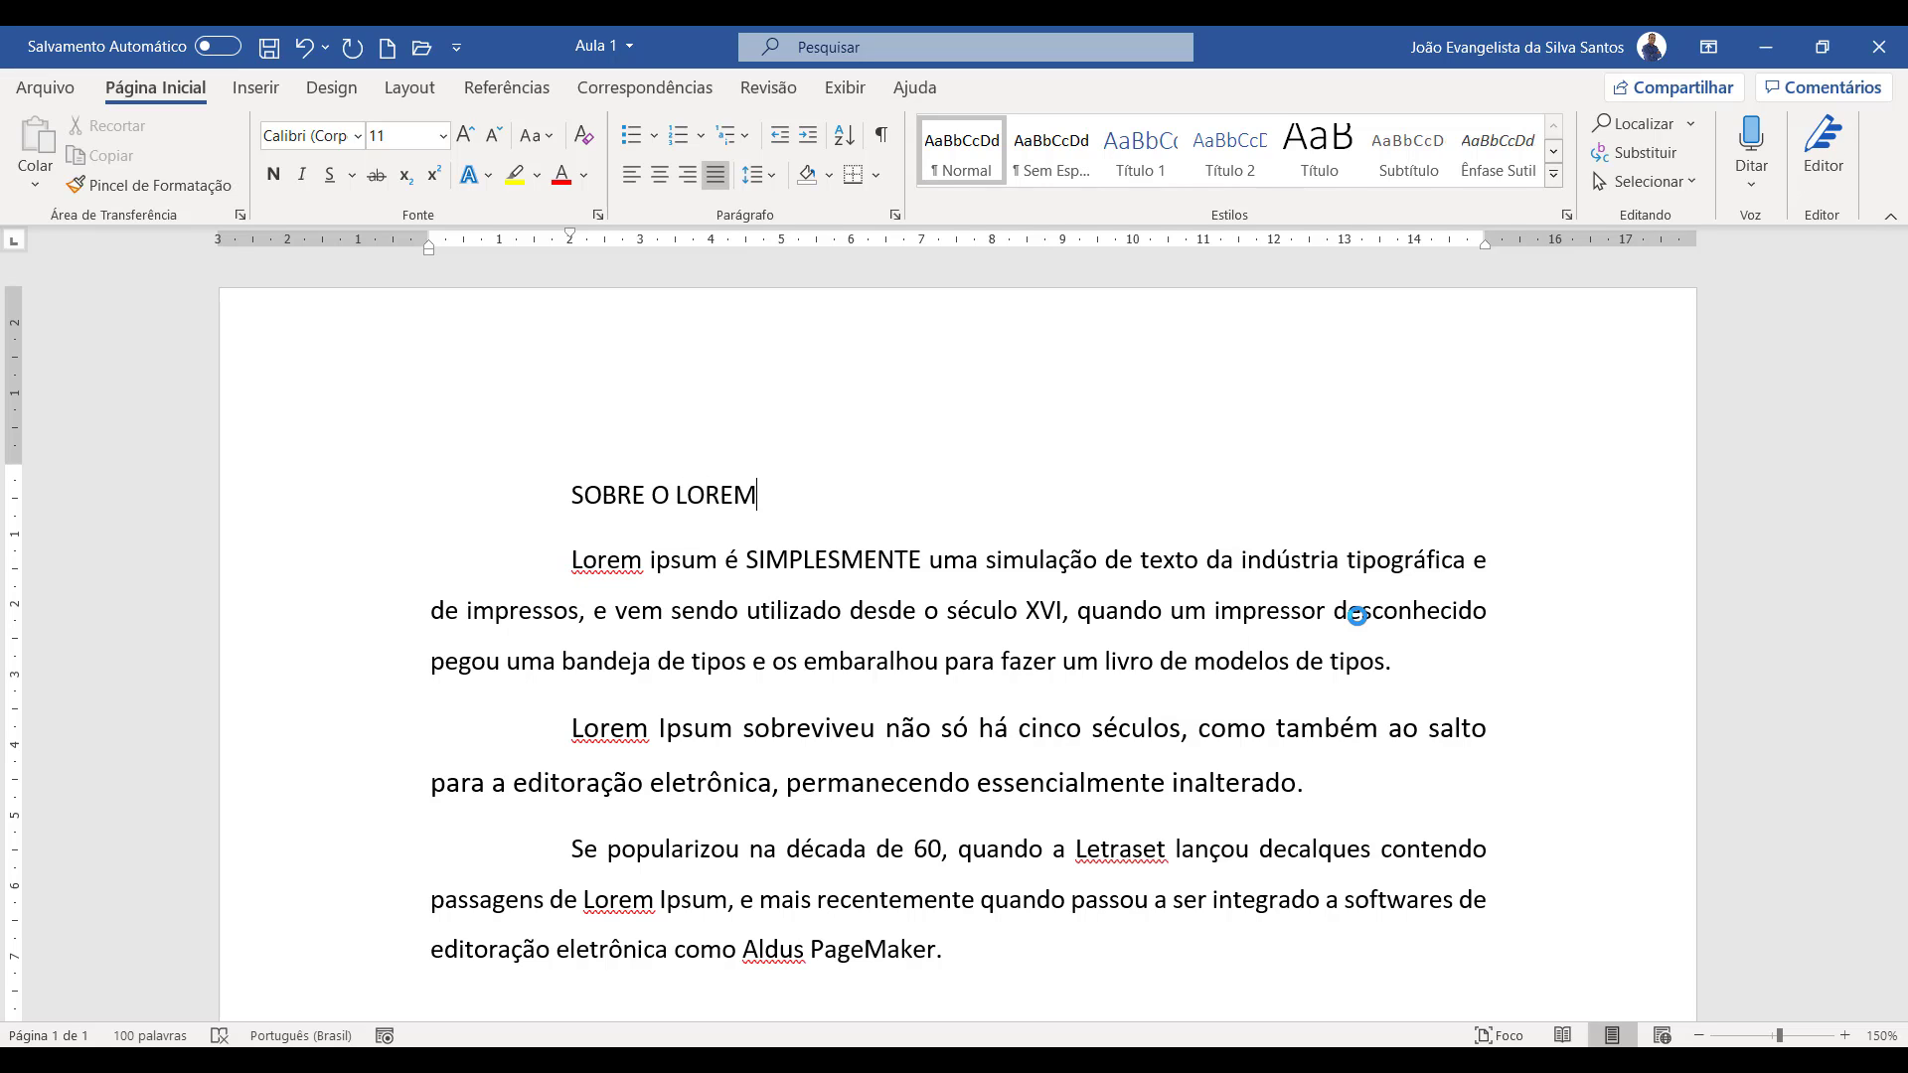
# - Complete the title as SOBRE O LOREM IPSUM and remove its first-line indent so it starts at the margin
pyautogui.write('IPSUM')
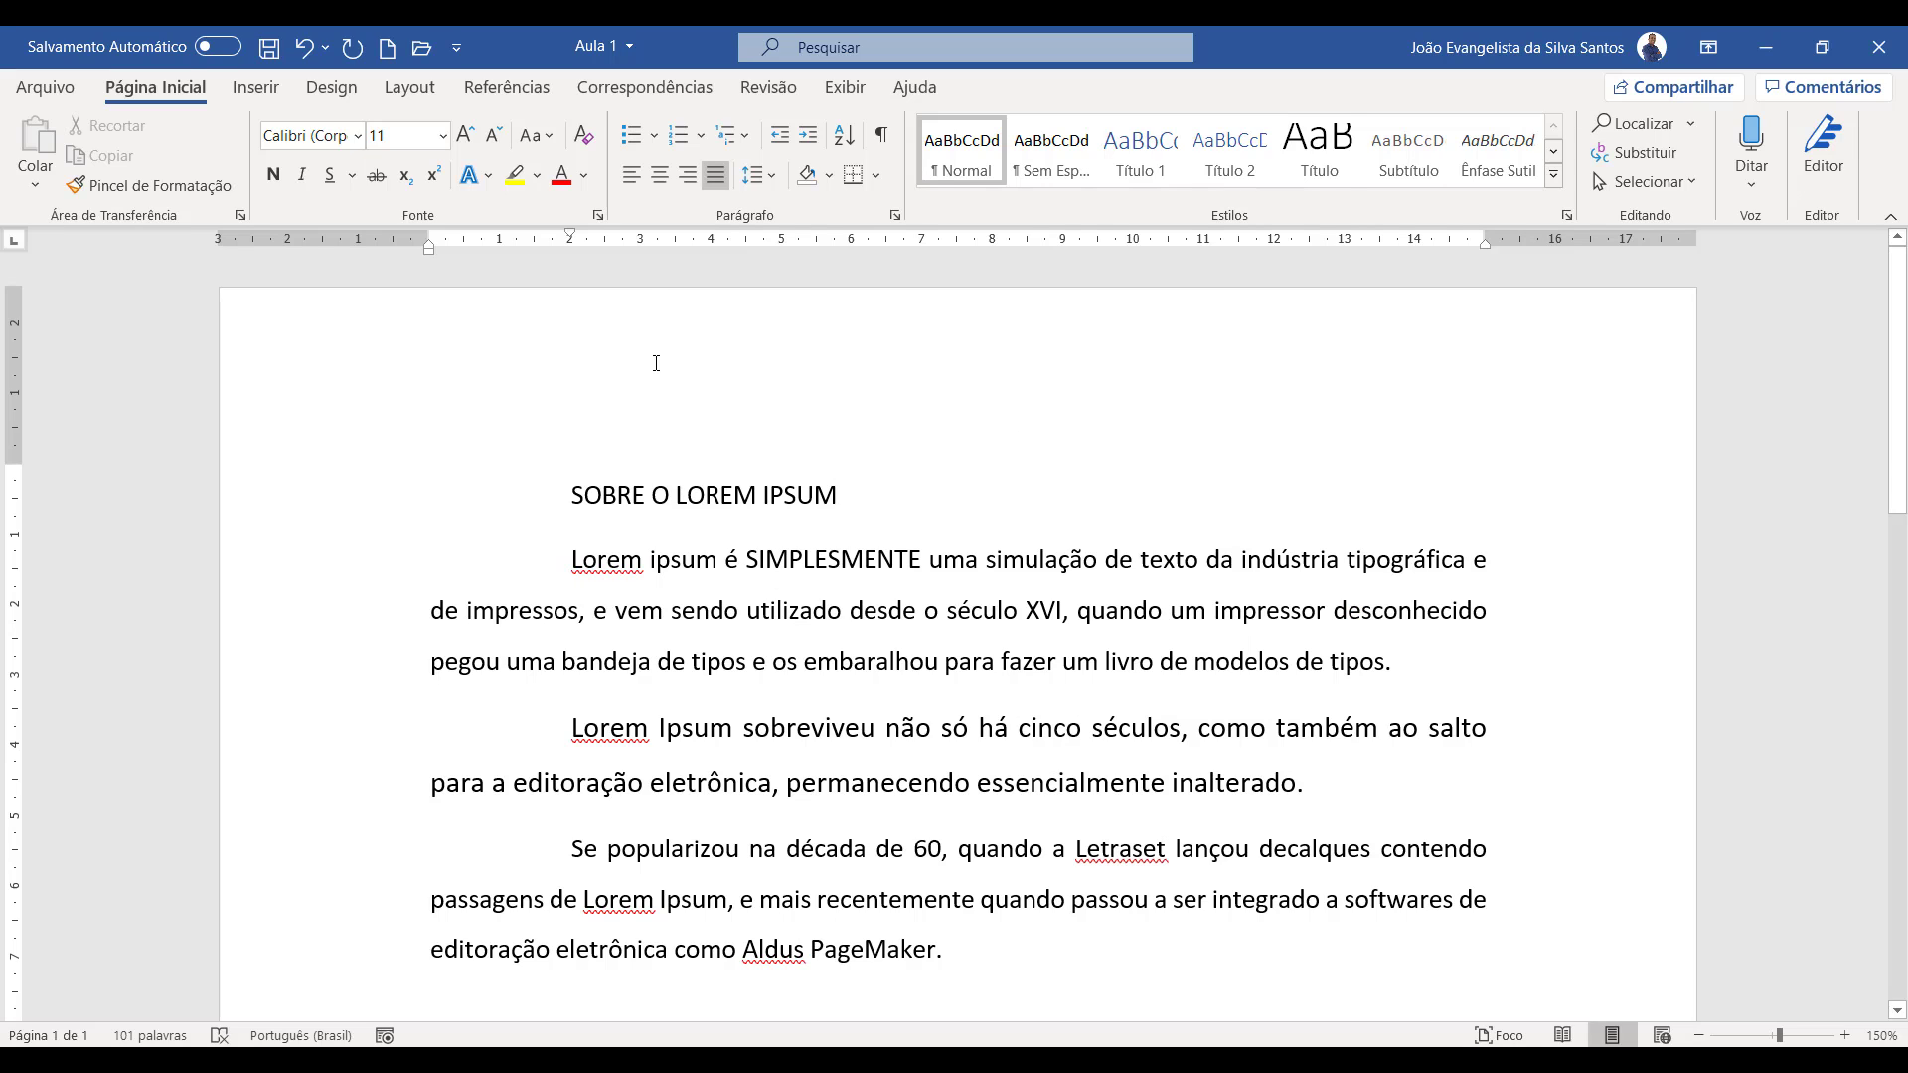
pyautogui.moveTo(573, 242); pyautogui.dragTo(429, 243)
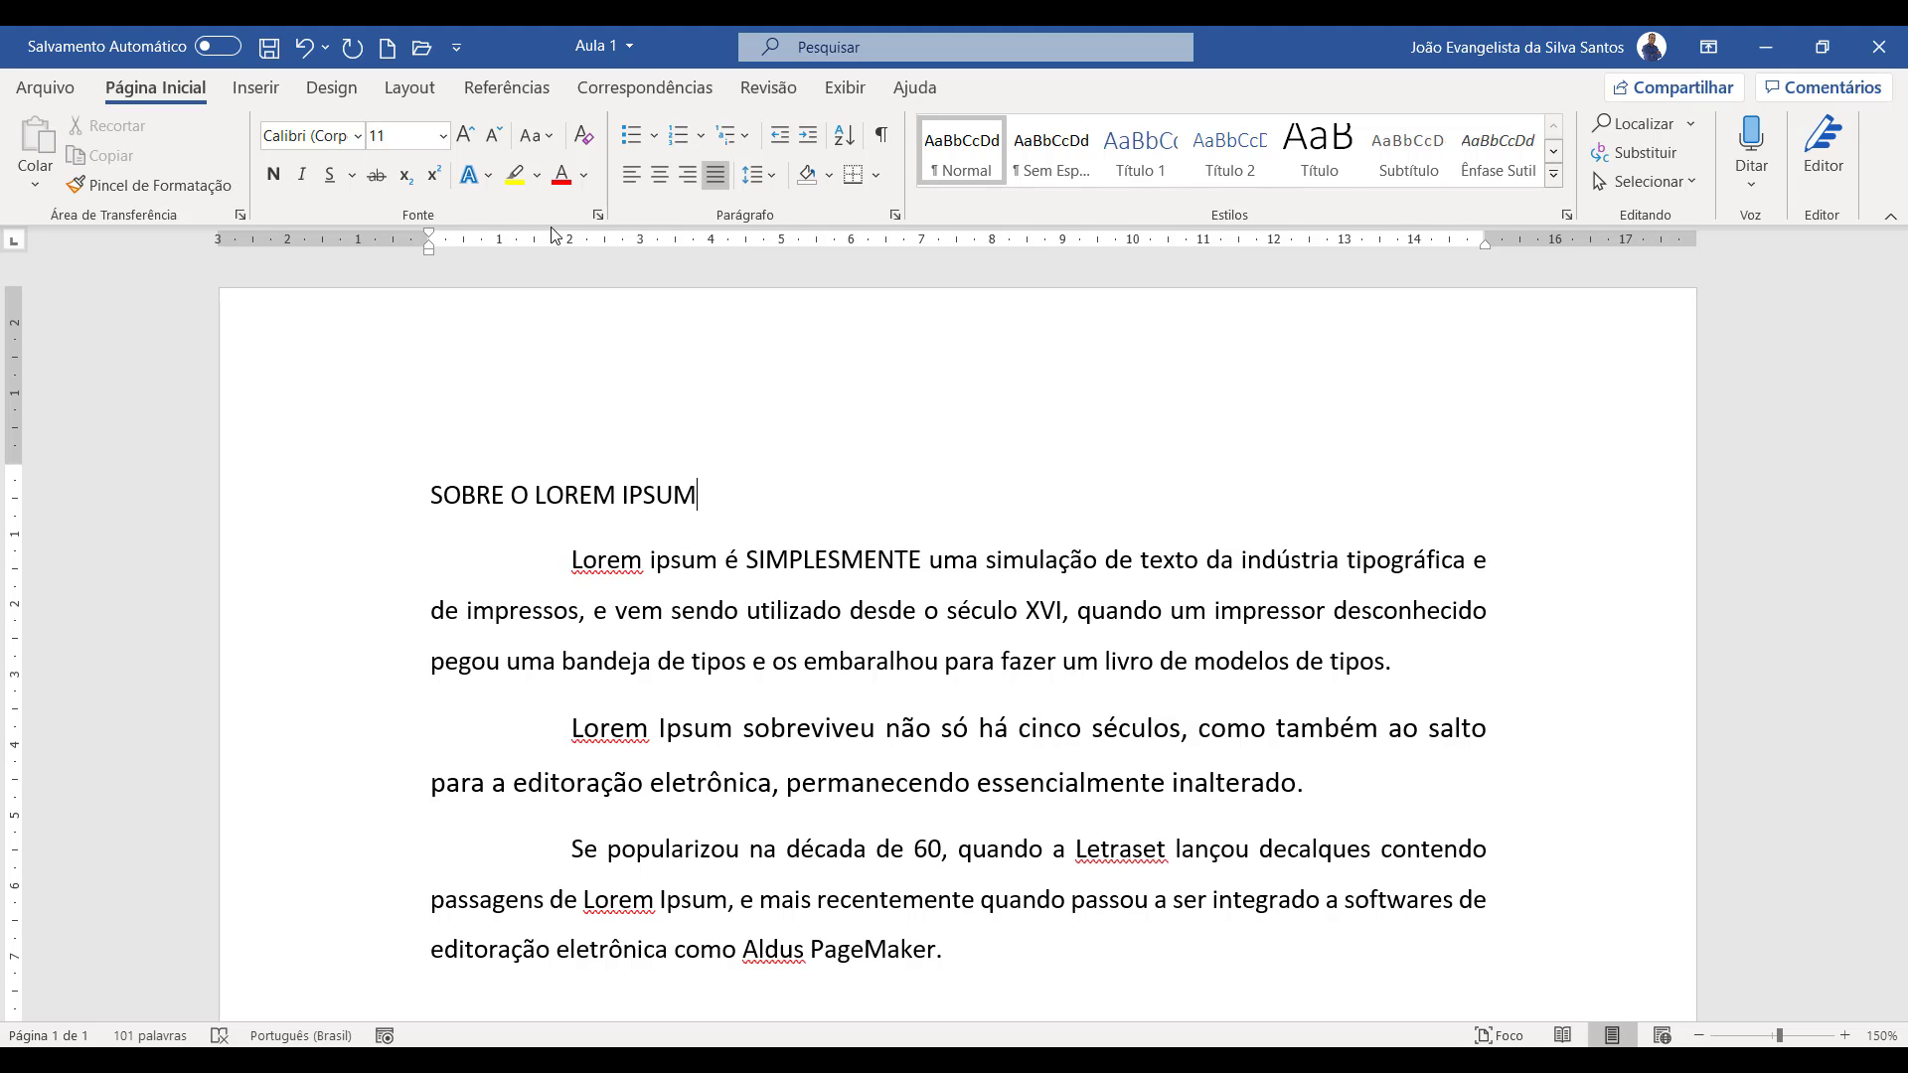
pyautogui.click(357, 136)
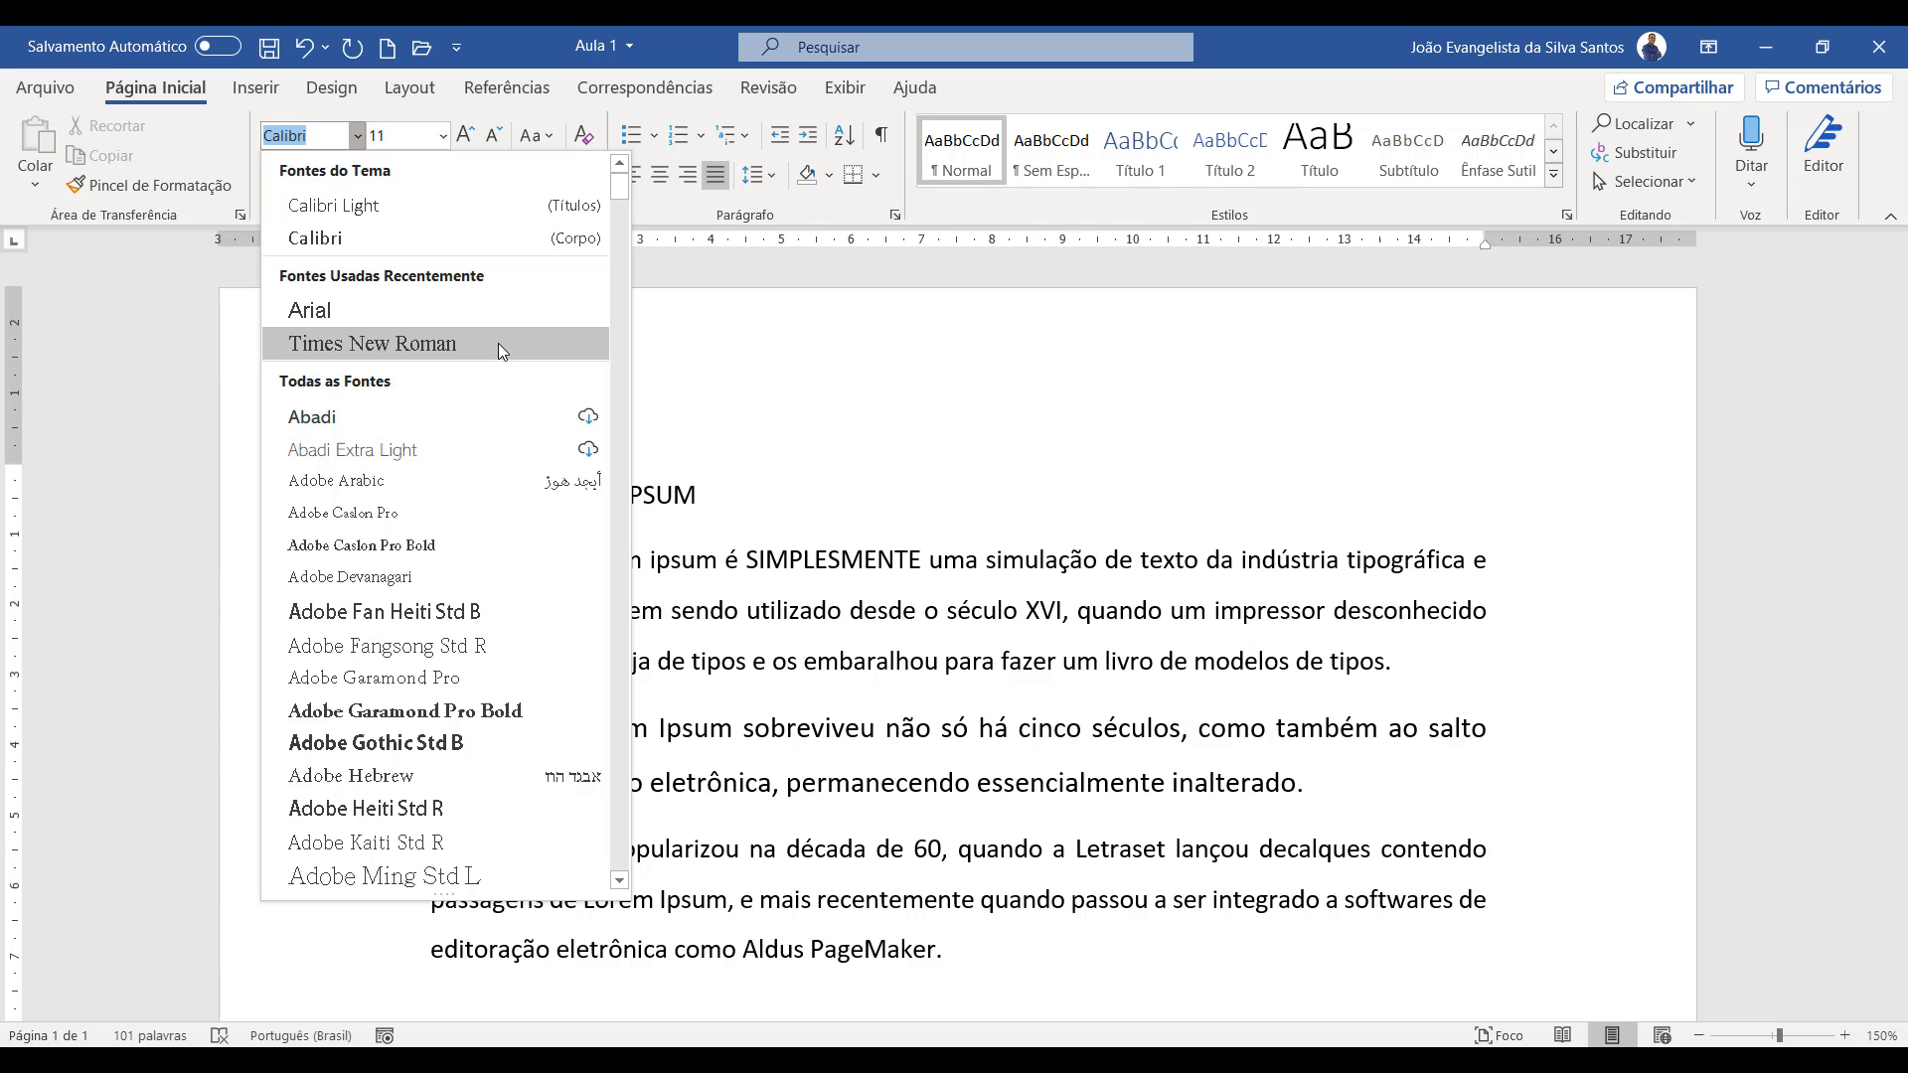
pyautogui.scroll(-7, 499, 417)
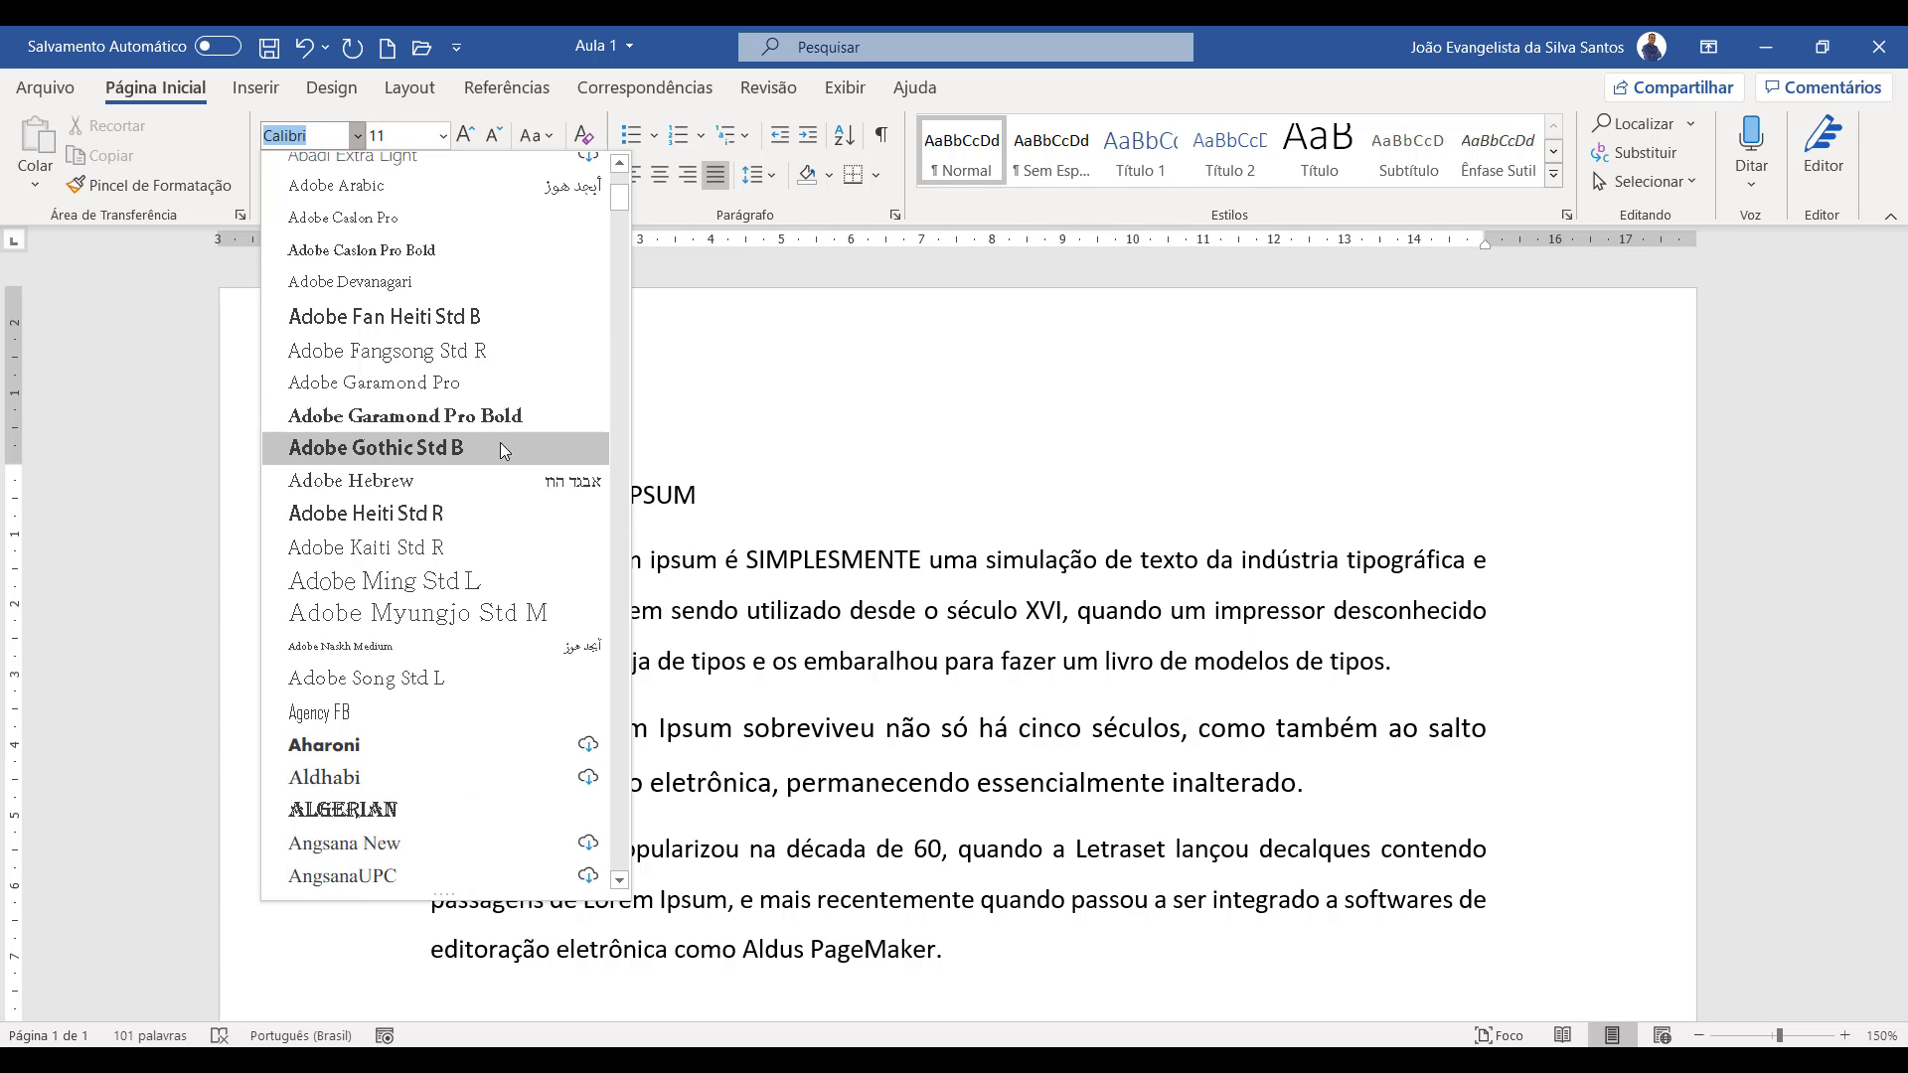
pyautogui.scroll(-4, 503, 454)
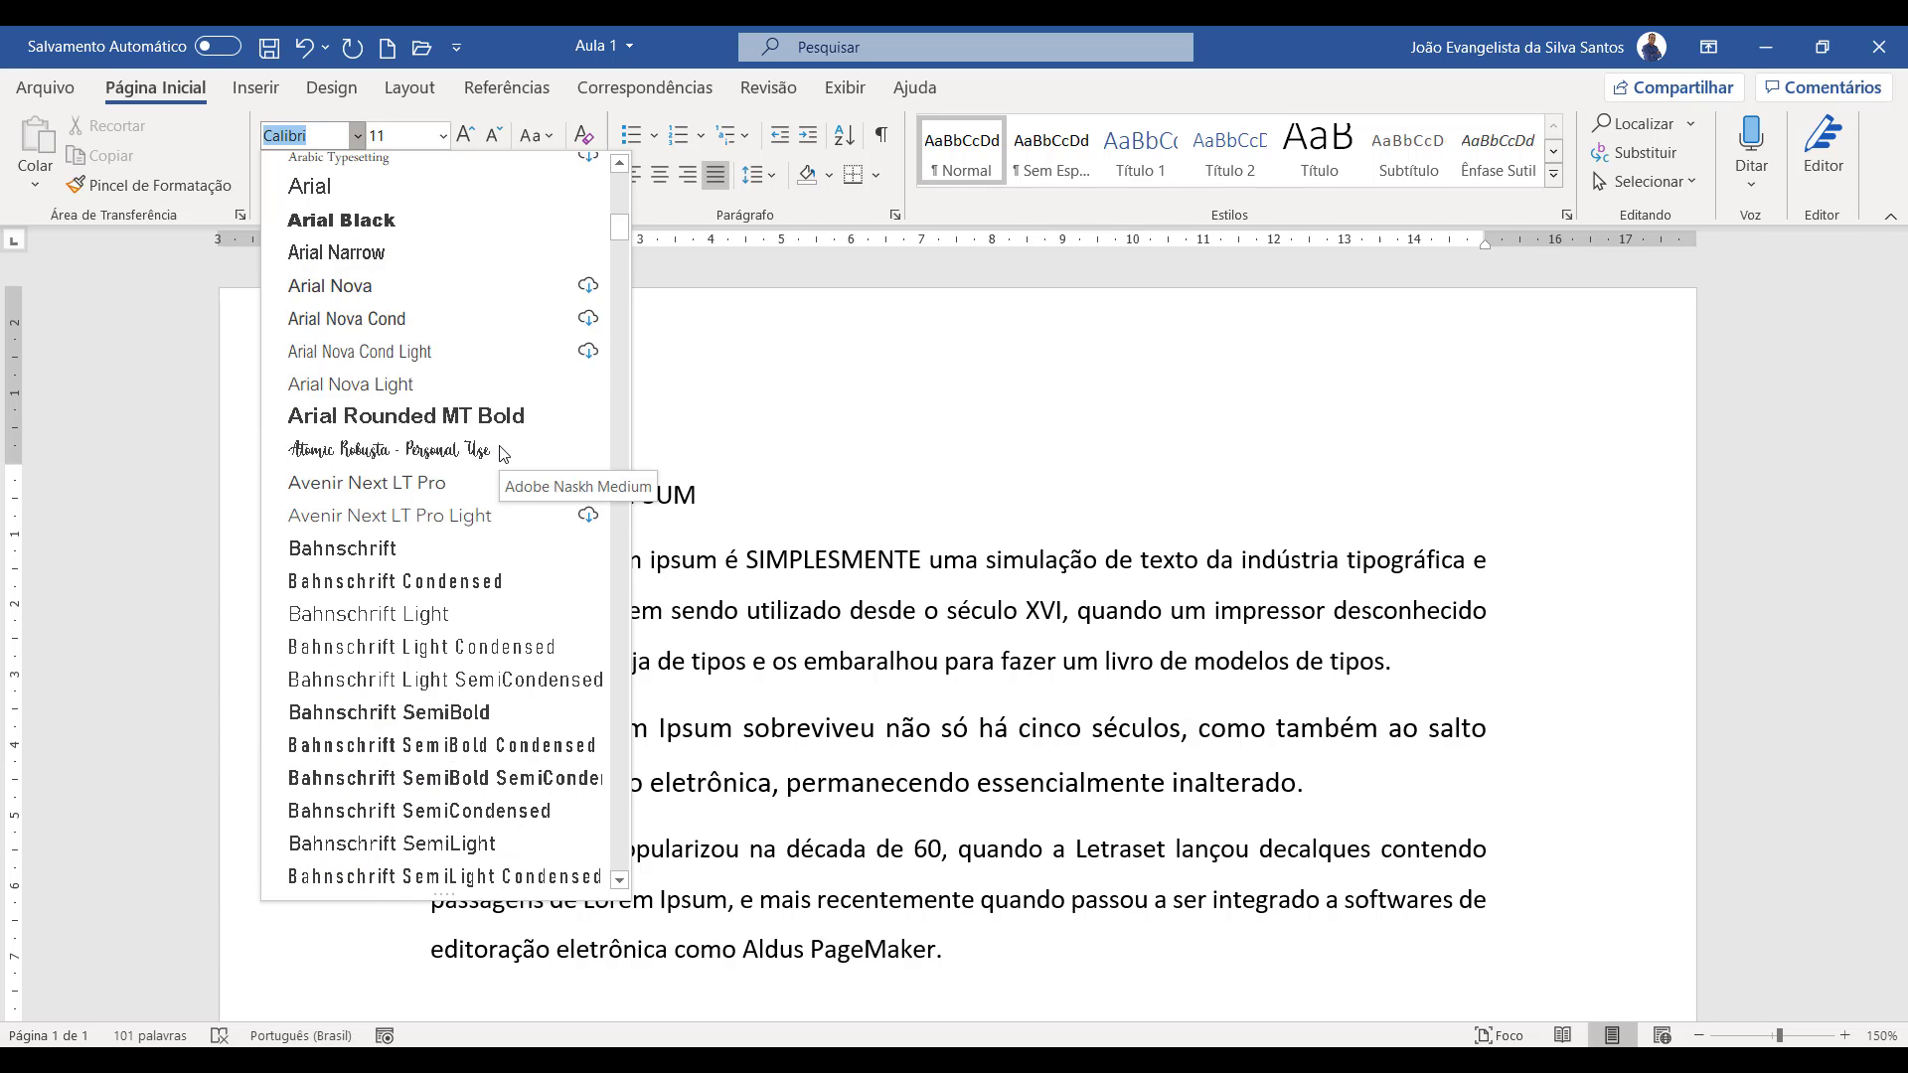
pyautogui.scroll(-2, 502, 453)
pyautogui.scroll(-4, 502, 453)
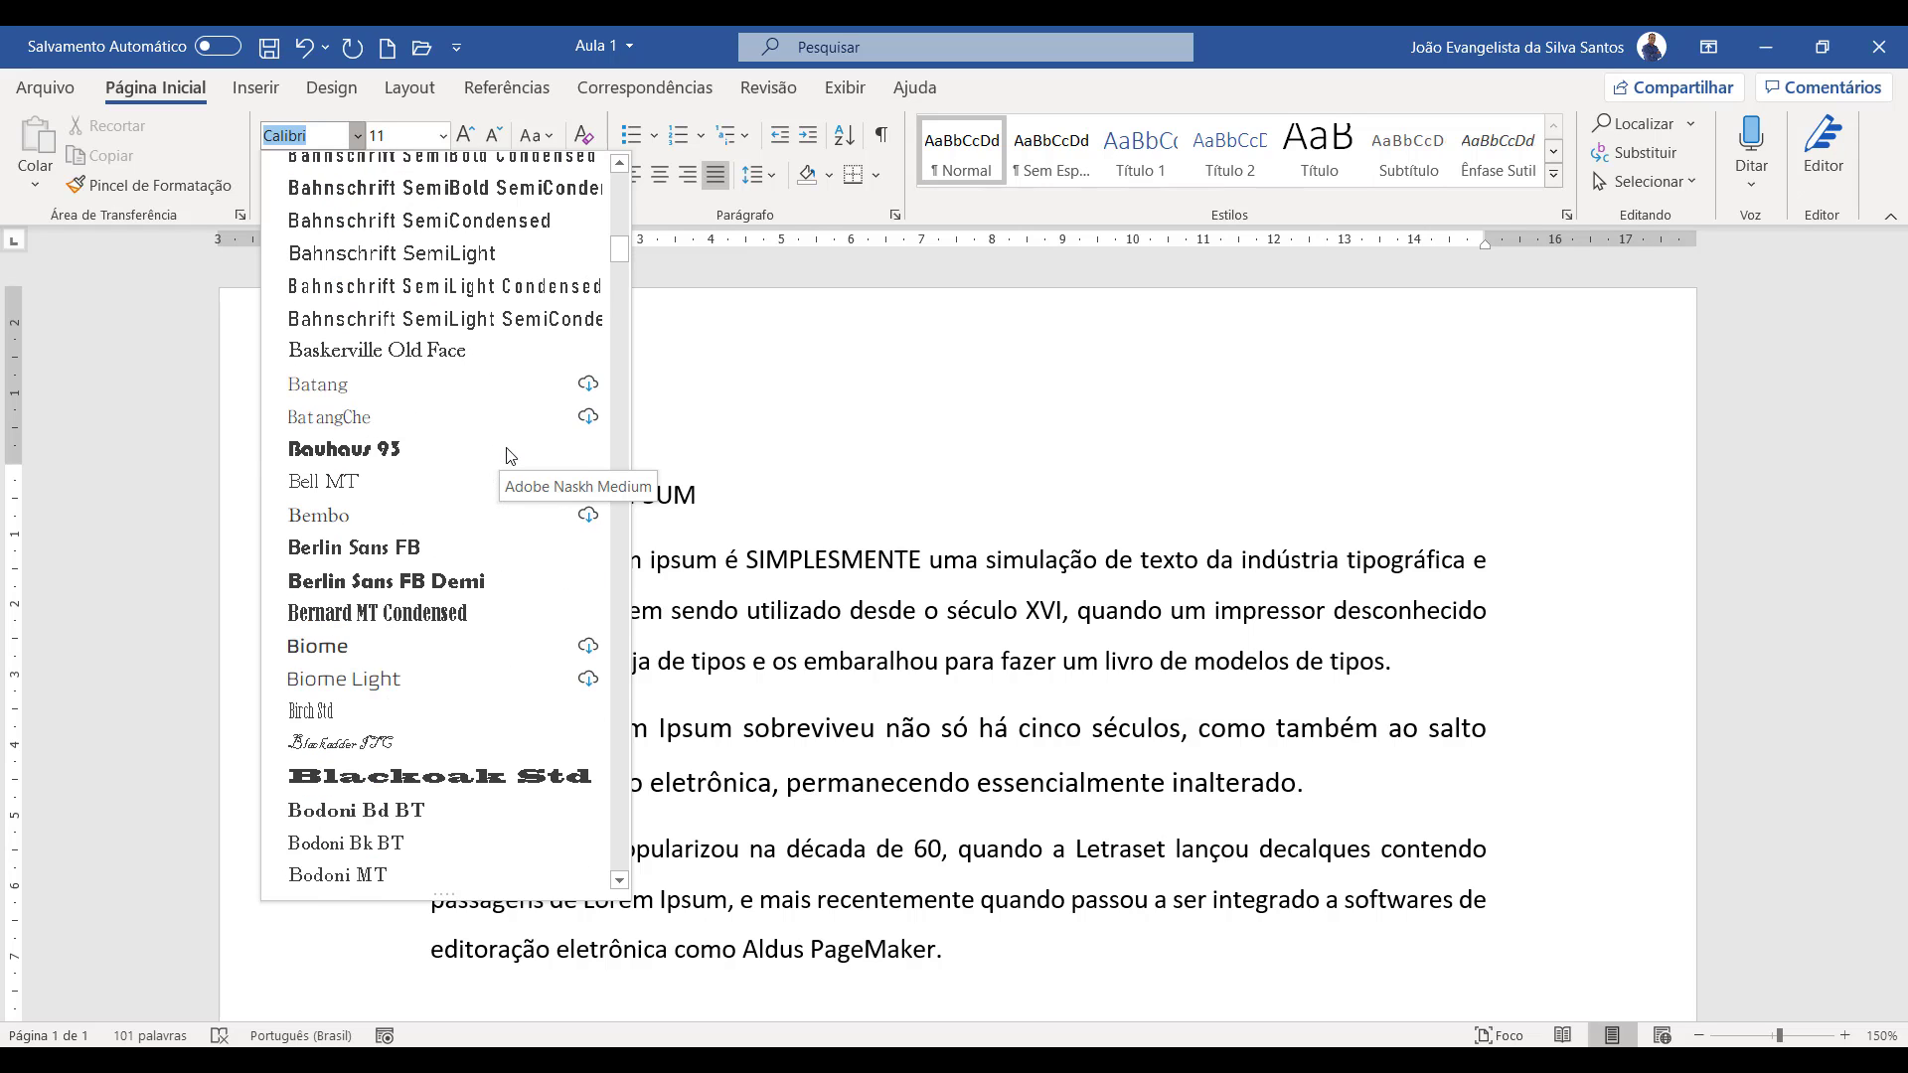
pyautogui.click(747, 500)
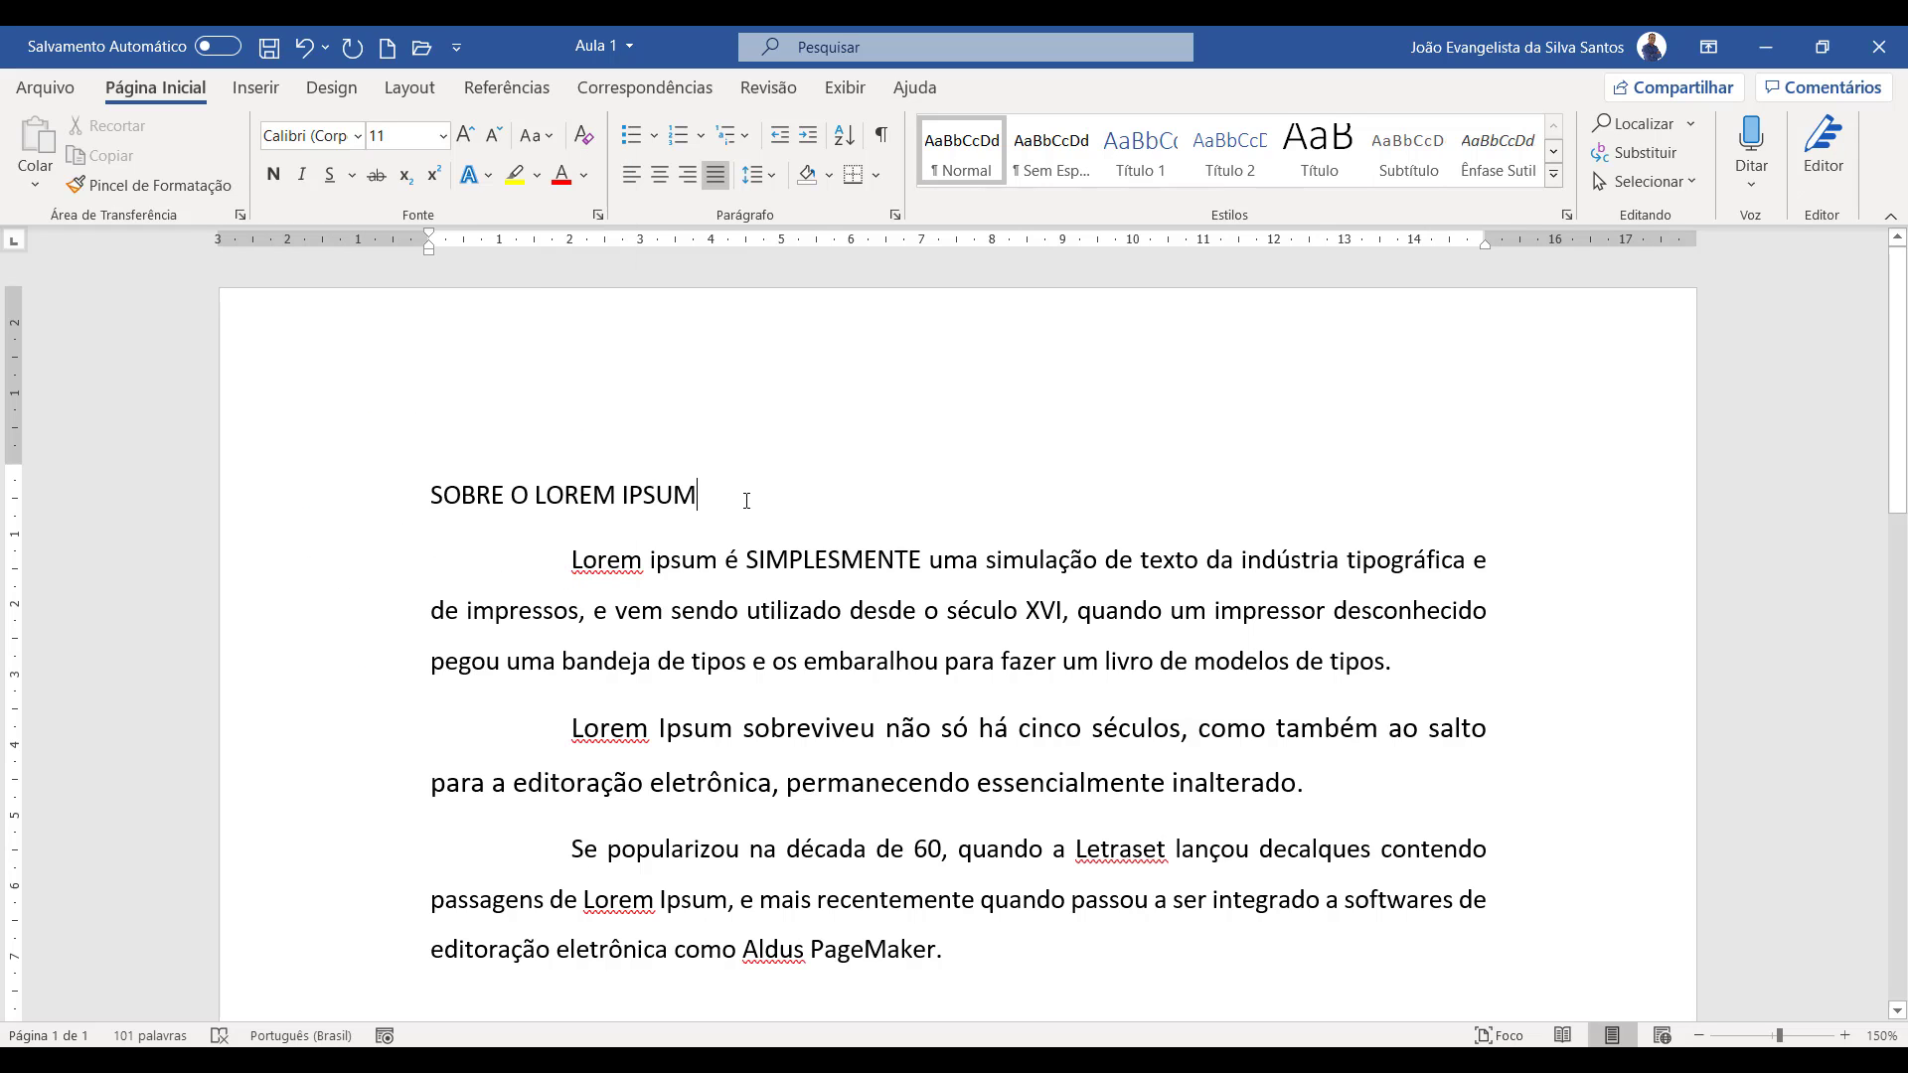
# - Format the whole title line in Arial at font size 16
pyautogui.click(336, 508)
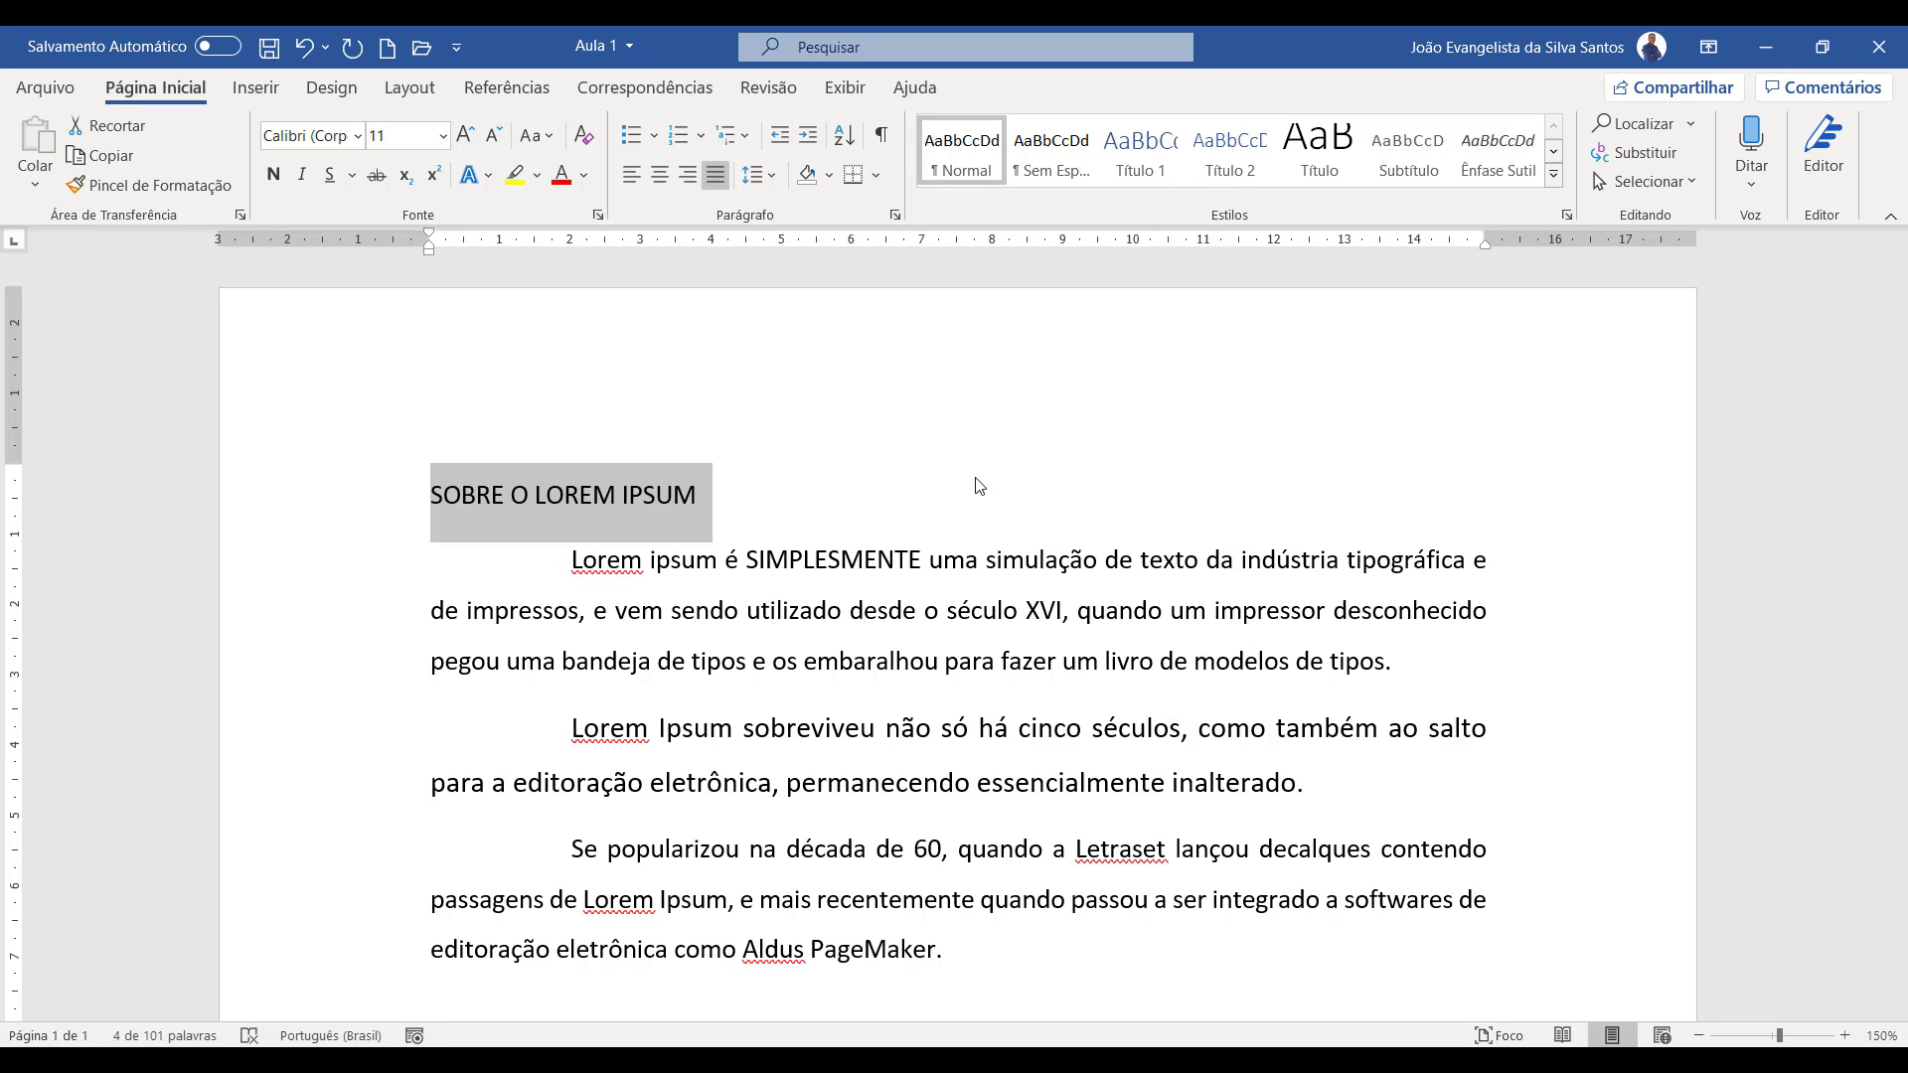
pyautogui.click(360, 137)
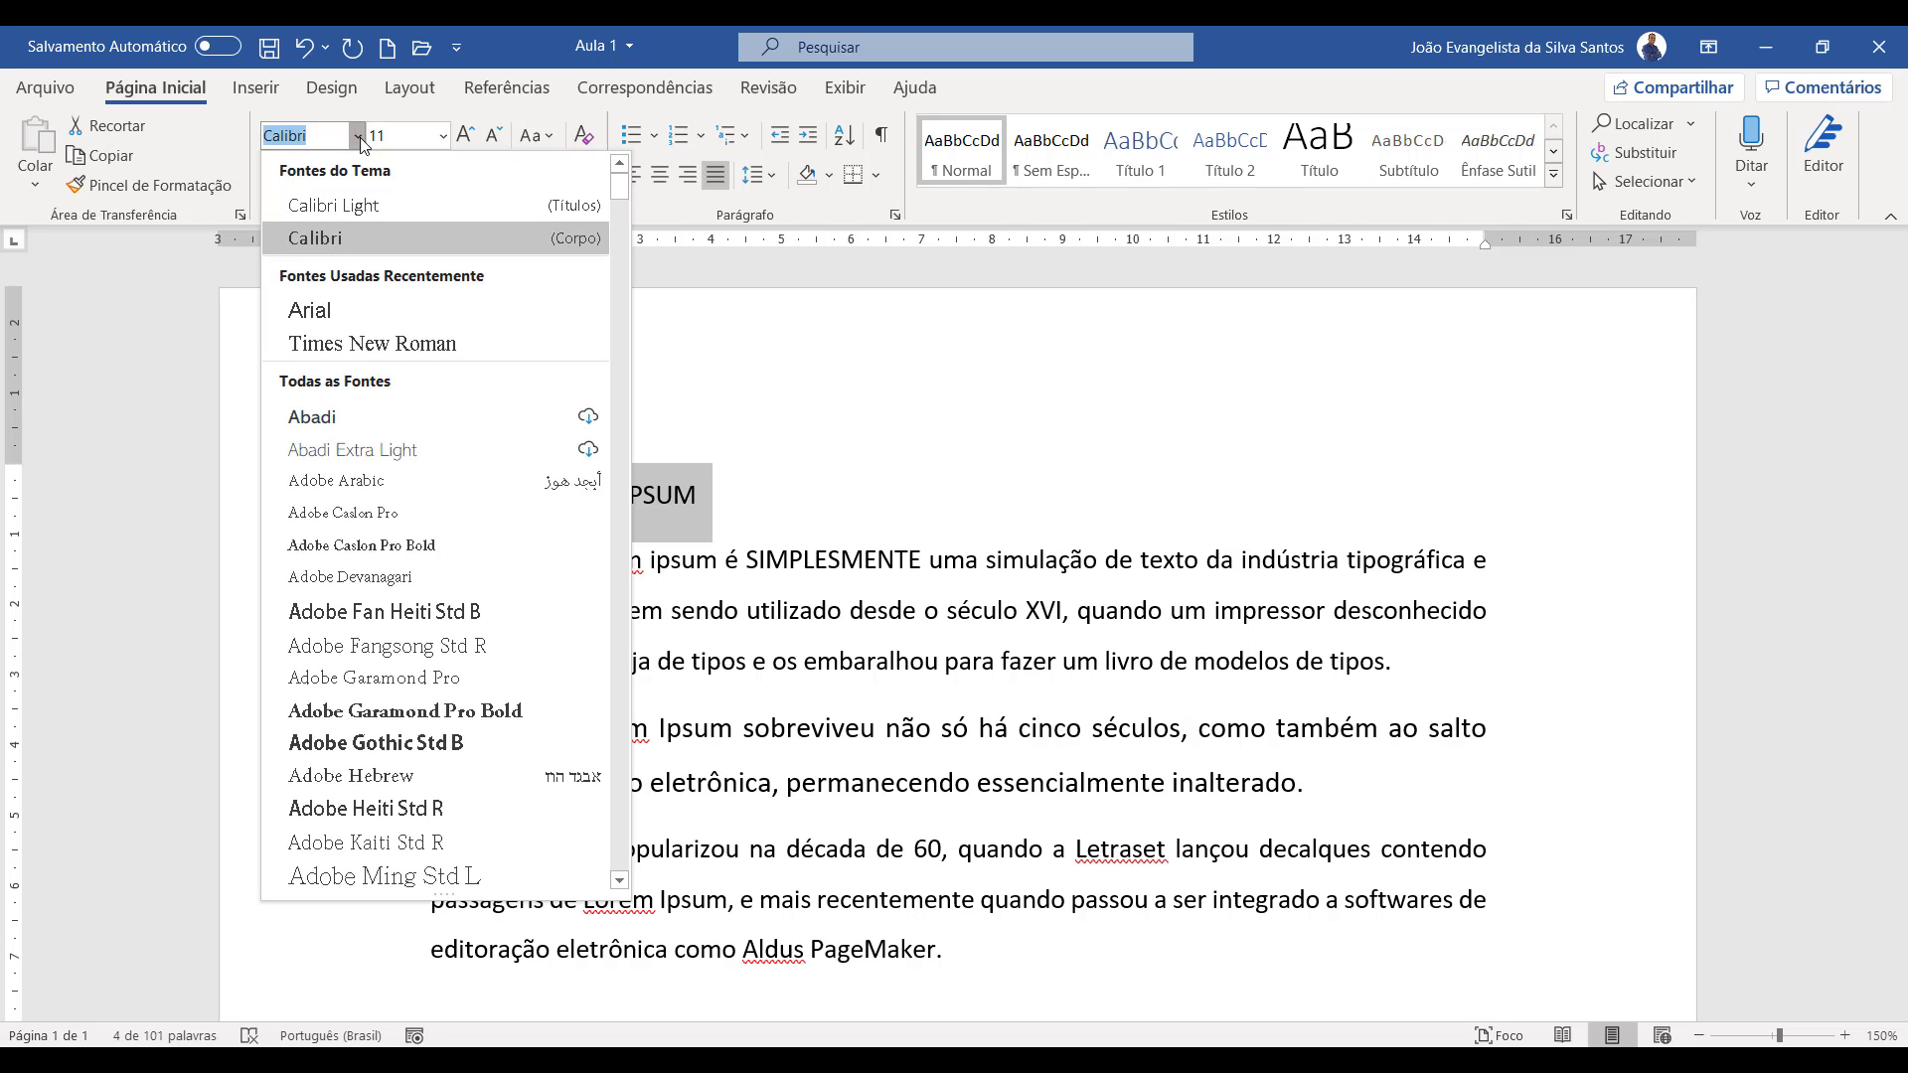
pyautogui.click(346, 302)
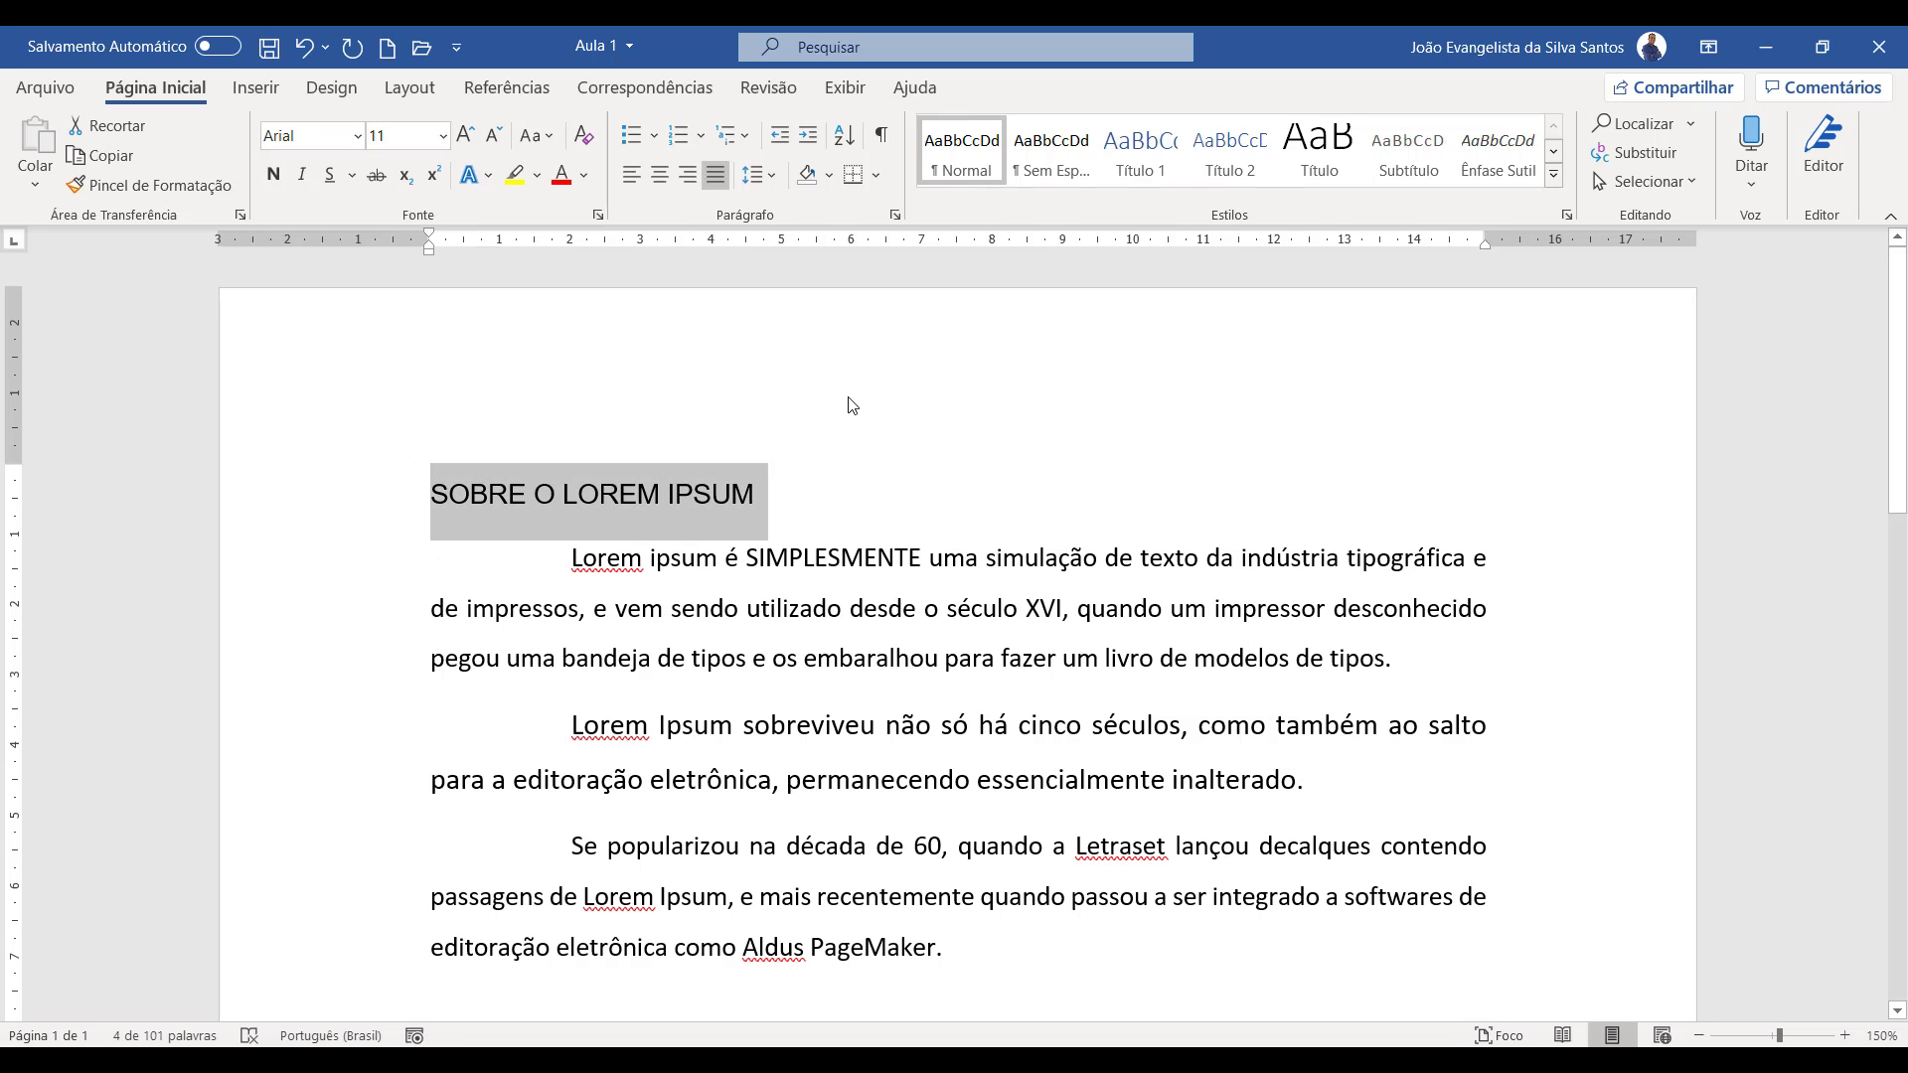
pyautogui.click(443, 135)
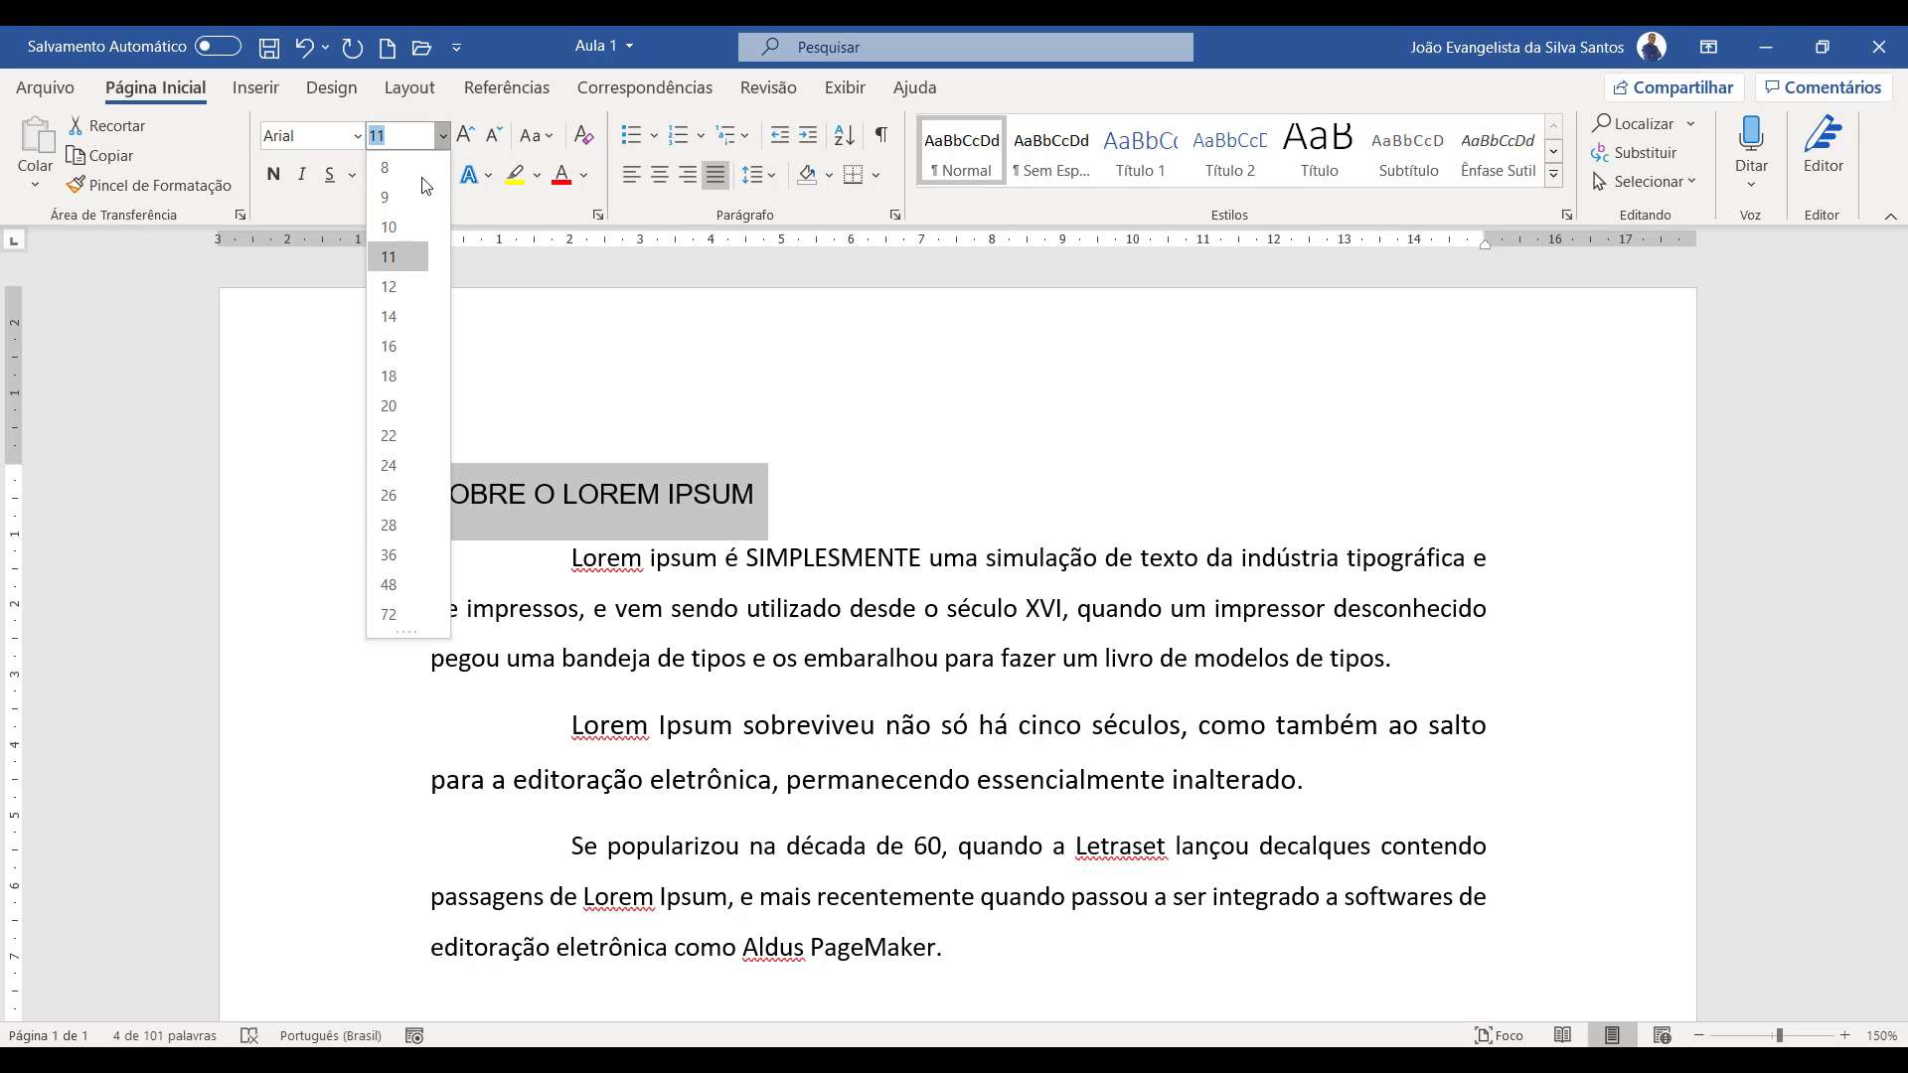
pyautogui.click(391, 345)
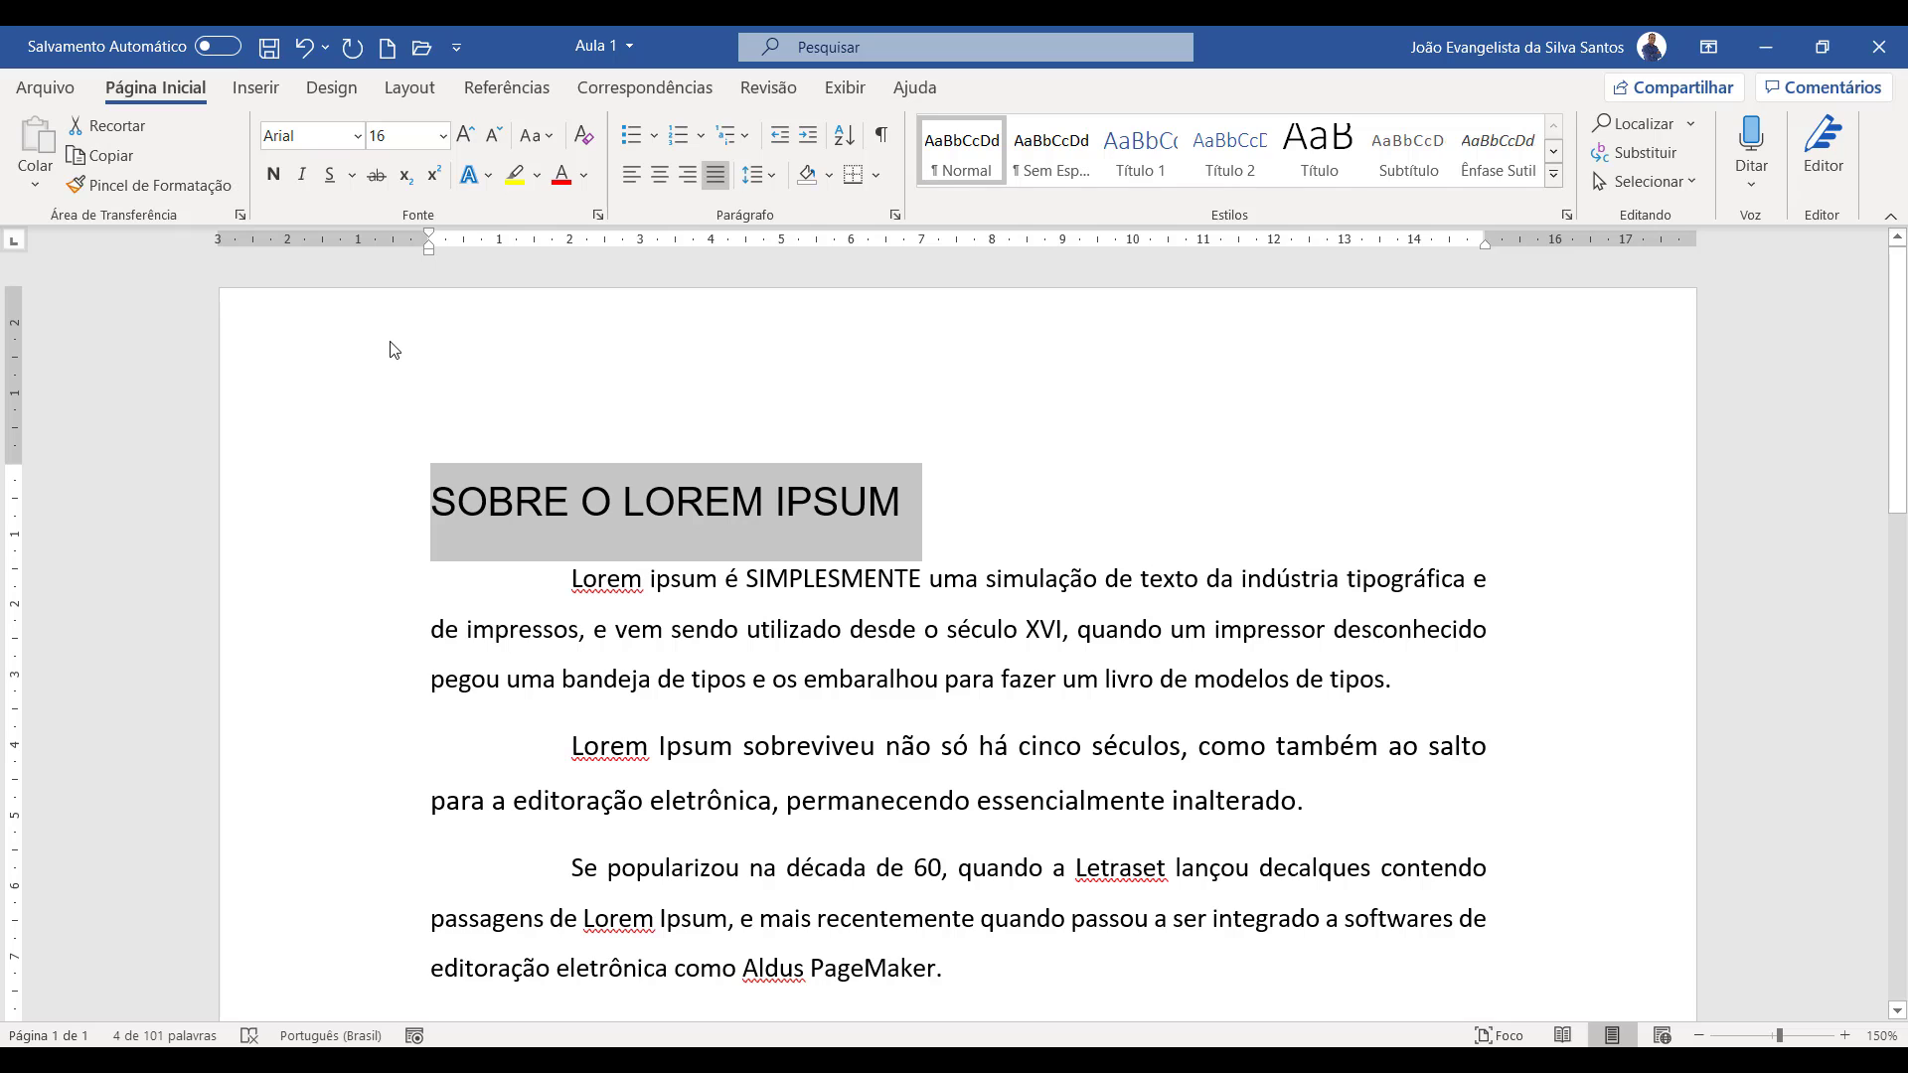
# - Demonstrate shrinking and growing the title's font size in increments, ending at size 12
pyautogui.click(494, 139)
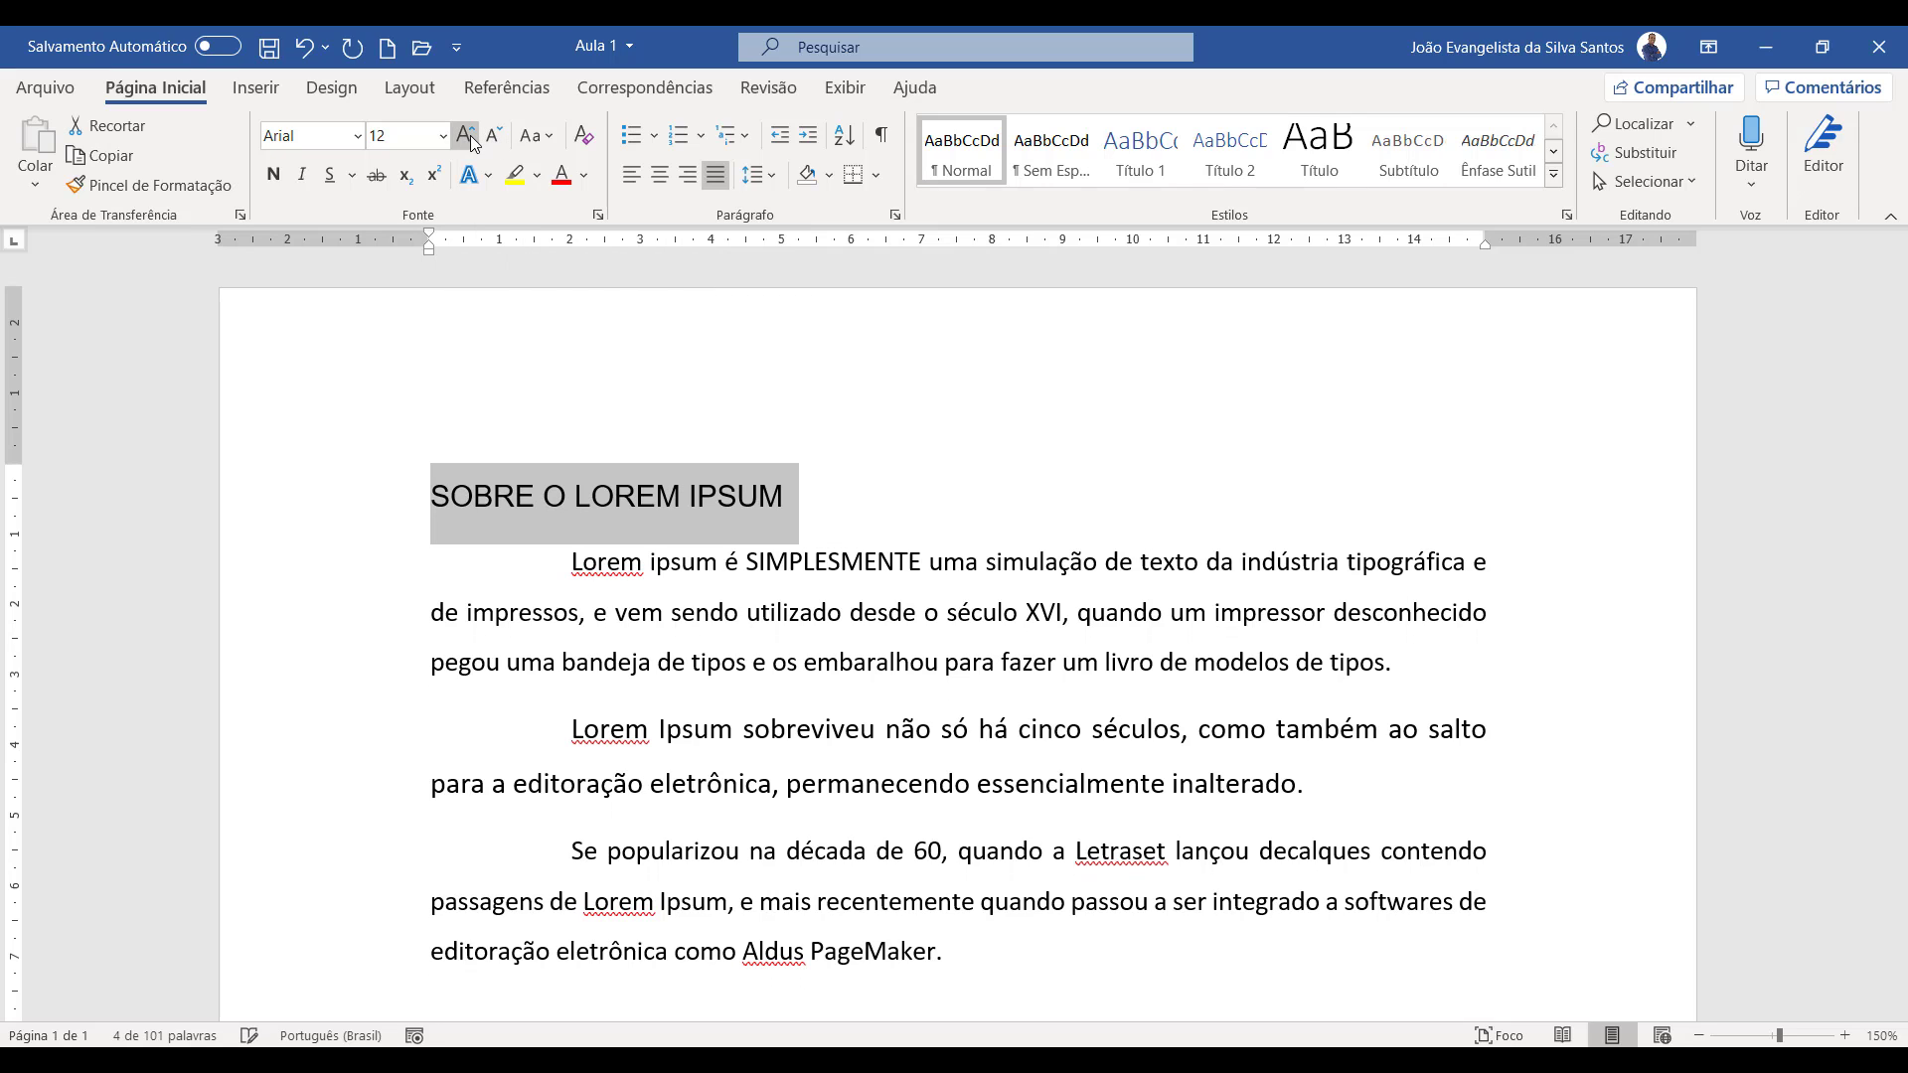
pyautogui.click(465, 136)
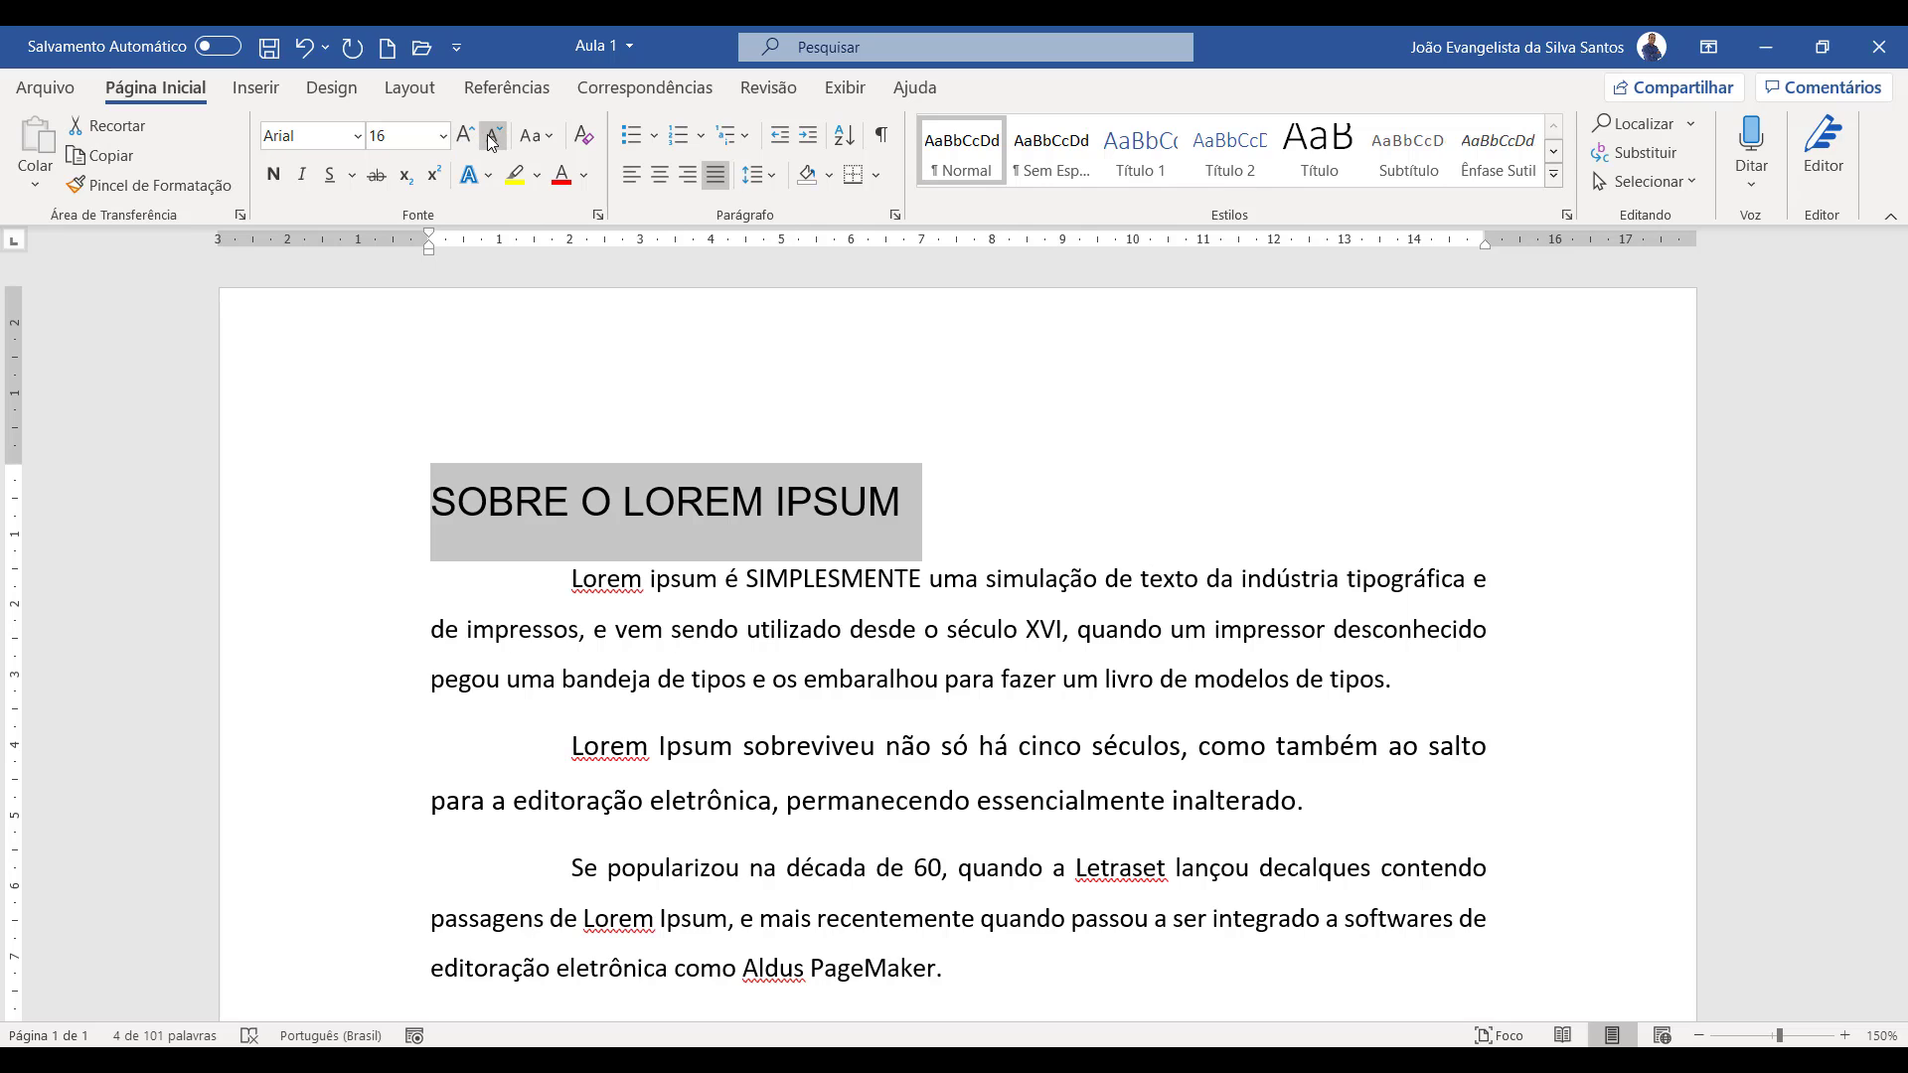
pyautogui.click(494, 136)
pyautogui.click(494, 136)
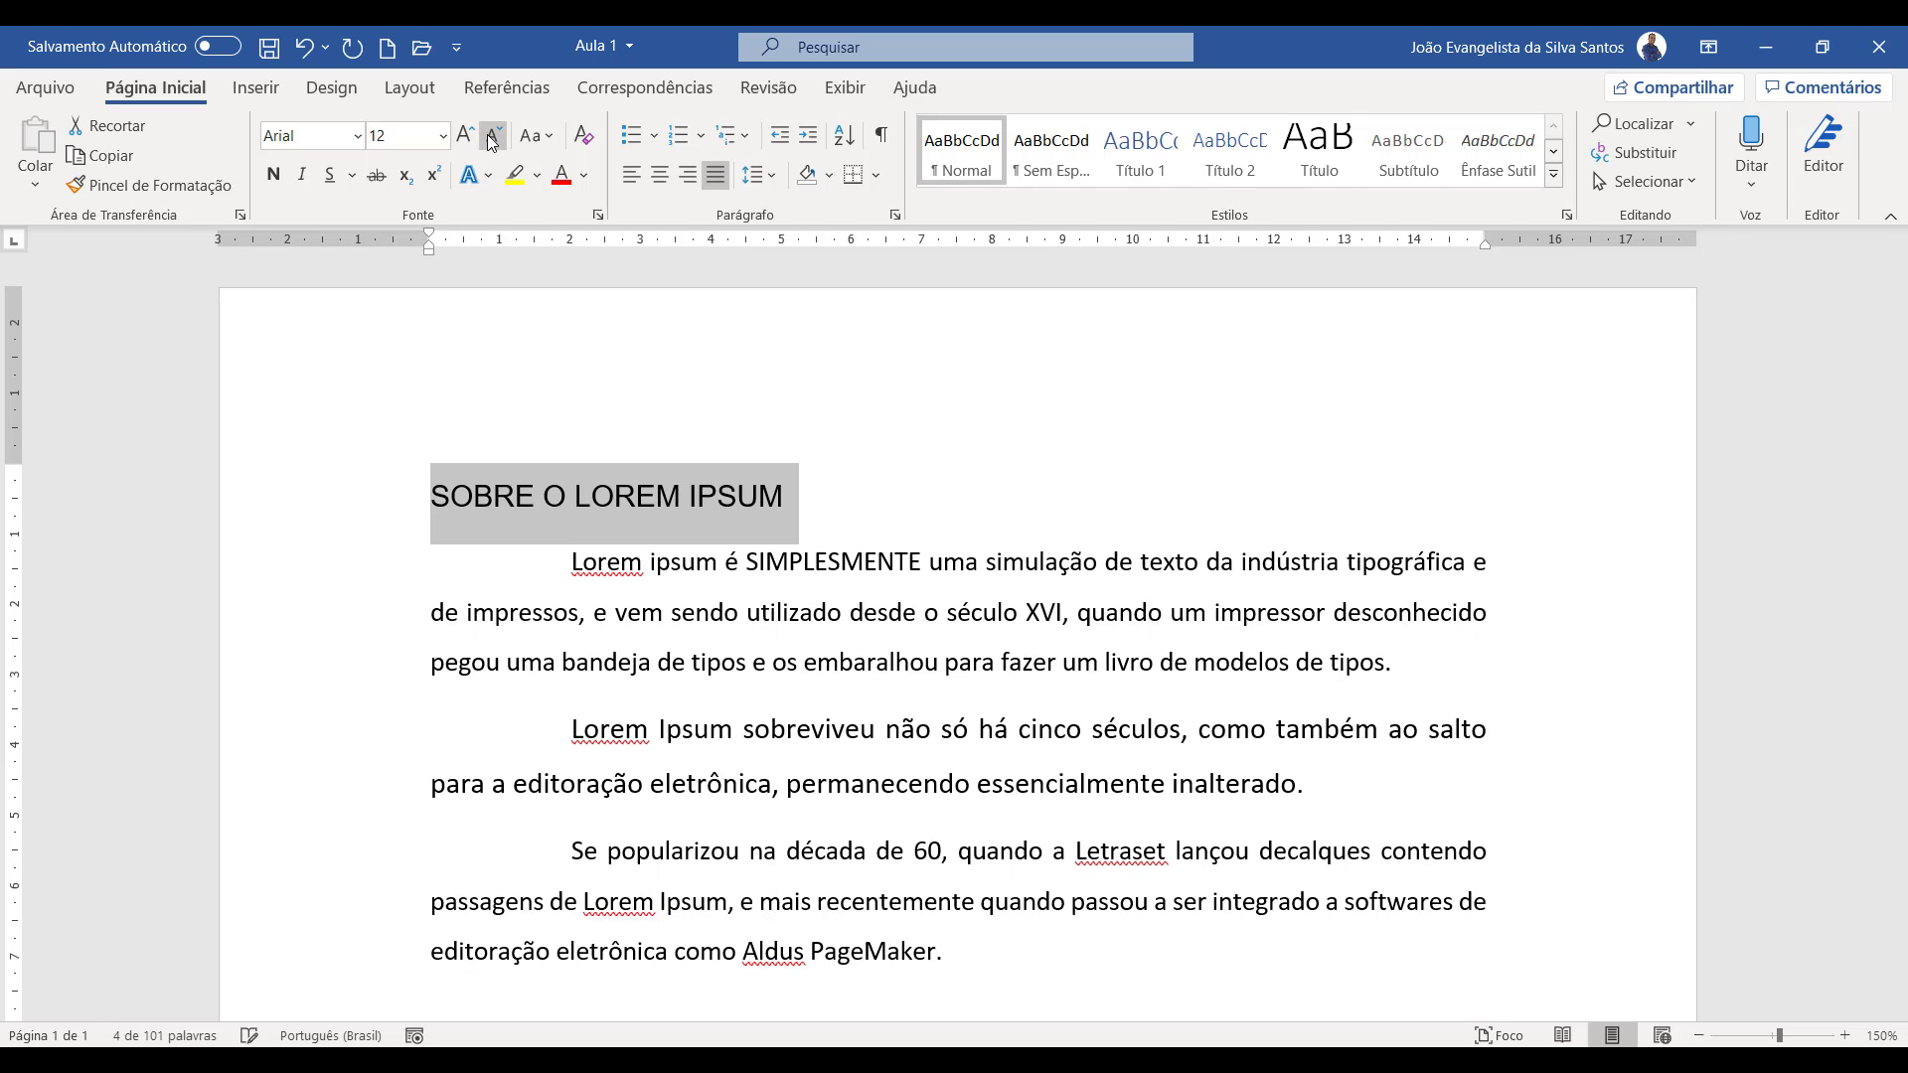
# - Try sentence case and lowercase on the title, and return it to uppercase
pyautogui.click(553, 139)
pyautogui.click(553, 139)
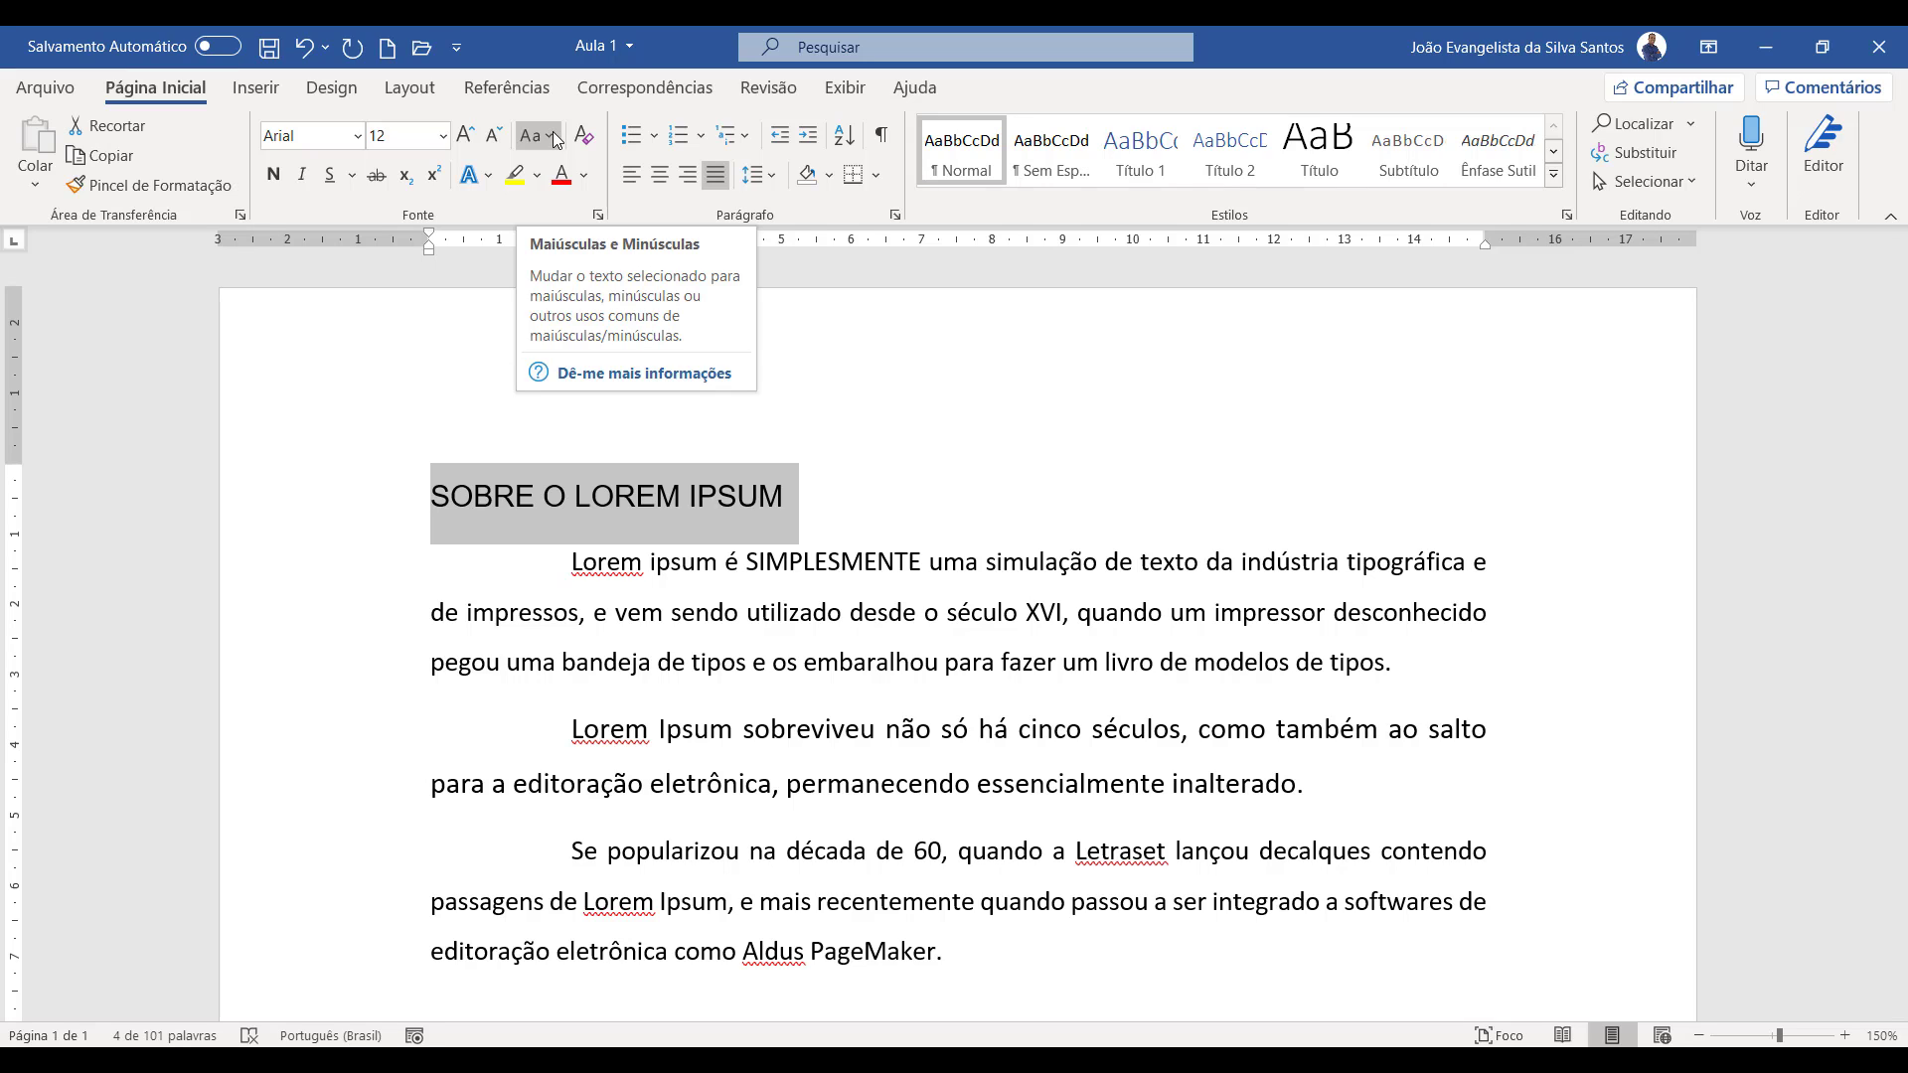
pyautogui.click(553, 139)
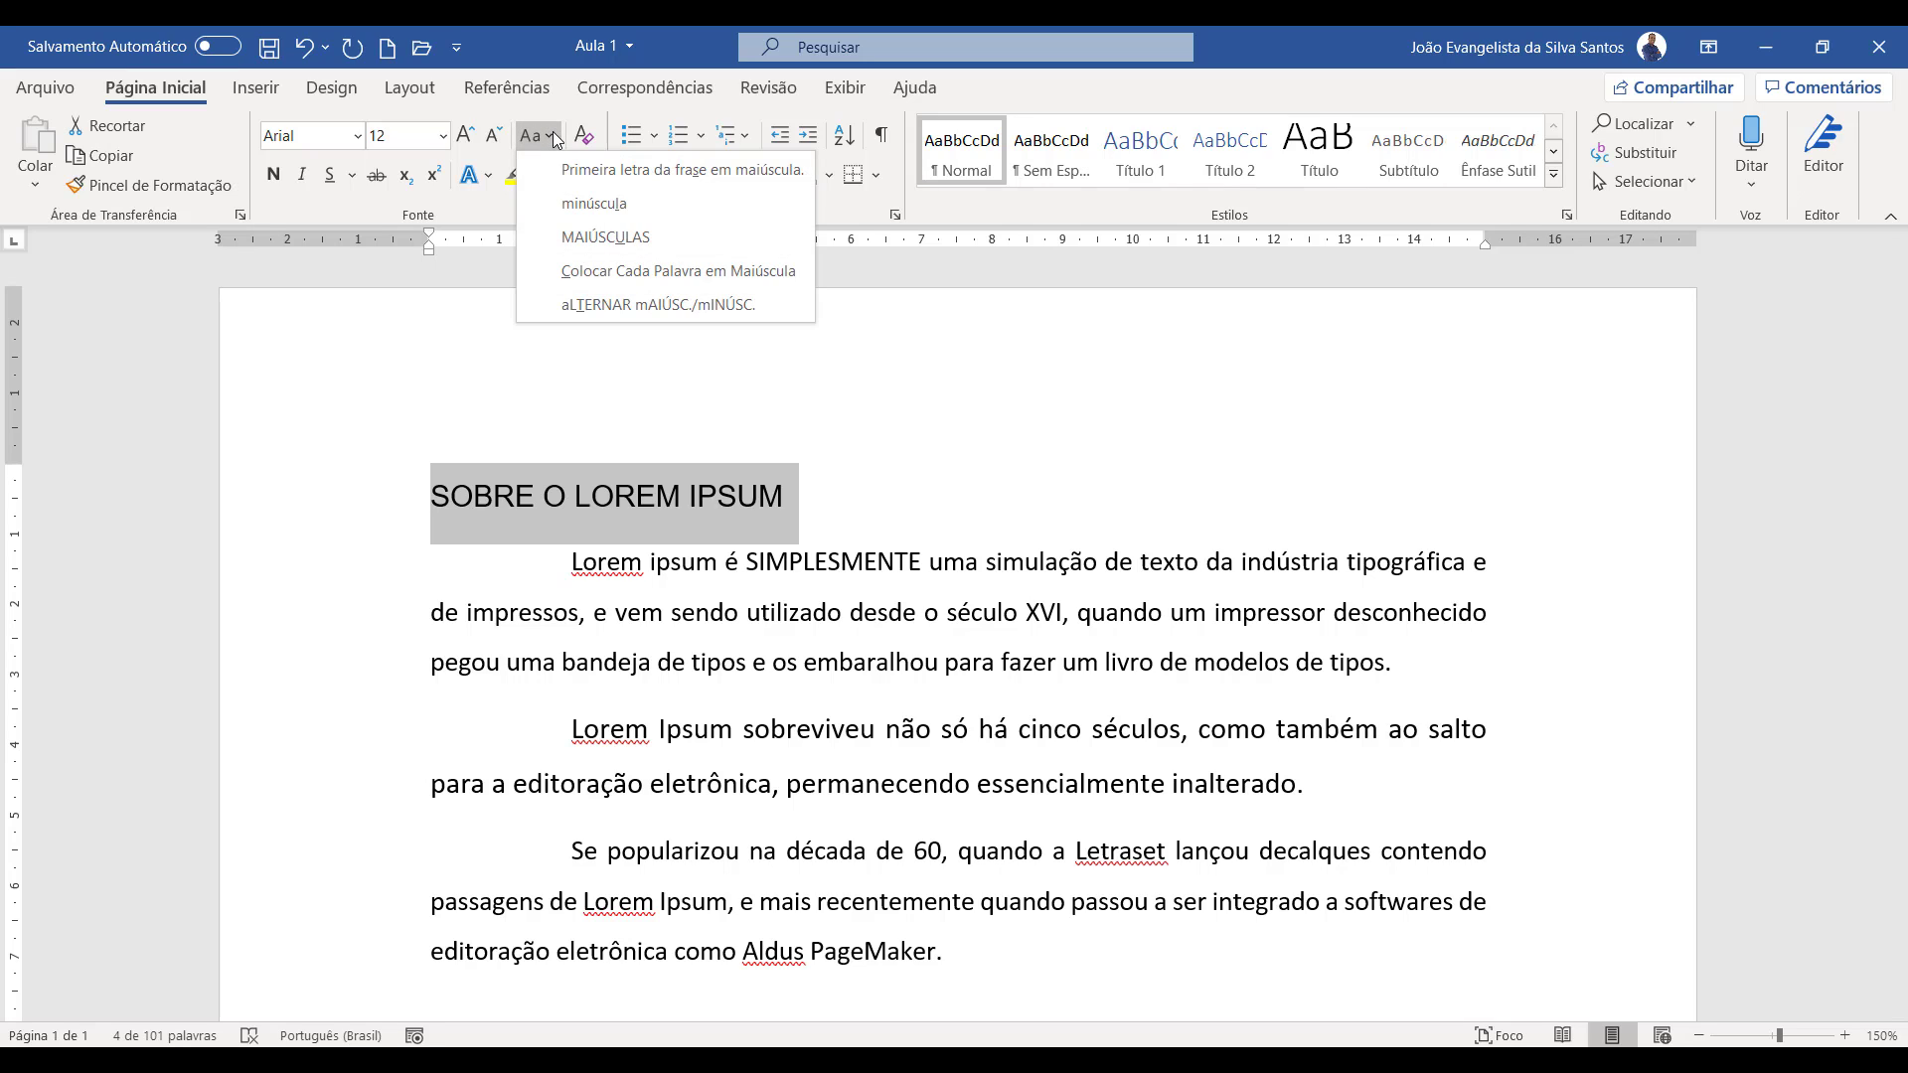
pyautogui.click(580, 179)
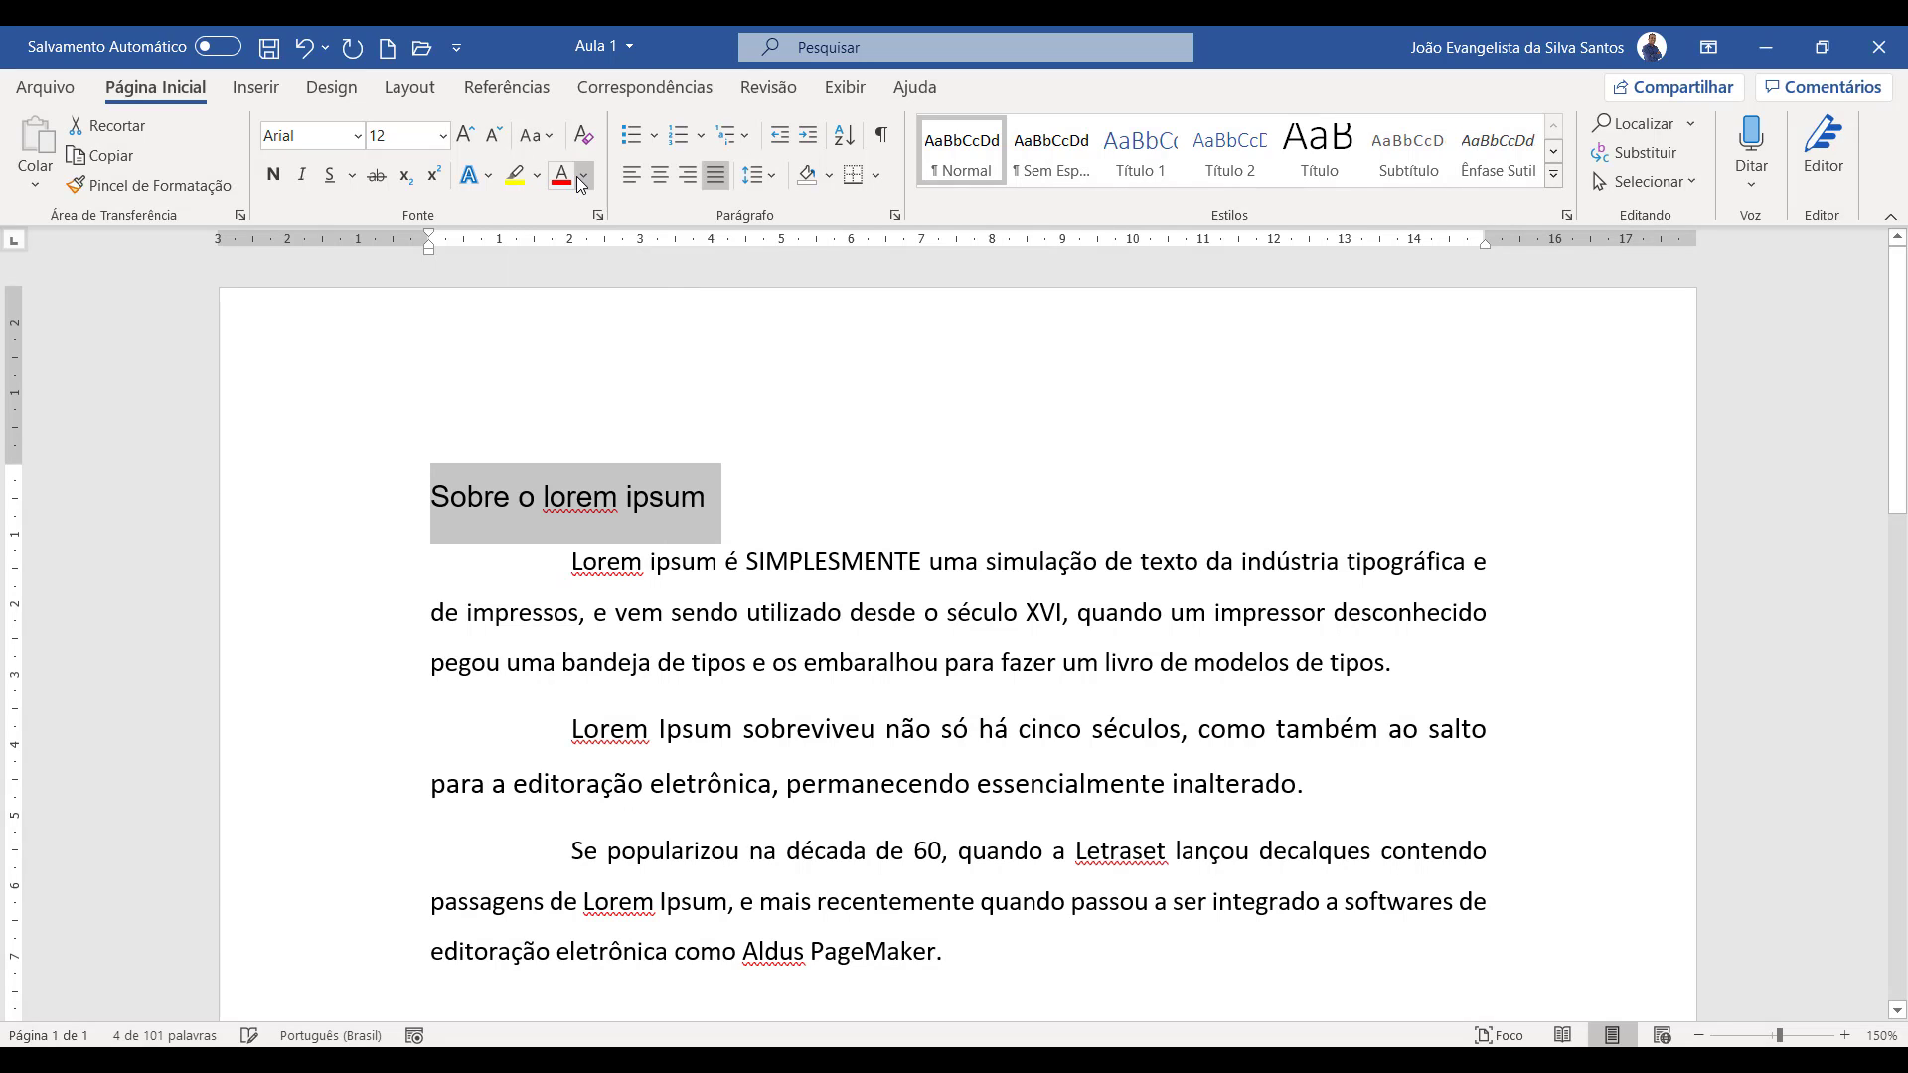
pyautogui.click(552, 139)
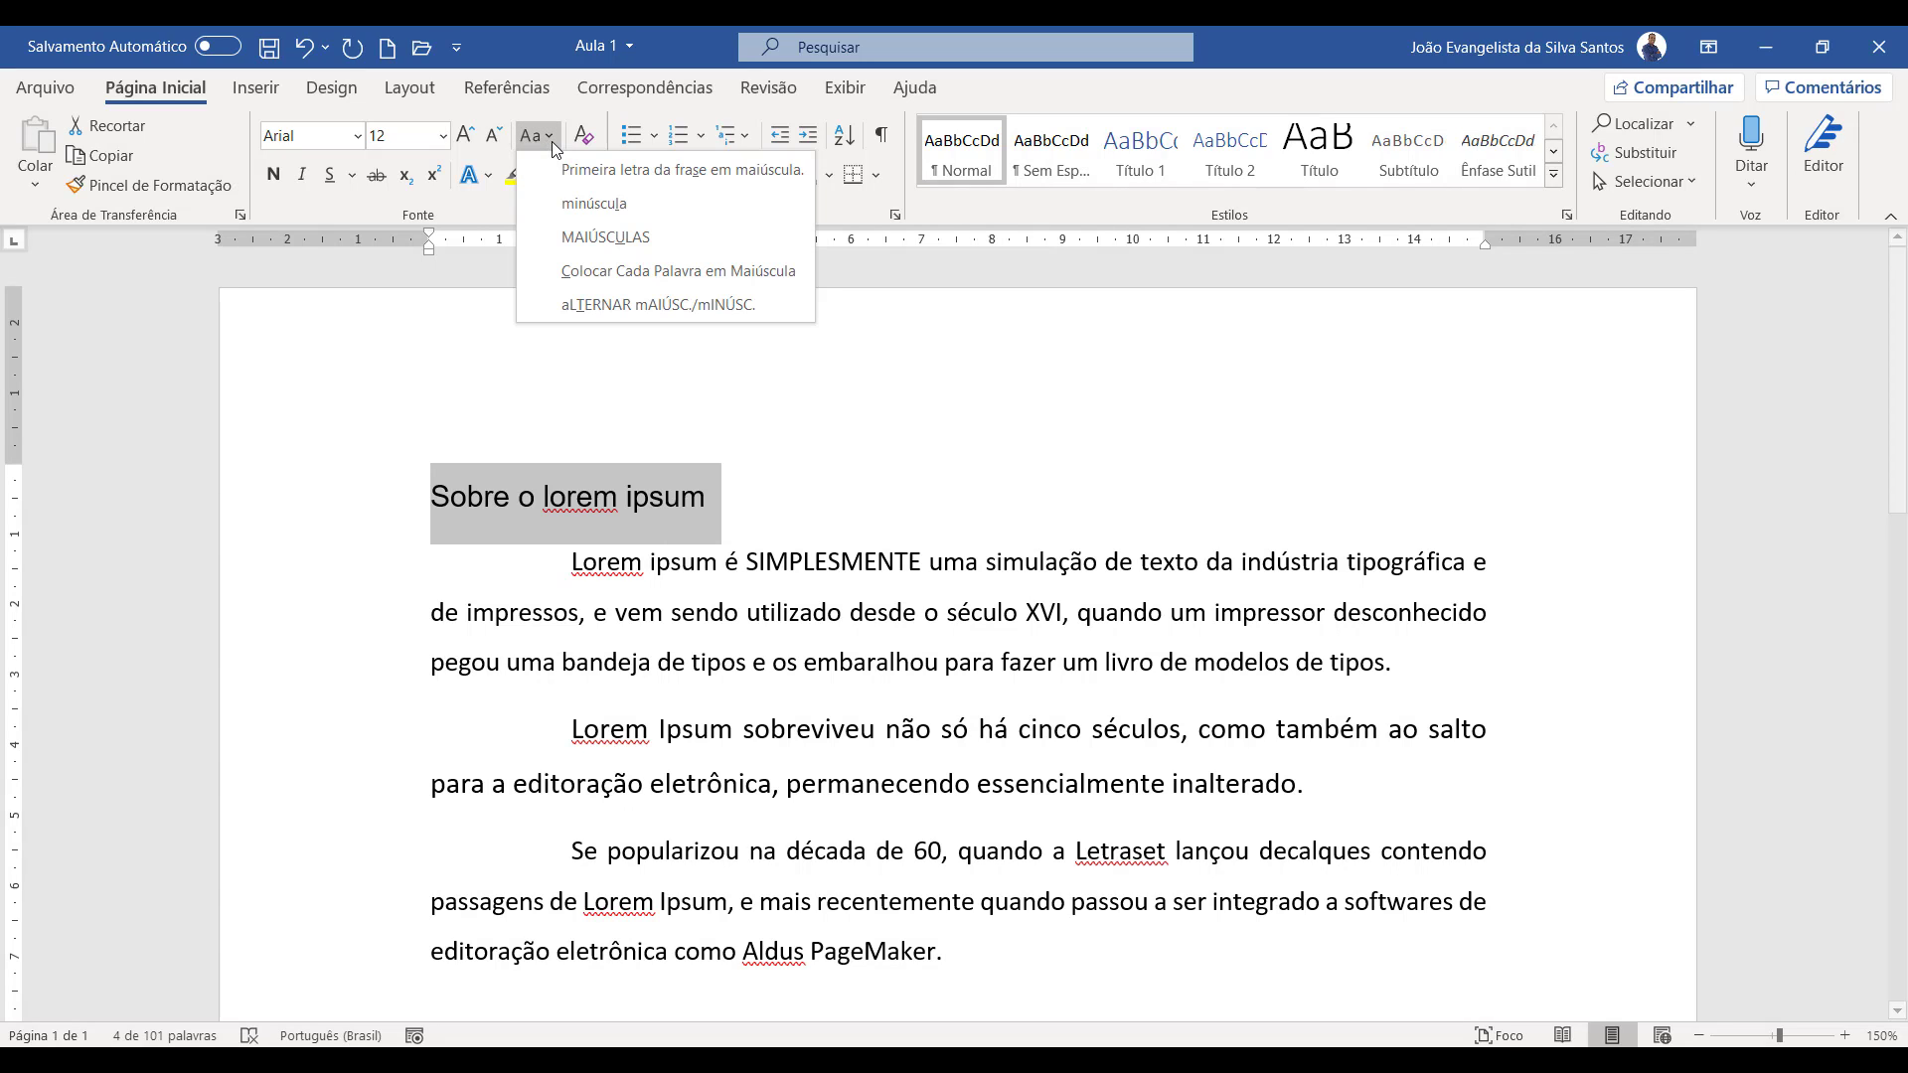
pyautogui.click(597, 212)
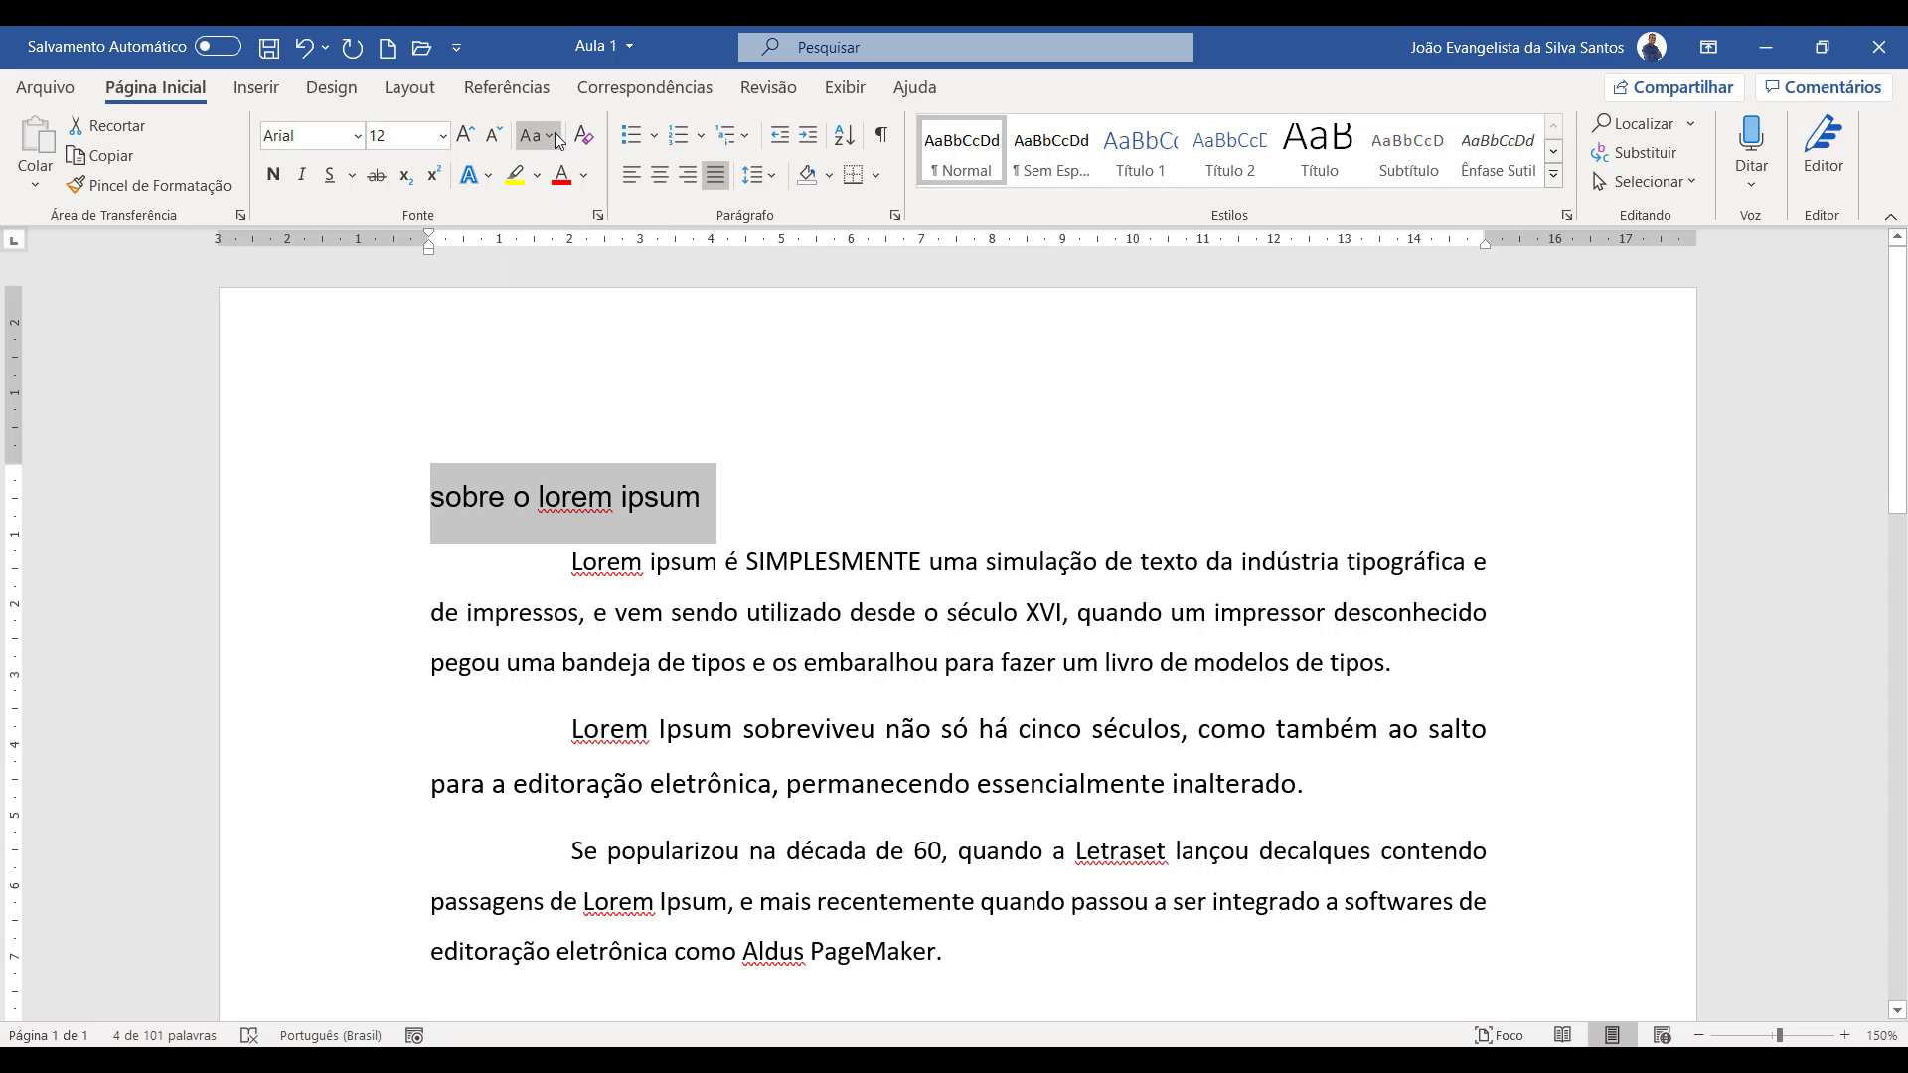
pyautogui.click(552, 139)
pyautogui.click(589, 239)
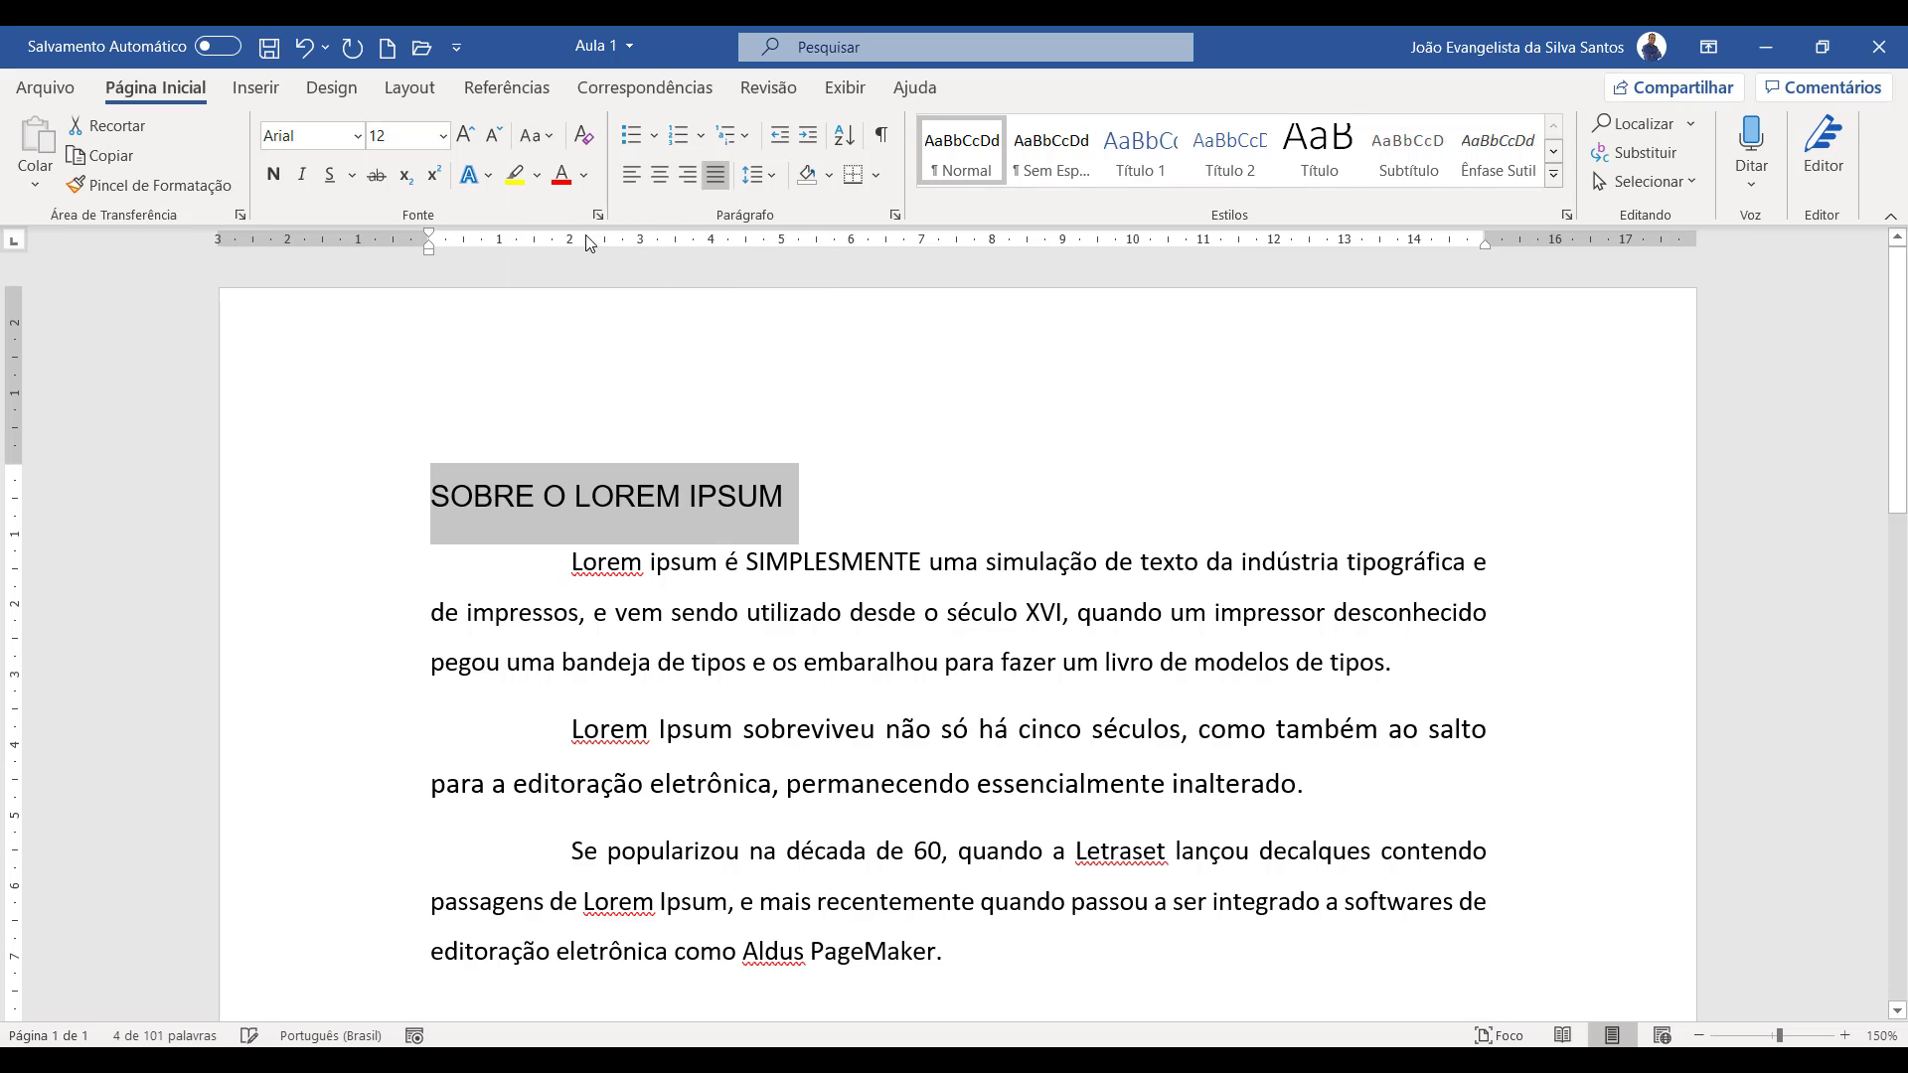
# - Try capitalizing each word and toggling the case of the title, and restore it to all uppercase
pyautogui.click(536, 136)
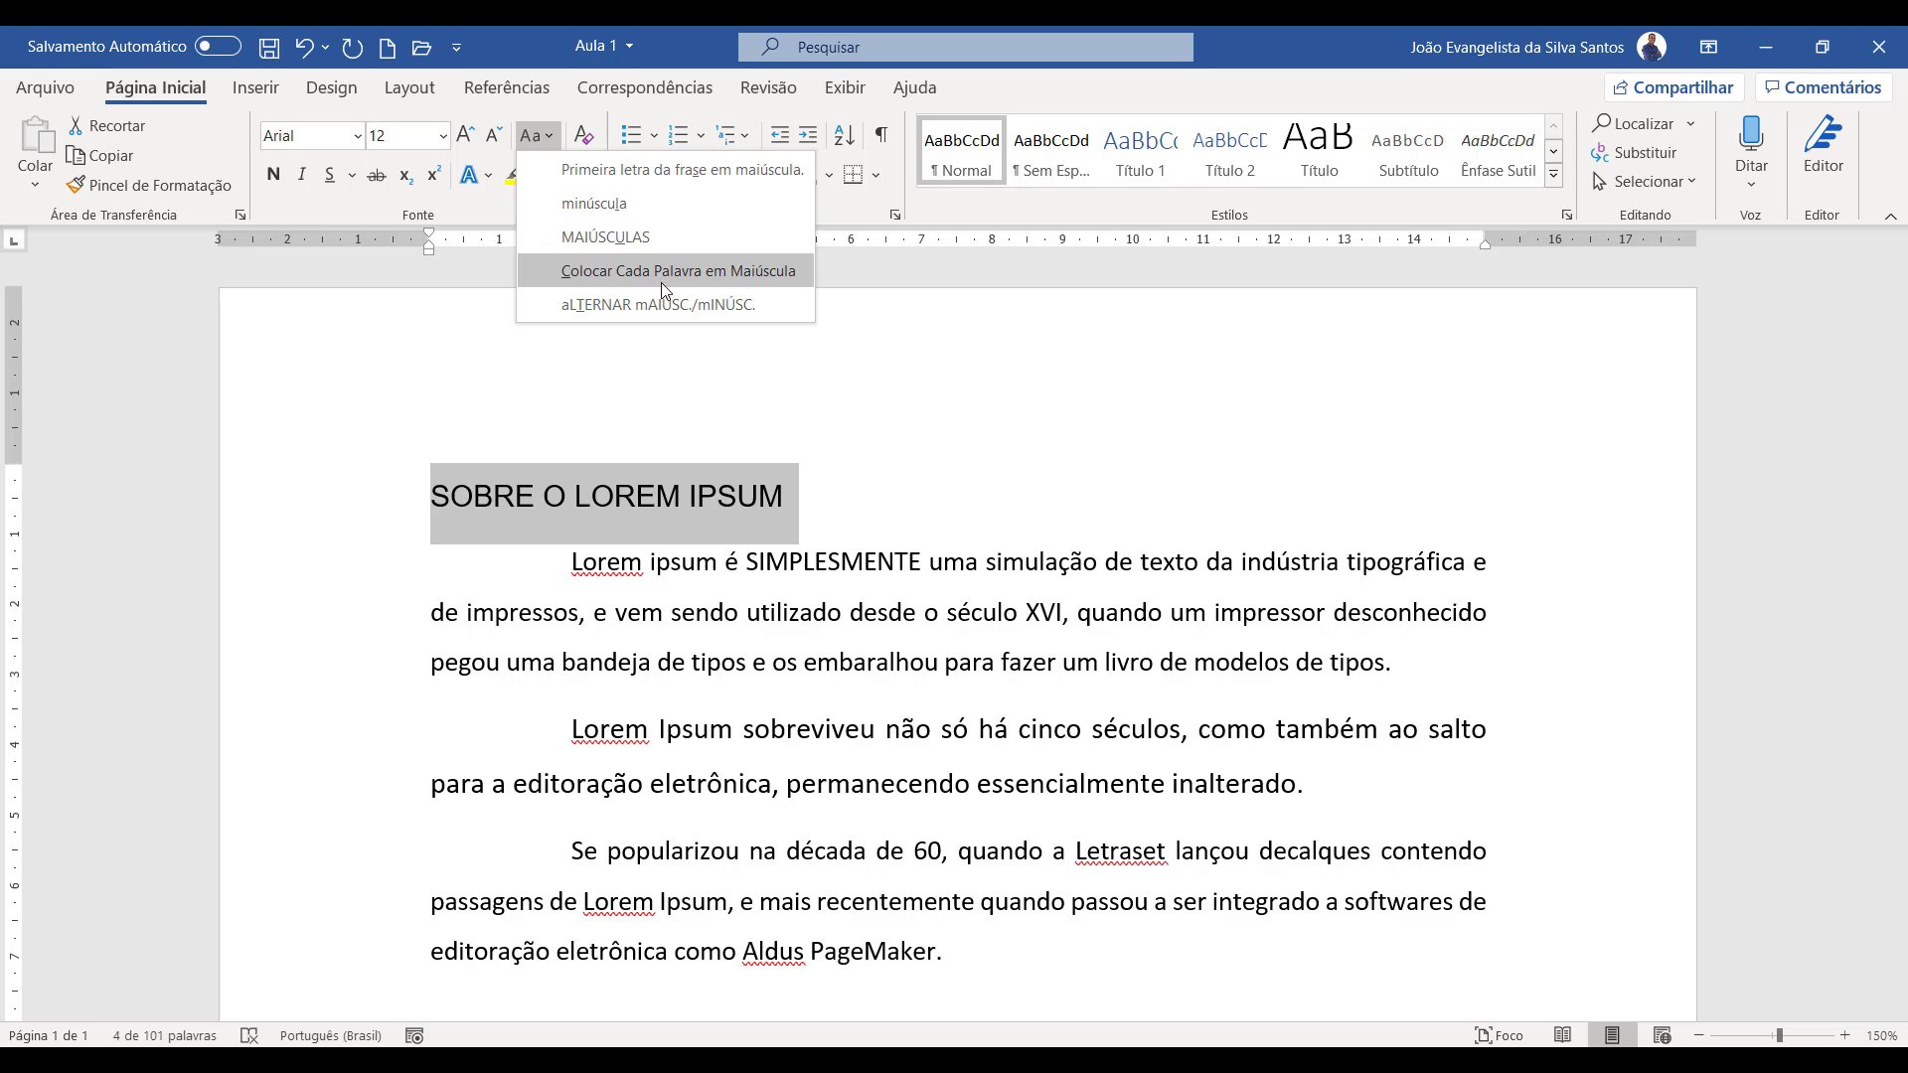
pyautogui.click(713, 270)
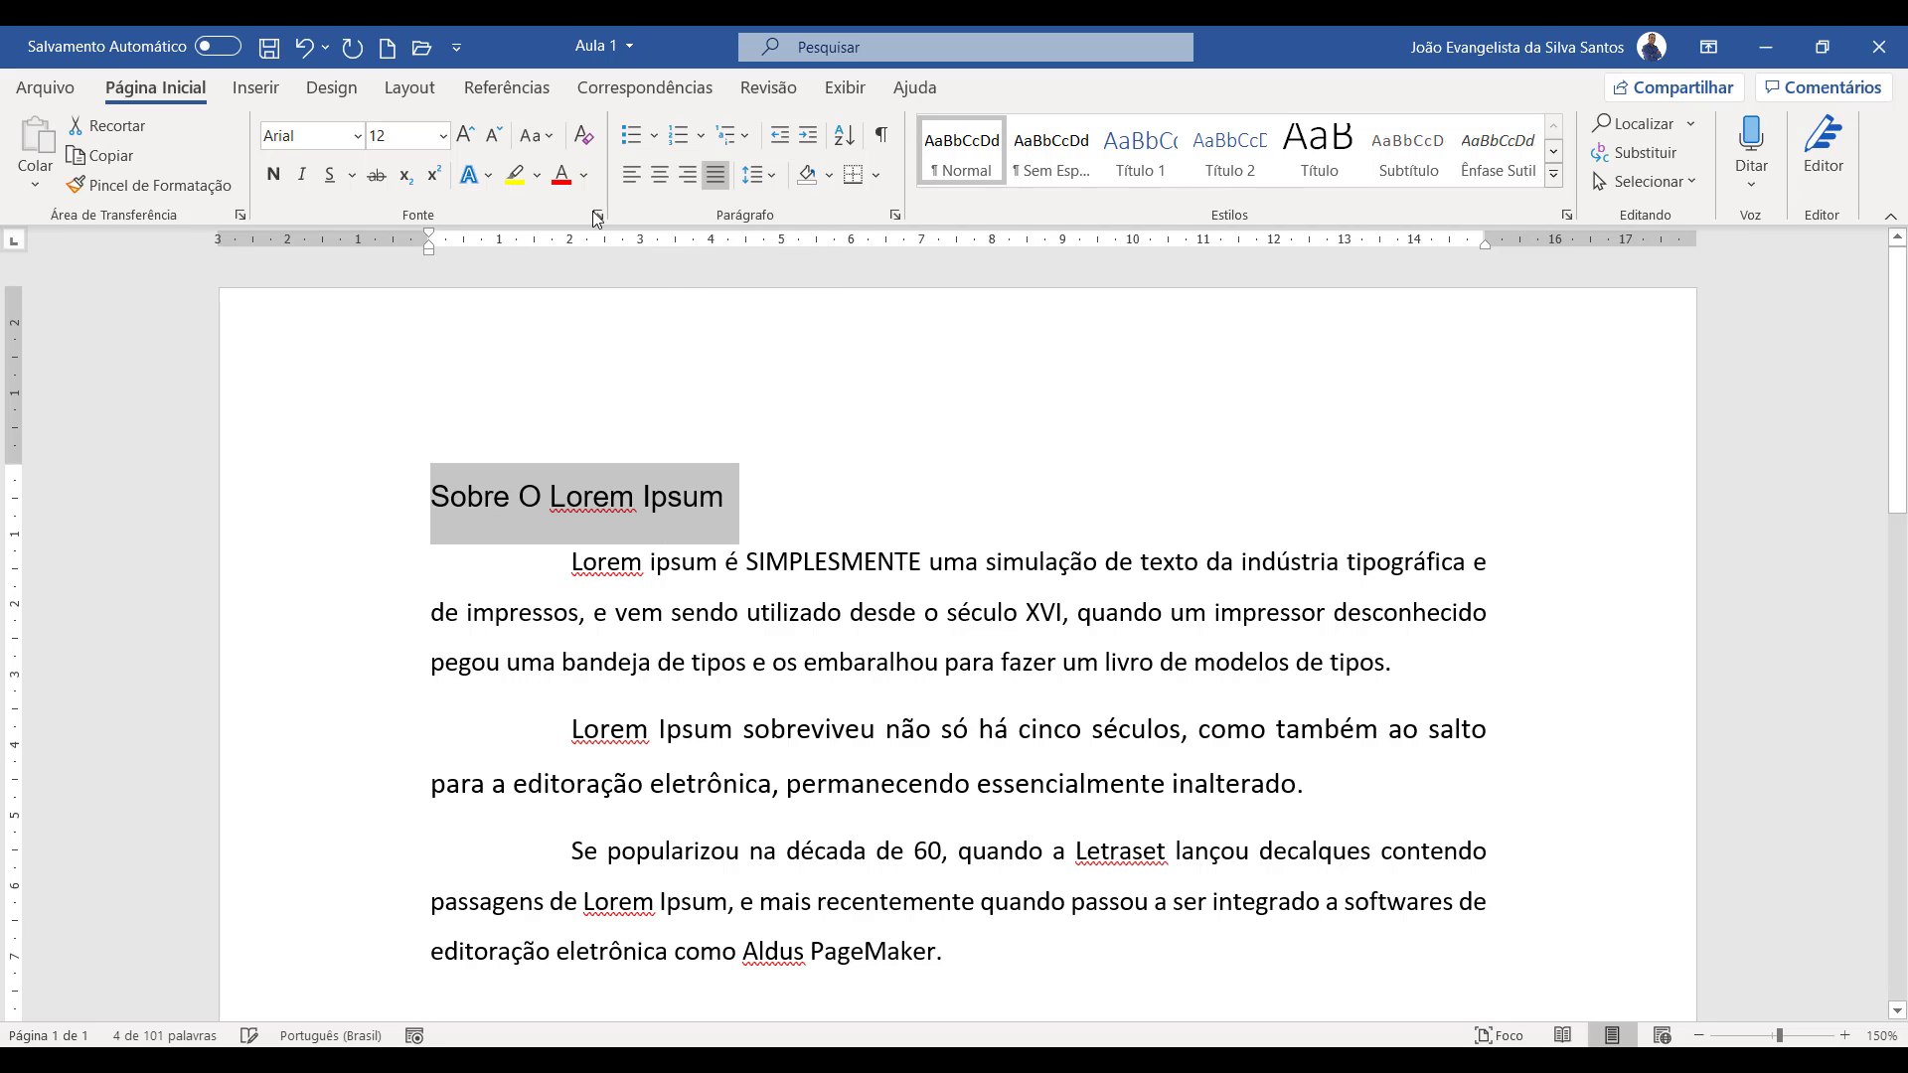
pyautogui.click(545, 147)
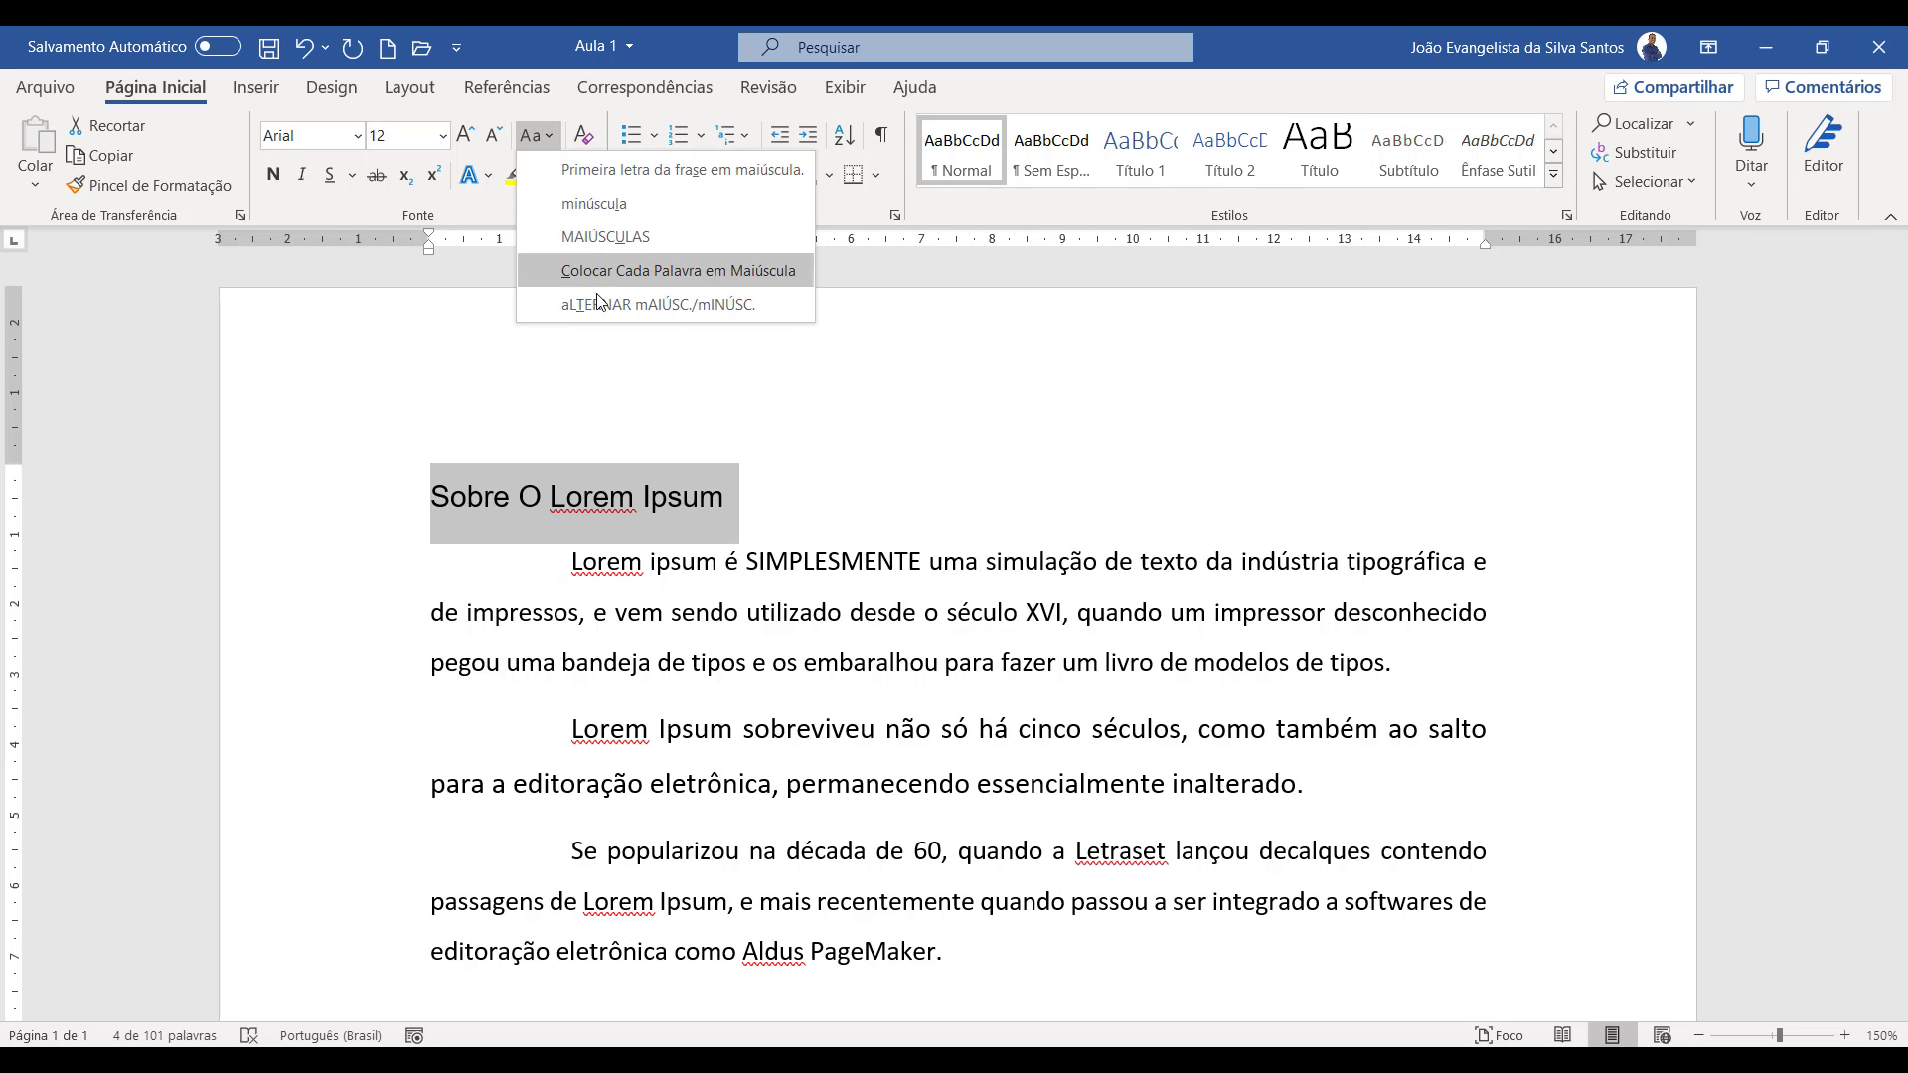
pyautogui.click(599, 302)
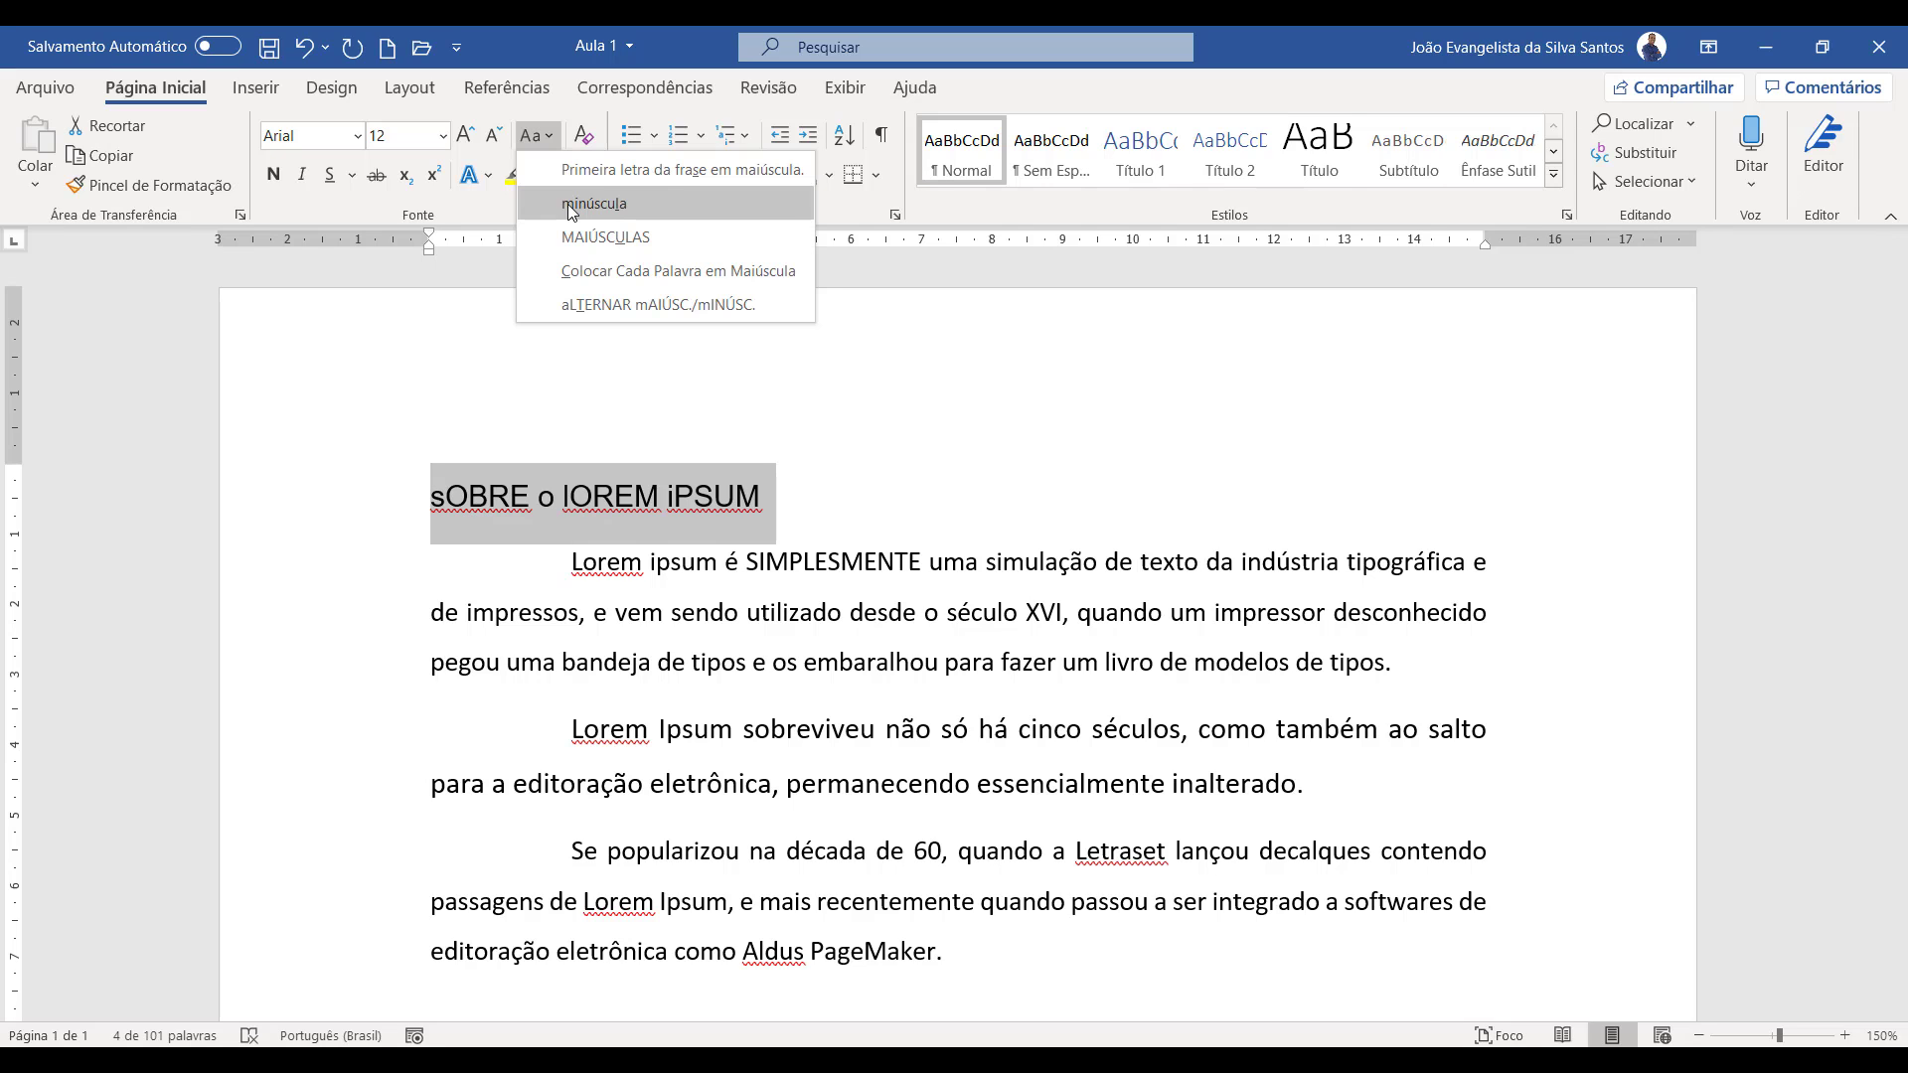
pyautogui.click(545, 136)
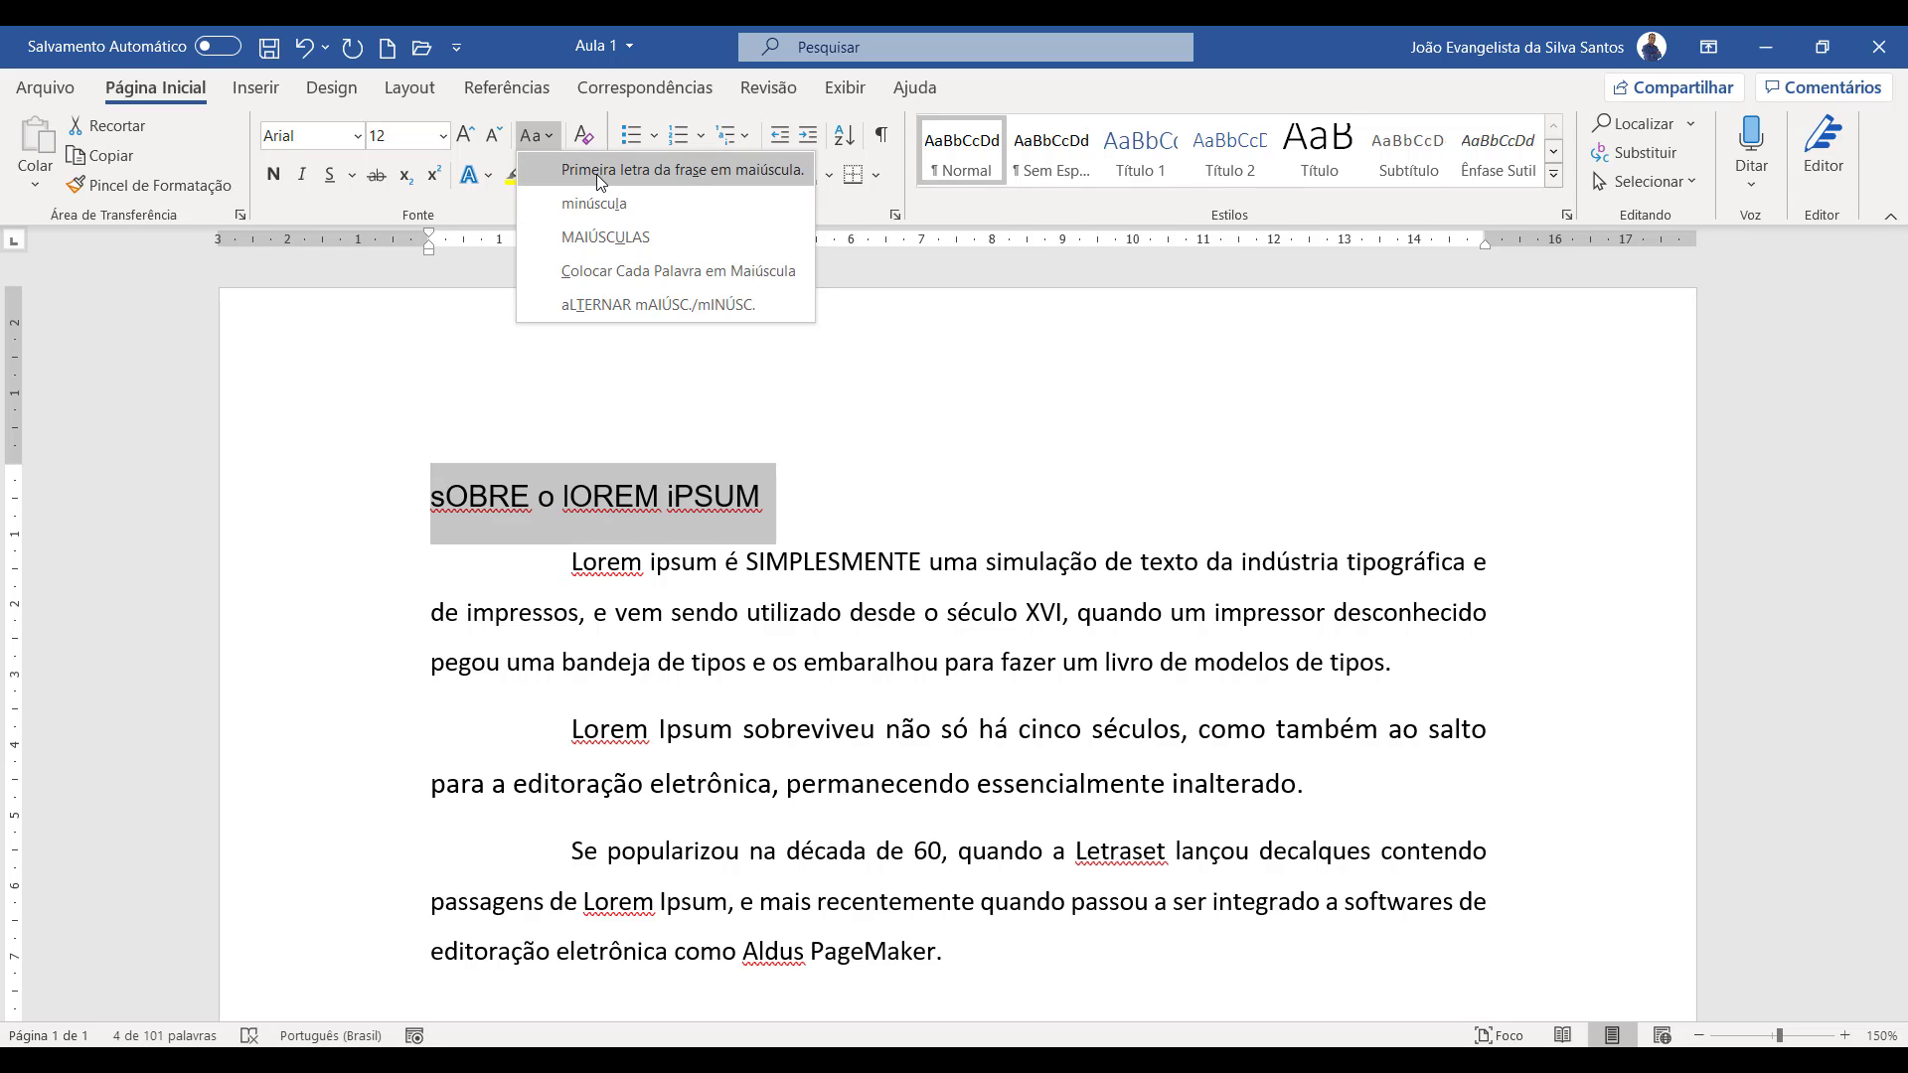
pyautogui.click(606, 238)
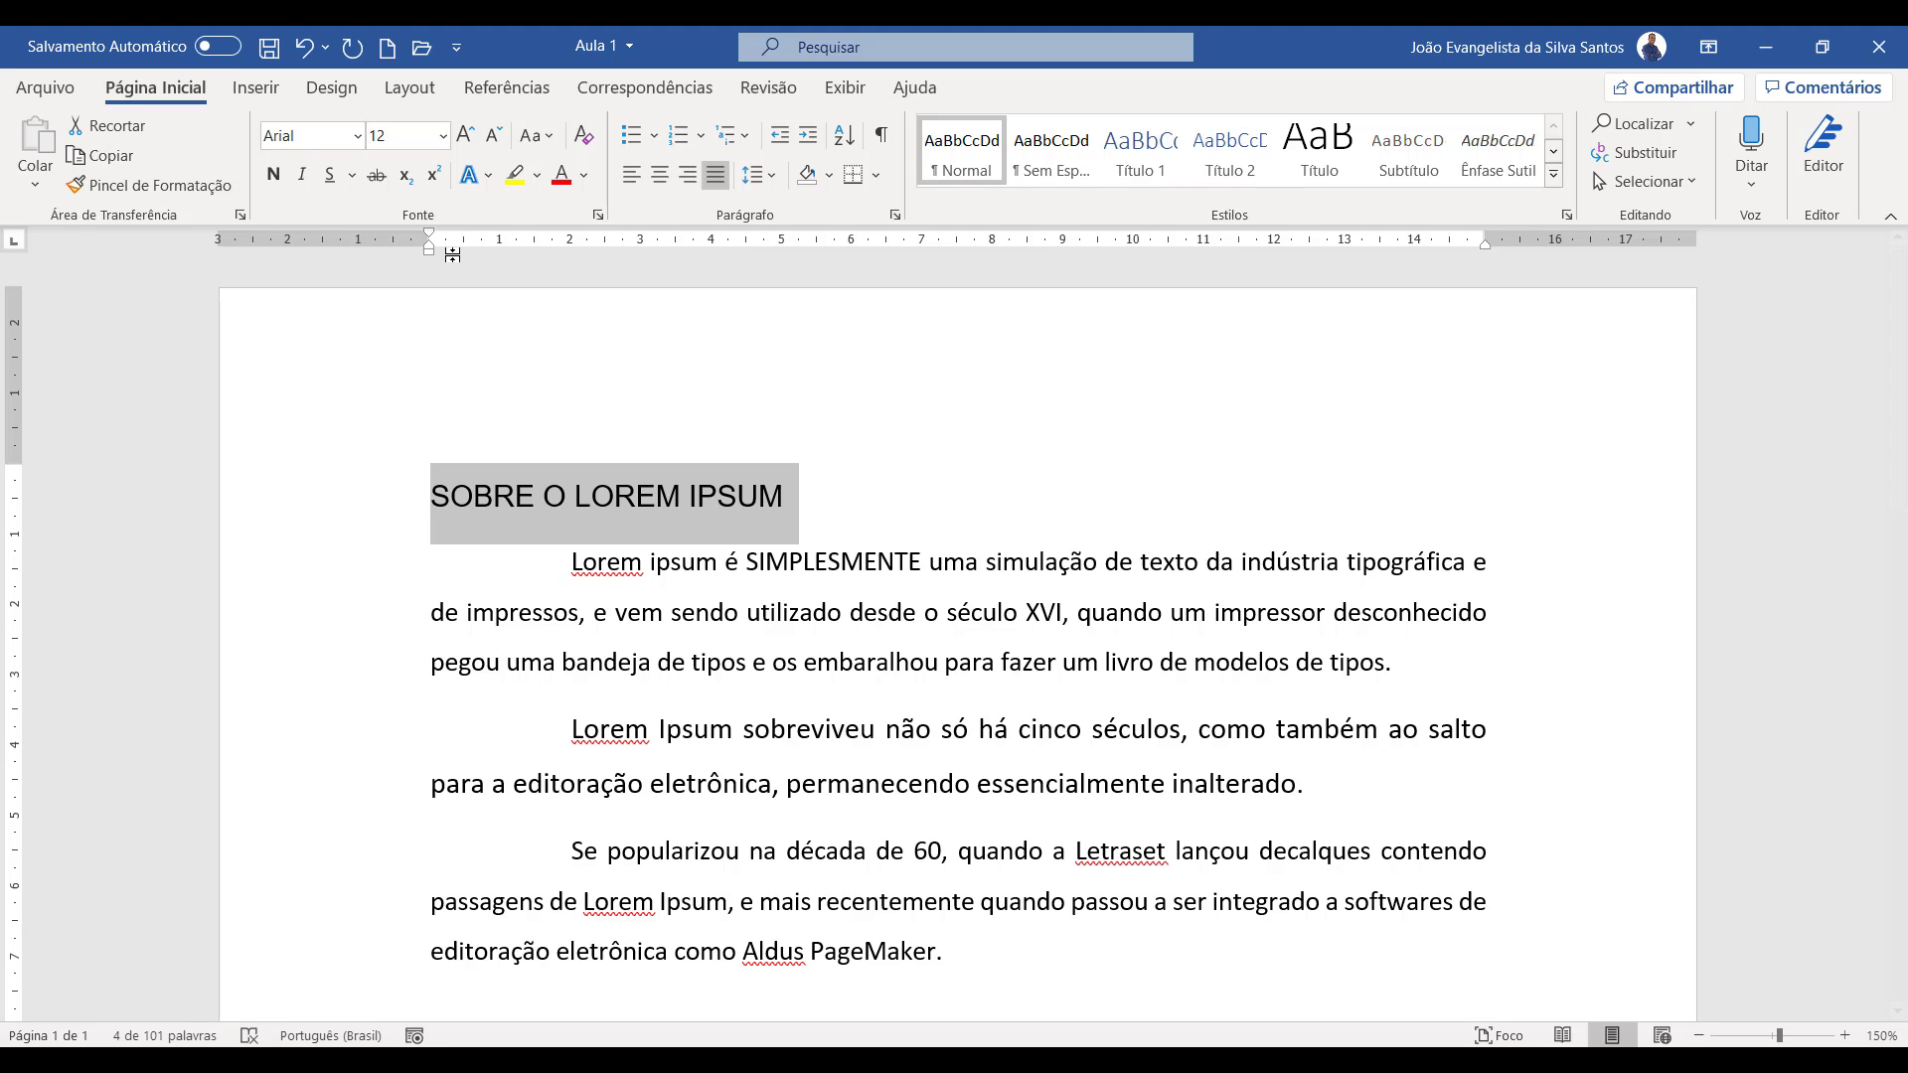
# - Make the title bold and italic with a double underline
pyautogui.click(271, 177)
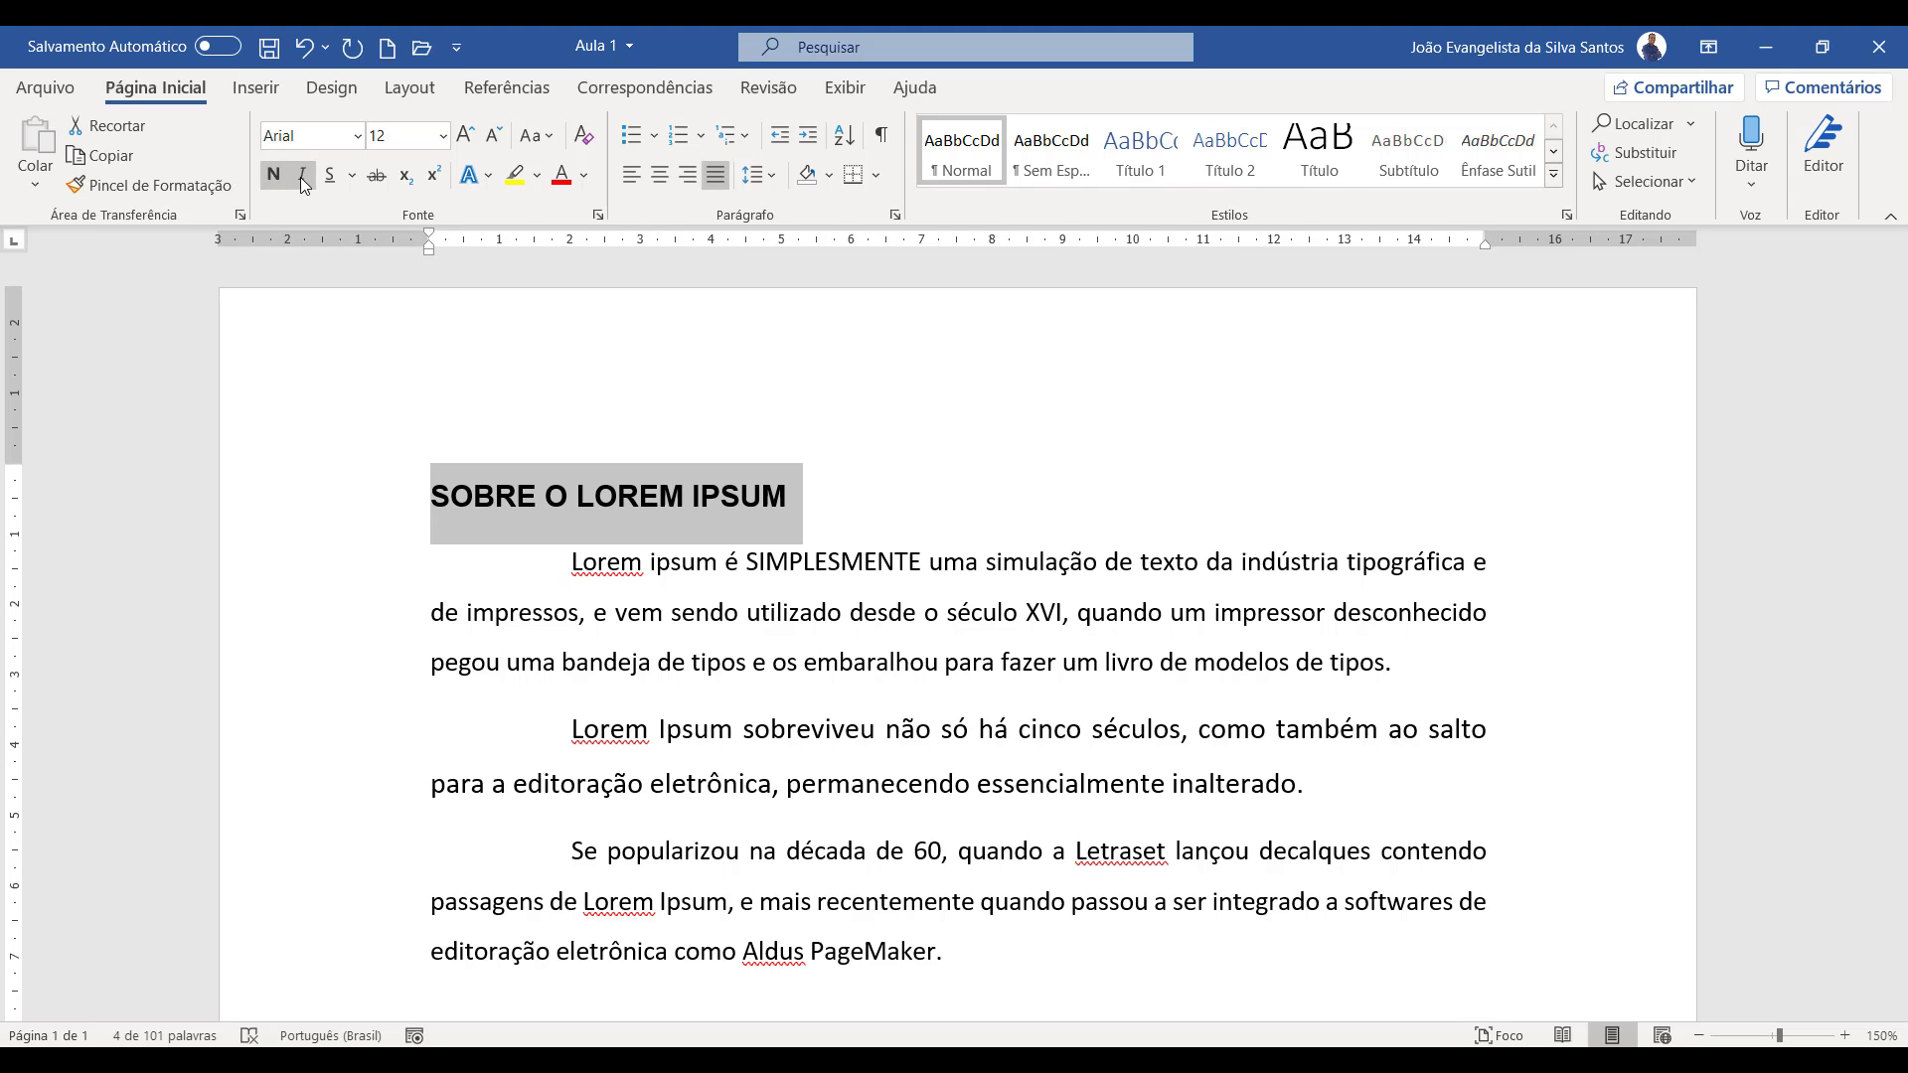
pyautogui.click(304, 179)
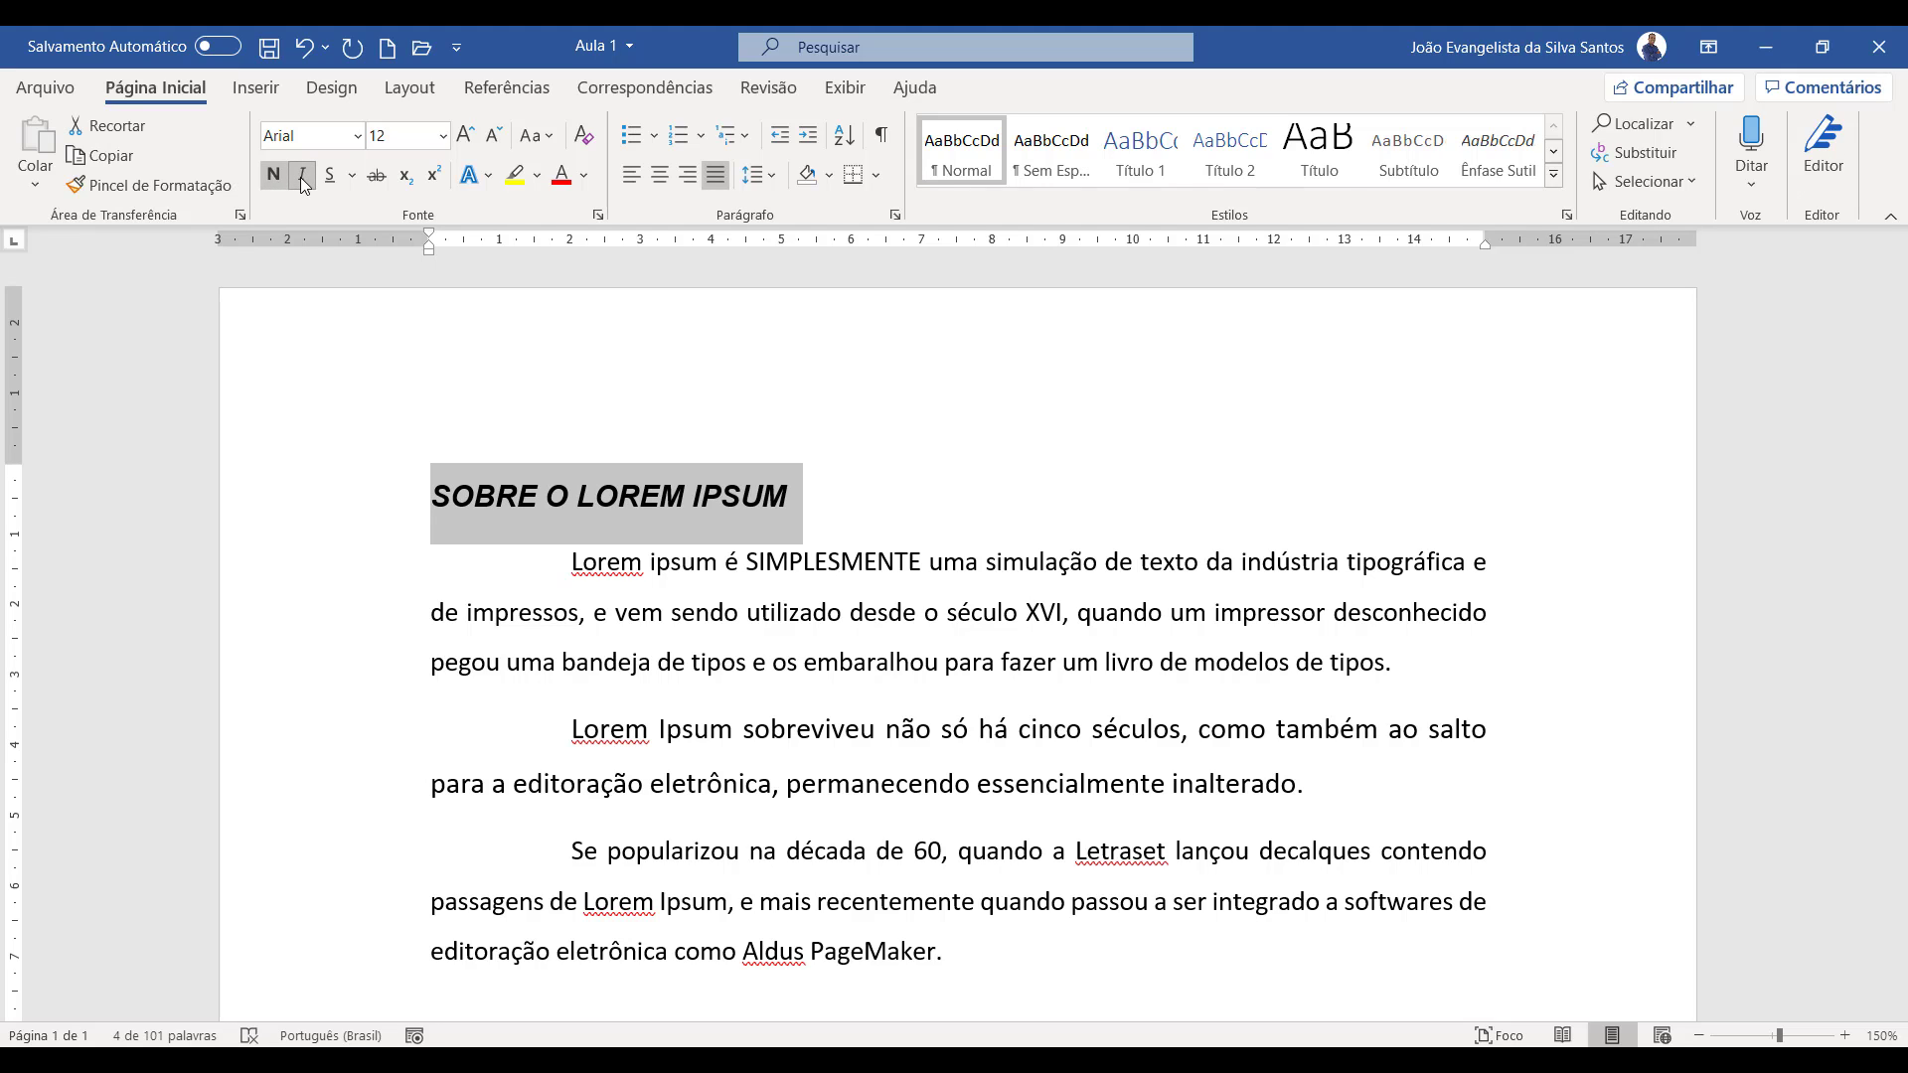
pyautogui.click(331, 179)
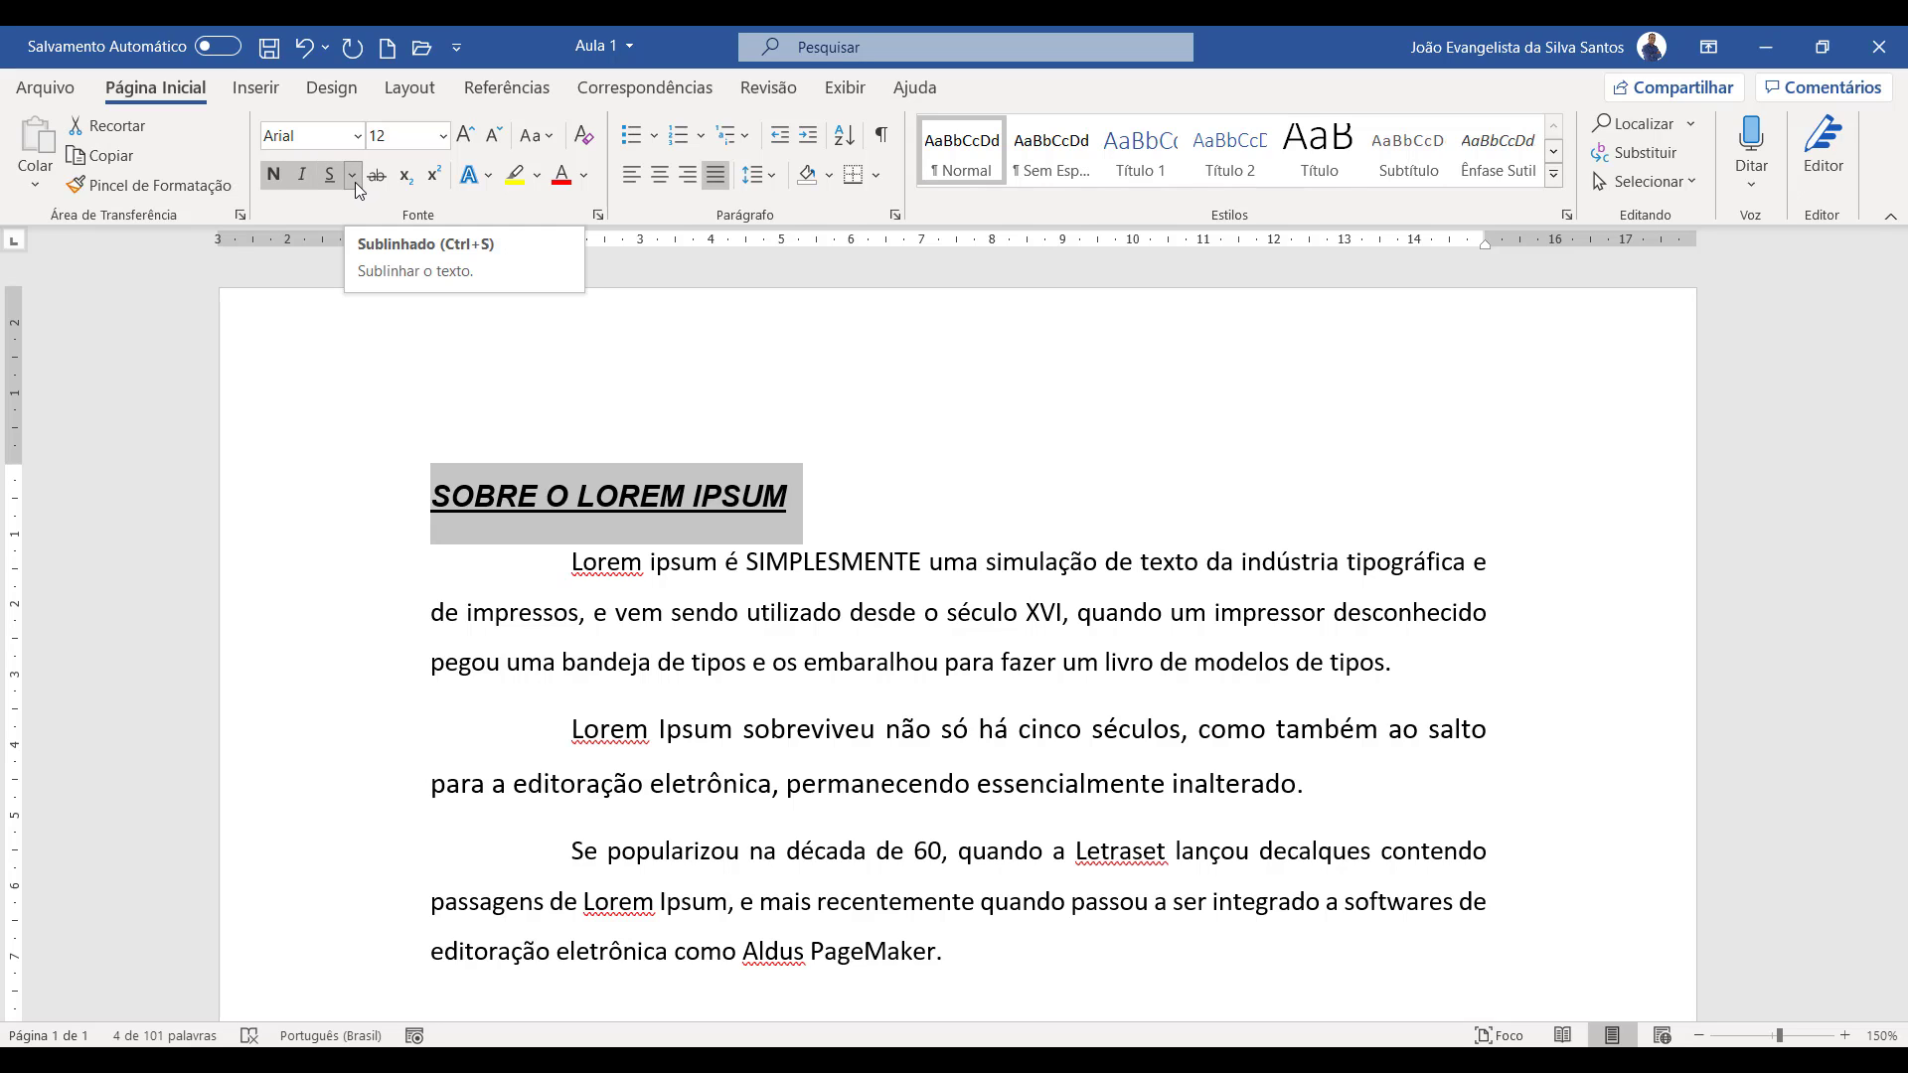
pyautogui.click(355, 182)
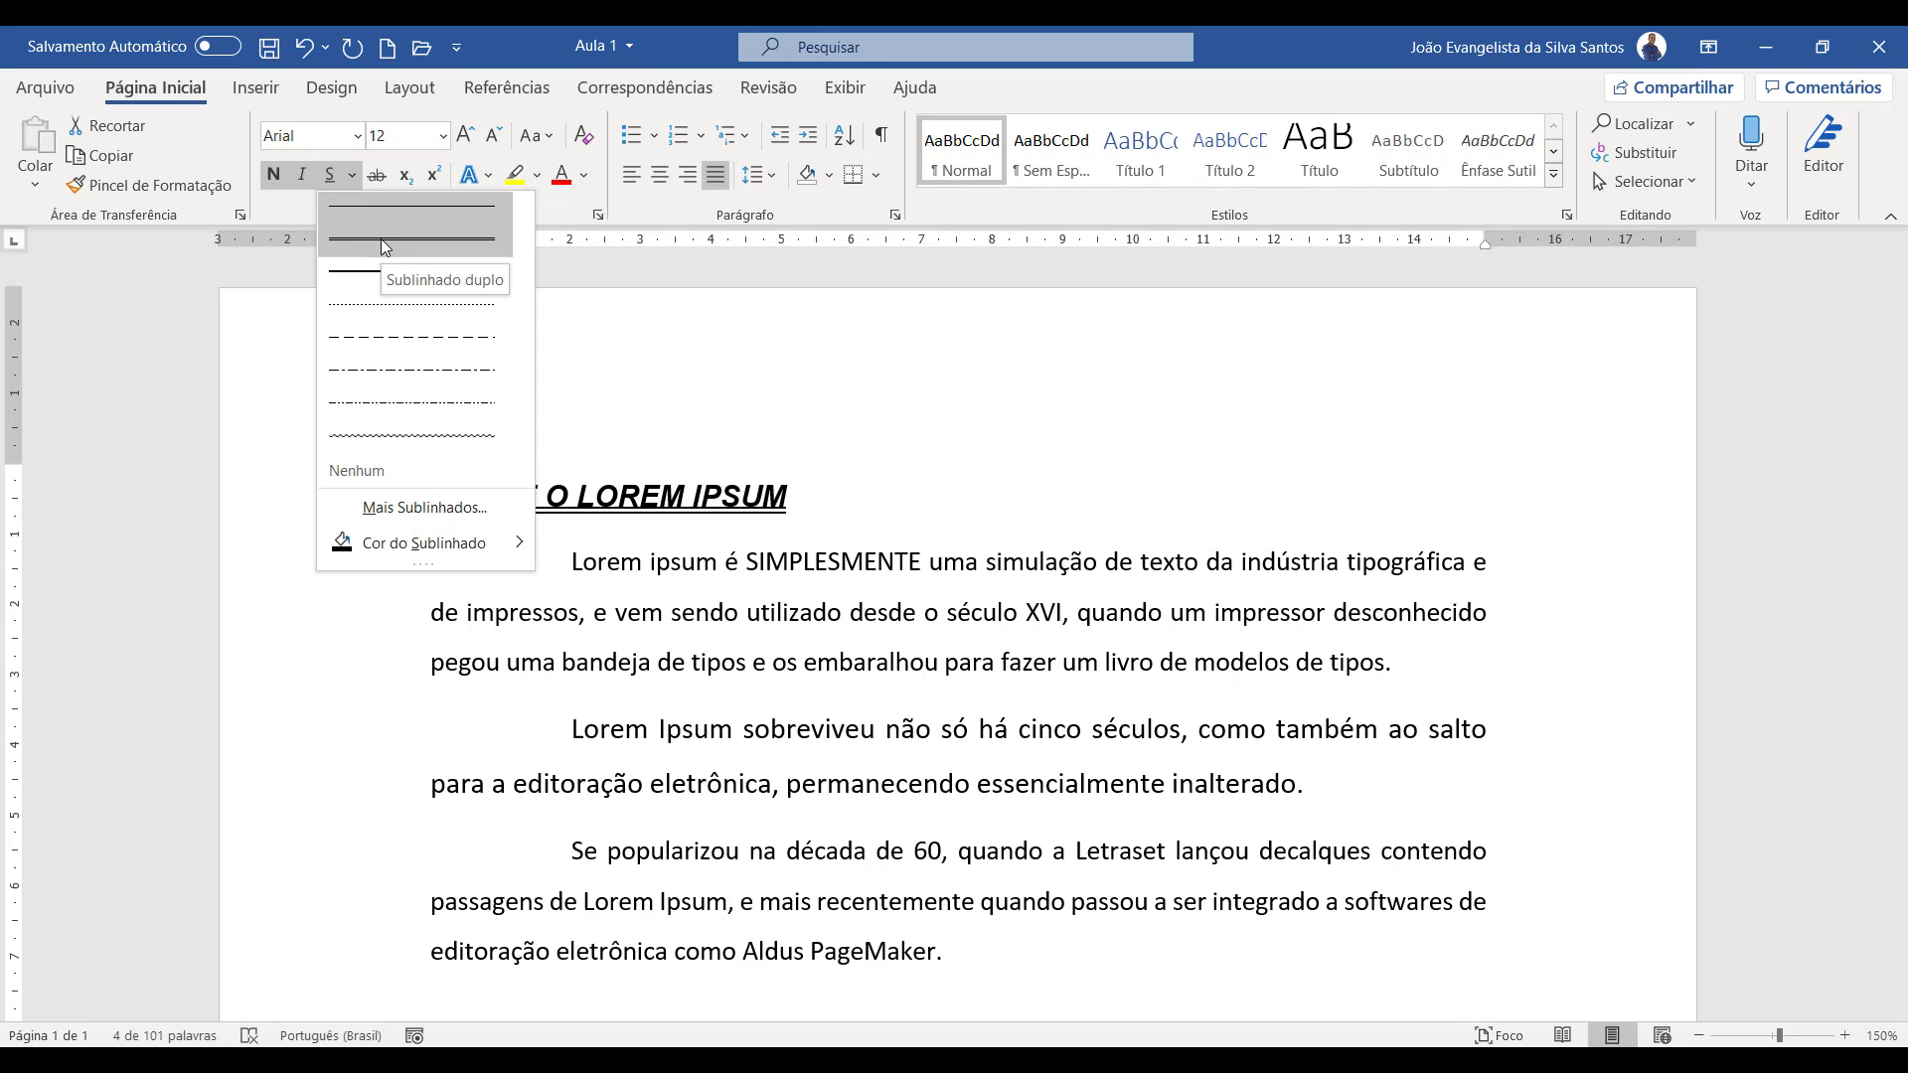
pyautogui.click(380, 238)
pyautogui.click(361, 179)
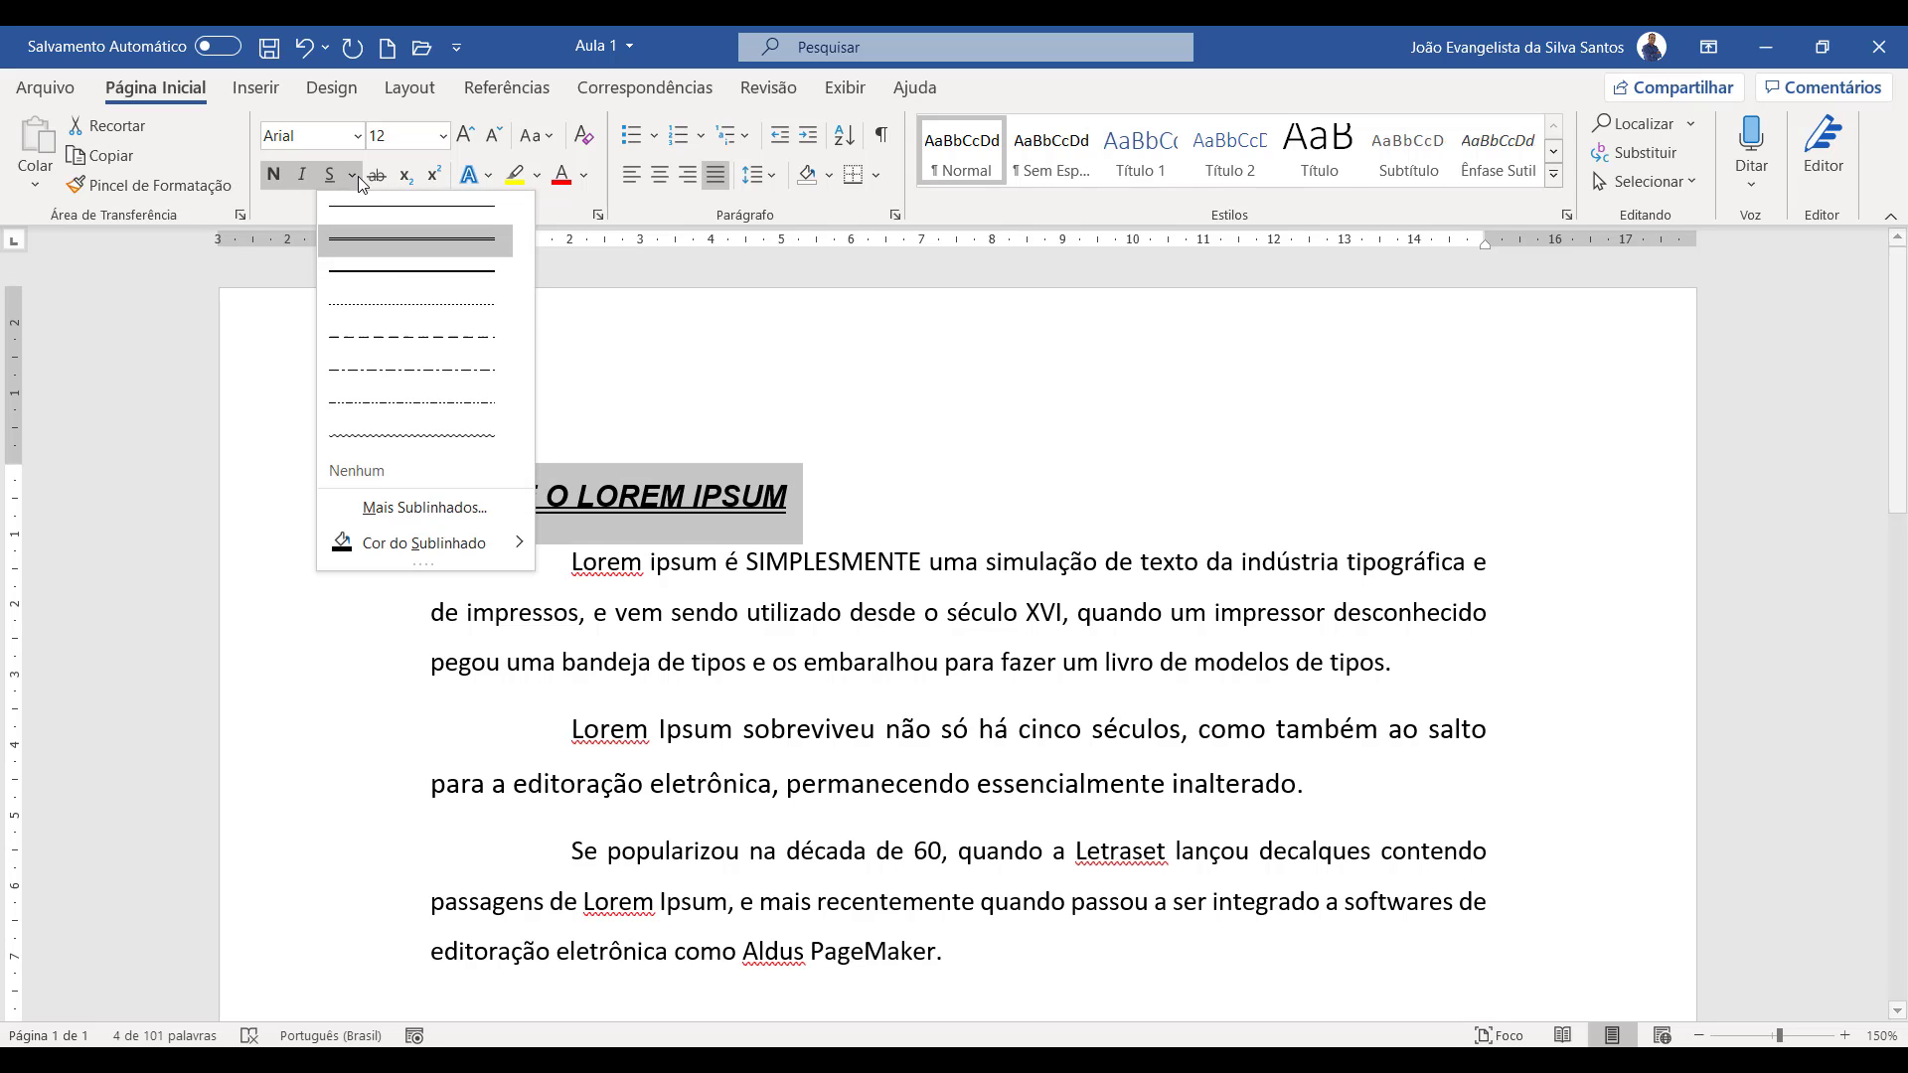
pyautogui.moveTo(488, 561)
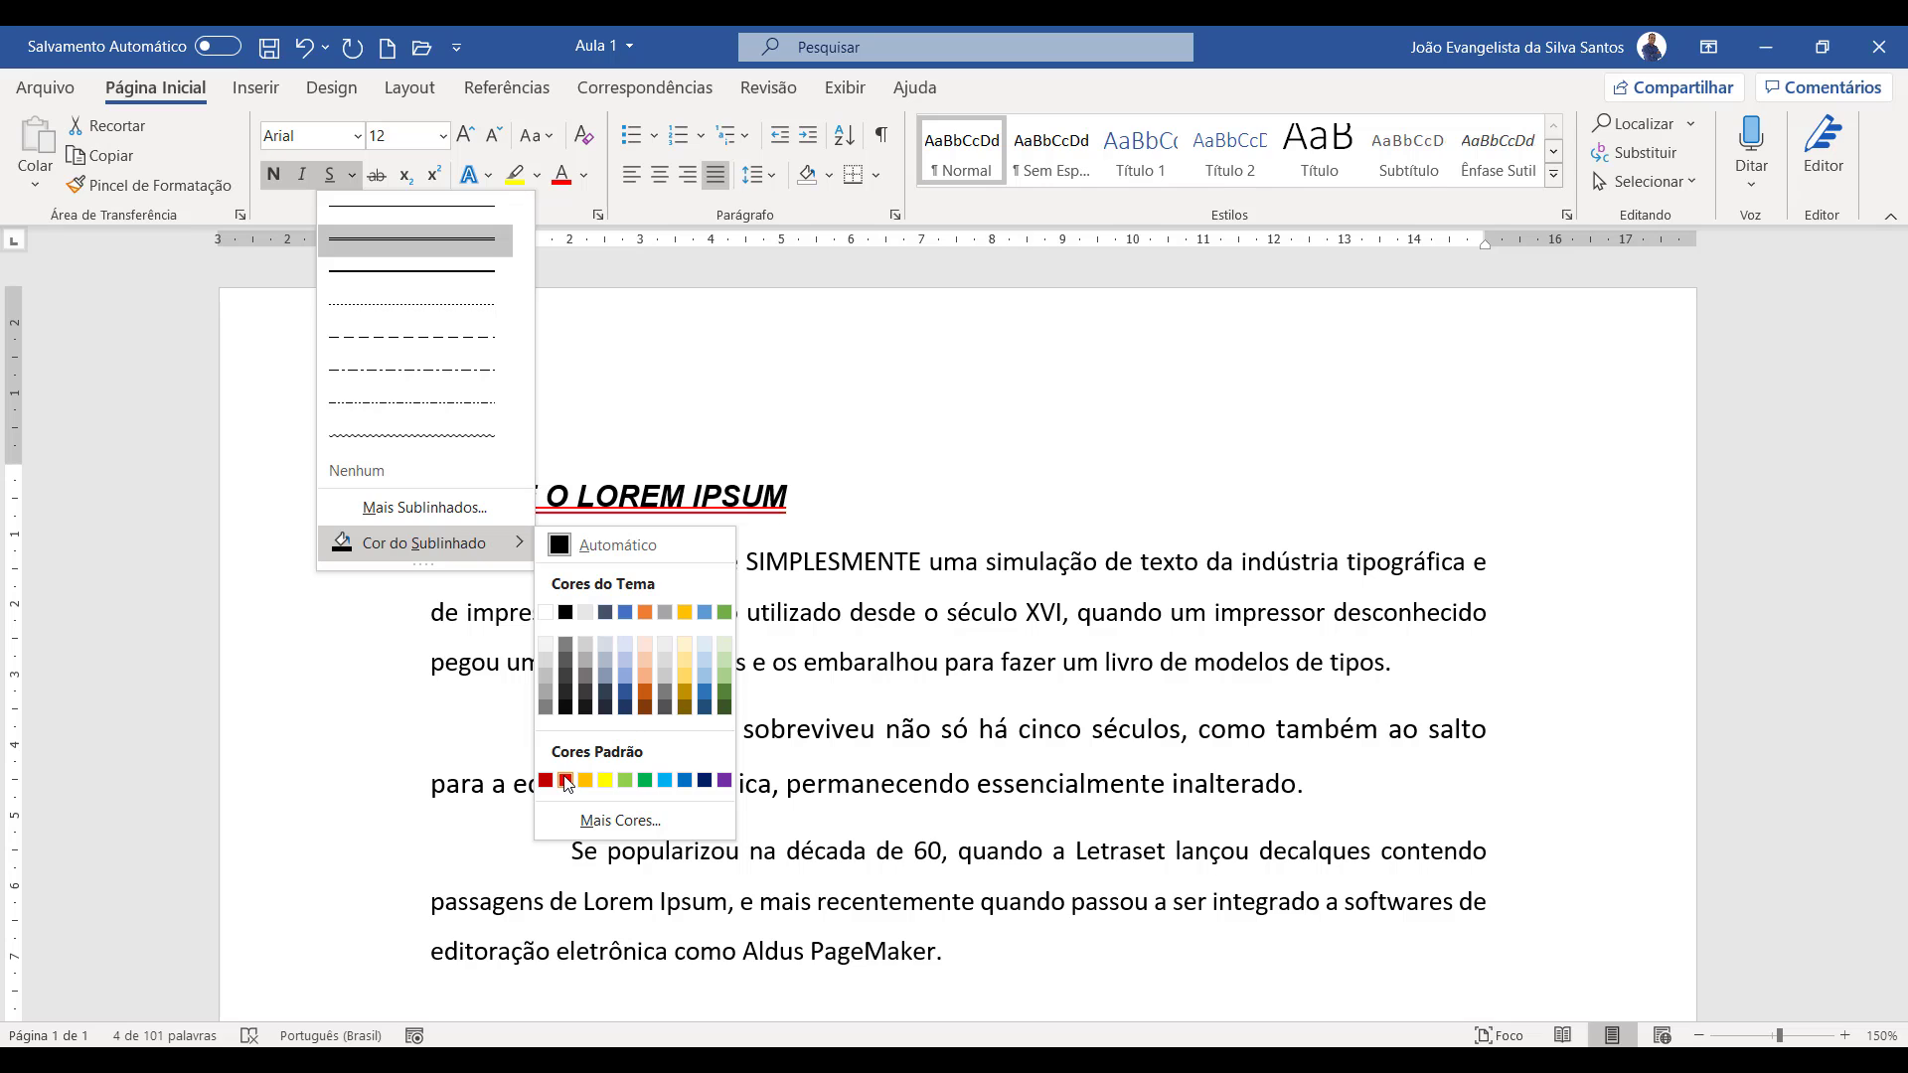
pyautogui.press('Escape')
pyautogui.press('Escape')
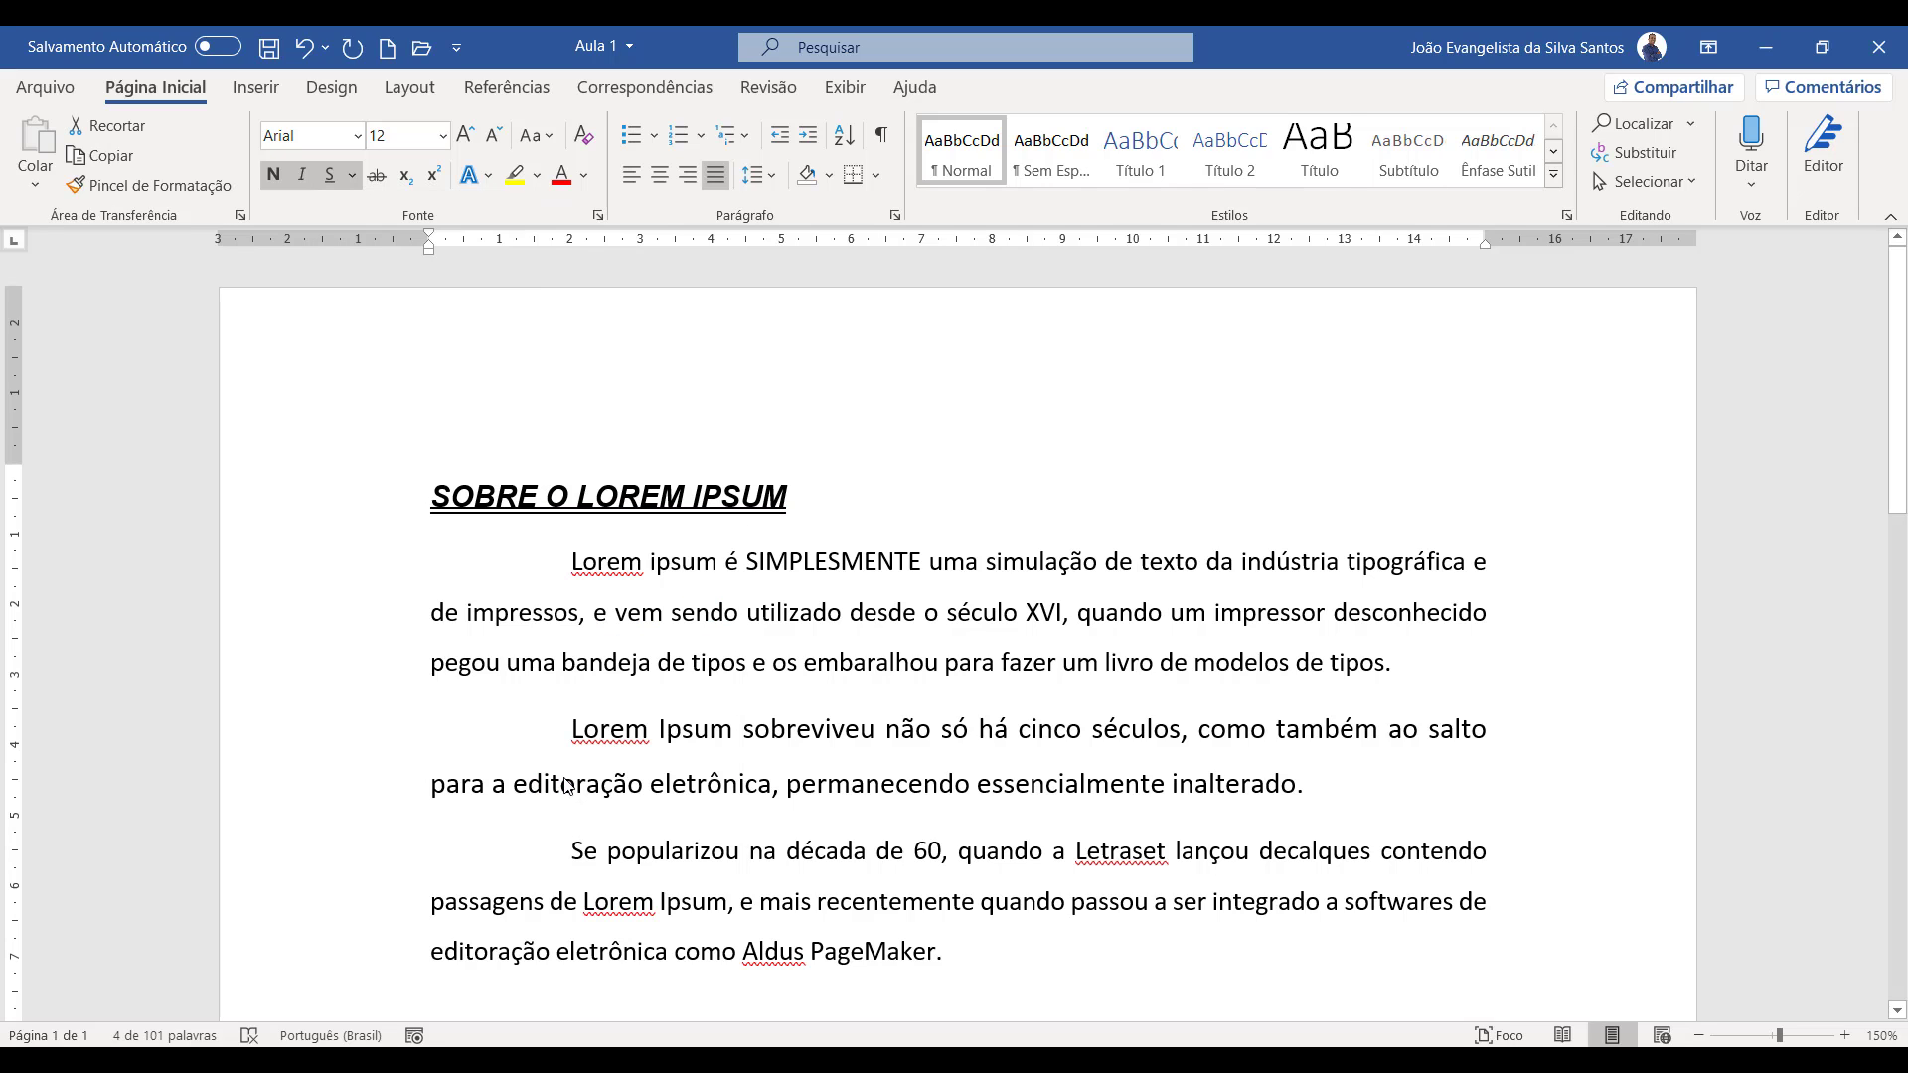
pyautogui.press('Escape')
# - Change the colour of the title's double underline to the standard red
pyautogui.click(356, 180)
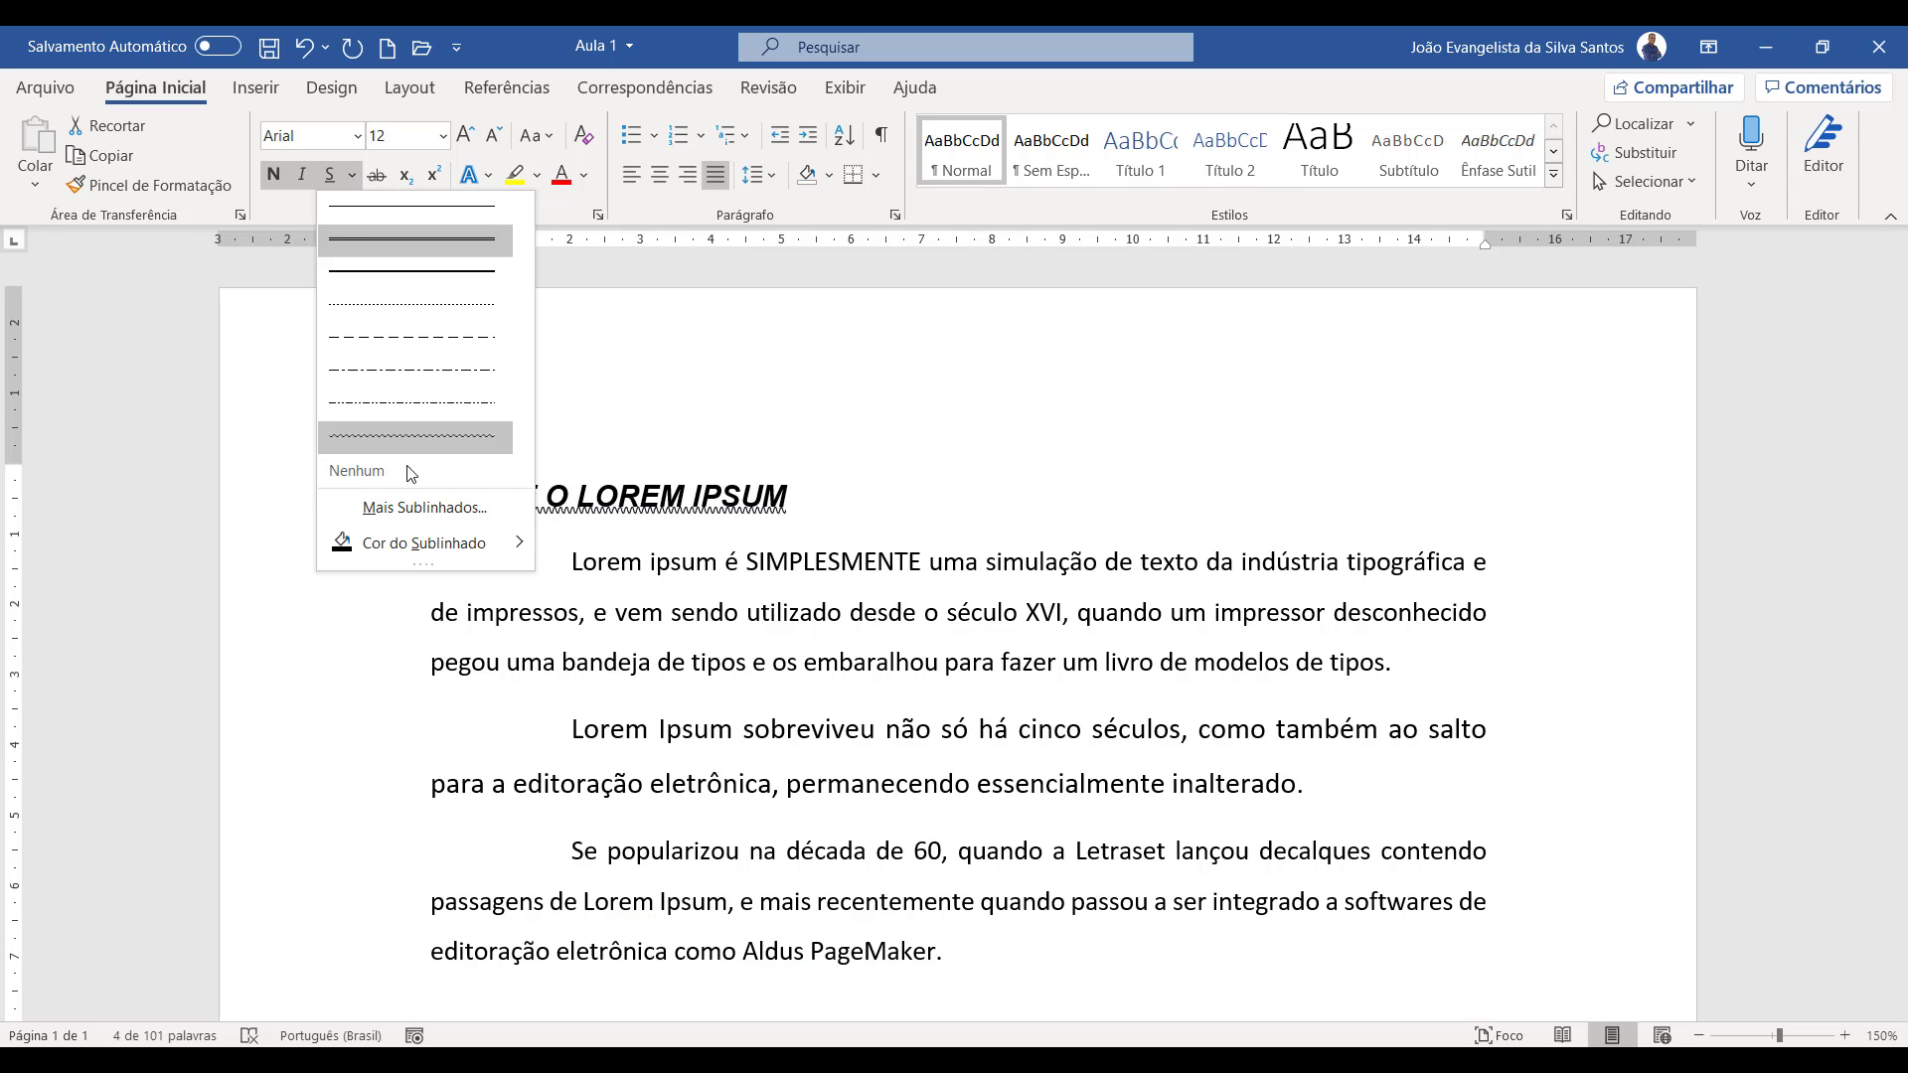
pyautogui.moveTo(428, 543)
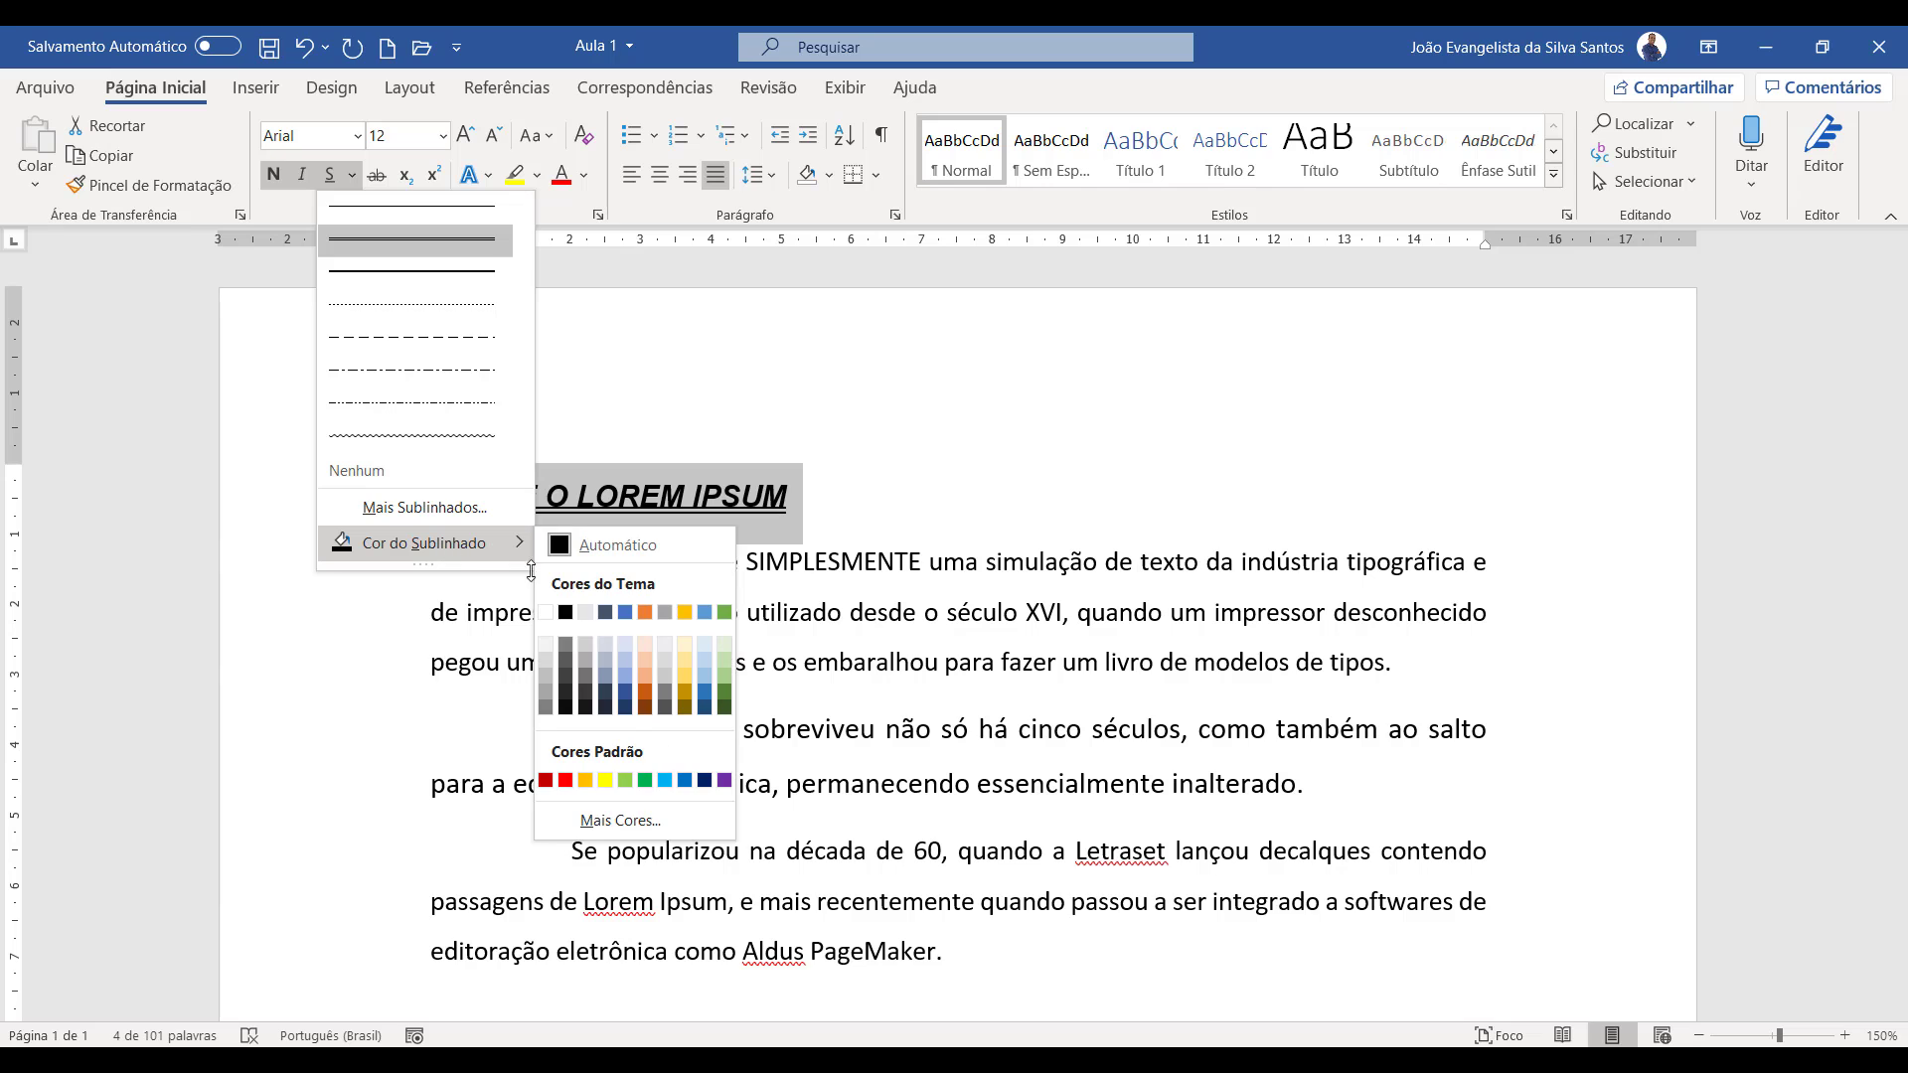
pyautogui.click(565, 781)
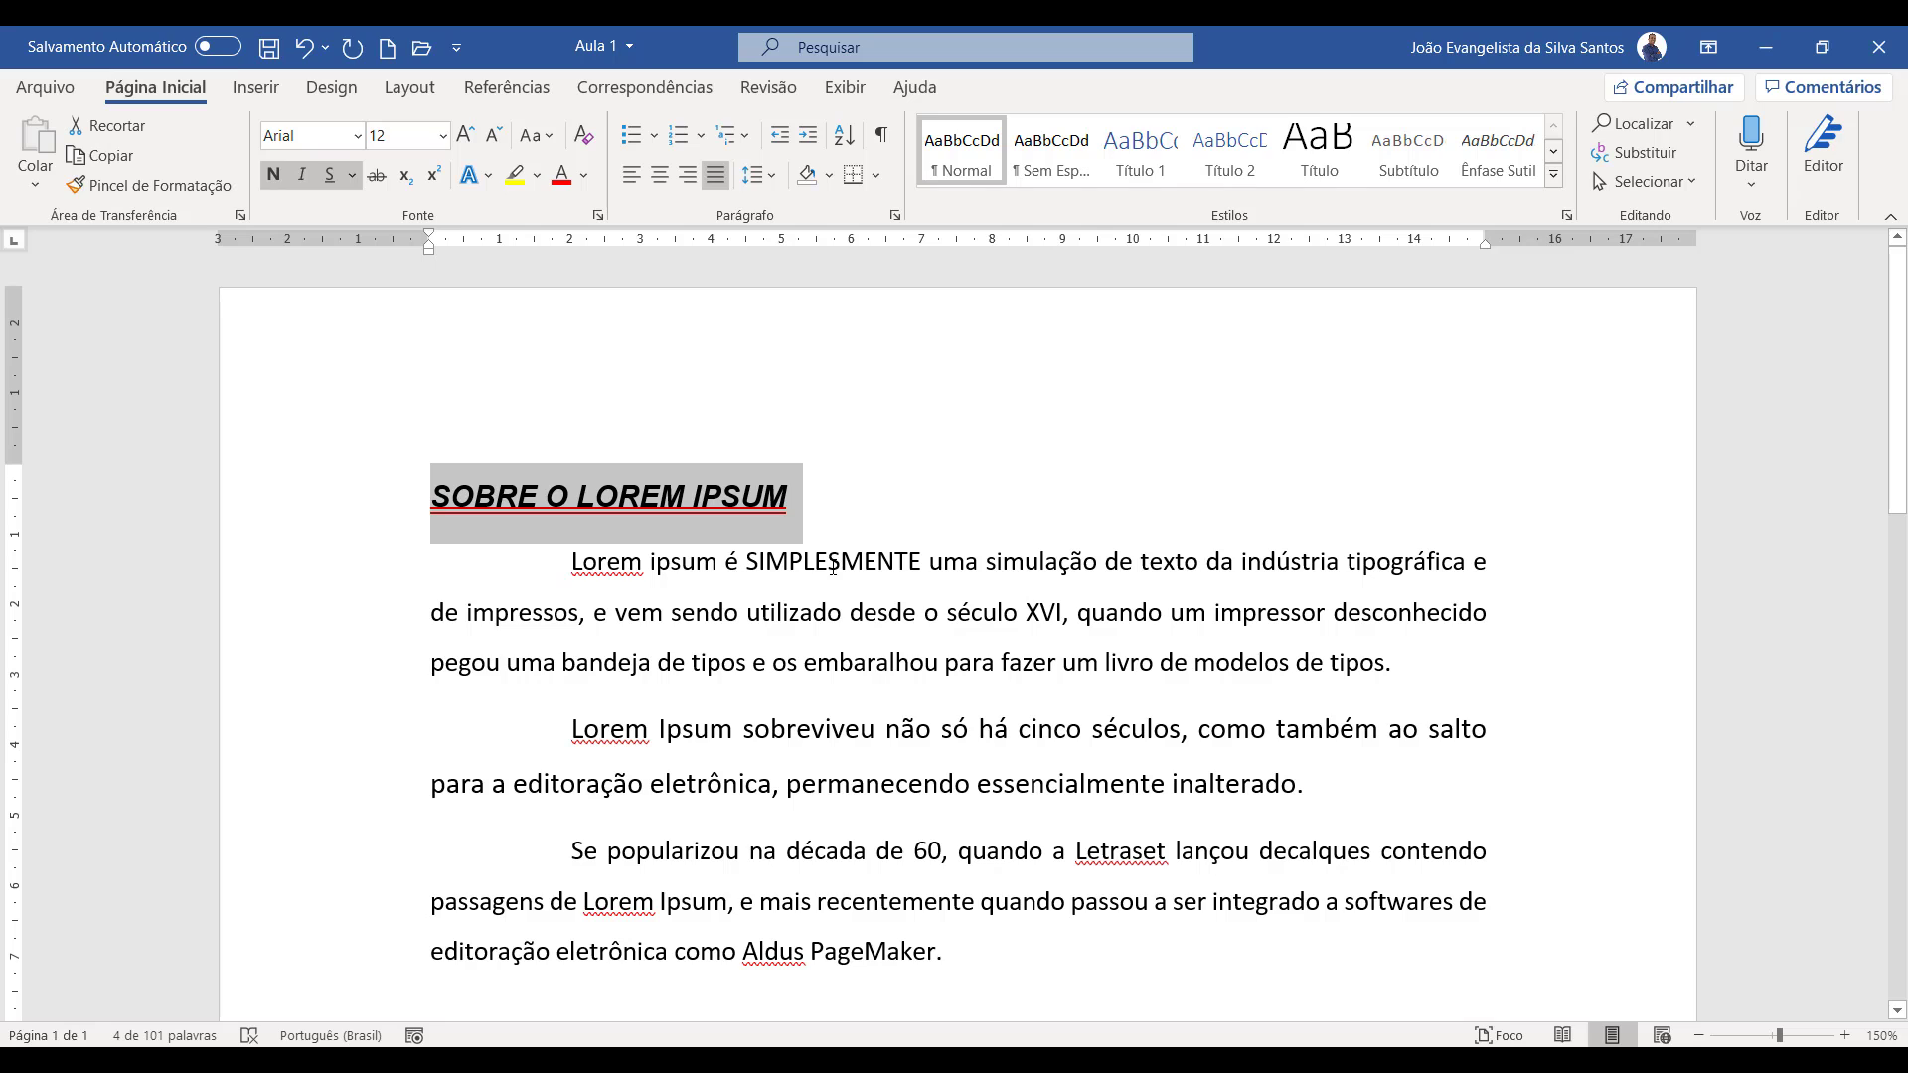
# - Apply strikethrough to the word SIMPLESMENTE in the first paragraph
pyautogui.doubleClick(833, 562)
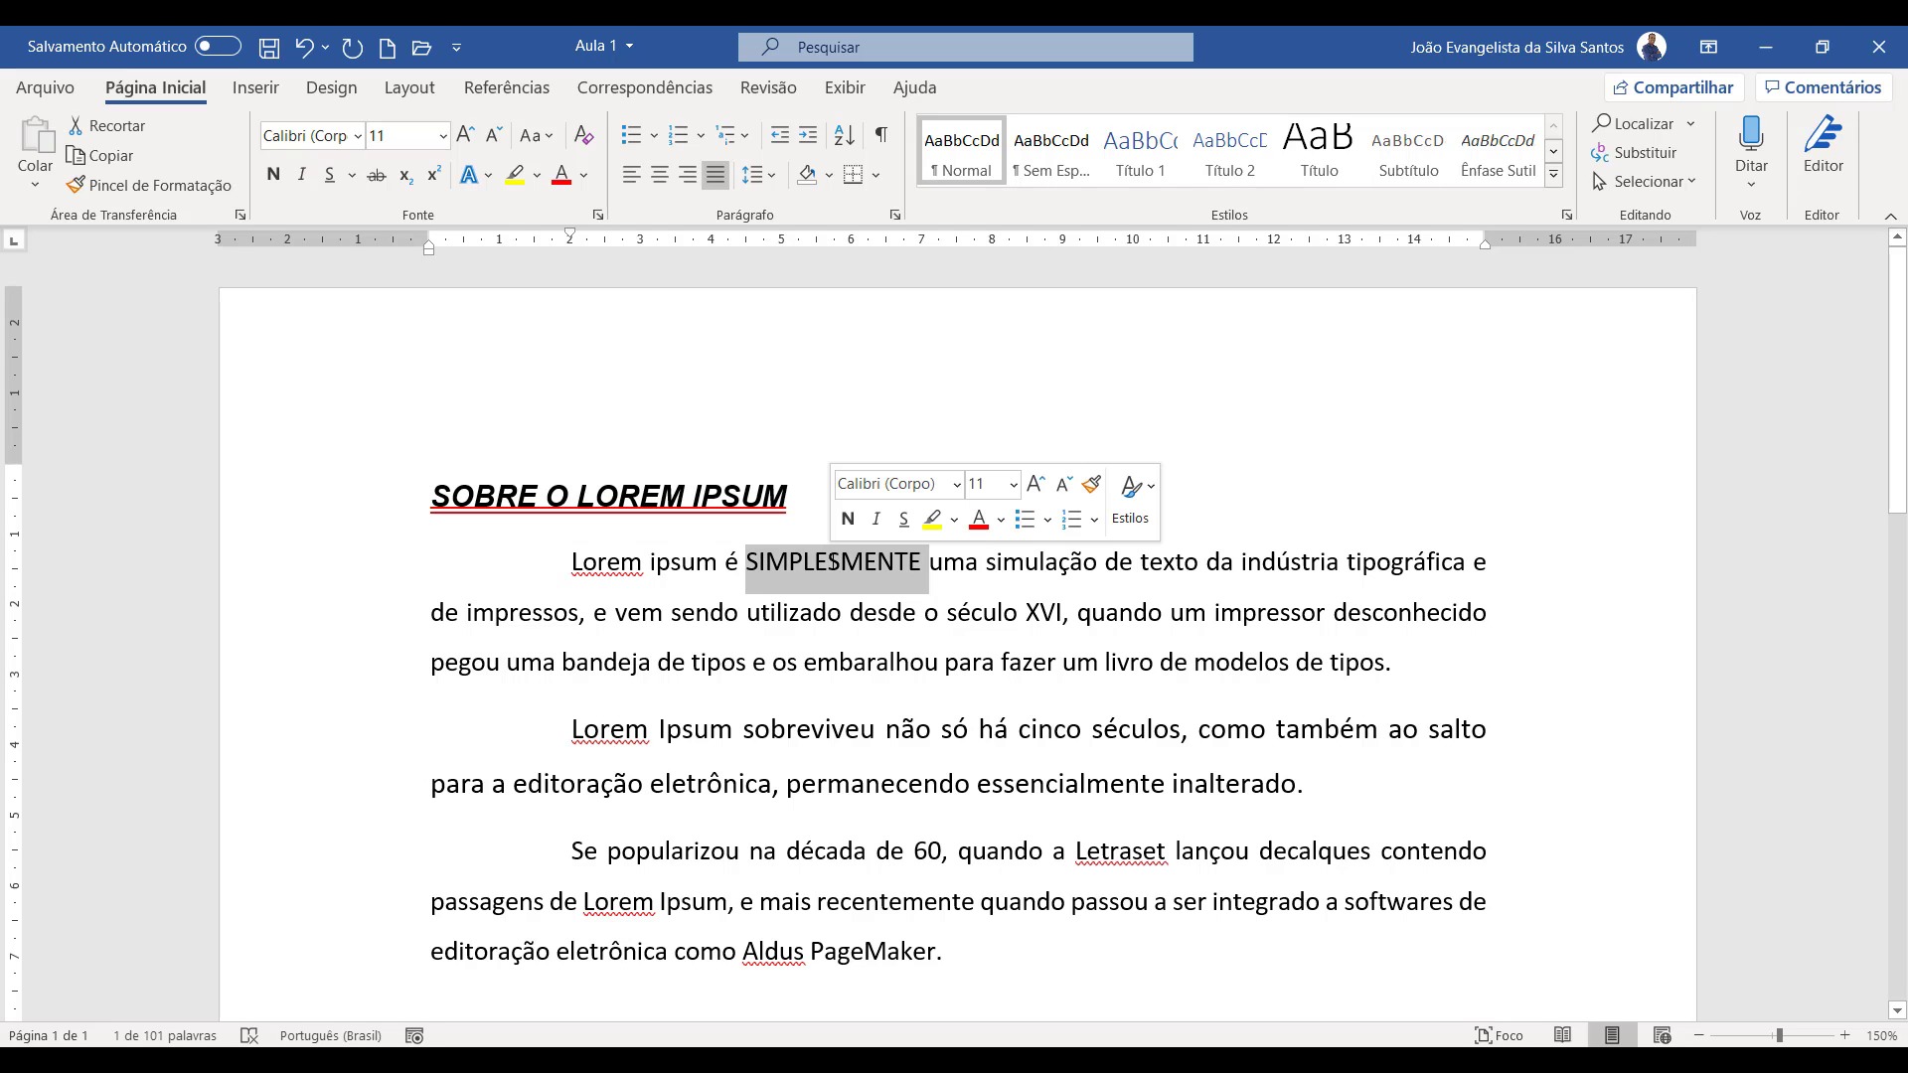
pyautogui.click(377, 177)
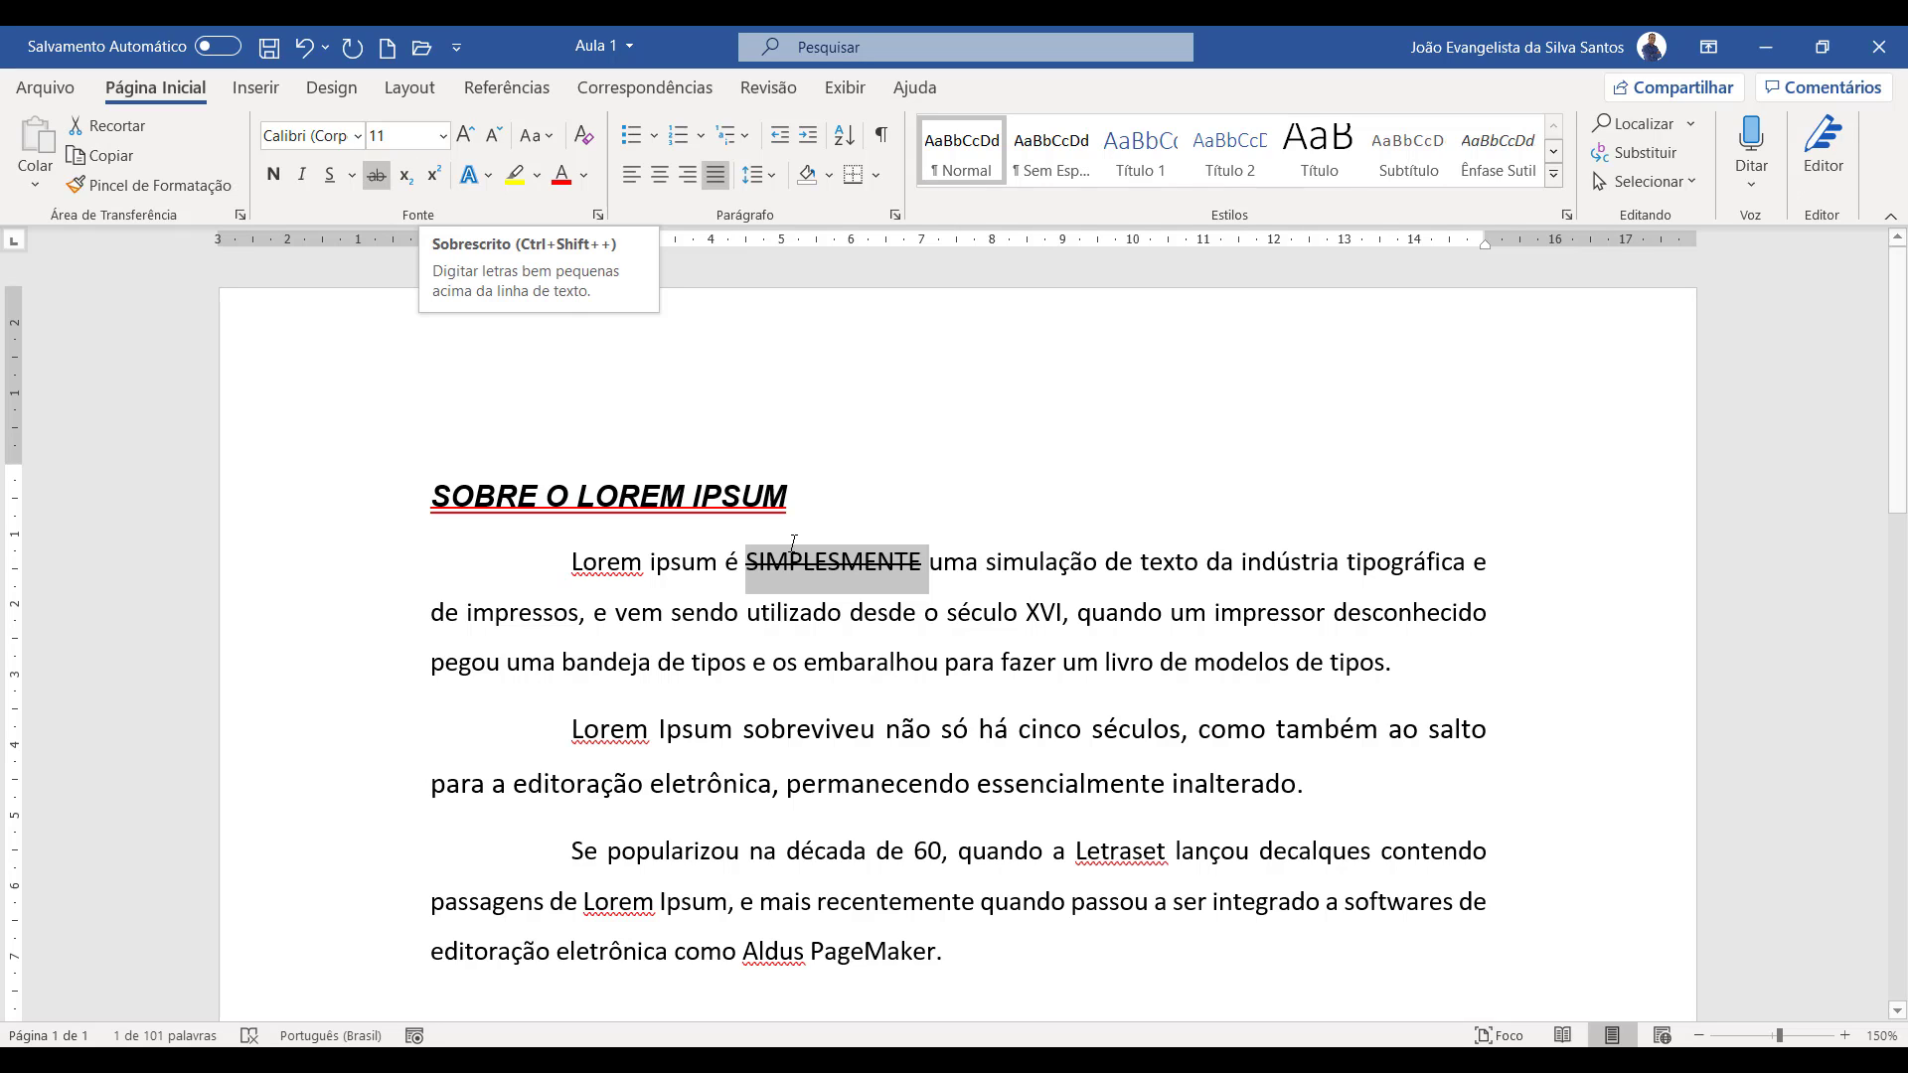
# - Add a 2 at the end of the title, try subscript and superscript on it, and delete it
pyautogui.click(803, 497)
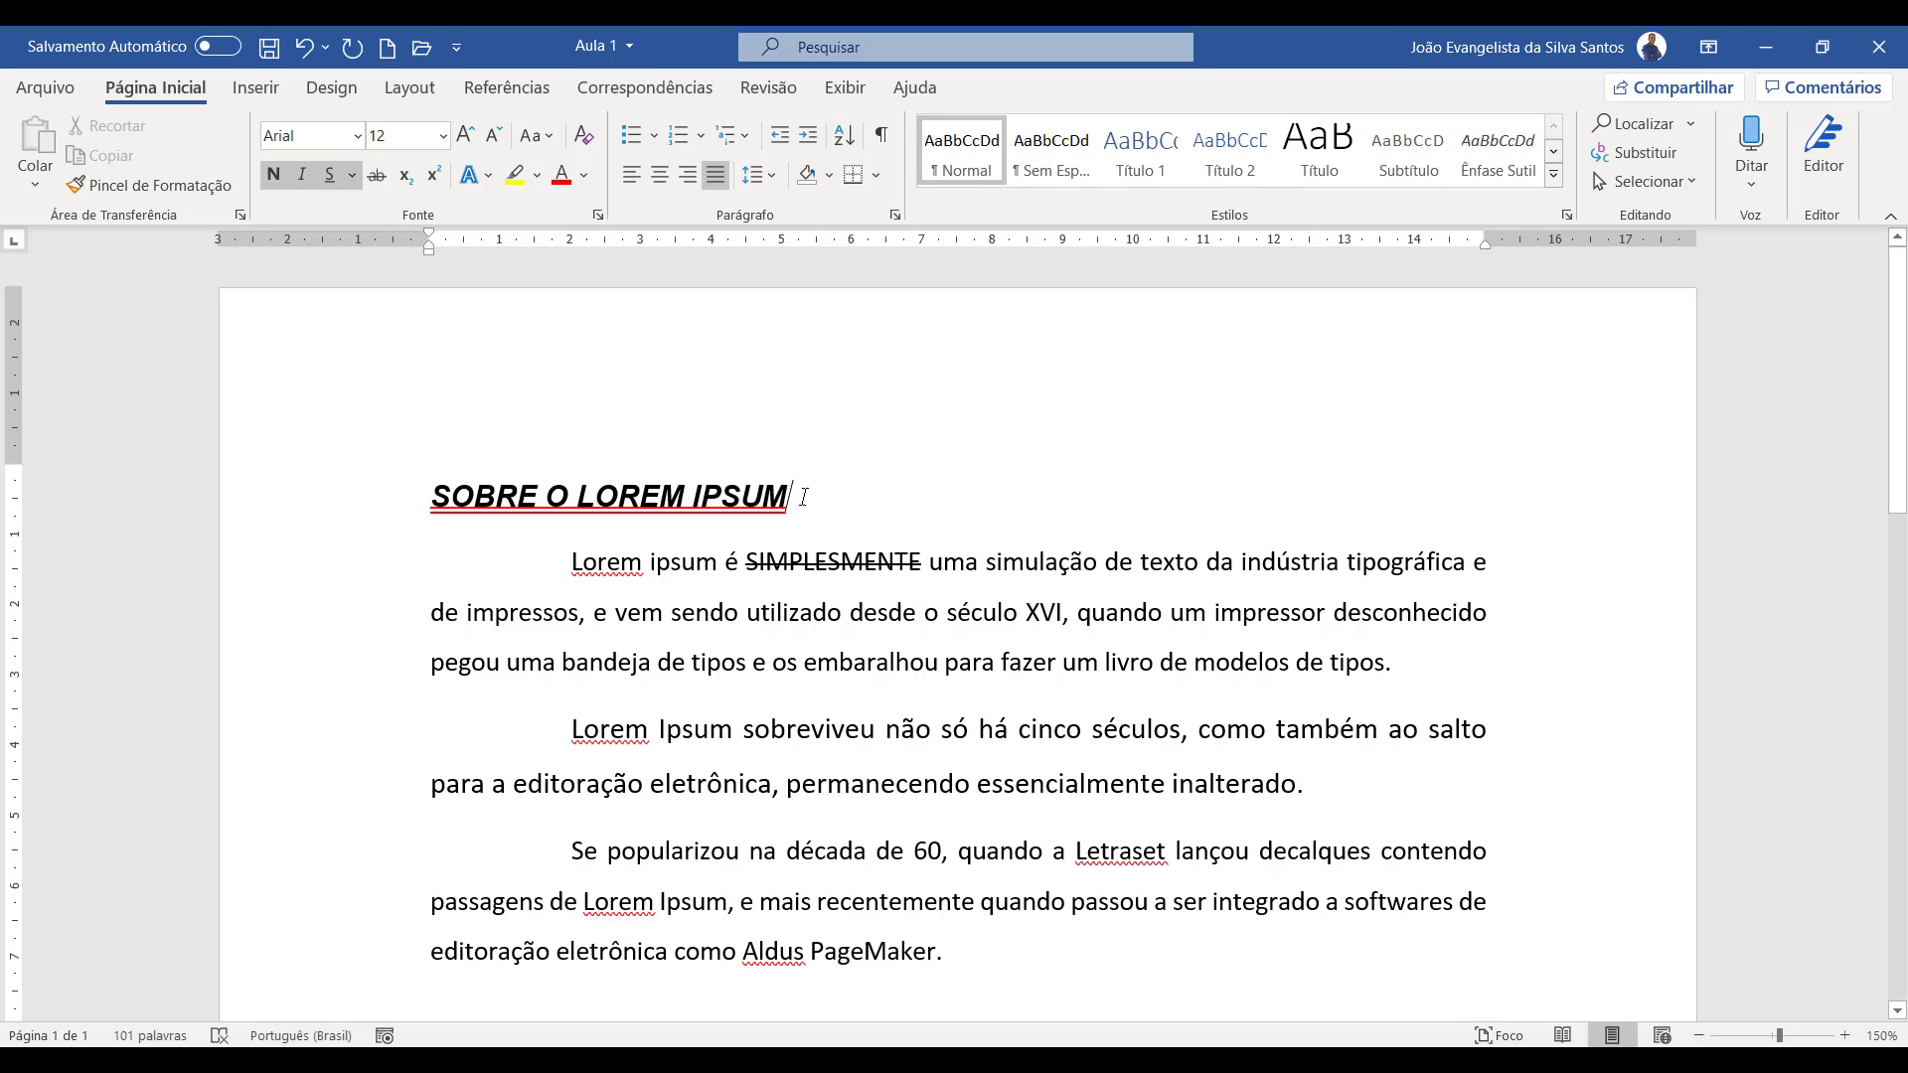
pyautogui.write('2')
pyautogui.moveTo(803, 497); pyautogui.dragTo(788, 499)
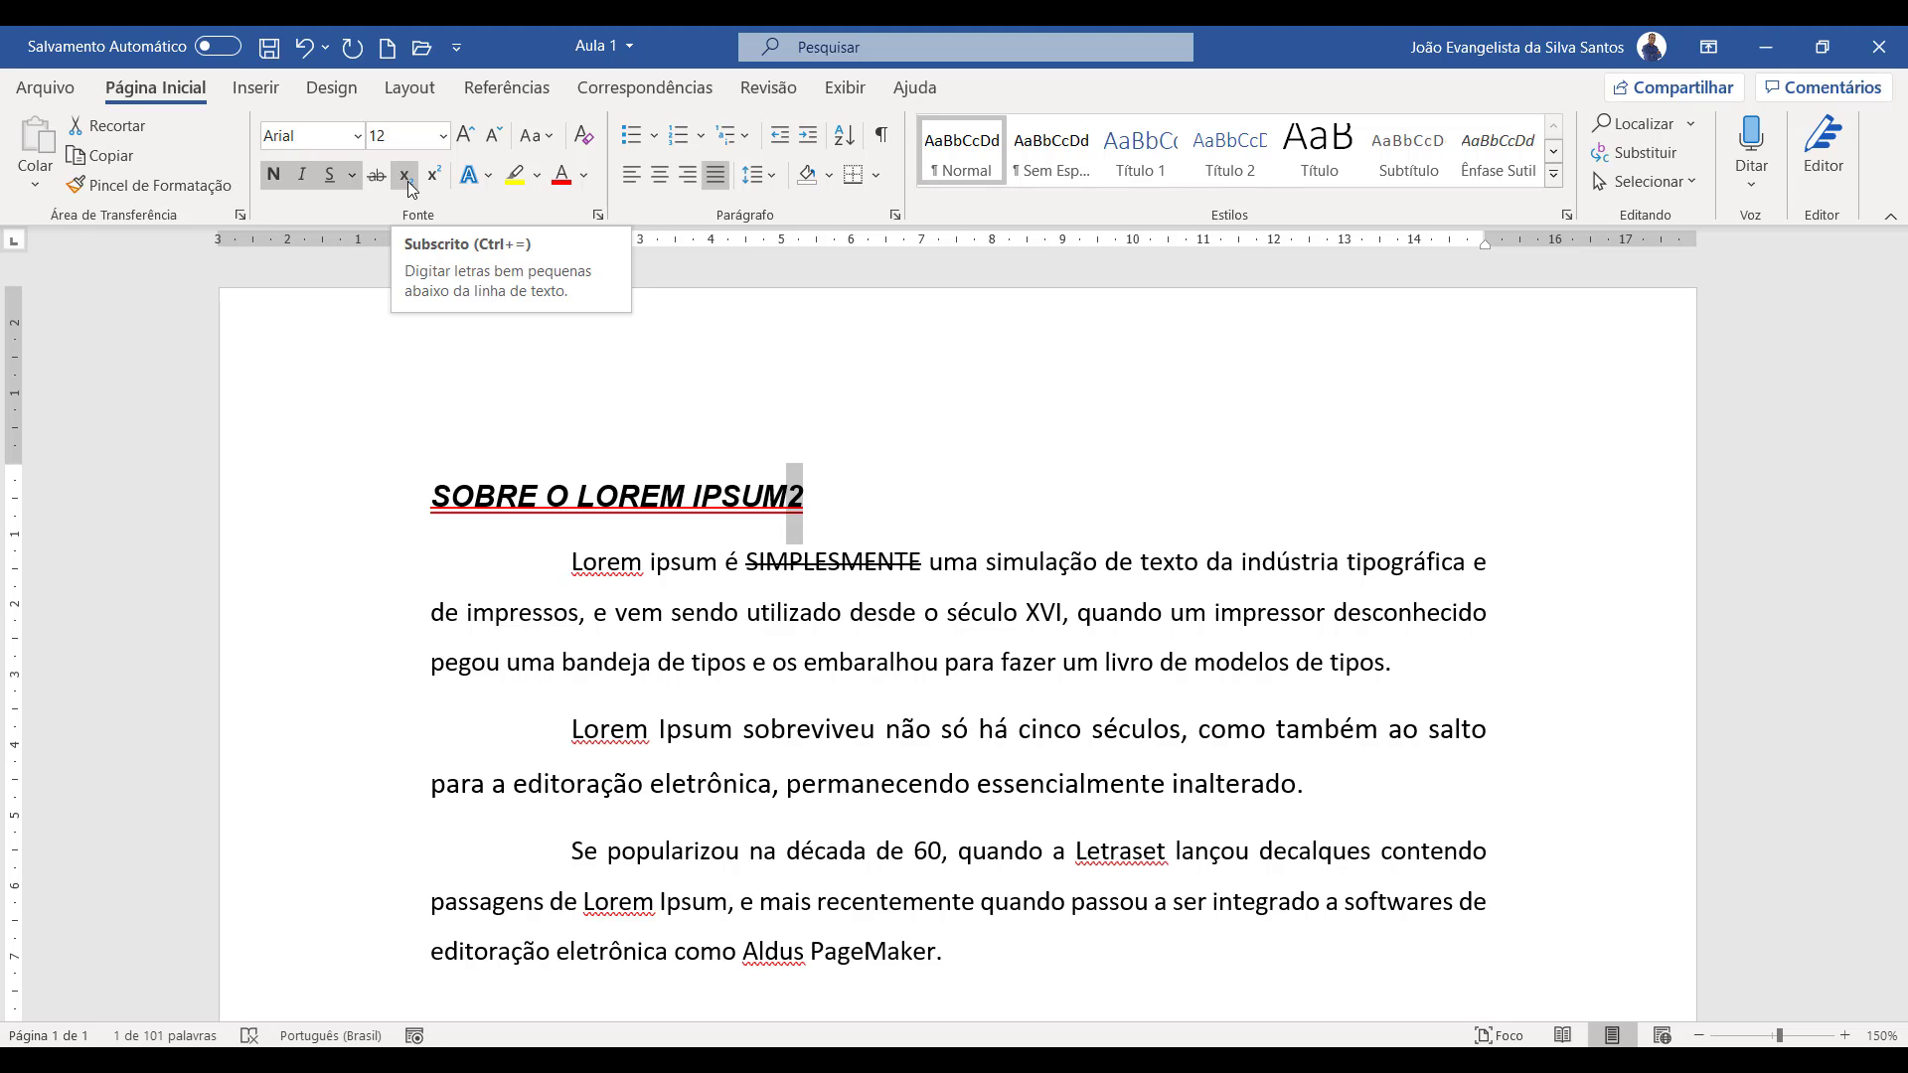
pyautogui.click(406, 176)
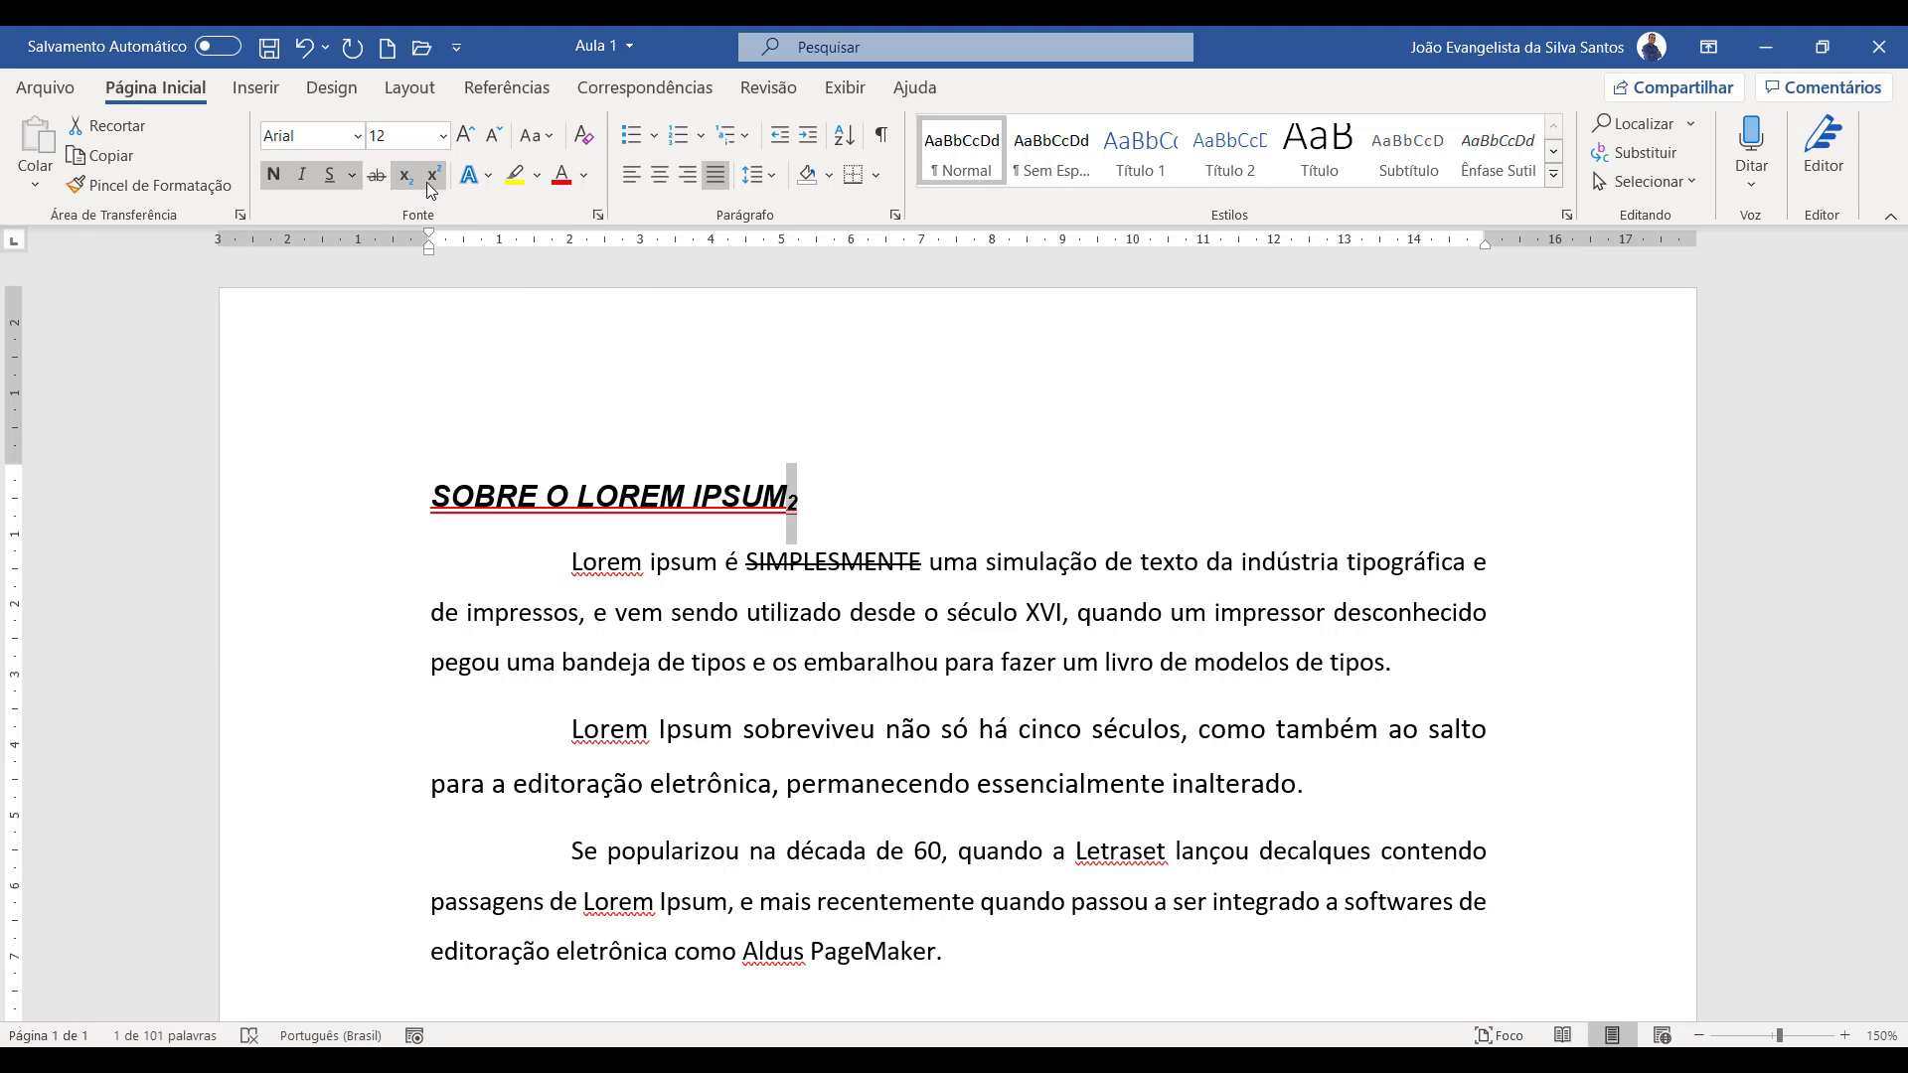
pyautogui.click(432, 176)
pyautogui.click(429, 187)
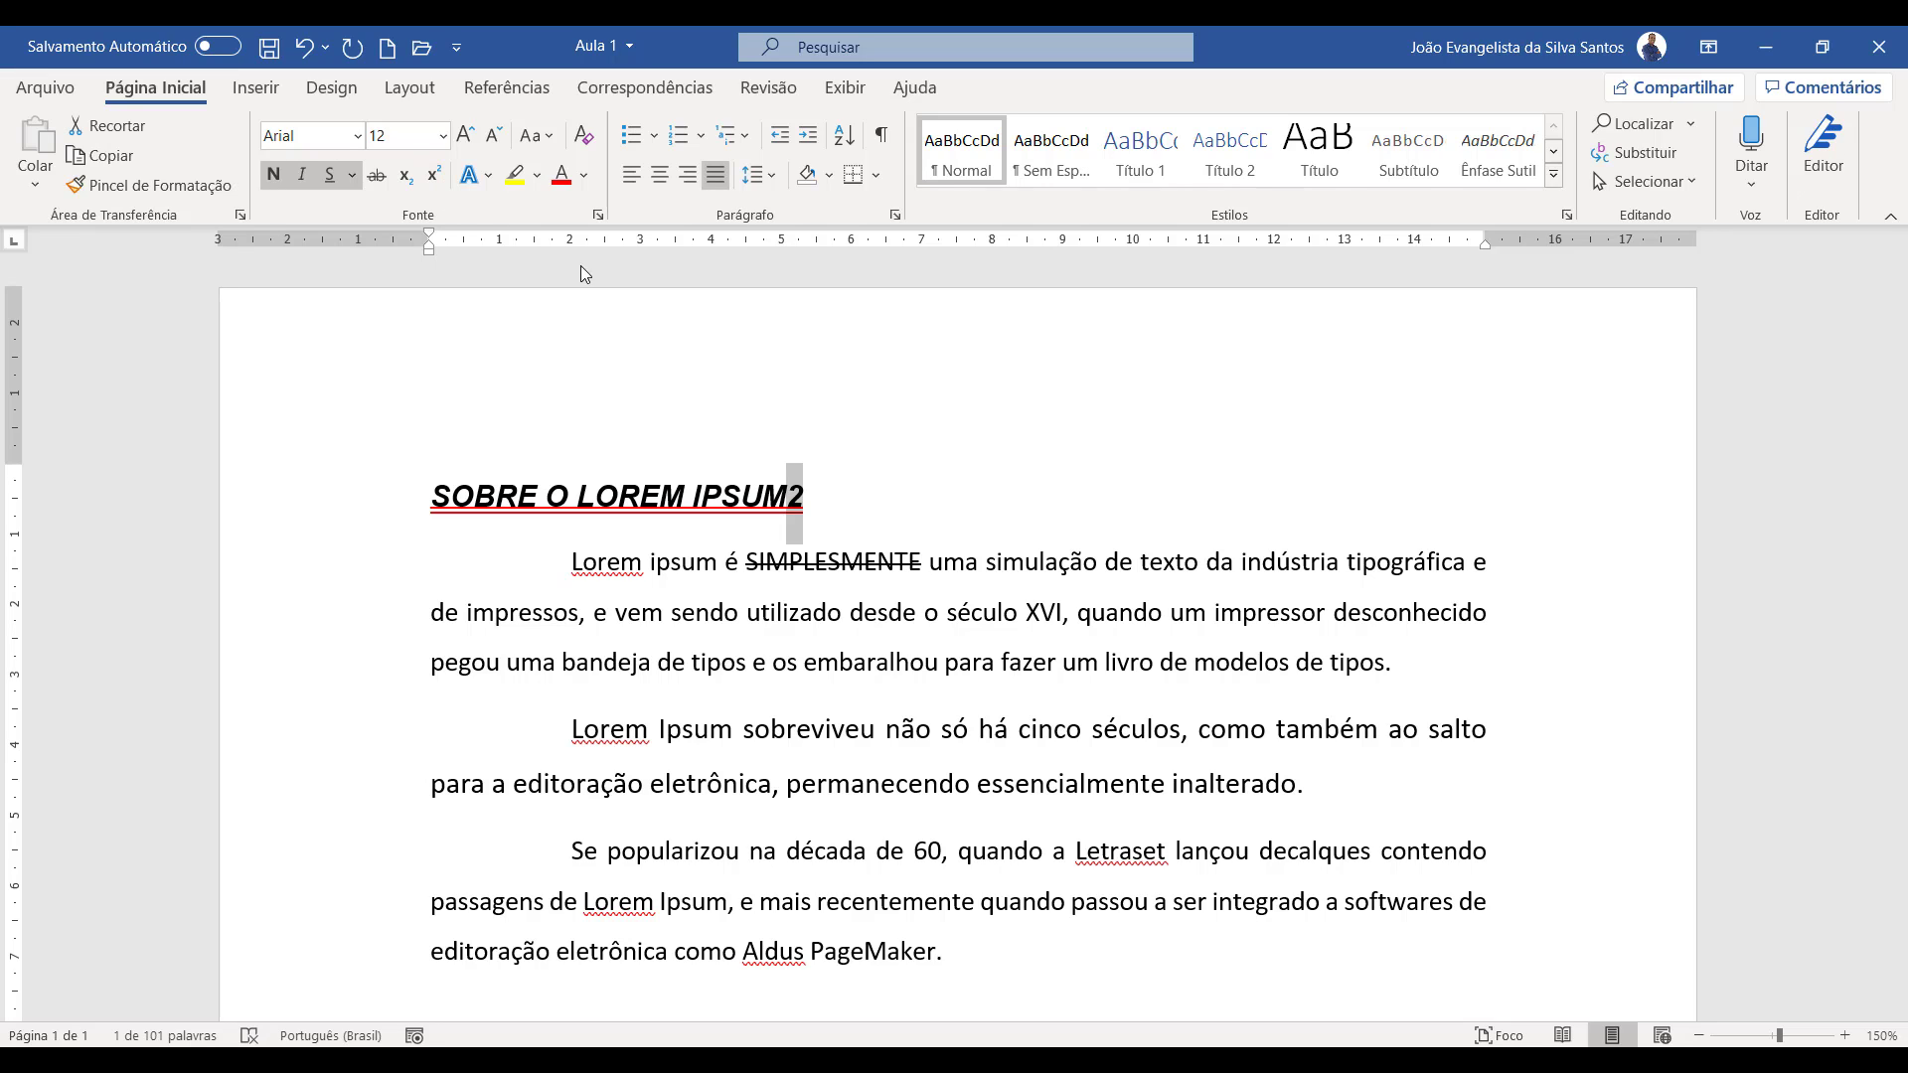
pyautogui.press('Delete')
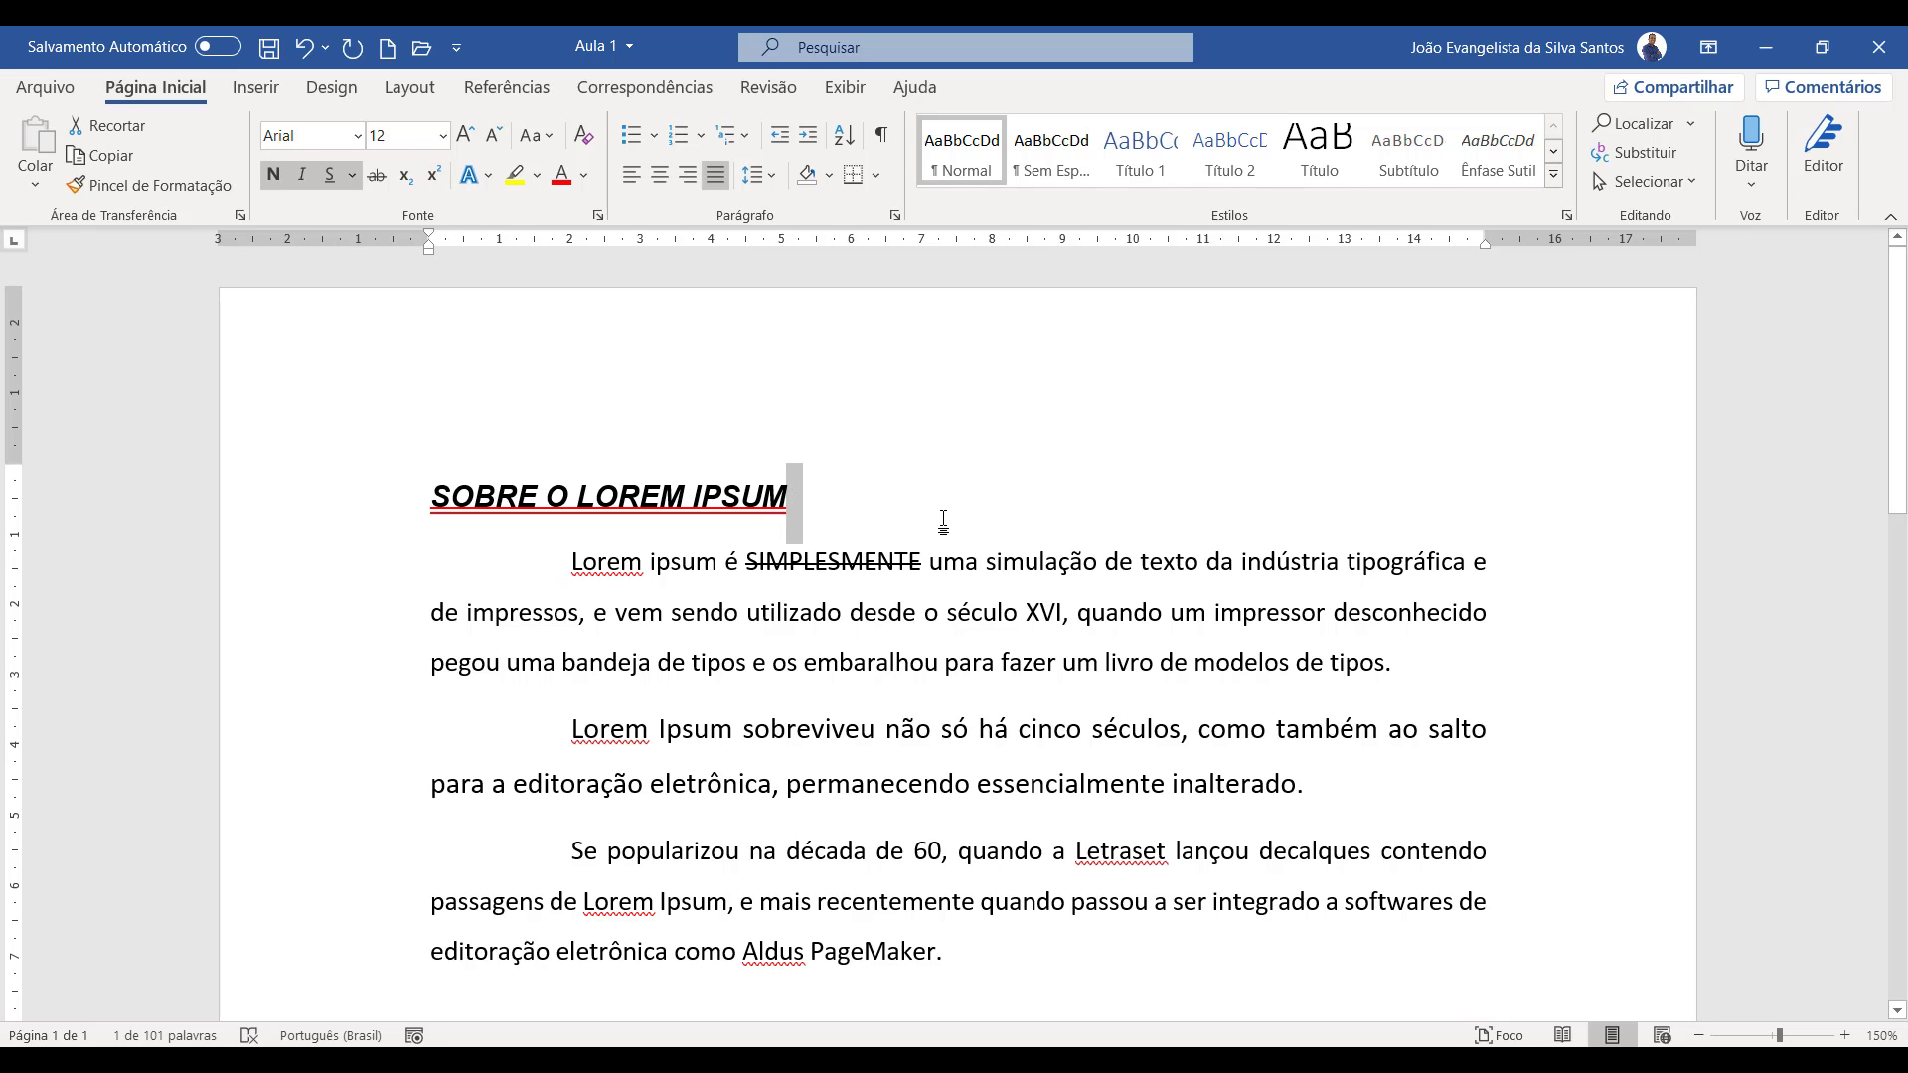
# - Apply the orange-outlined preset text effect to the title and increase its font size to 16
pyautogui.click(368, 498)
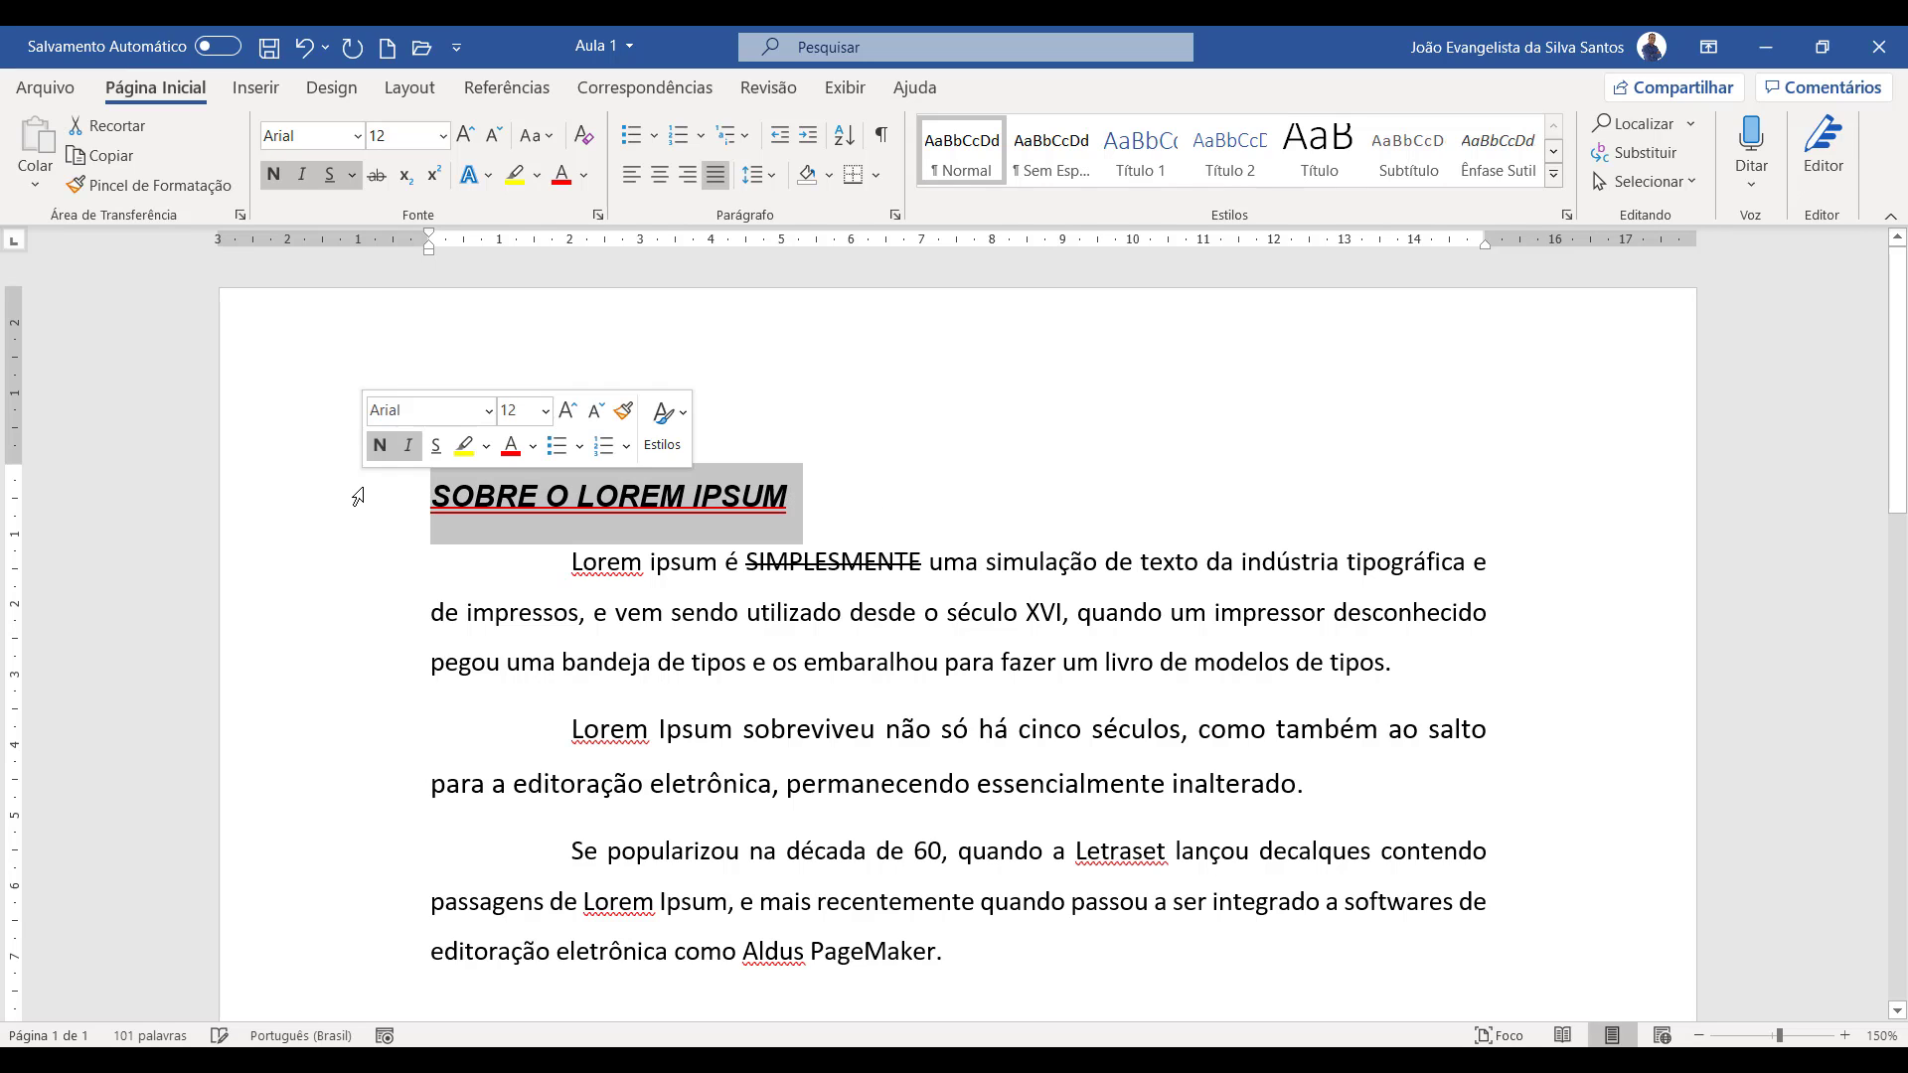
pyautogui.click(491, 176)
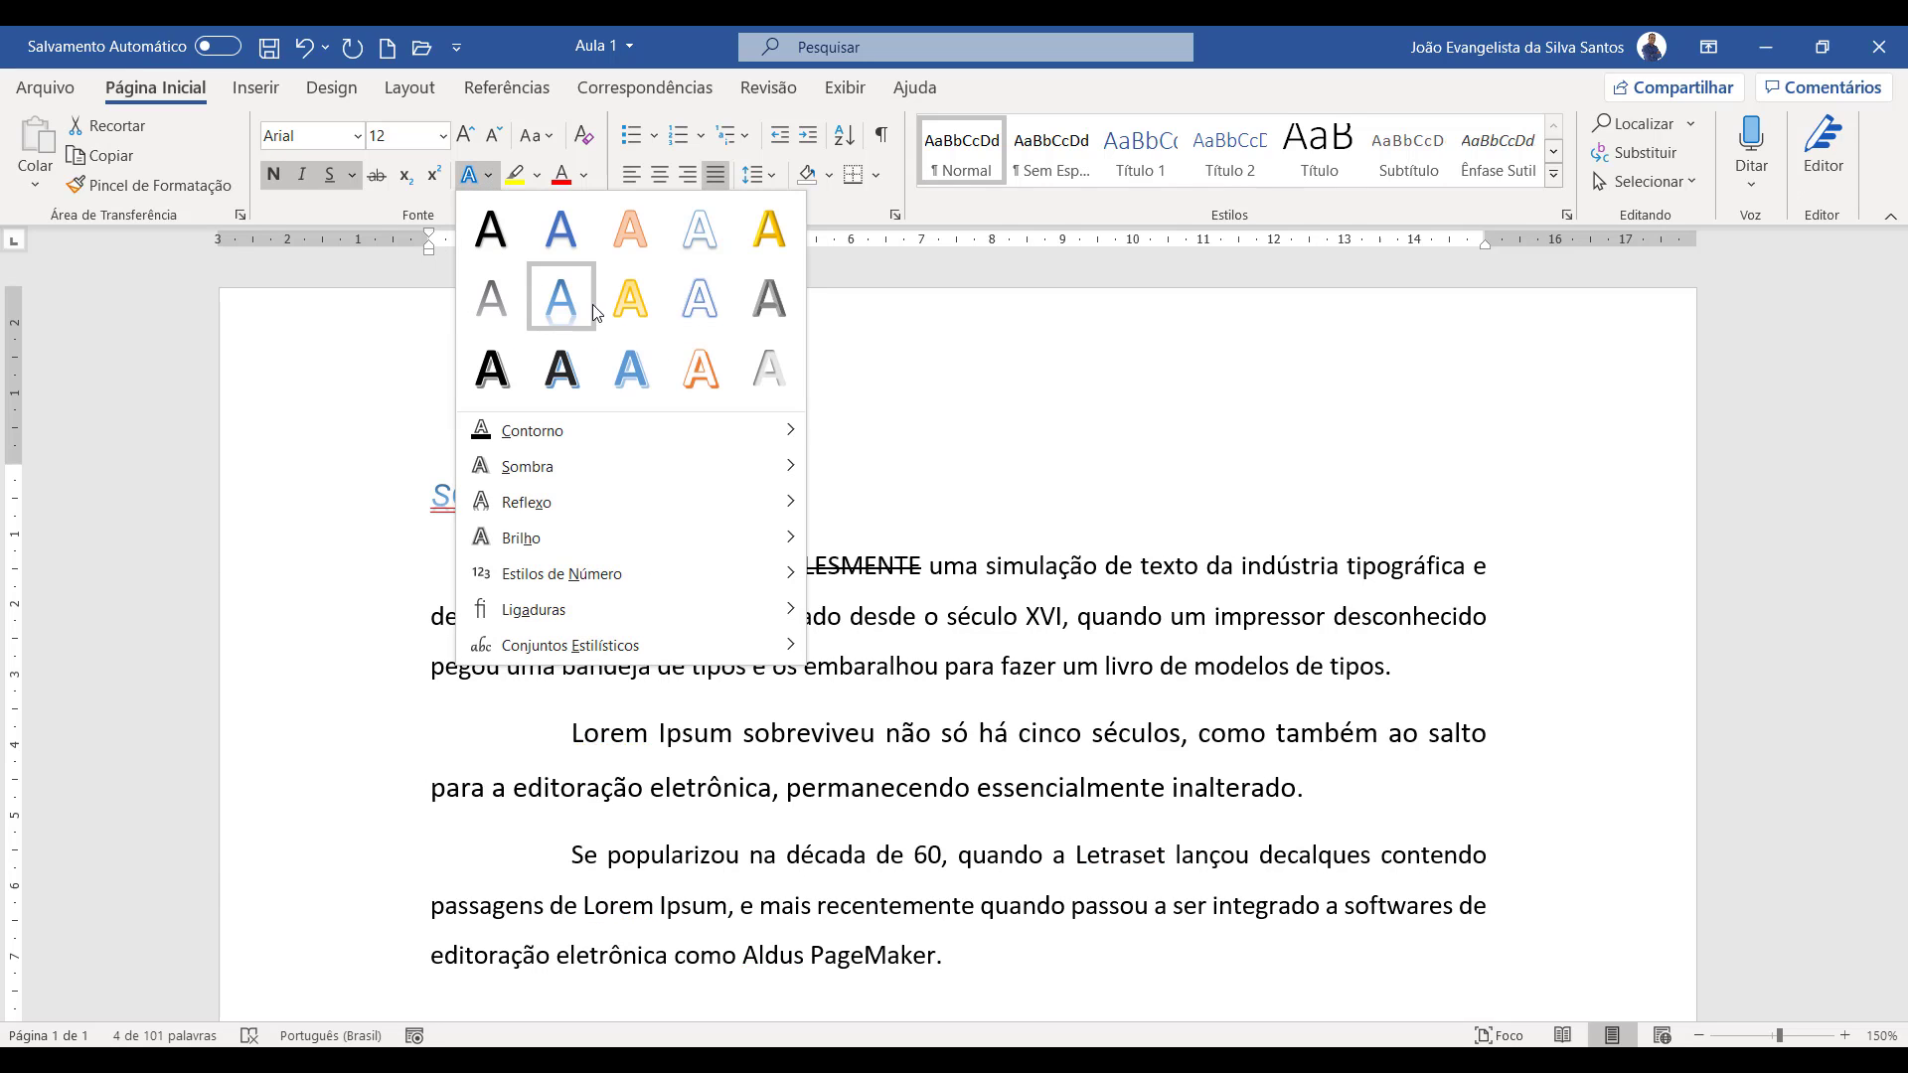
pyautogui.click(716, 378)
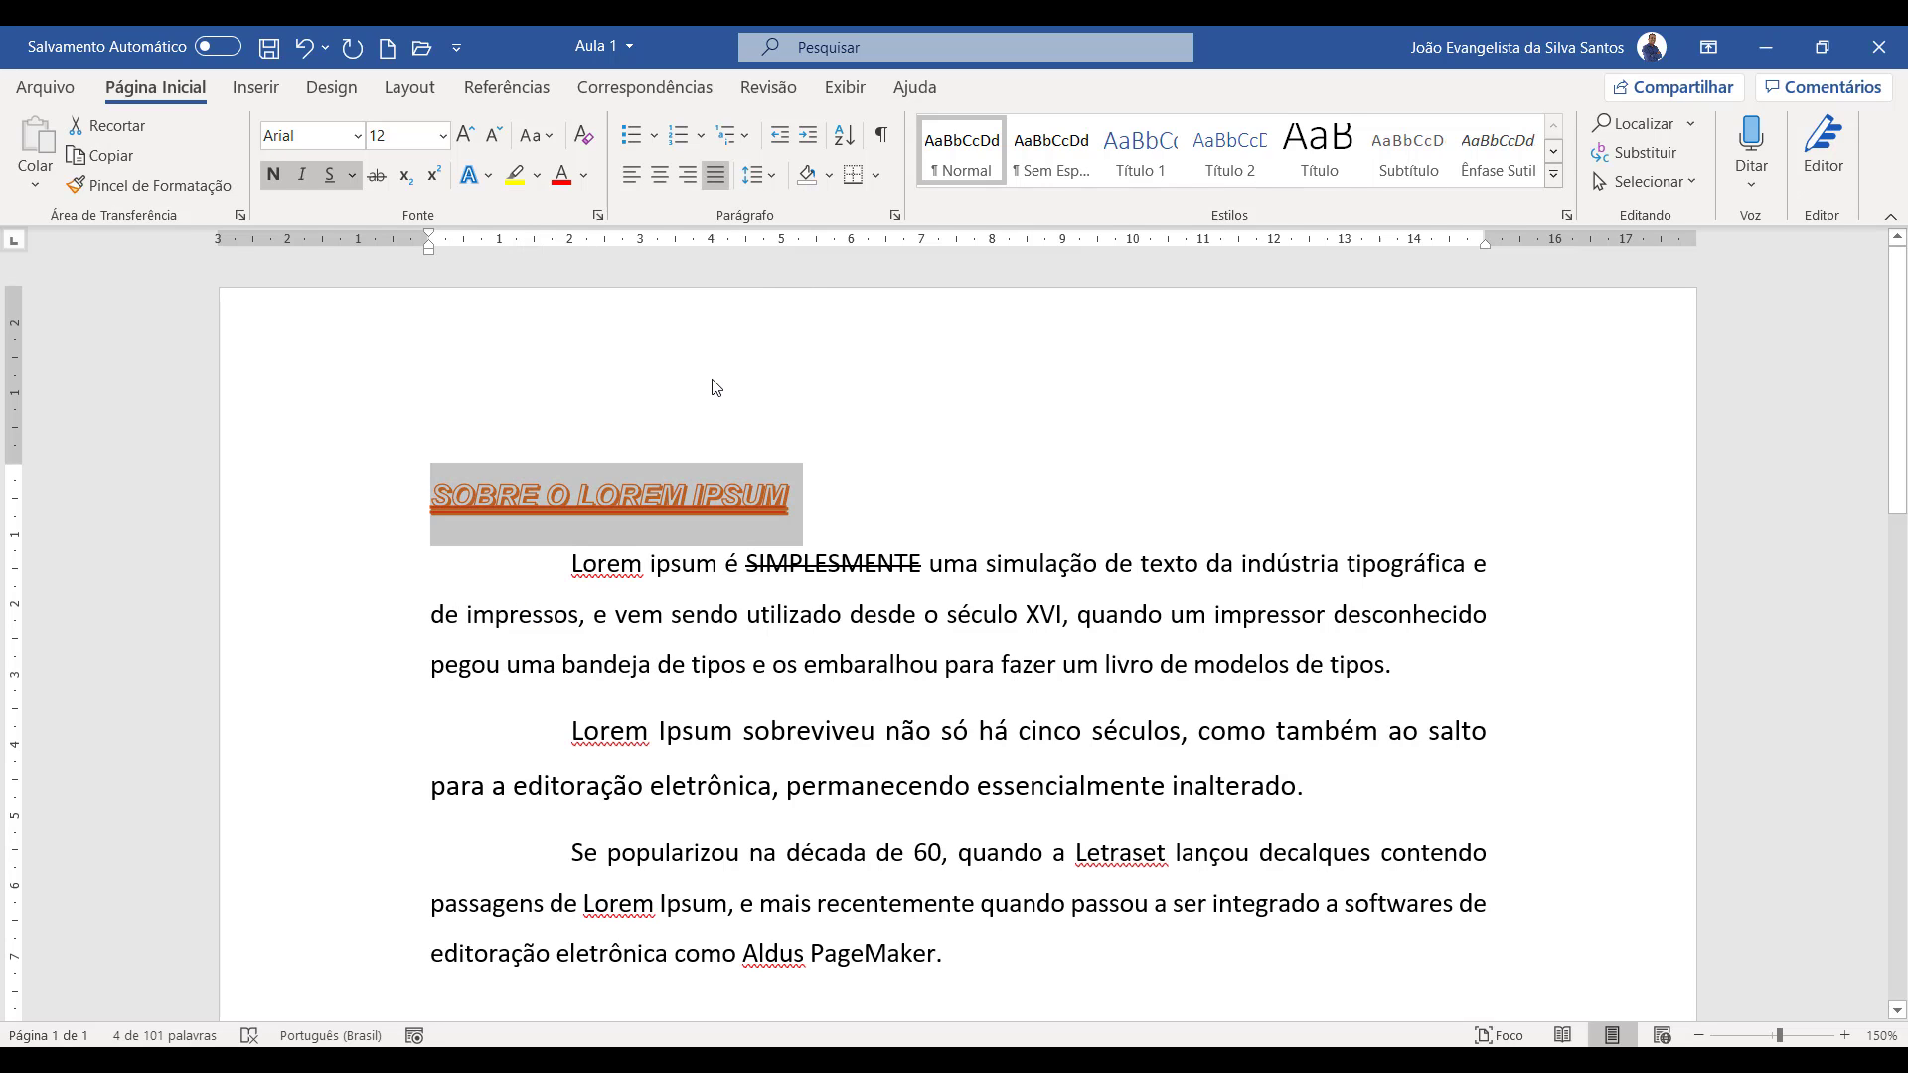
pyautogui.click(468, 136)
pyautogui.click(468, 136)
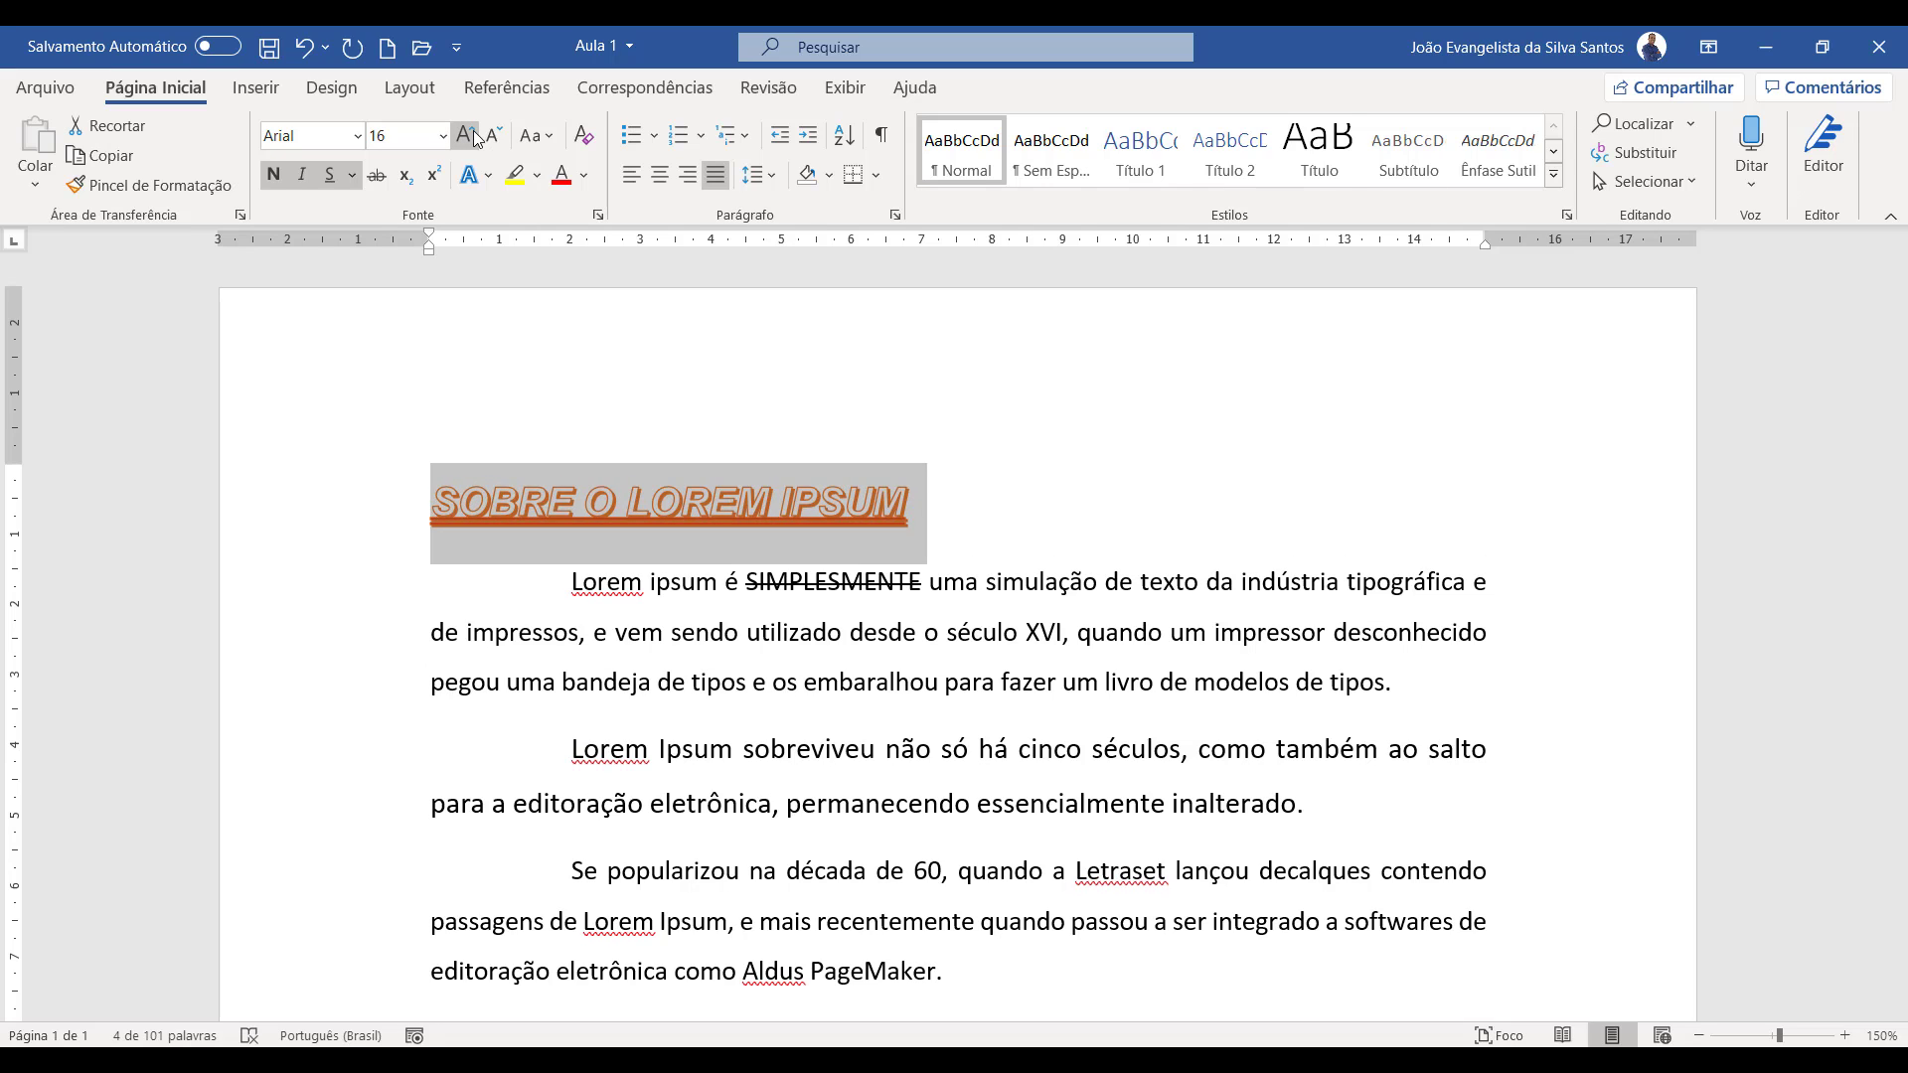
# - Set the title's text outline colour to the standard orange
pyautogui.click(494, 178)
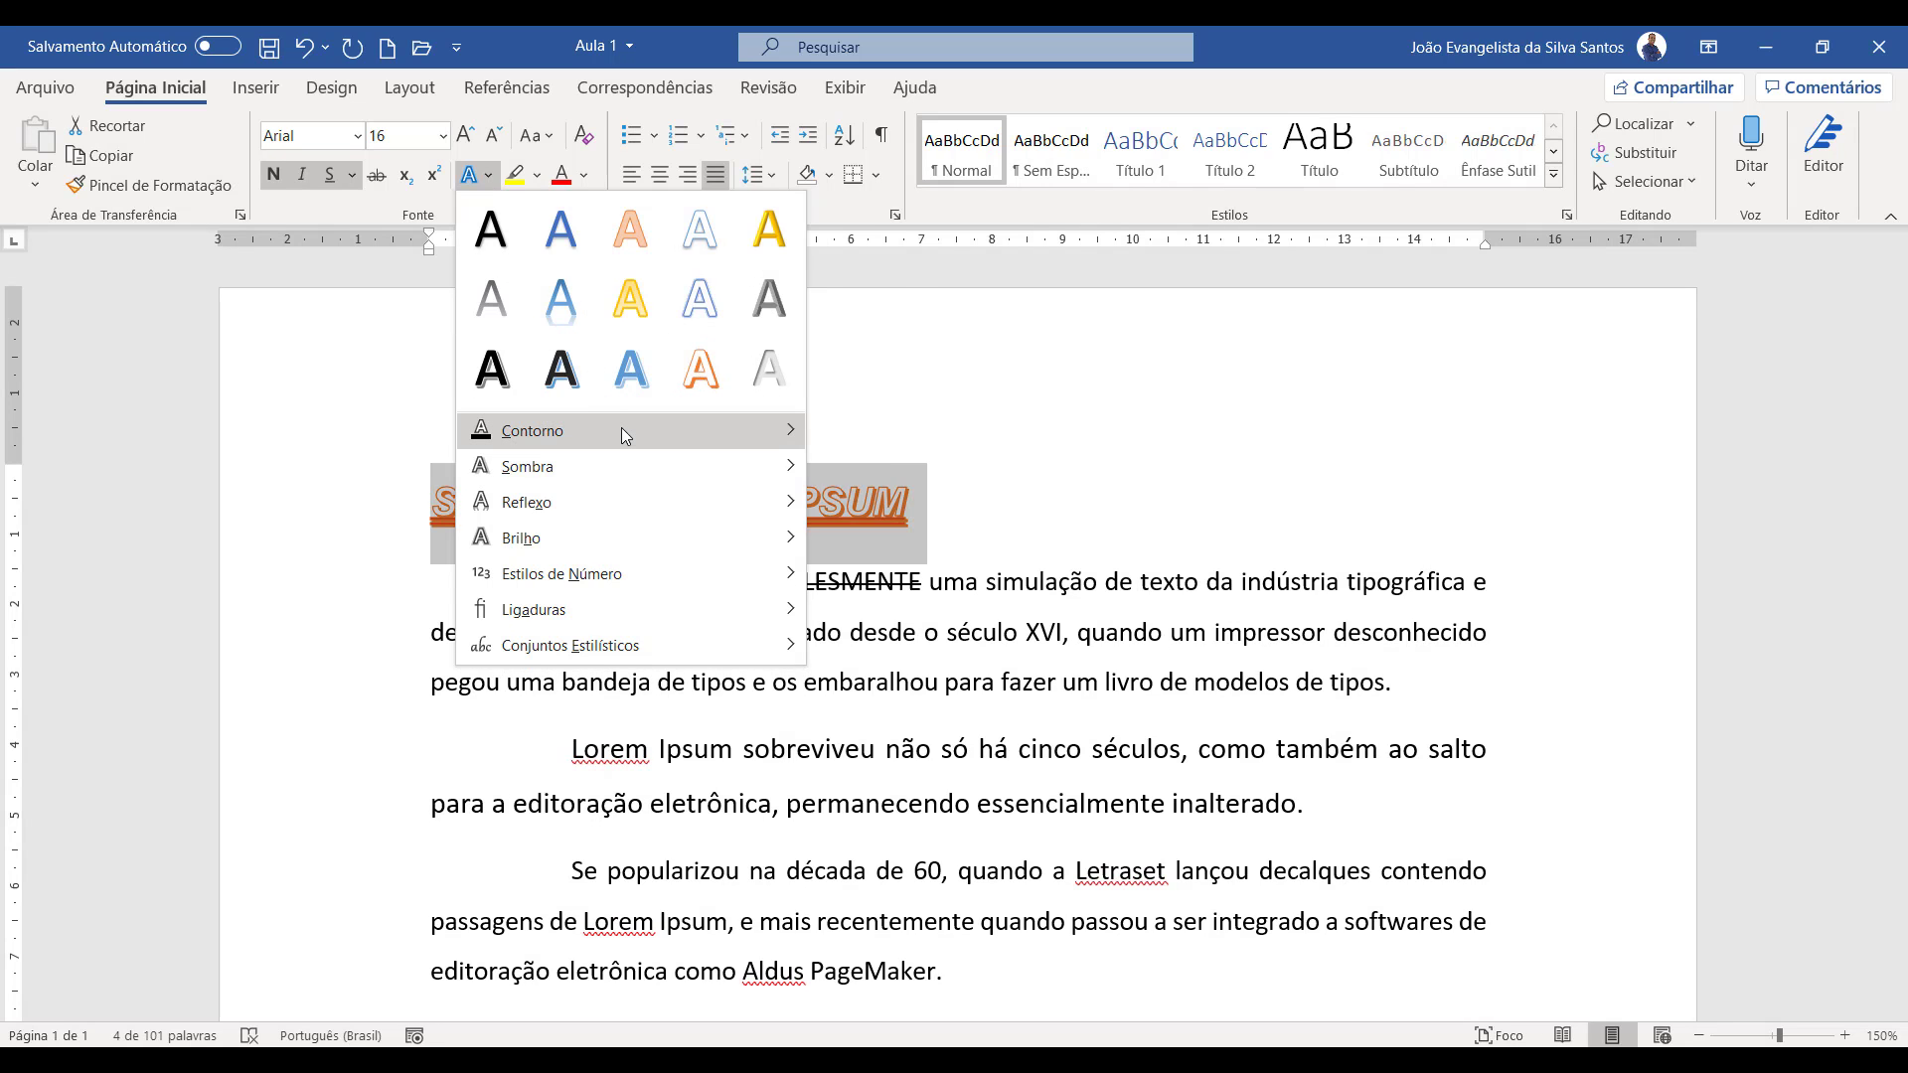
pyautogui.moveTo(622, 429)
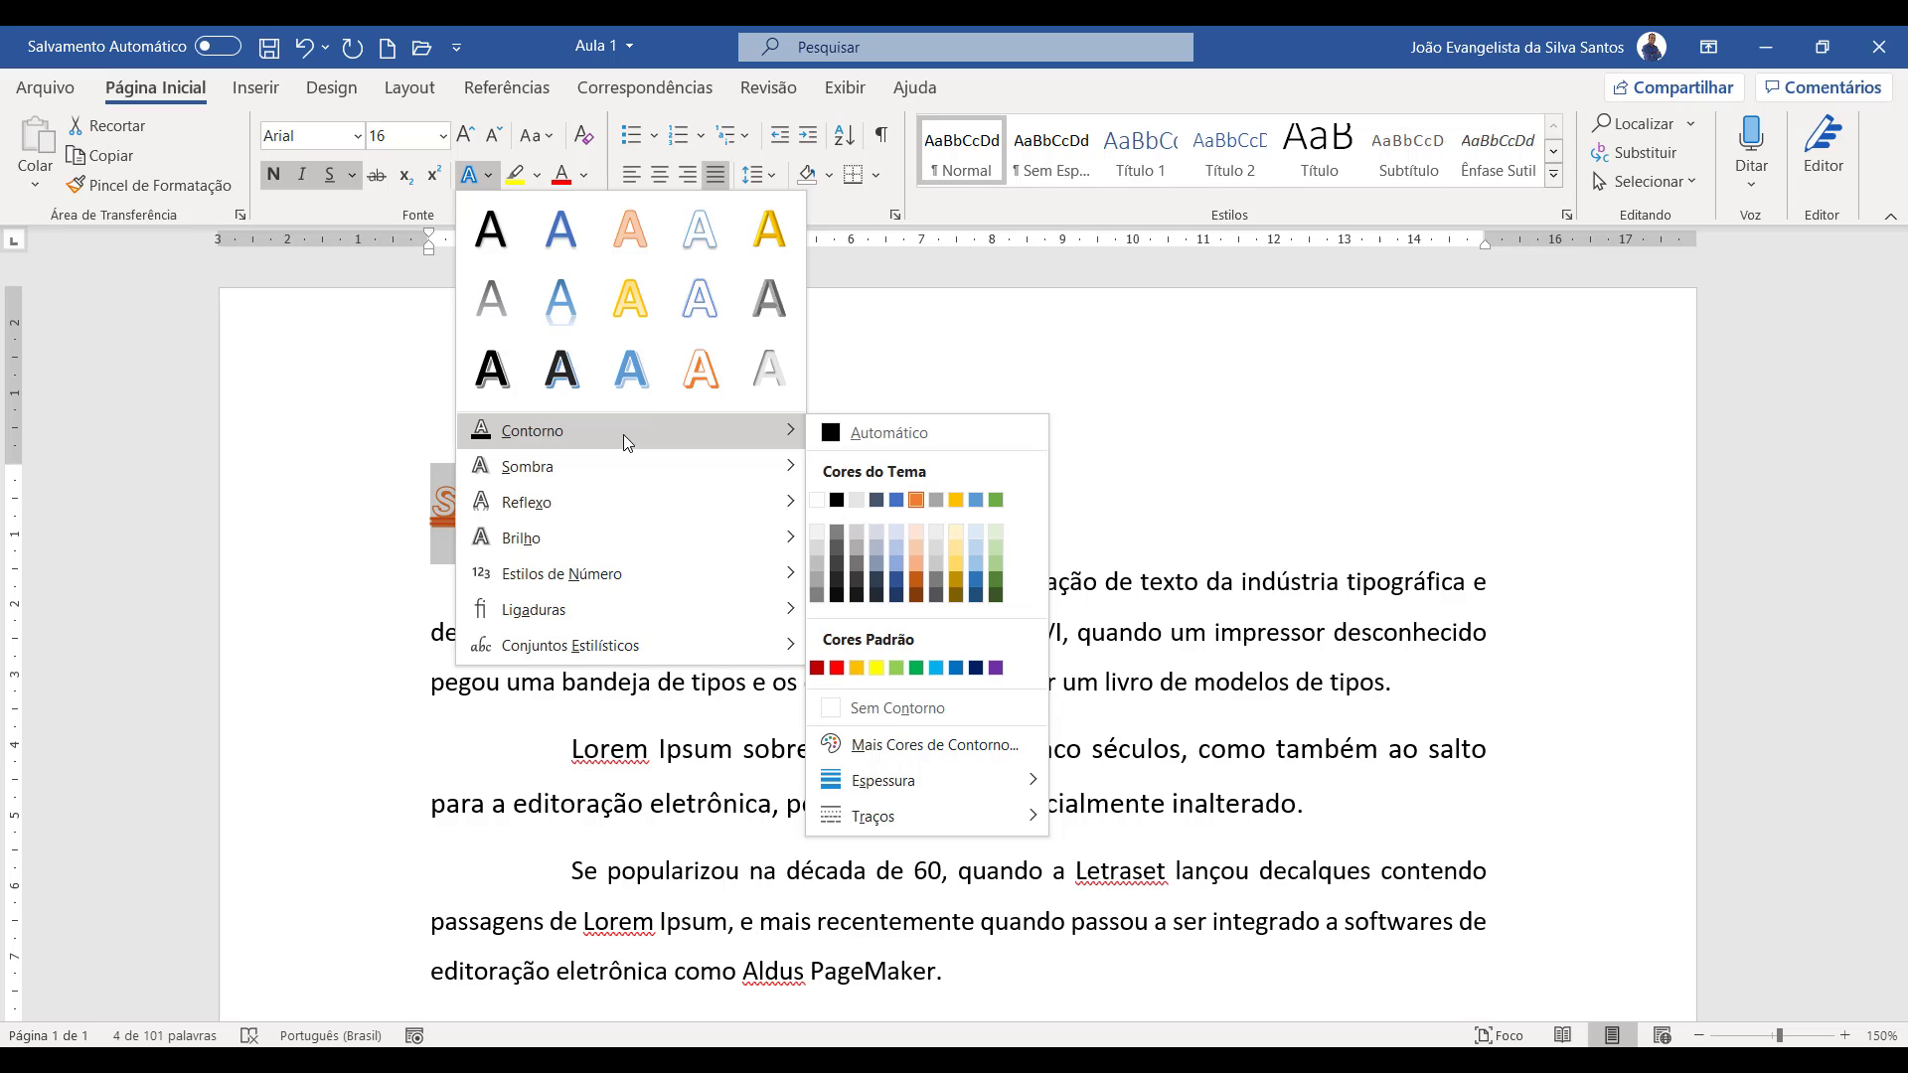
pyautogui.click(860, 671)
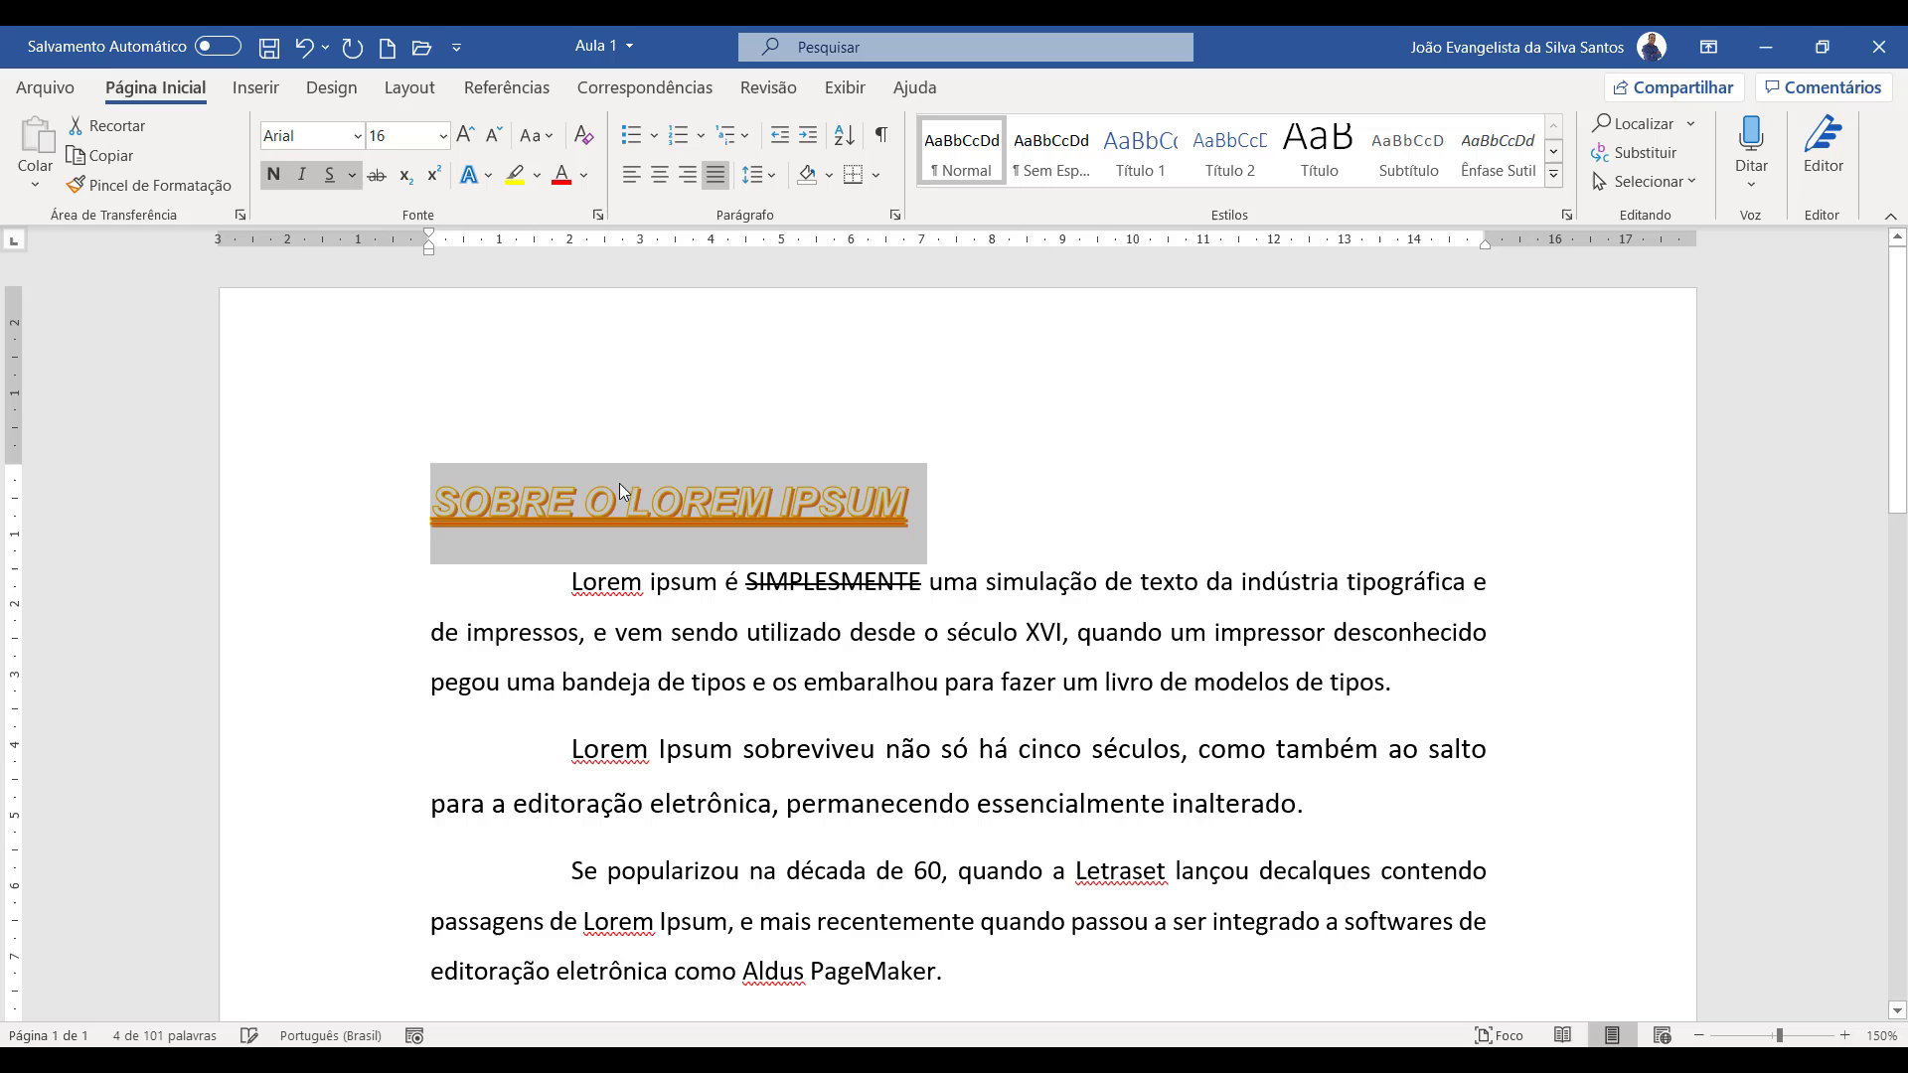
# - Apply an inner shadow to the title, using the last variation in the second row of inner shadows
pyautogui.click(490, 179)
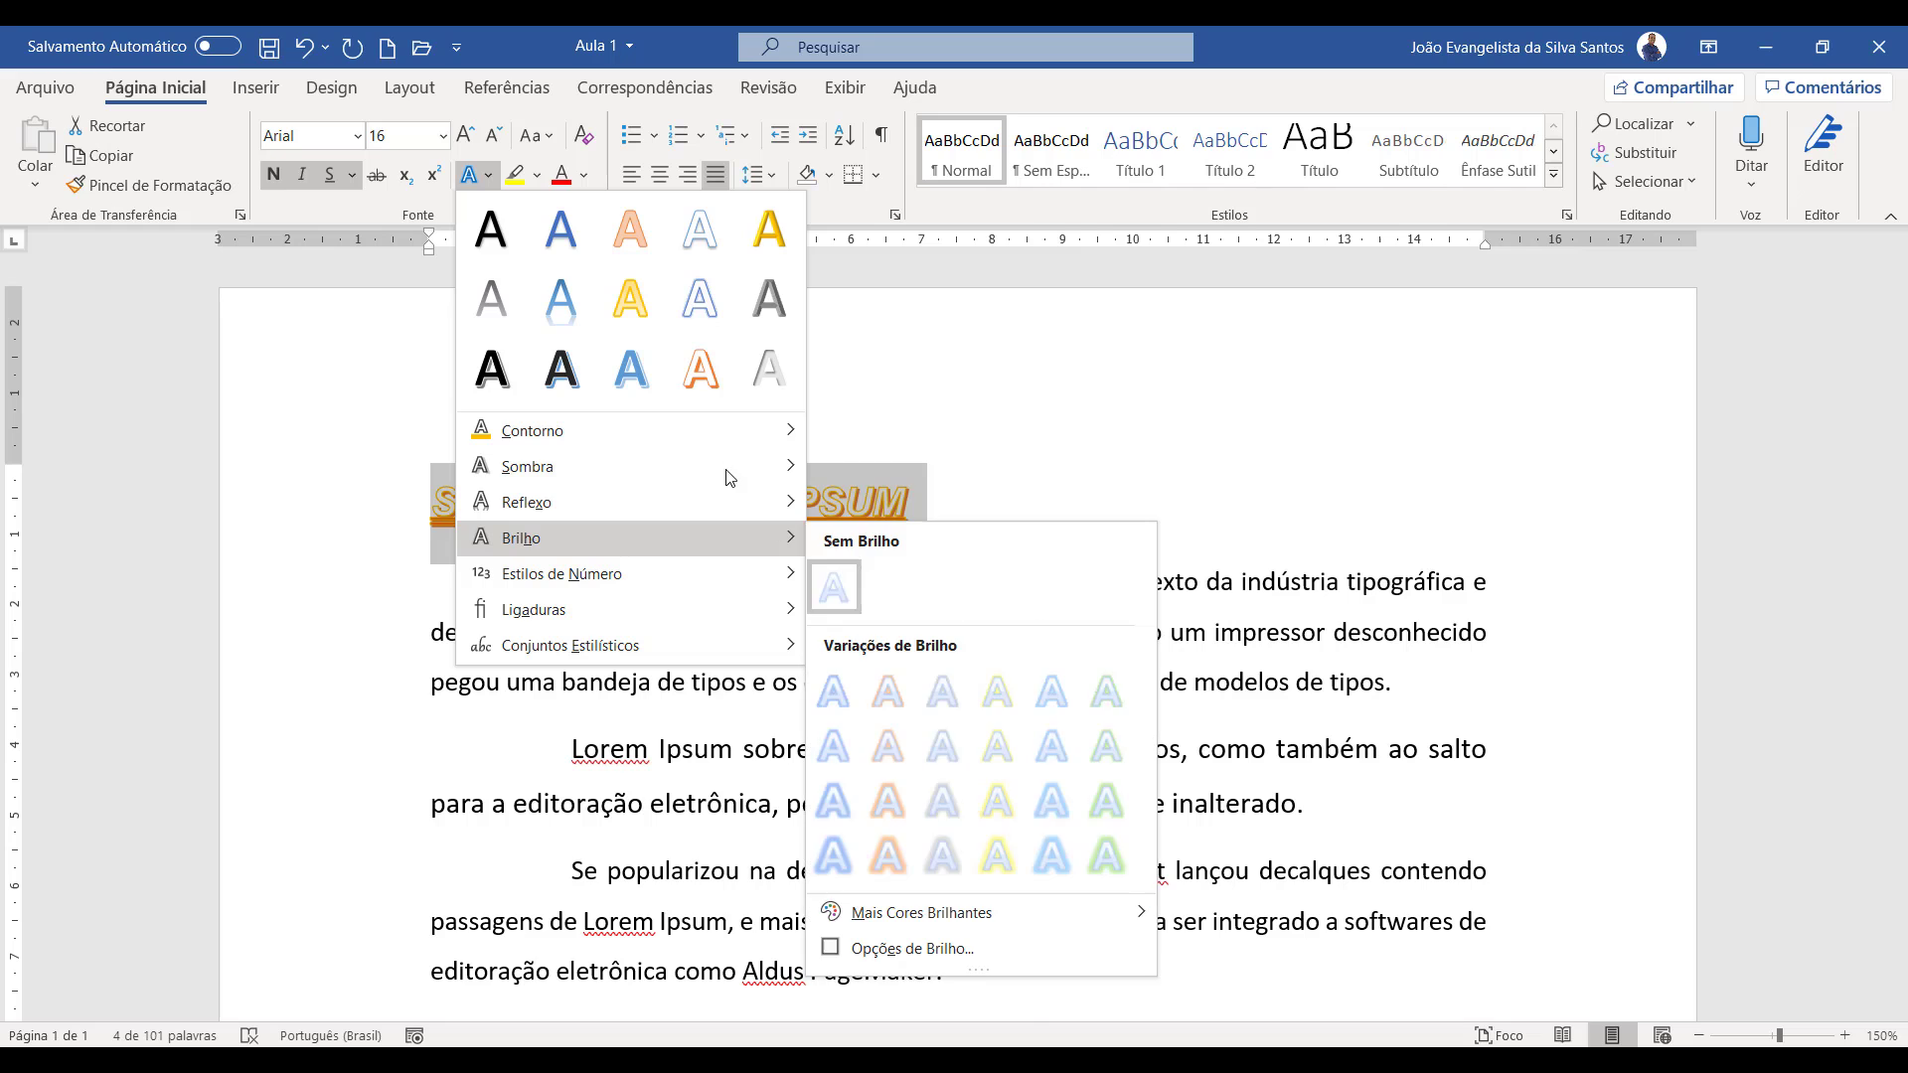
pyautogui.moveTo(731, 467)
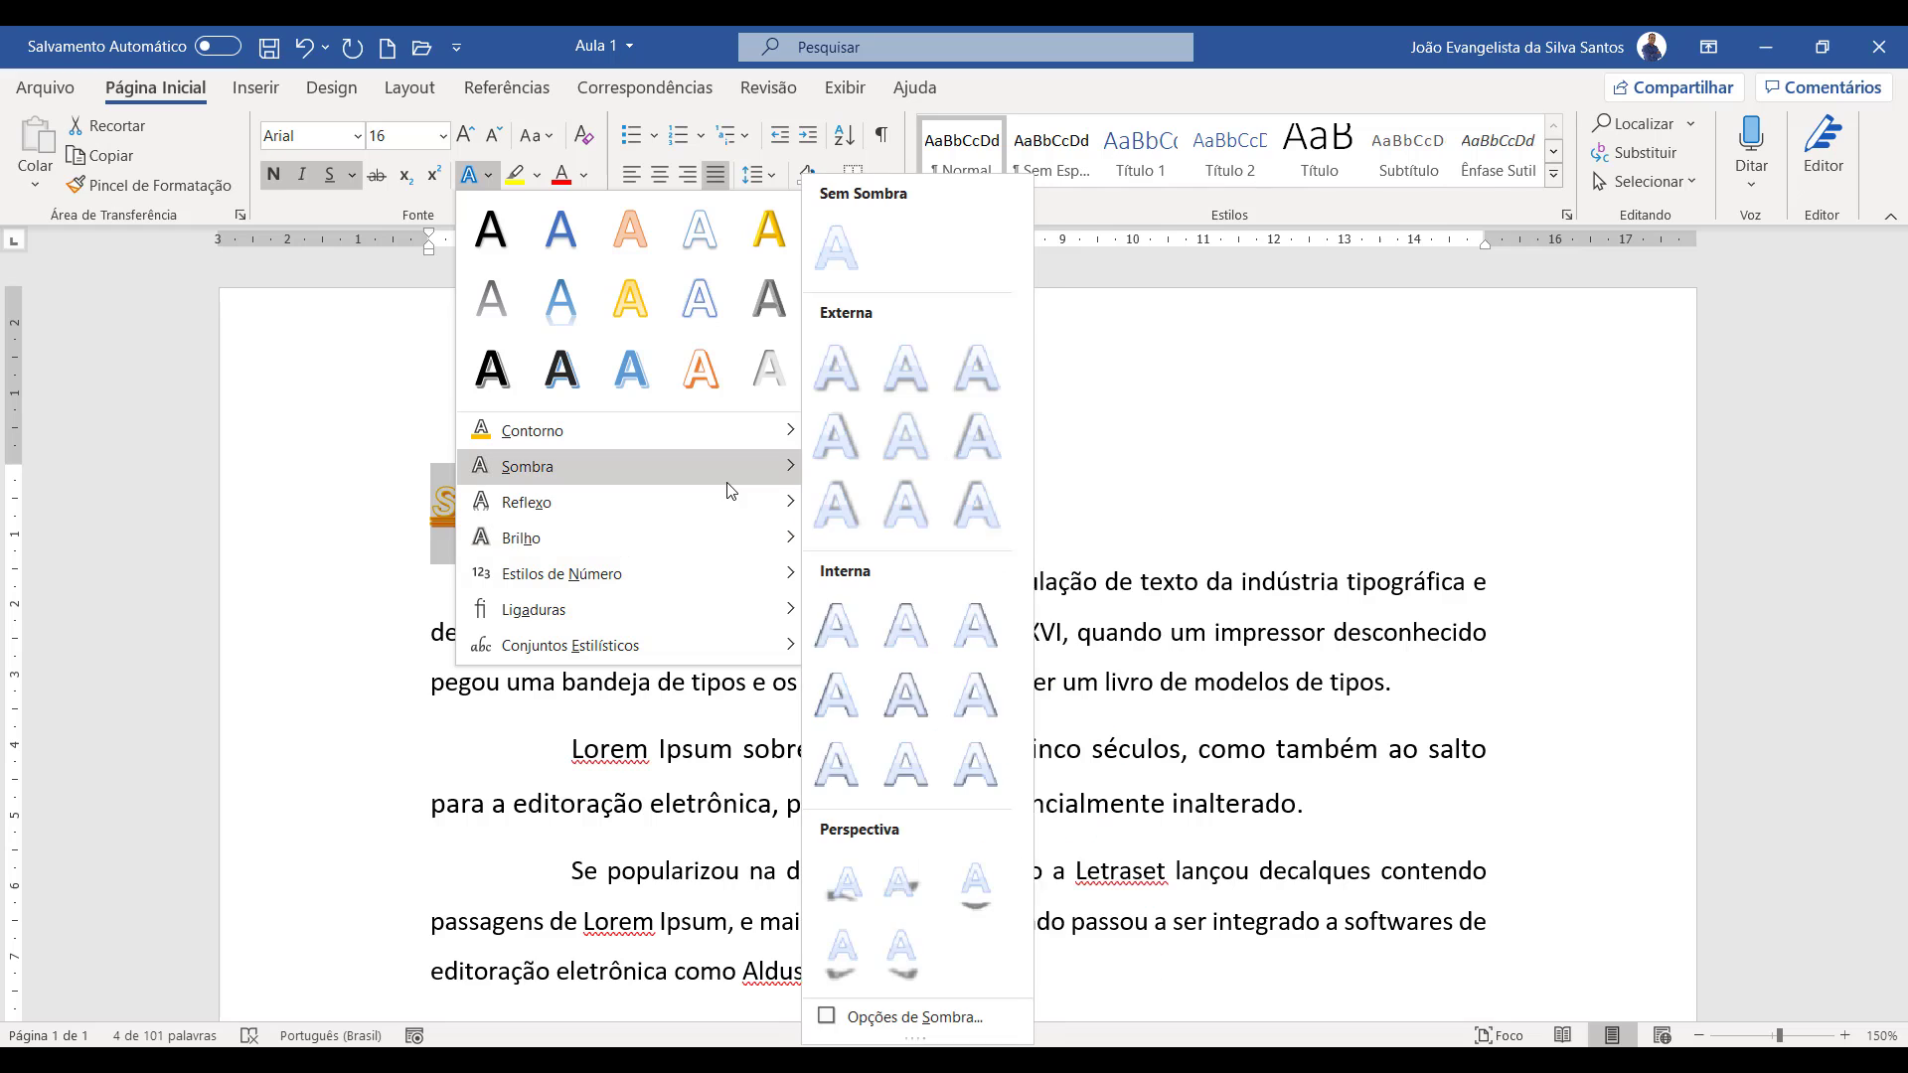
pyautogui.click(1001, 706)
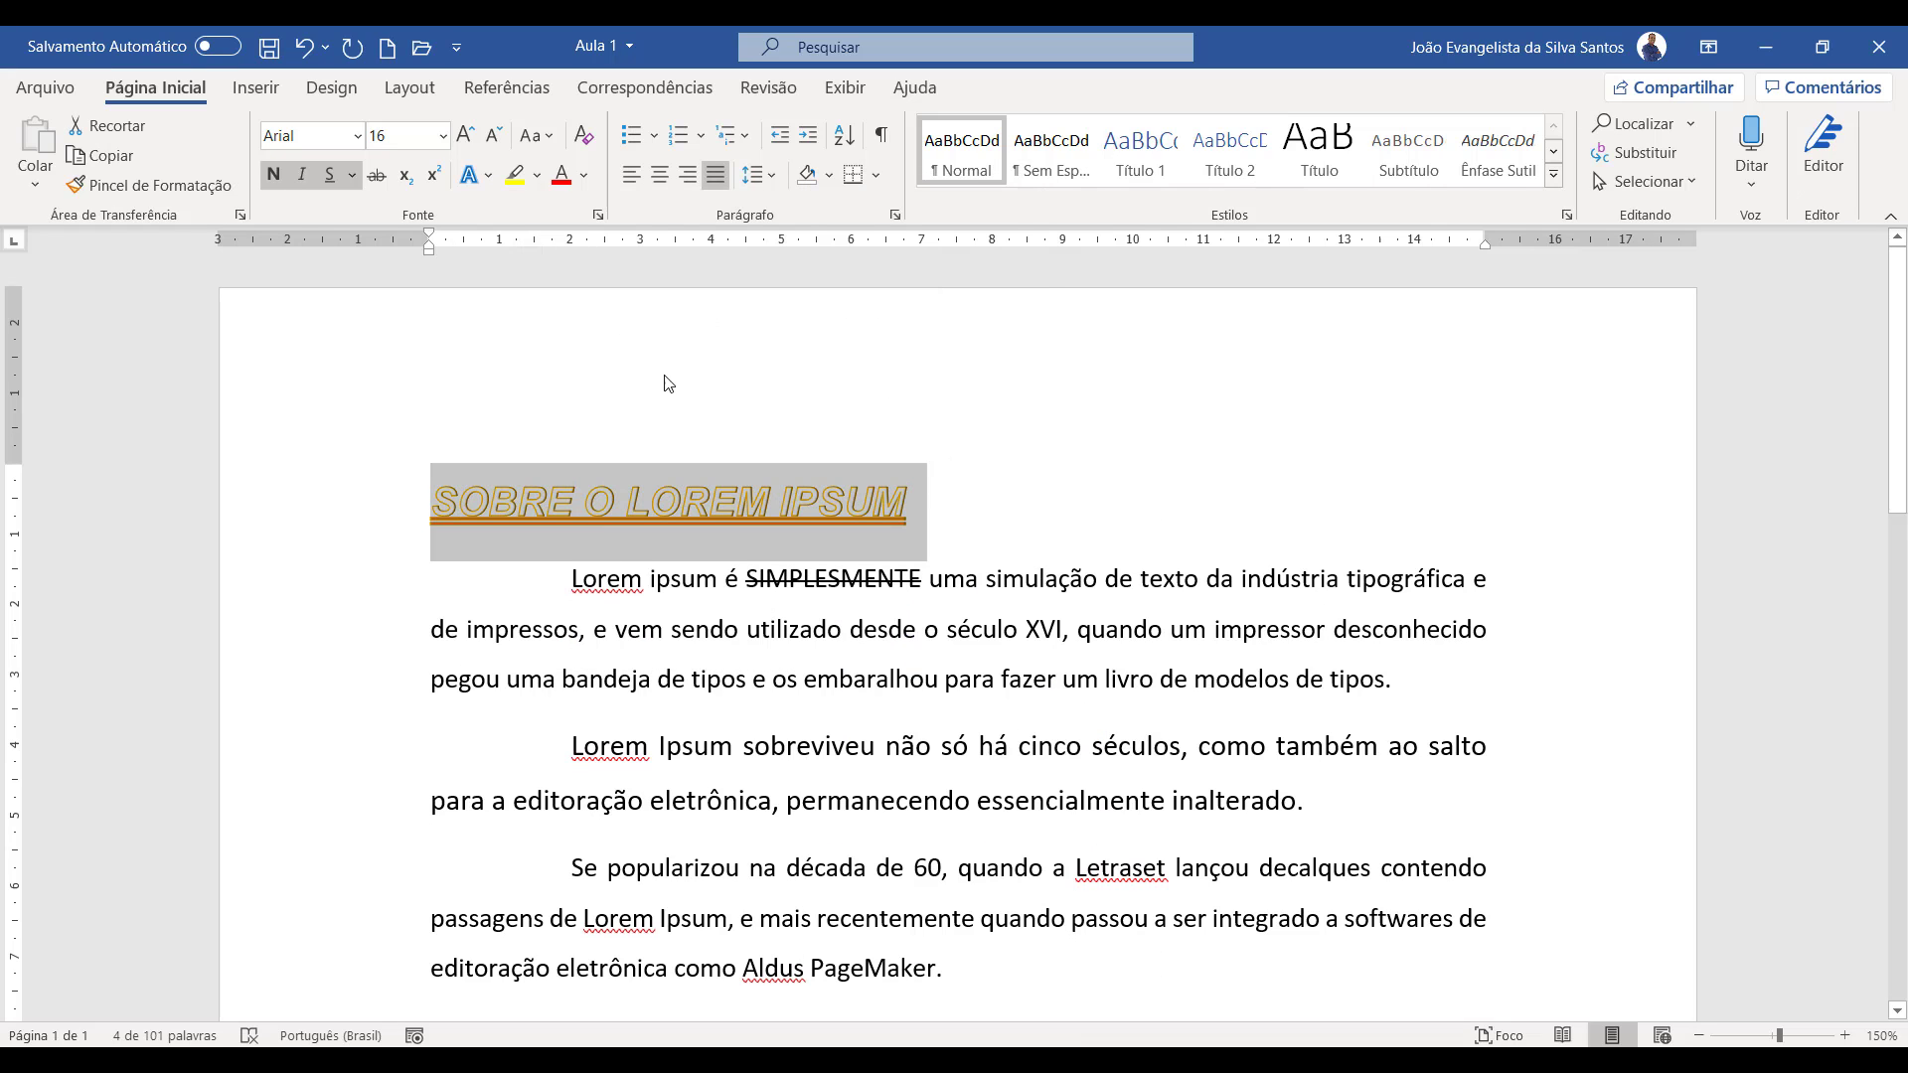
# - Add a reflection to the title, using the middle variation in the third row, and deselect it
pyautogui.click(470, 175)
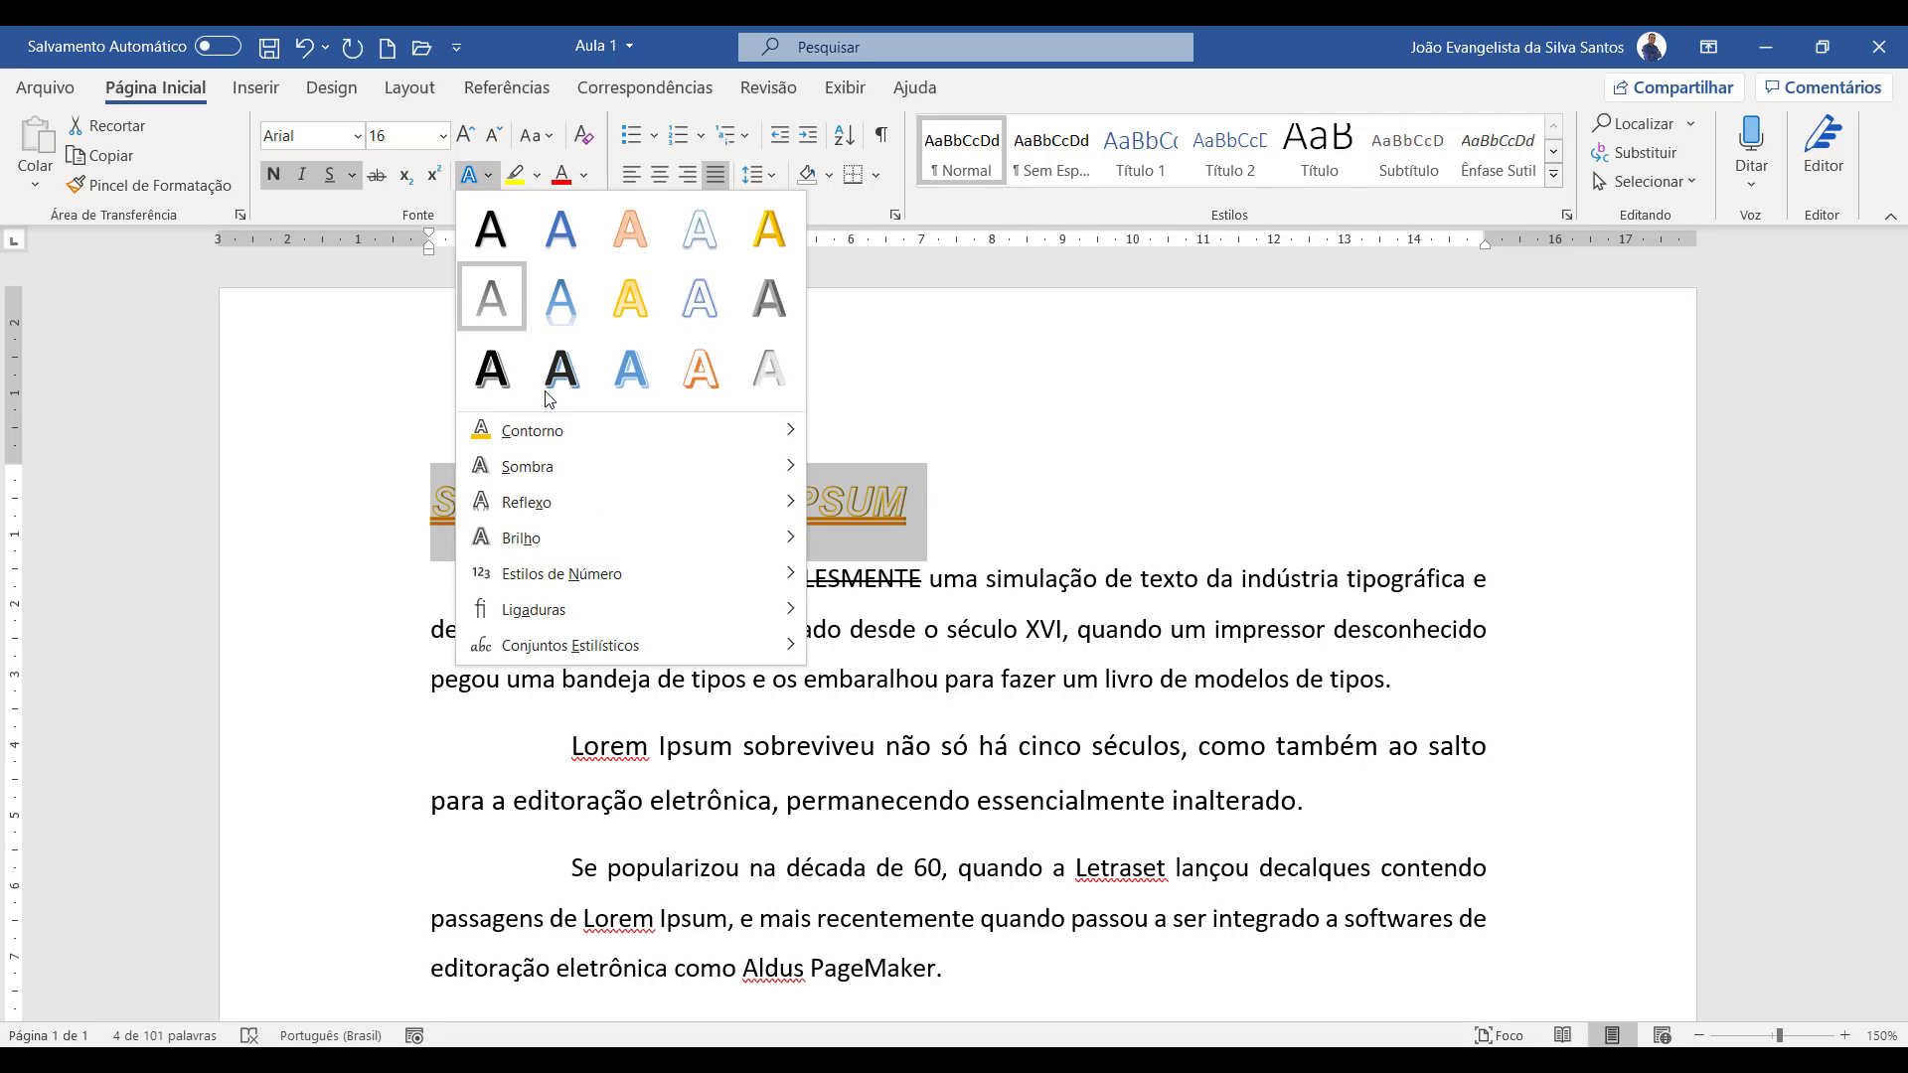
pyautogui.moveTo(586, 521)
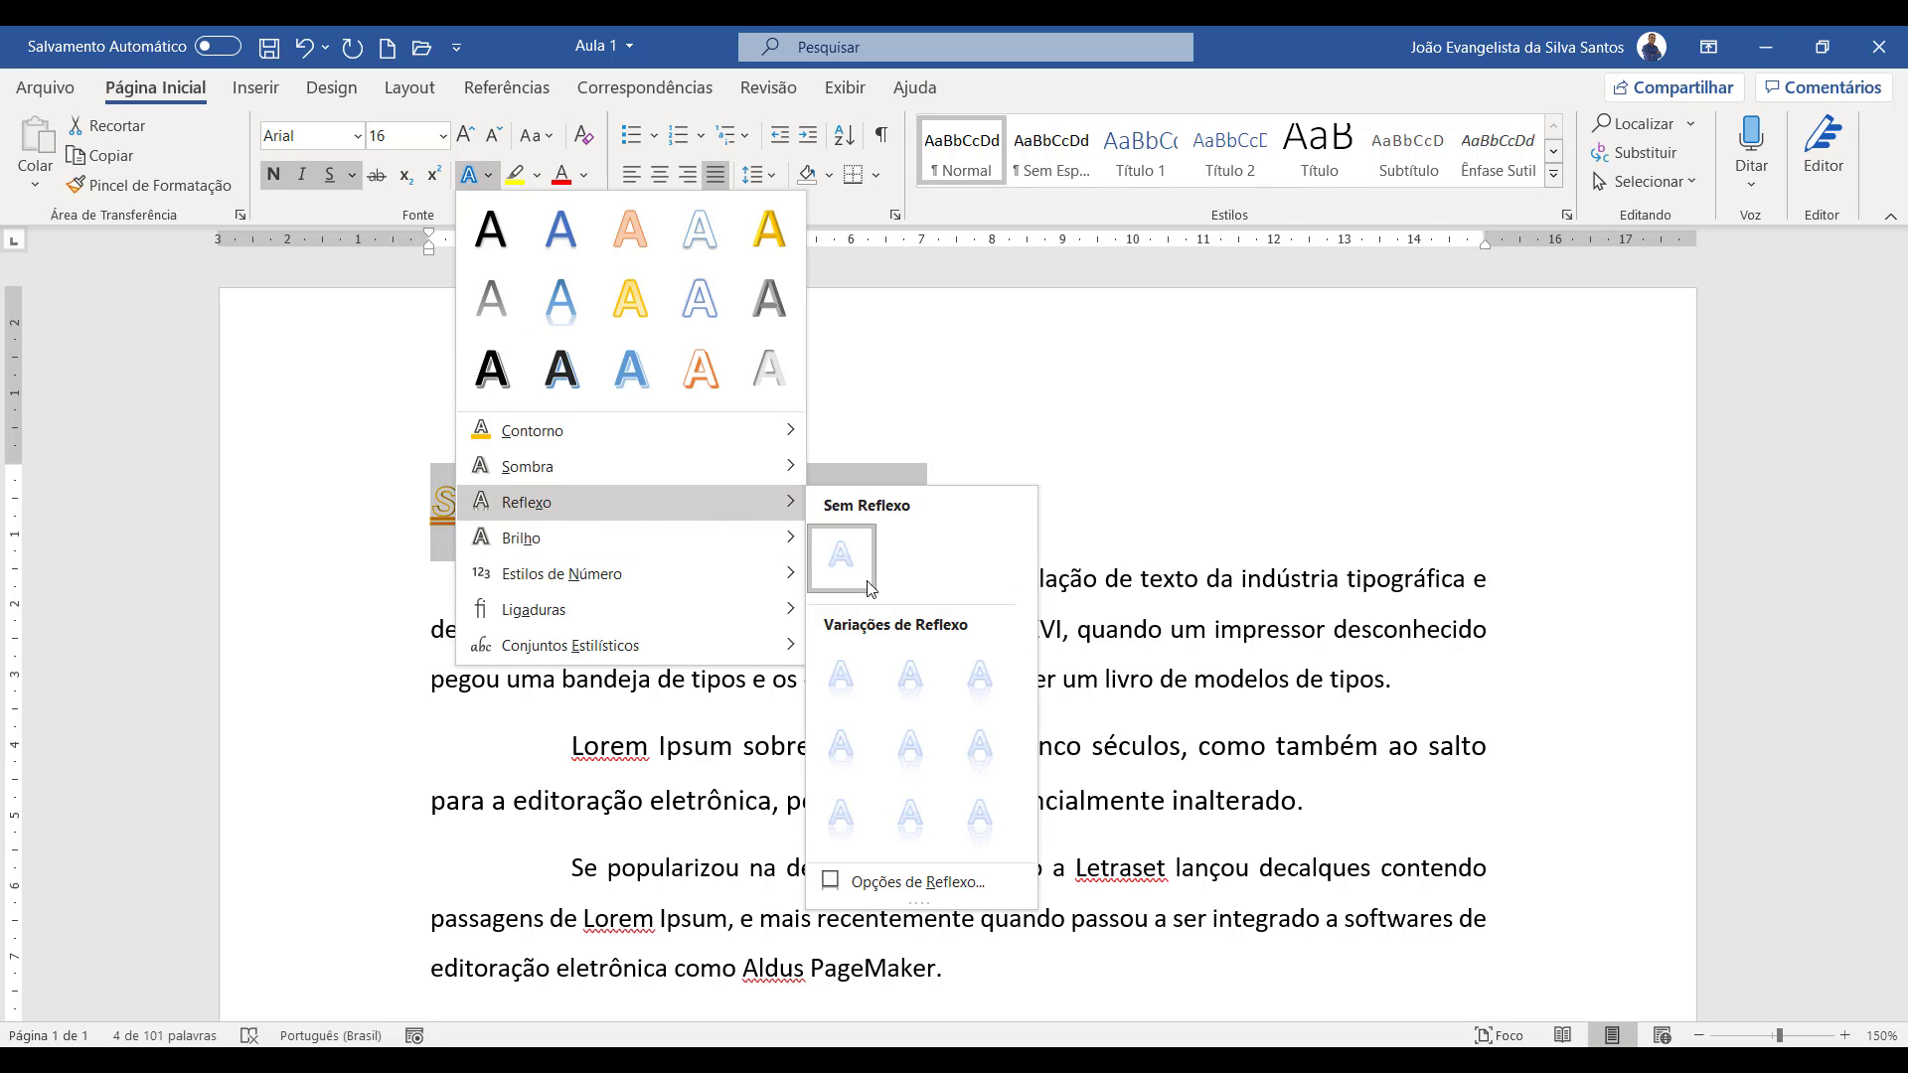
pyautogui.click(910, 815)
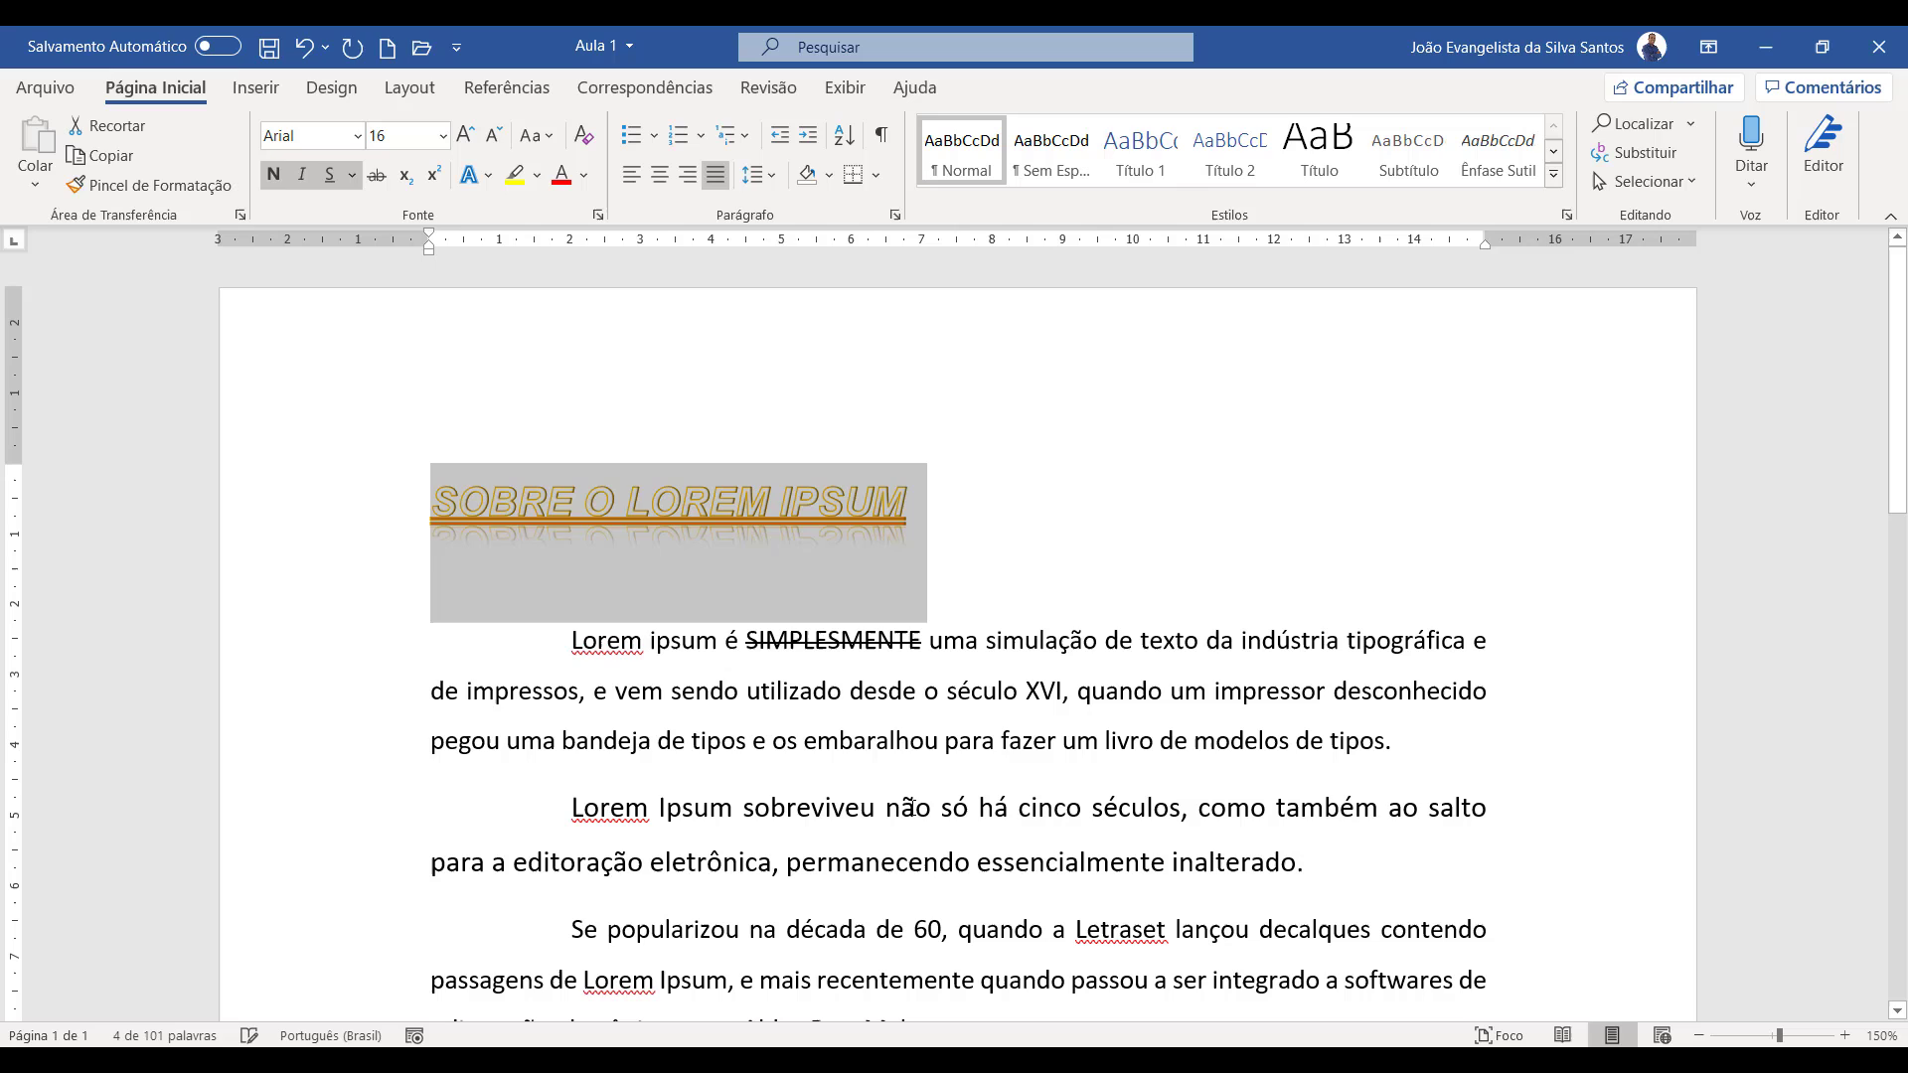
pyautogui.click(1079, 547)
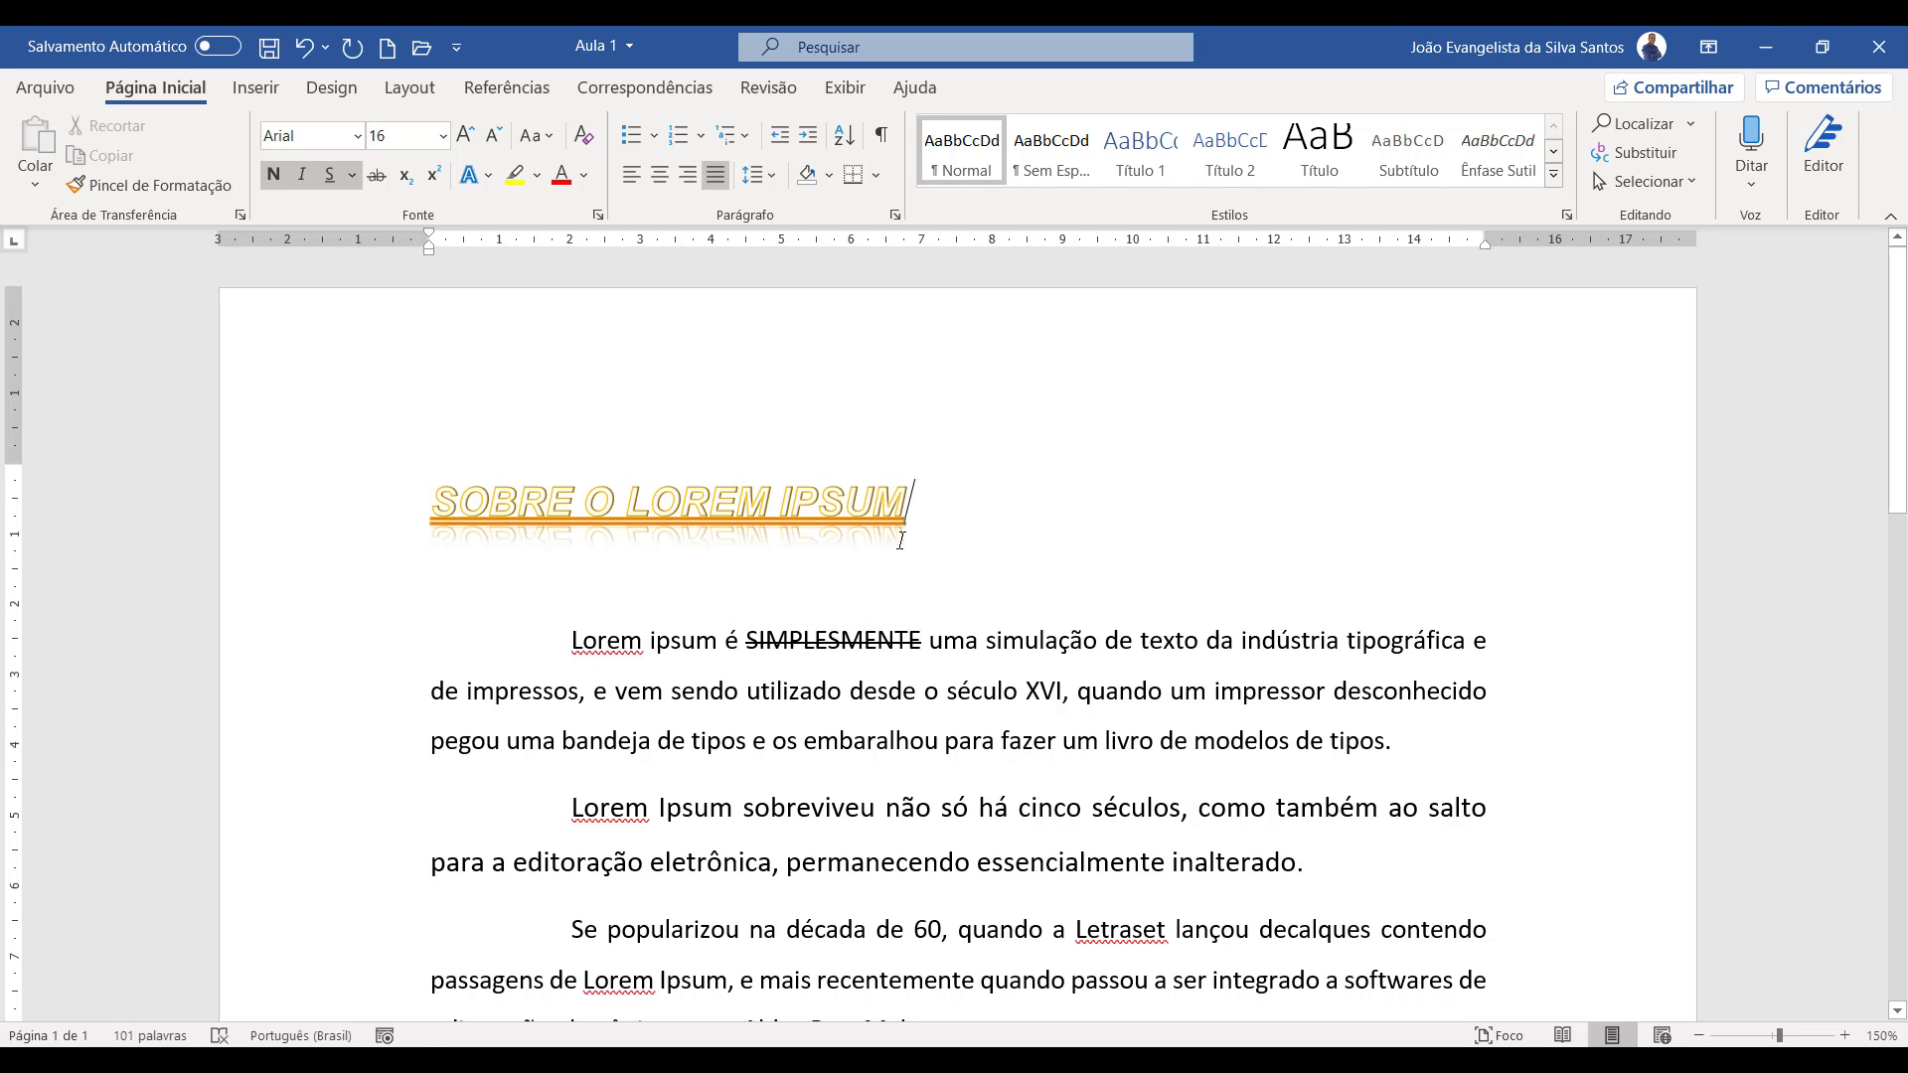
# - Change the title's text outline colour to the standard red and deselect the title
pyautogui.click(290, 520)
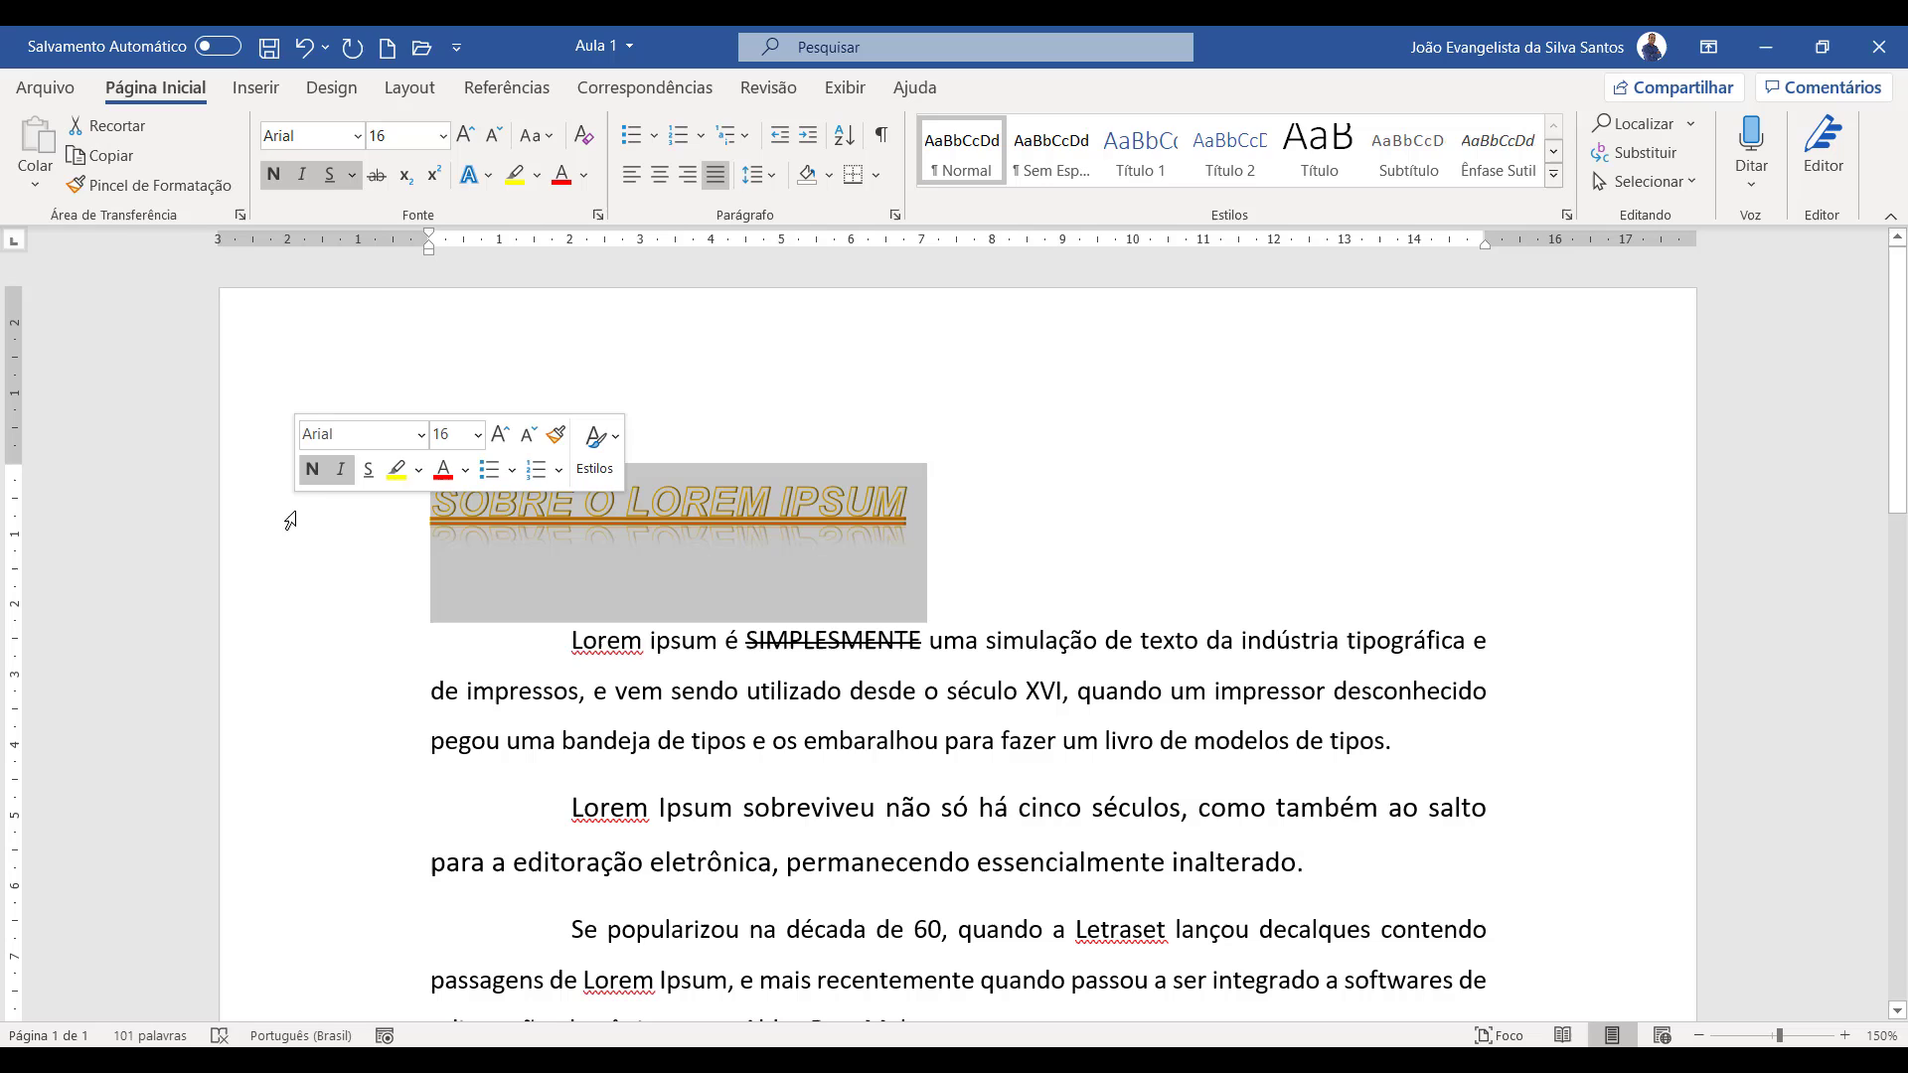
pyautogui.click(489, 176)
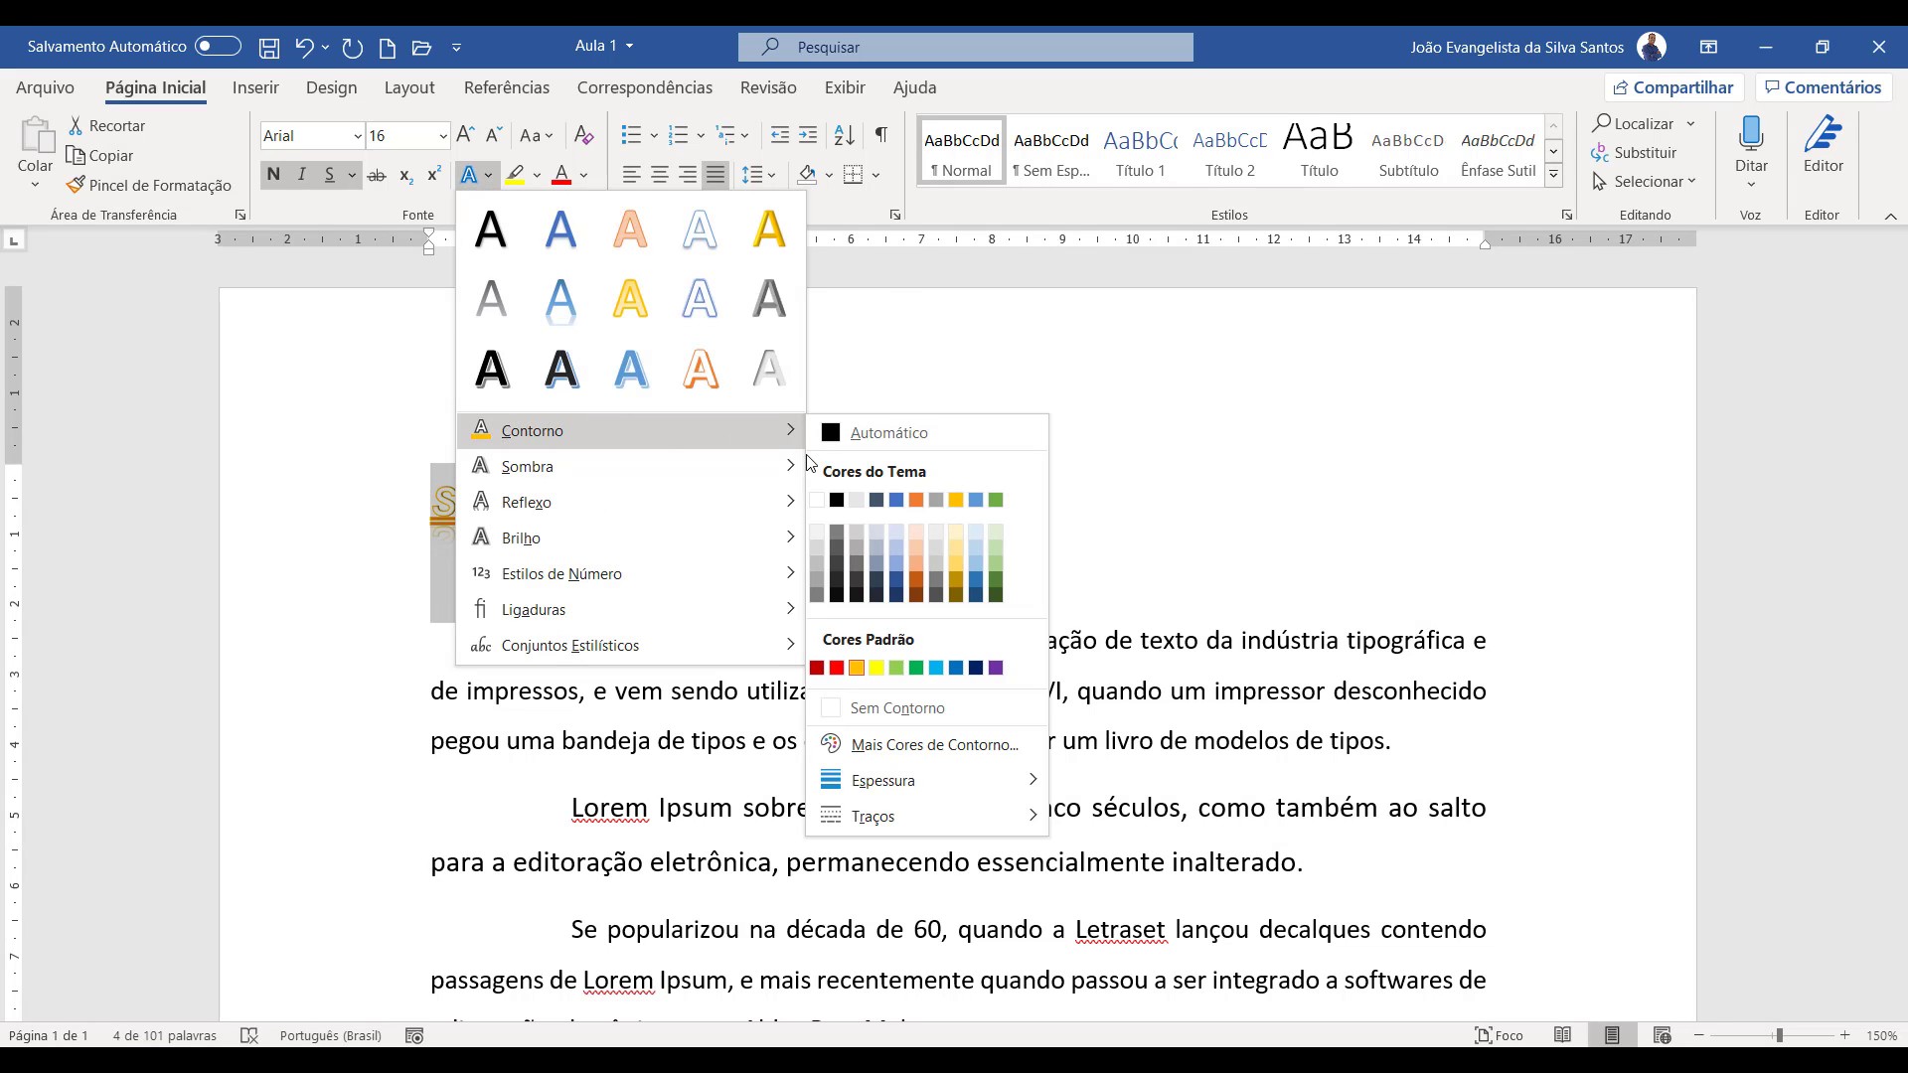
pyautogui.click(837, 667)
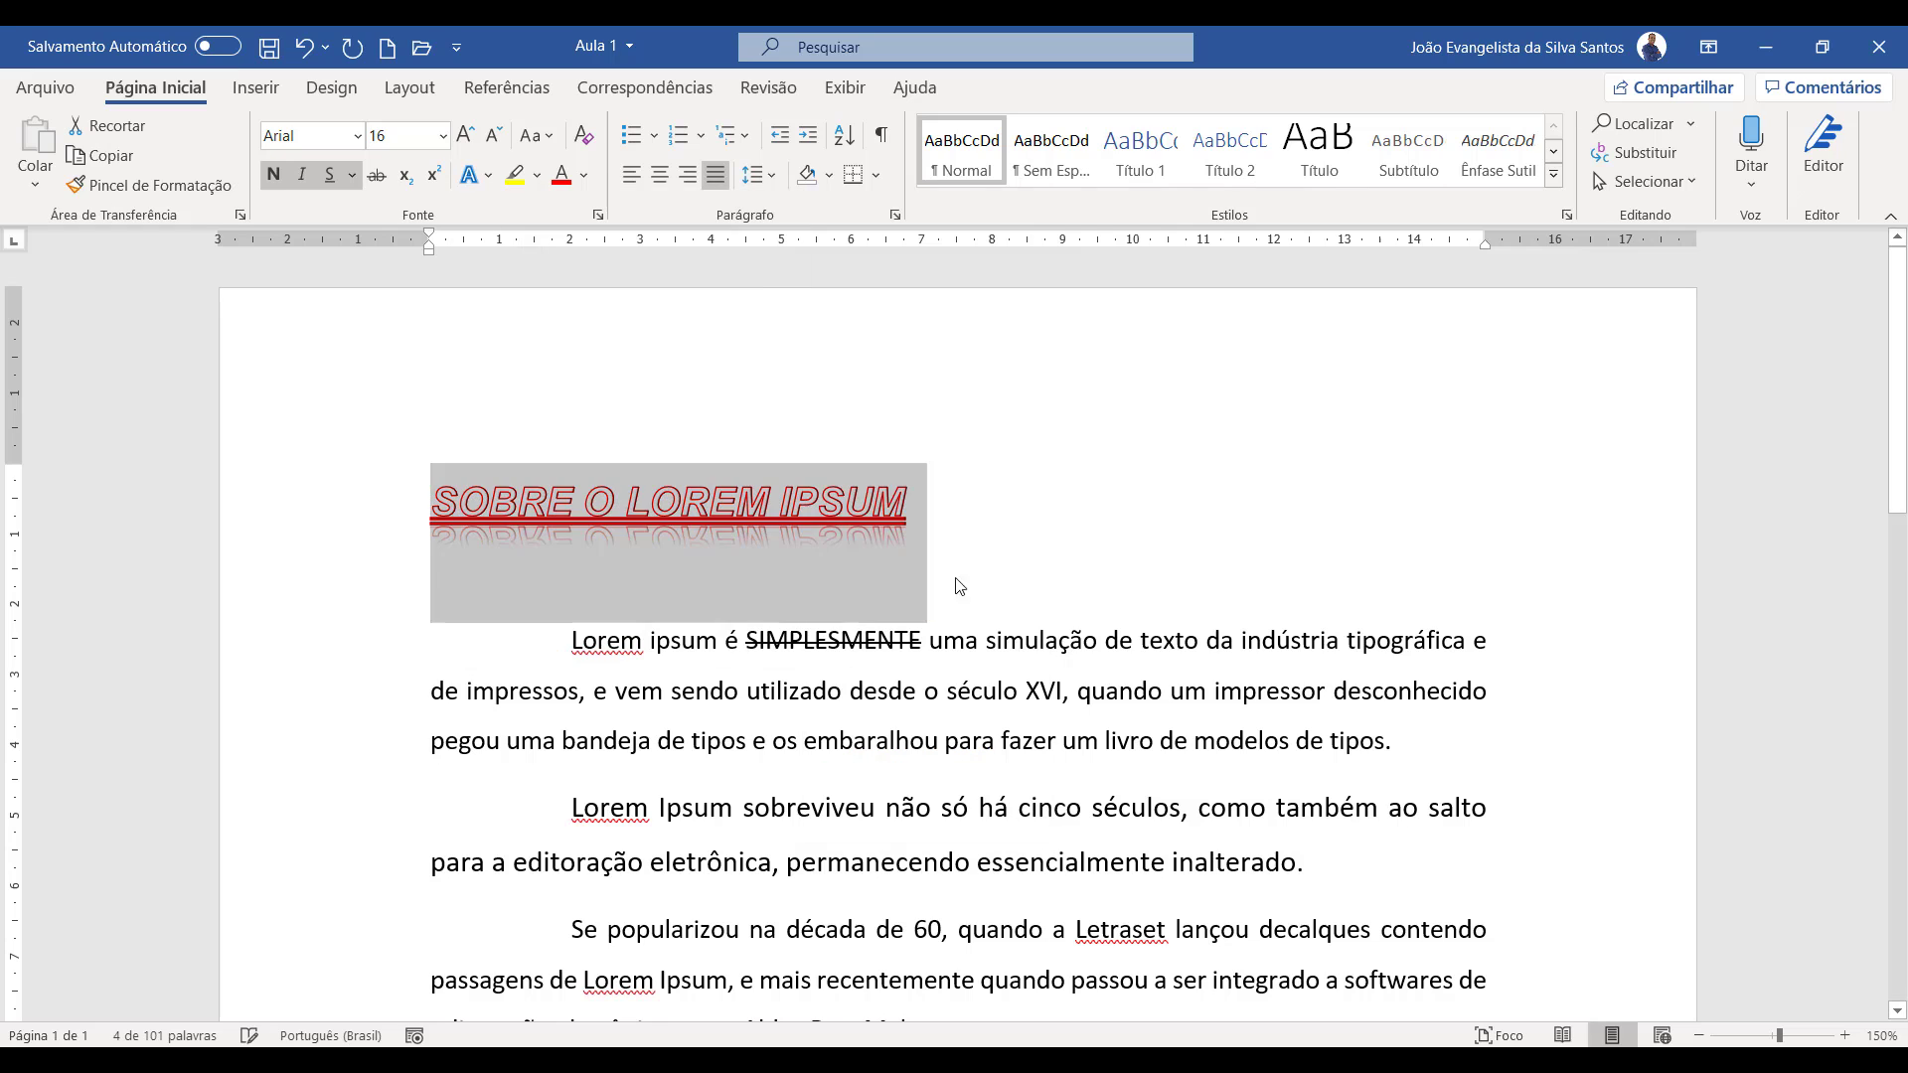
pyautogui.click(1044, 537)
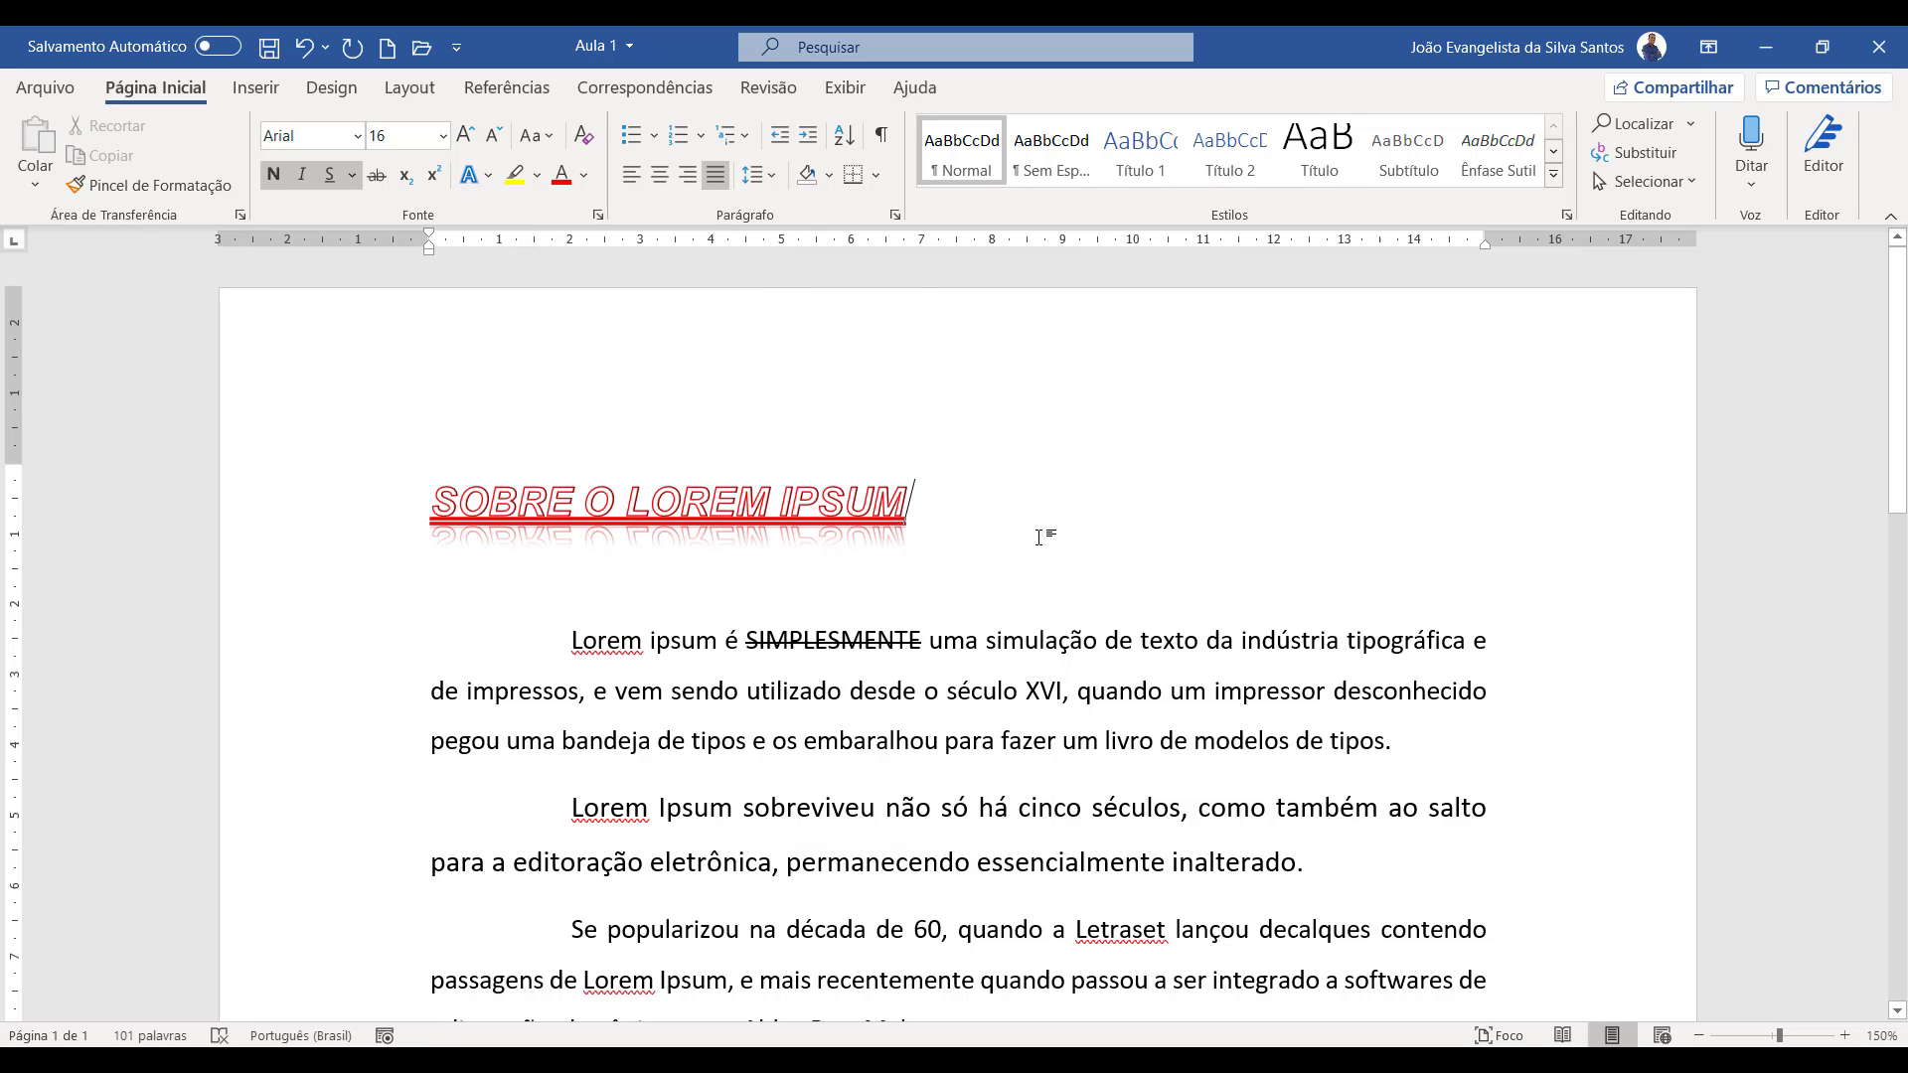
# - Apply the yellow glow variation from the last row to the title and deselect it
pyautogui.click(334, 518)
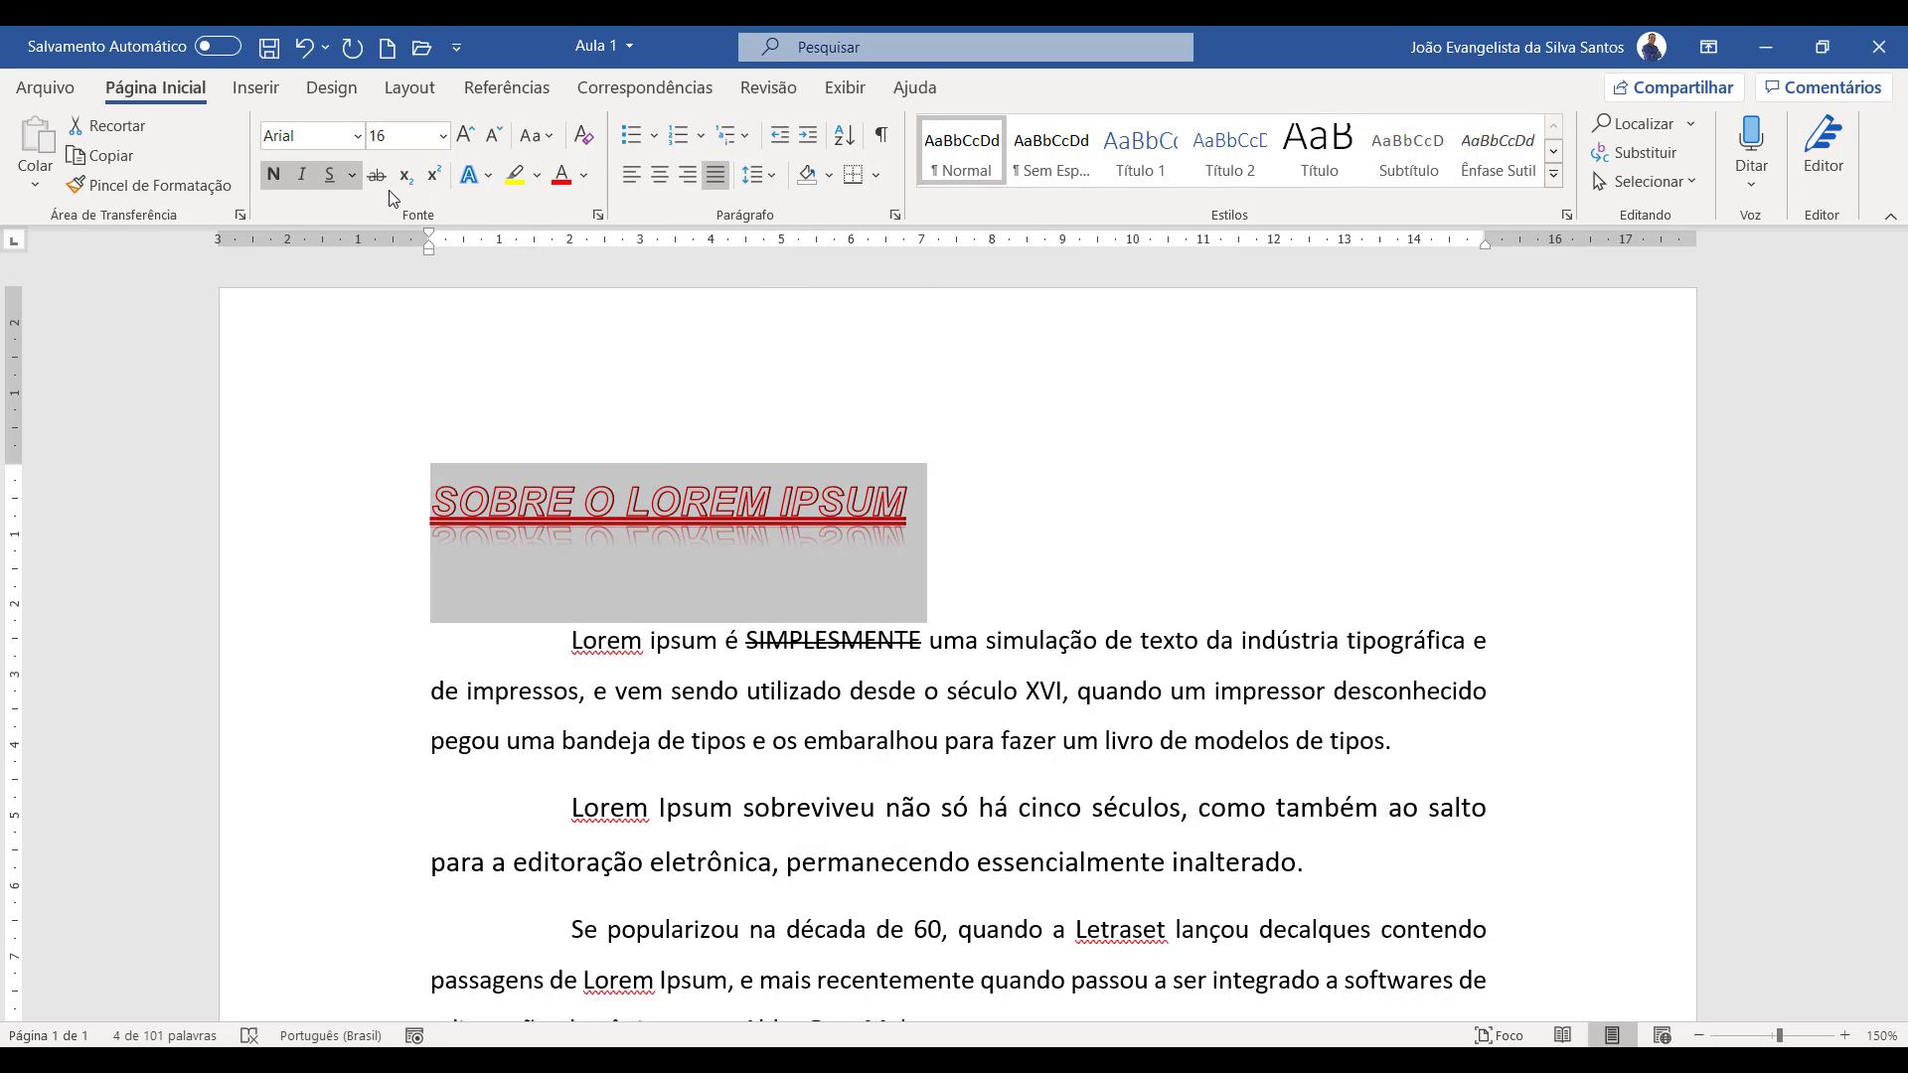
pyautogui.click(475, 176)
pyautogui.moveTo(609, 538)
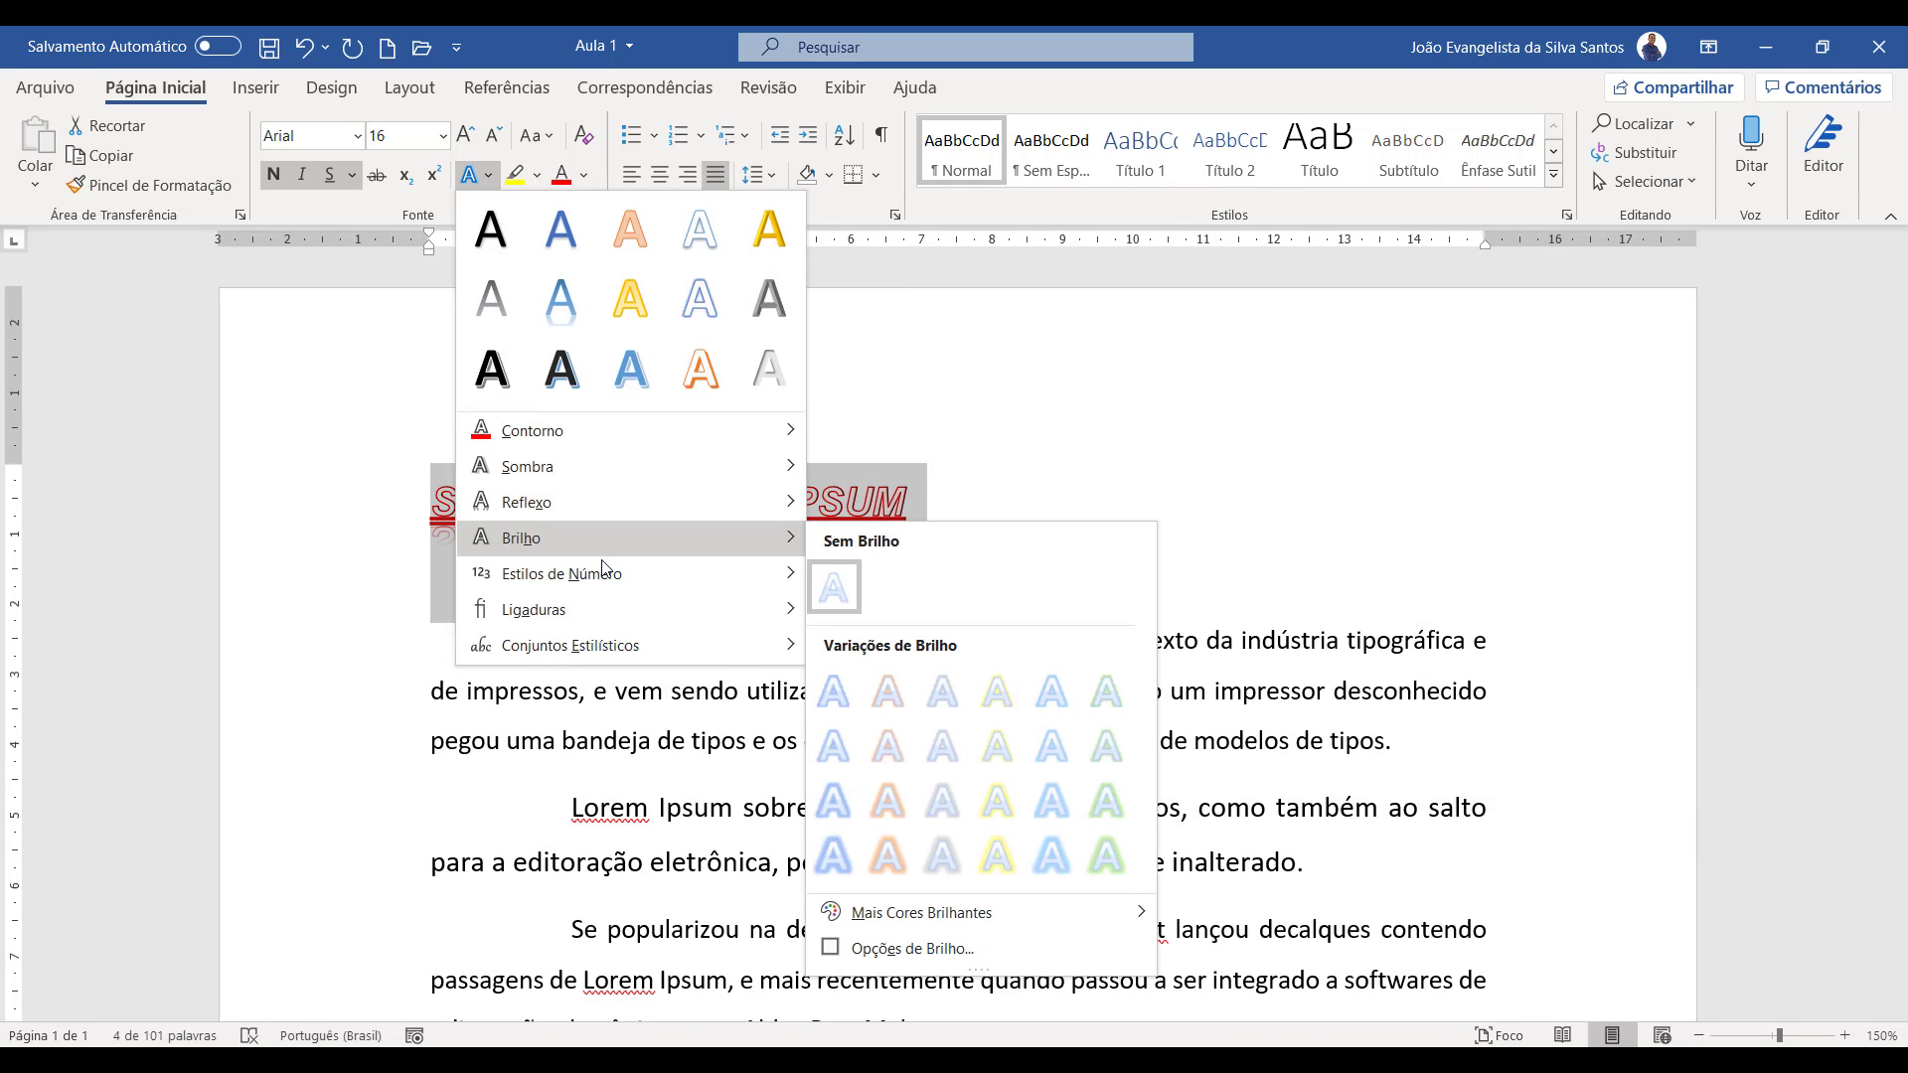
pyautogui.moveTo(656, 573)
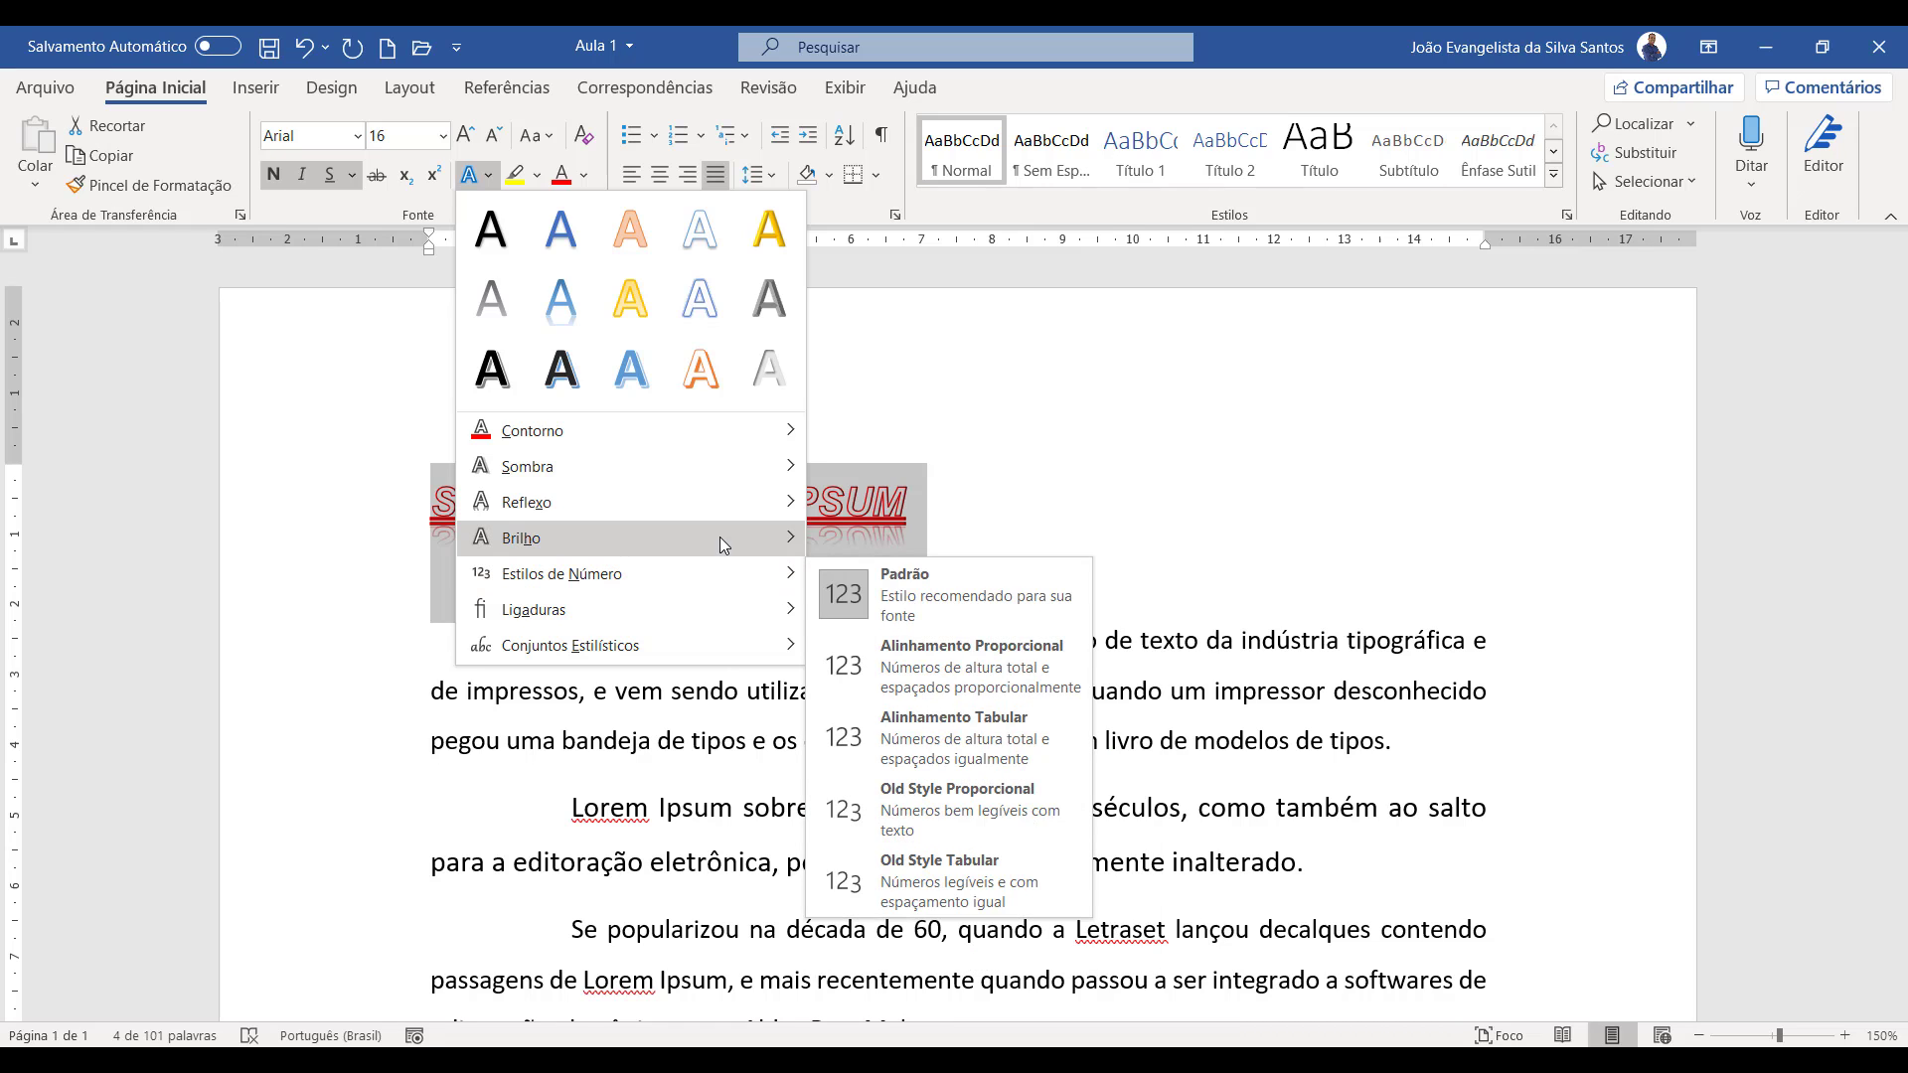
pyautogui.moveTo(720, 536)
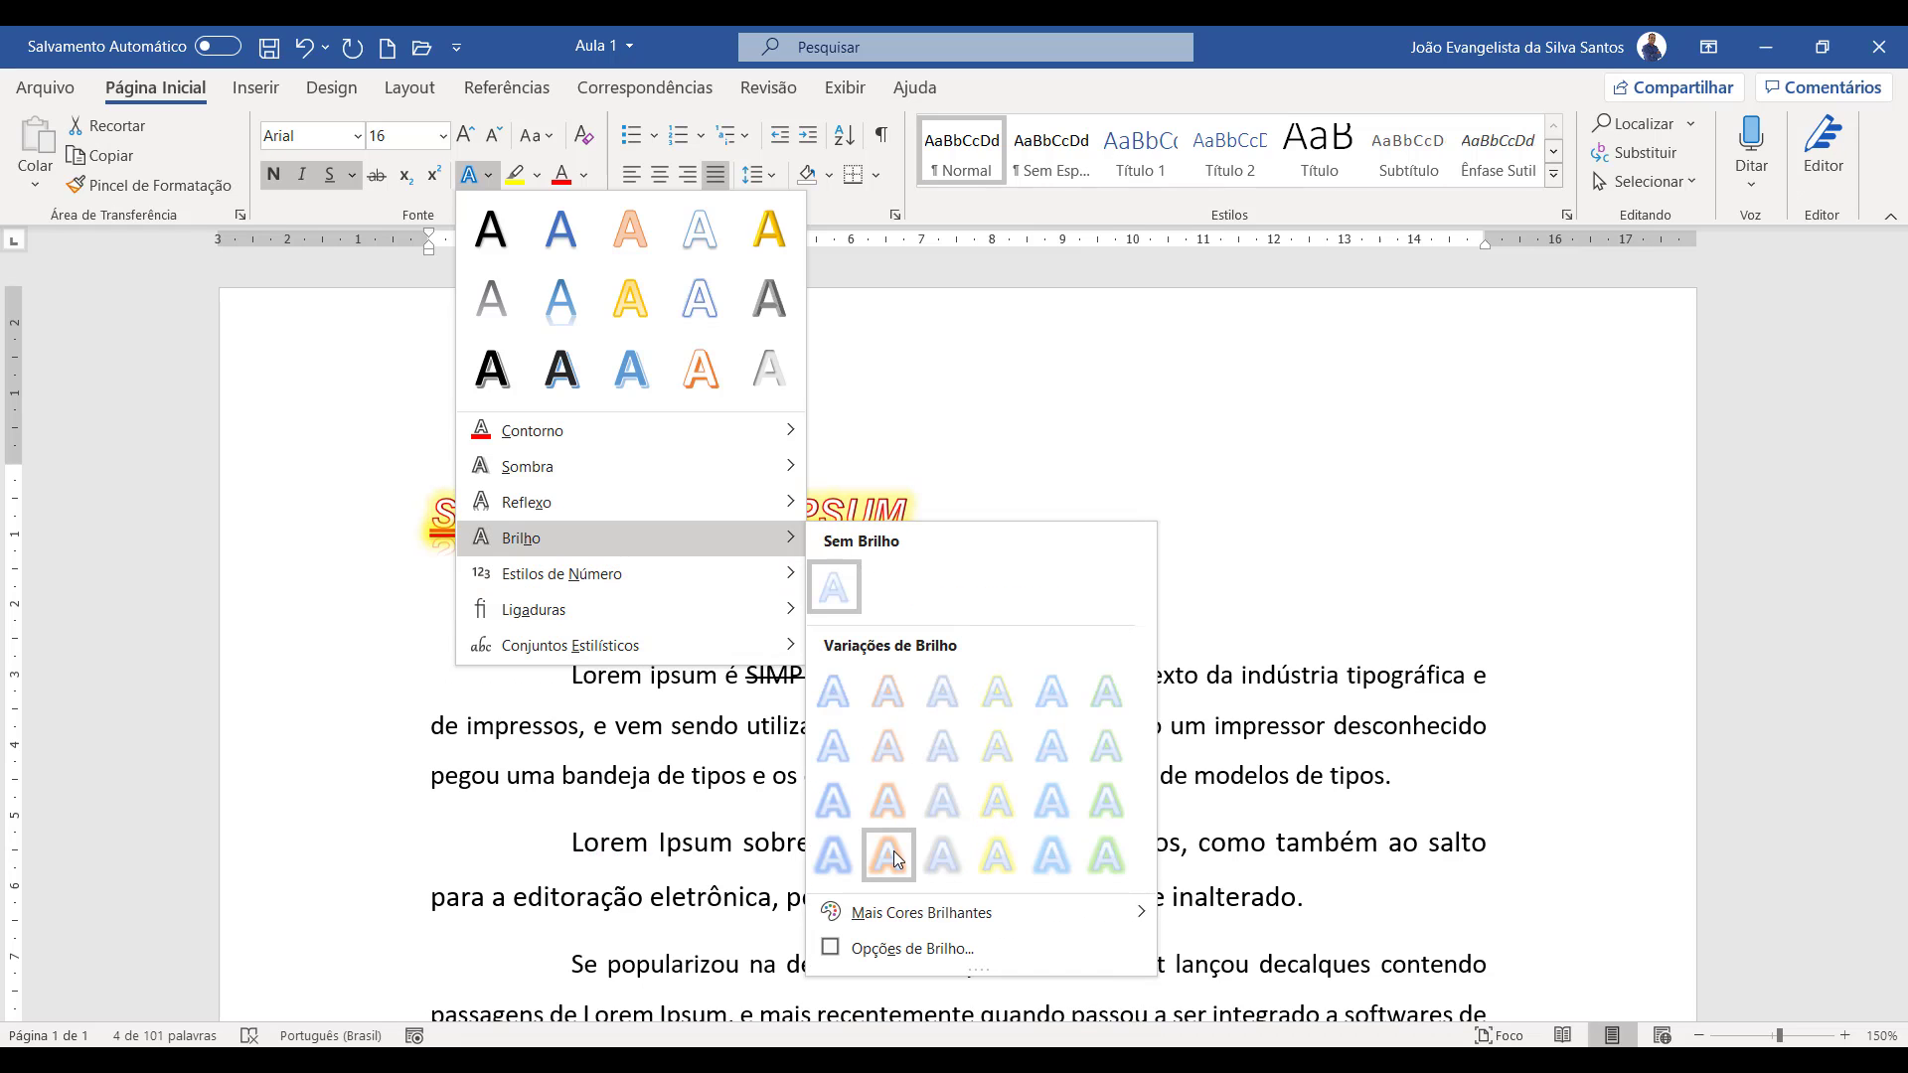
pyautogui.click(997, 855)
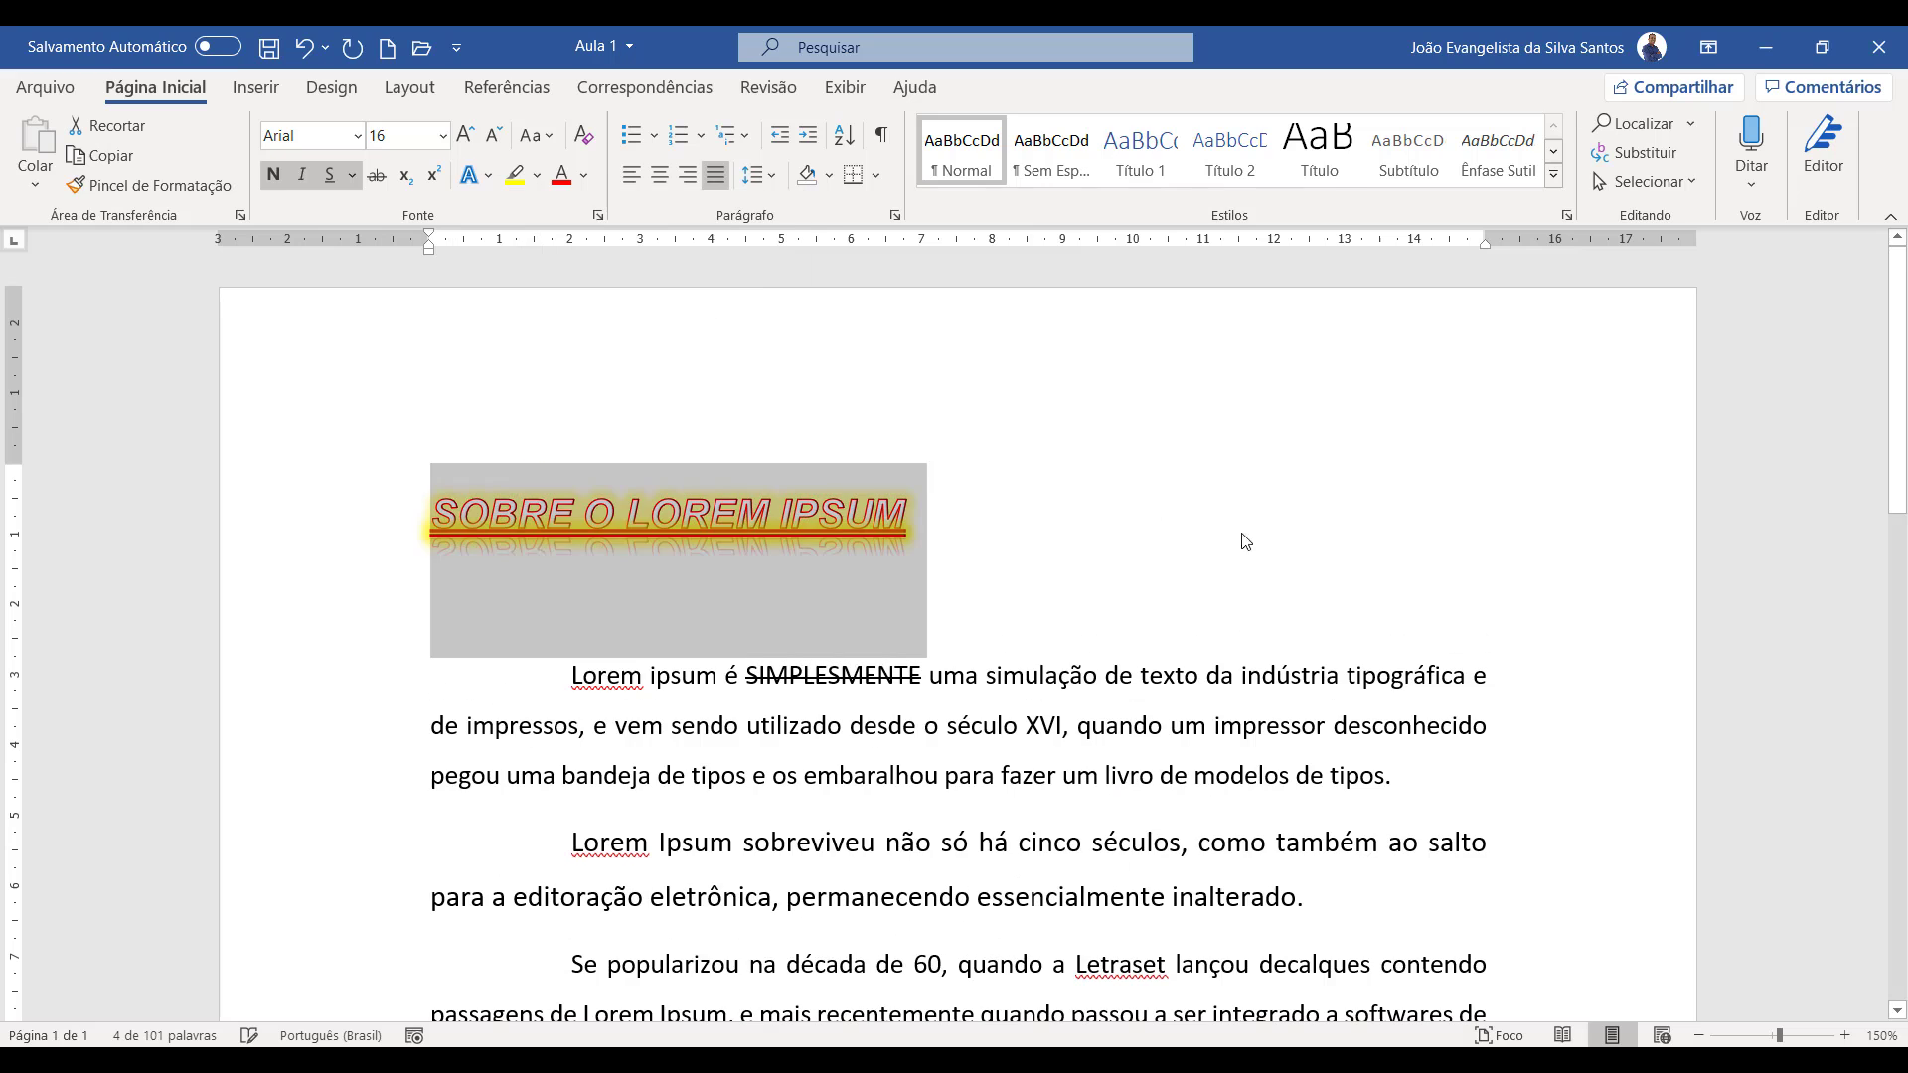
pyautogui.click(1141, 543)
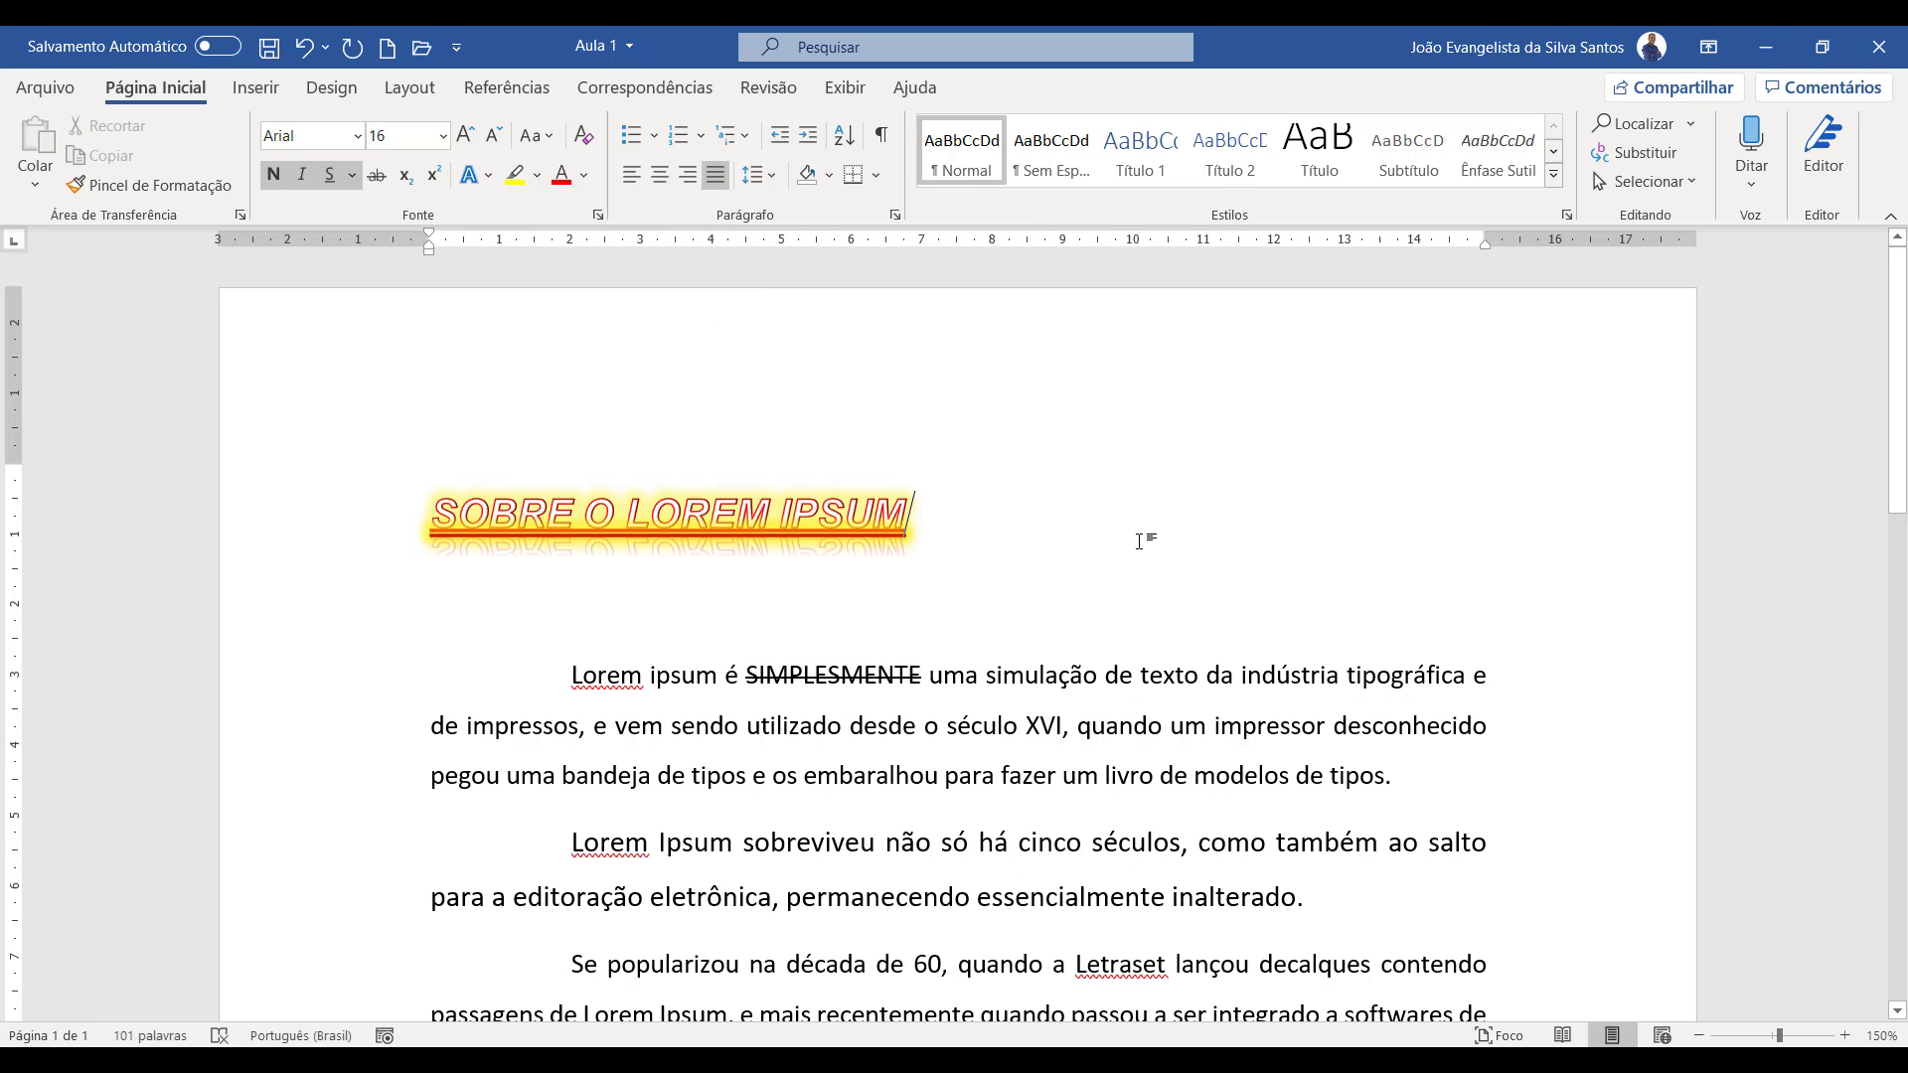
pyautogui.click(343, 527)
pyautogui.click(491, 177)
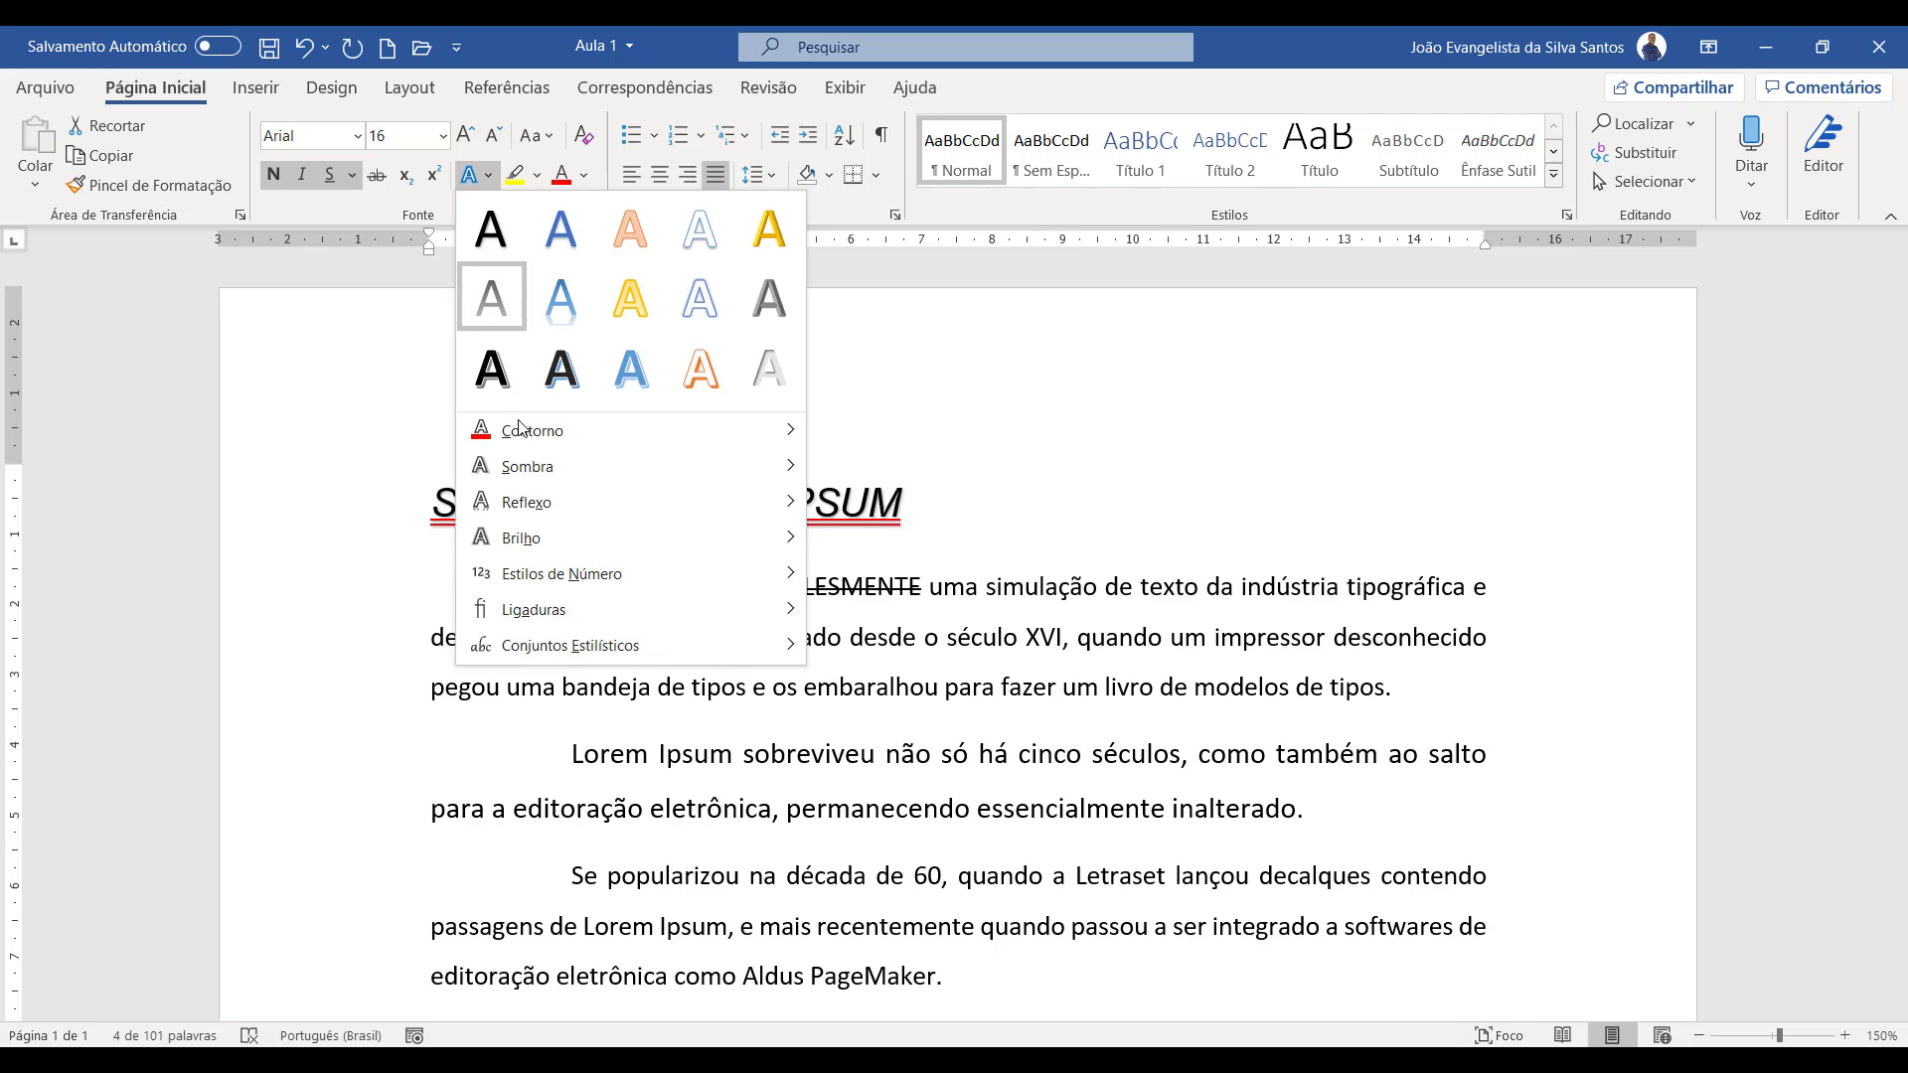
pyautogui.moveTo(612, 586)
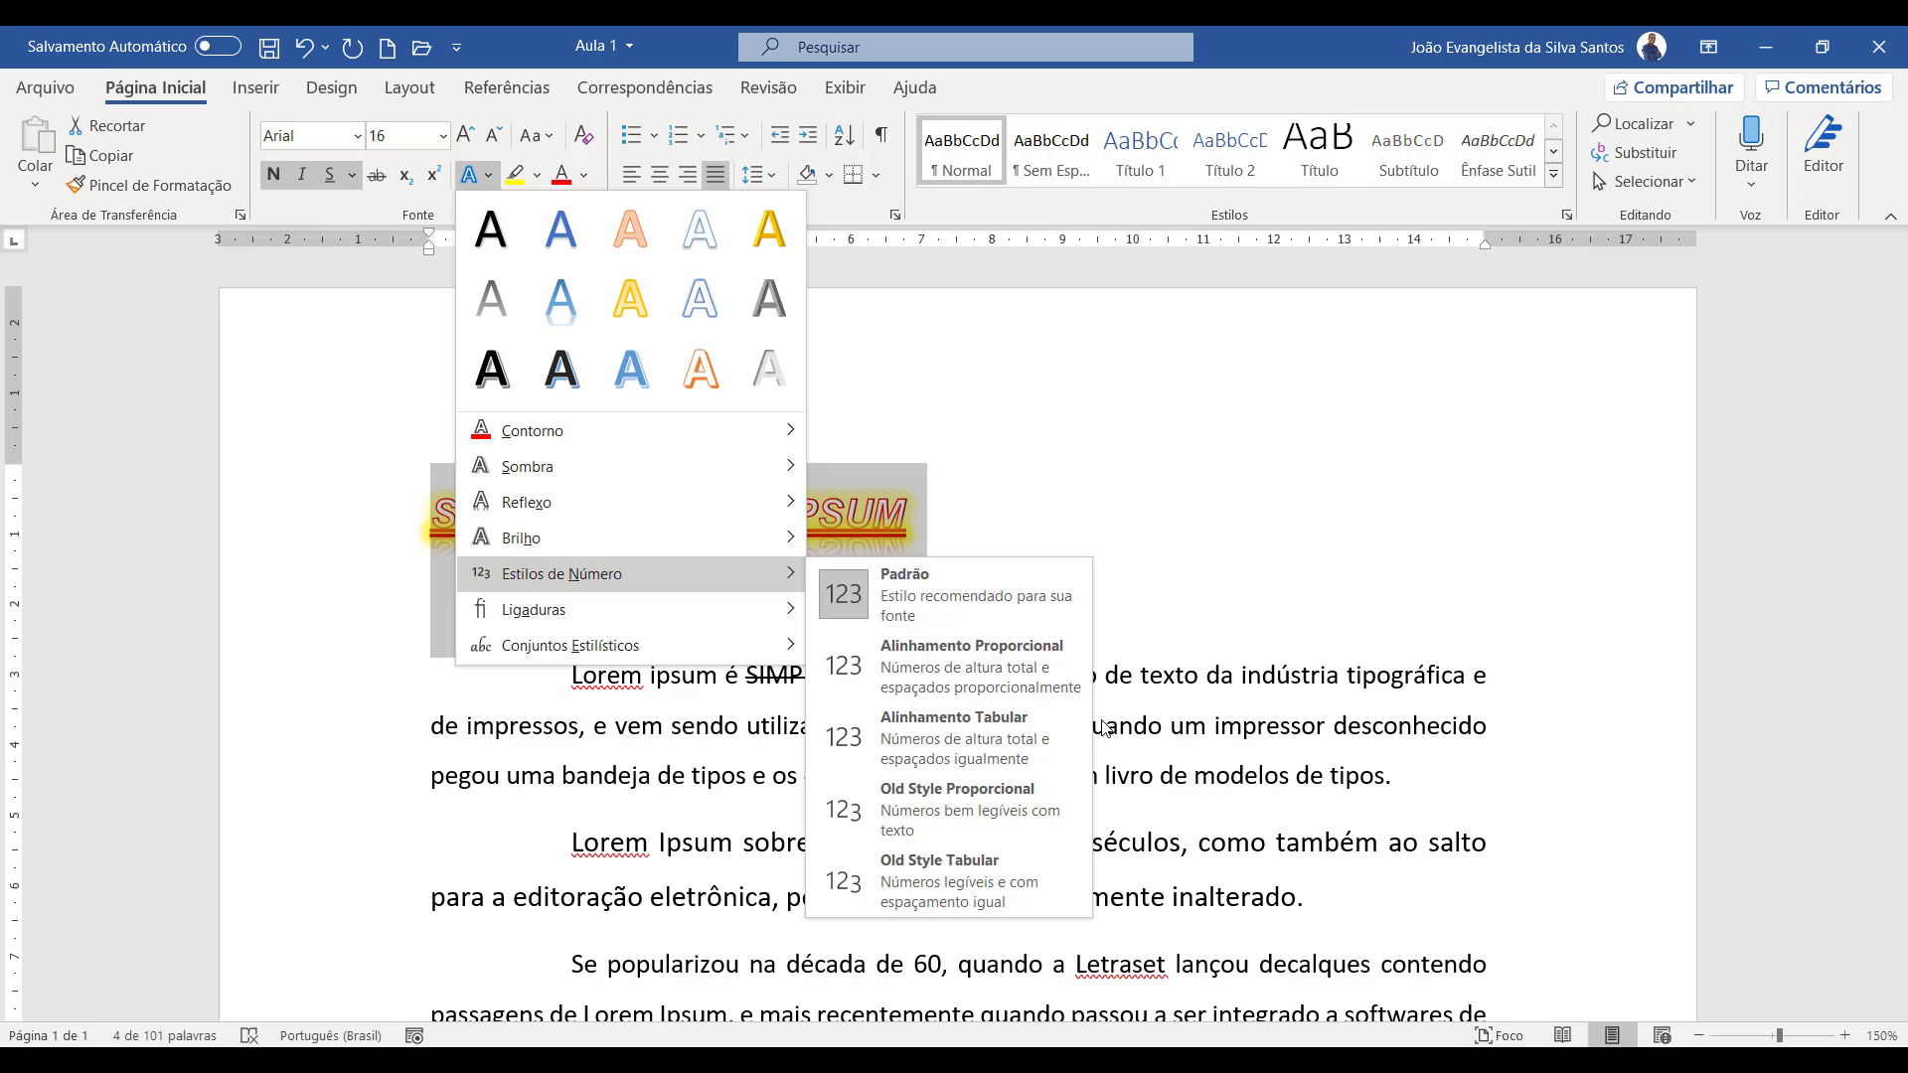
pyautogui.click(914, 509)
# - Append "- AULA 05" to the end of the title
pyautogui.click(914, 509)
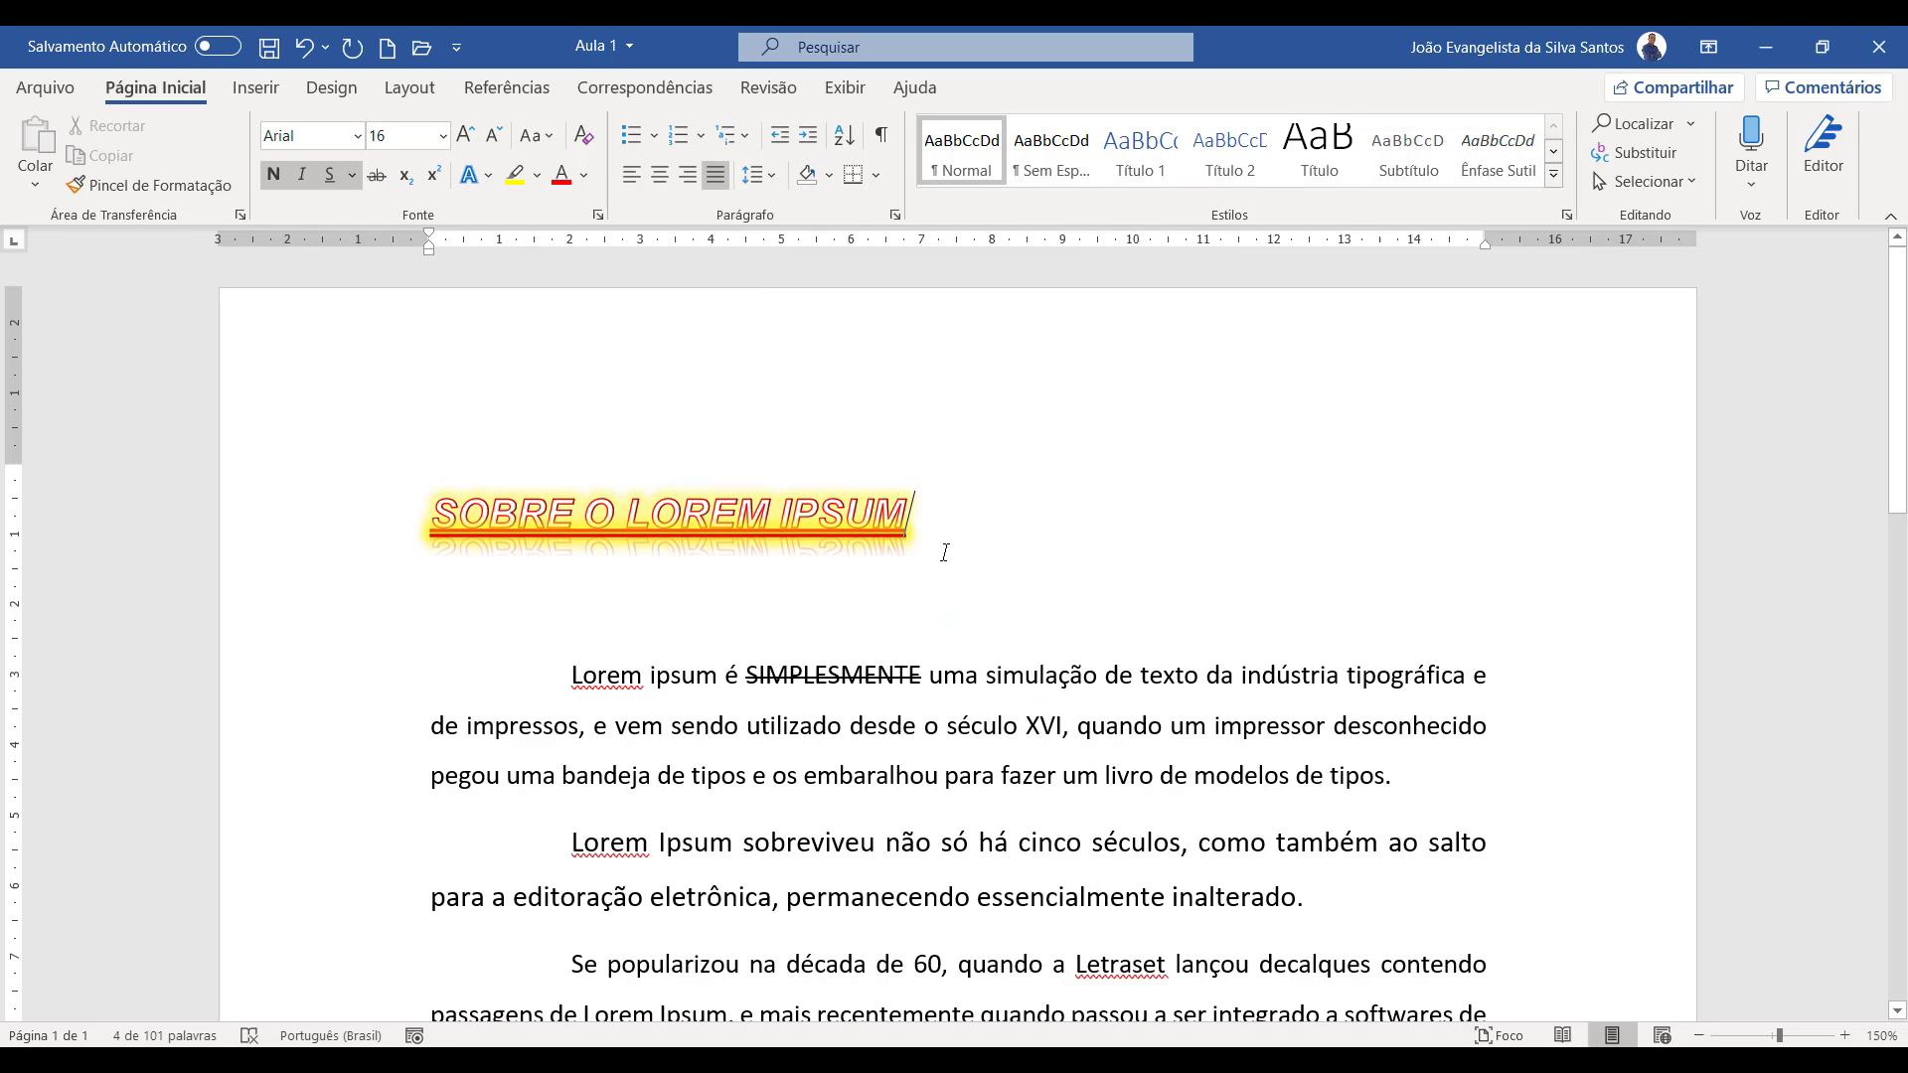
pyautogui.write('- A')
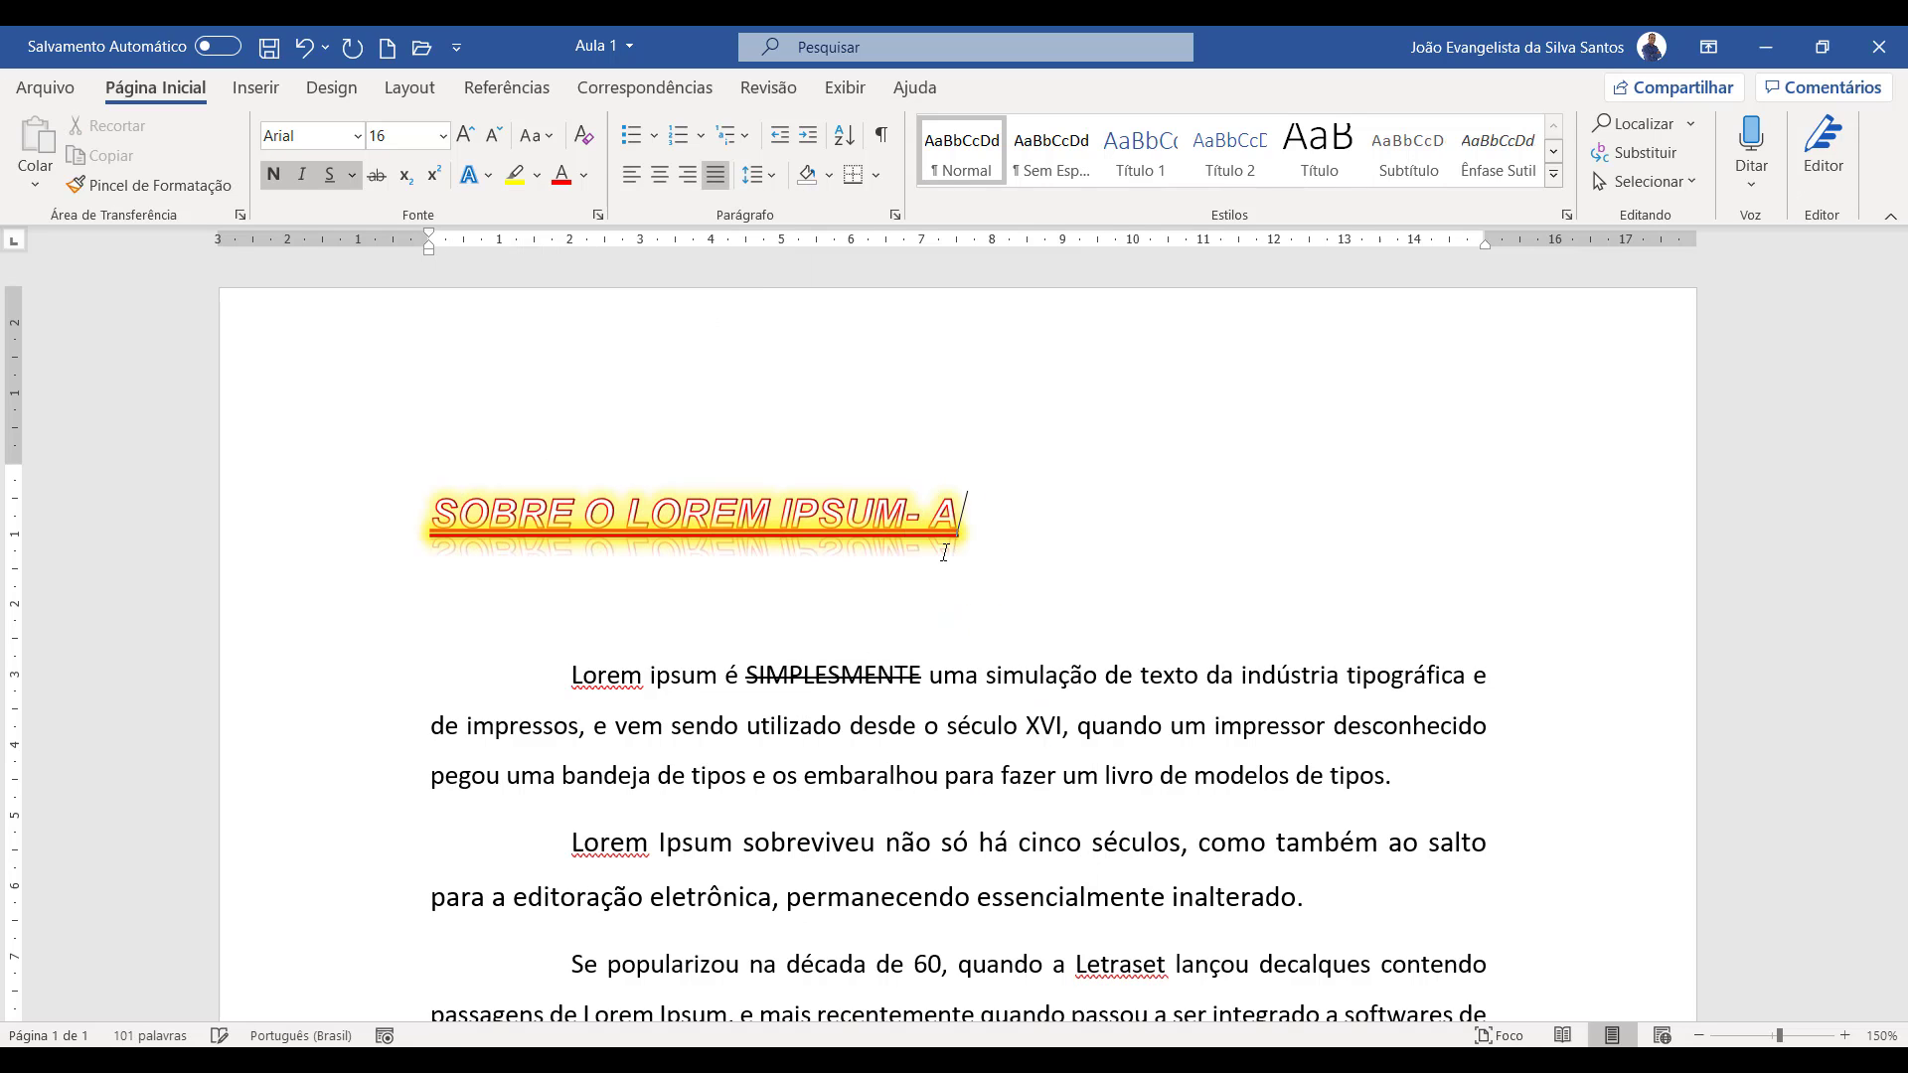
pyautogui.write('ULA ')
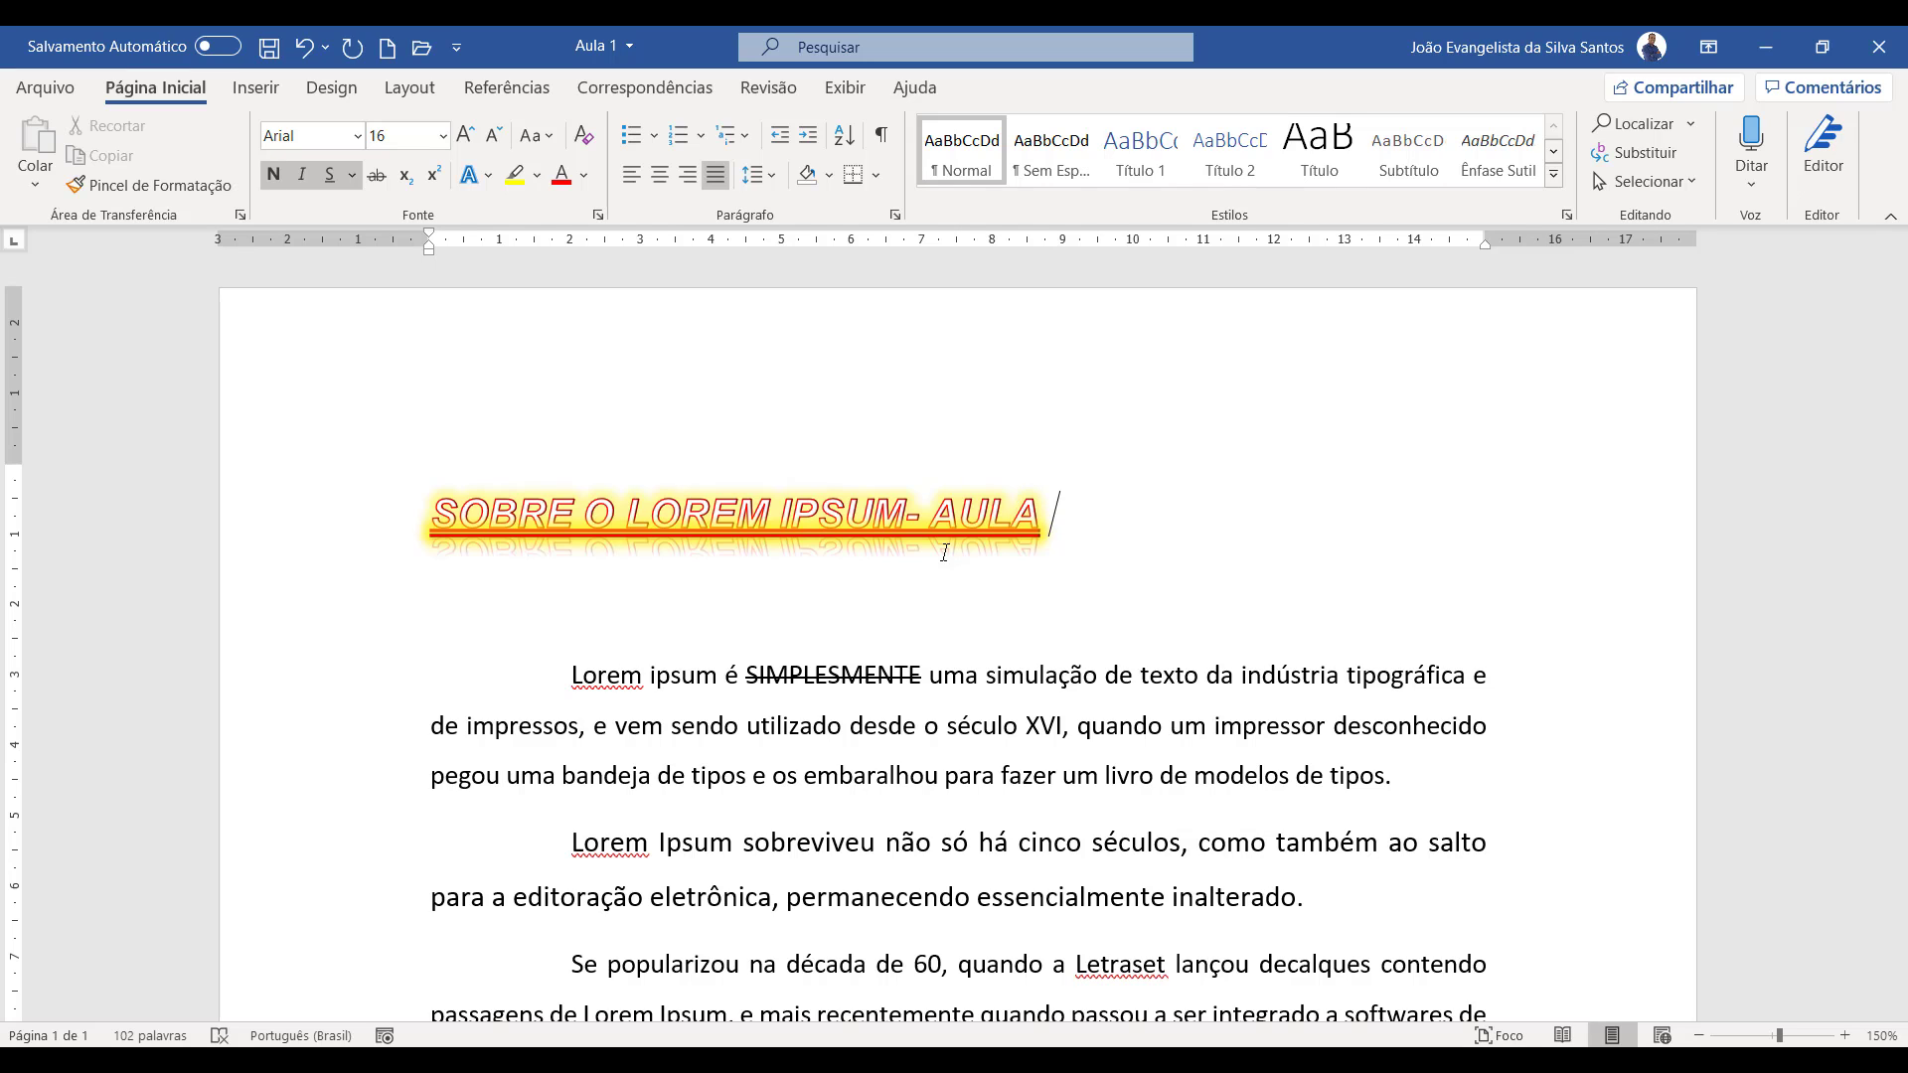
pyautogui.write('05')
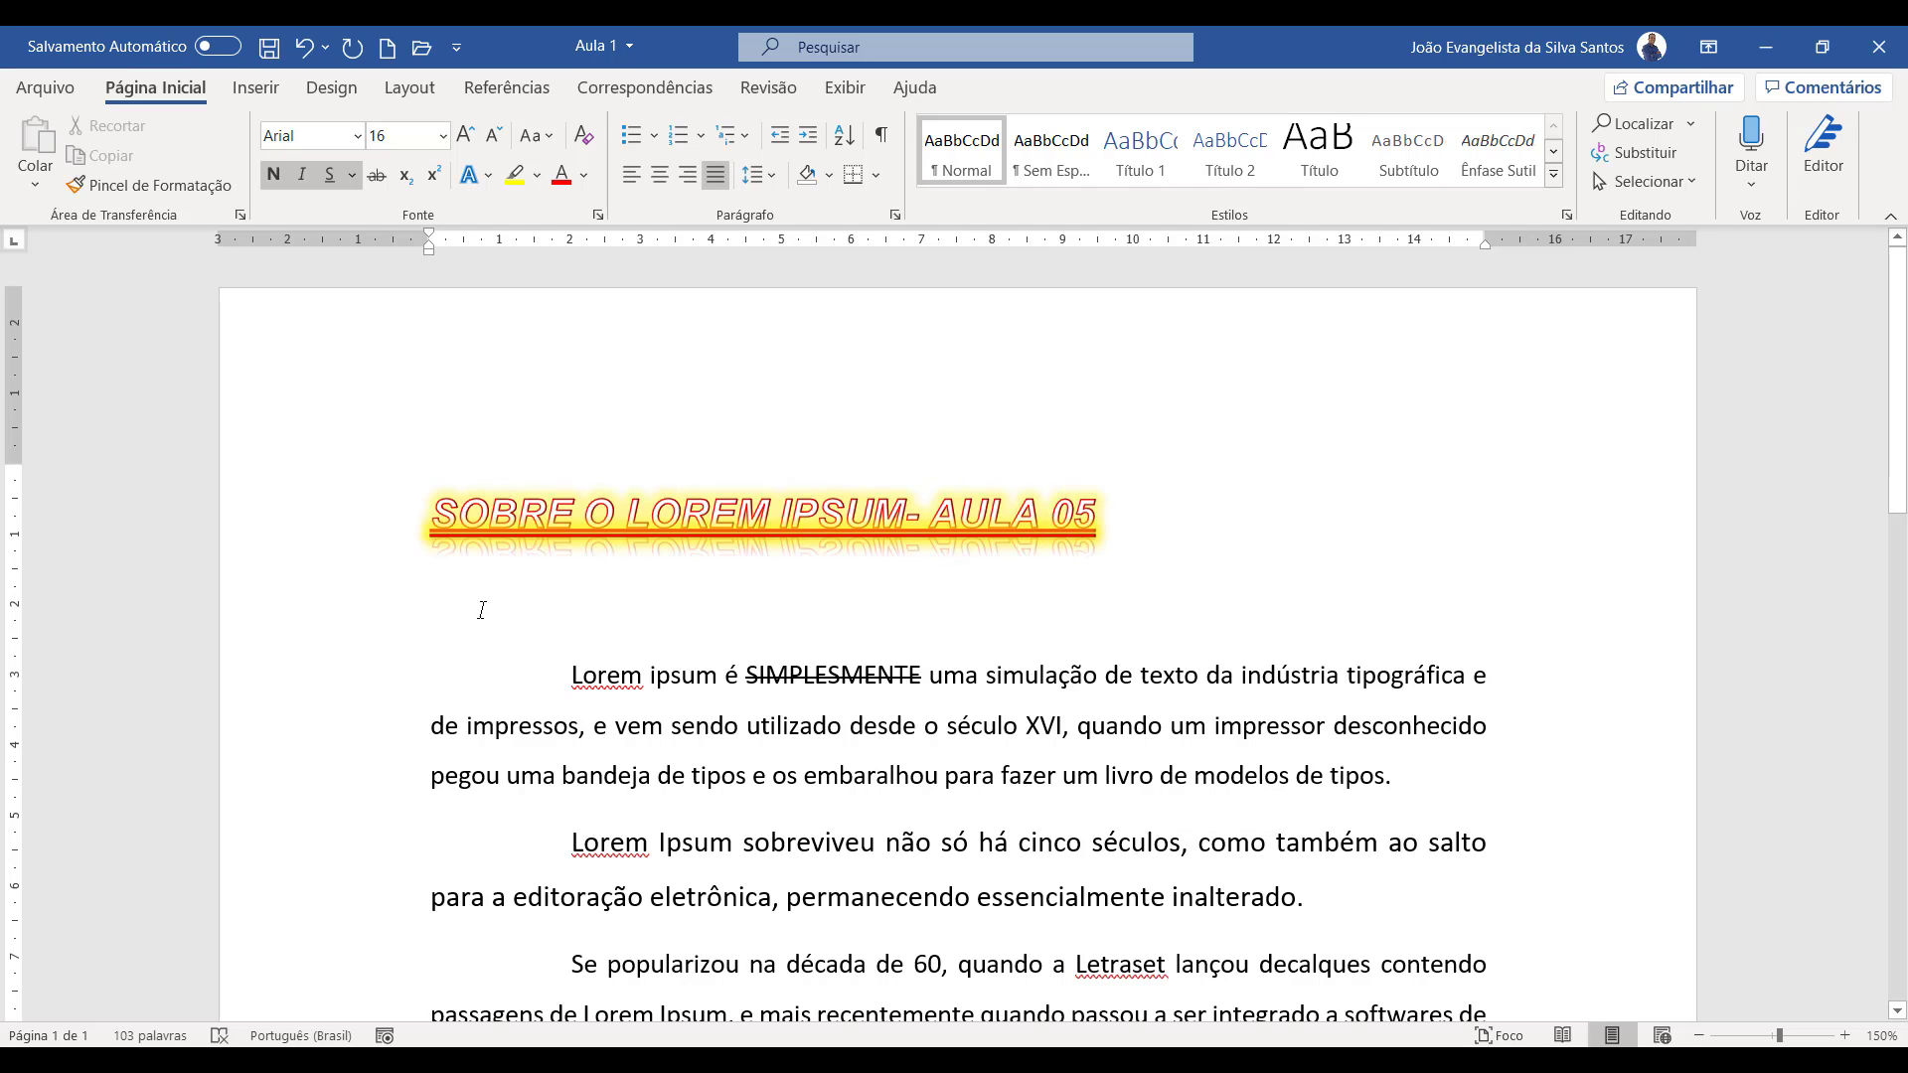
# - Apply the Old Style Proporcional number style to the whole title
pyautogui.click(319, 516)
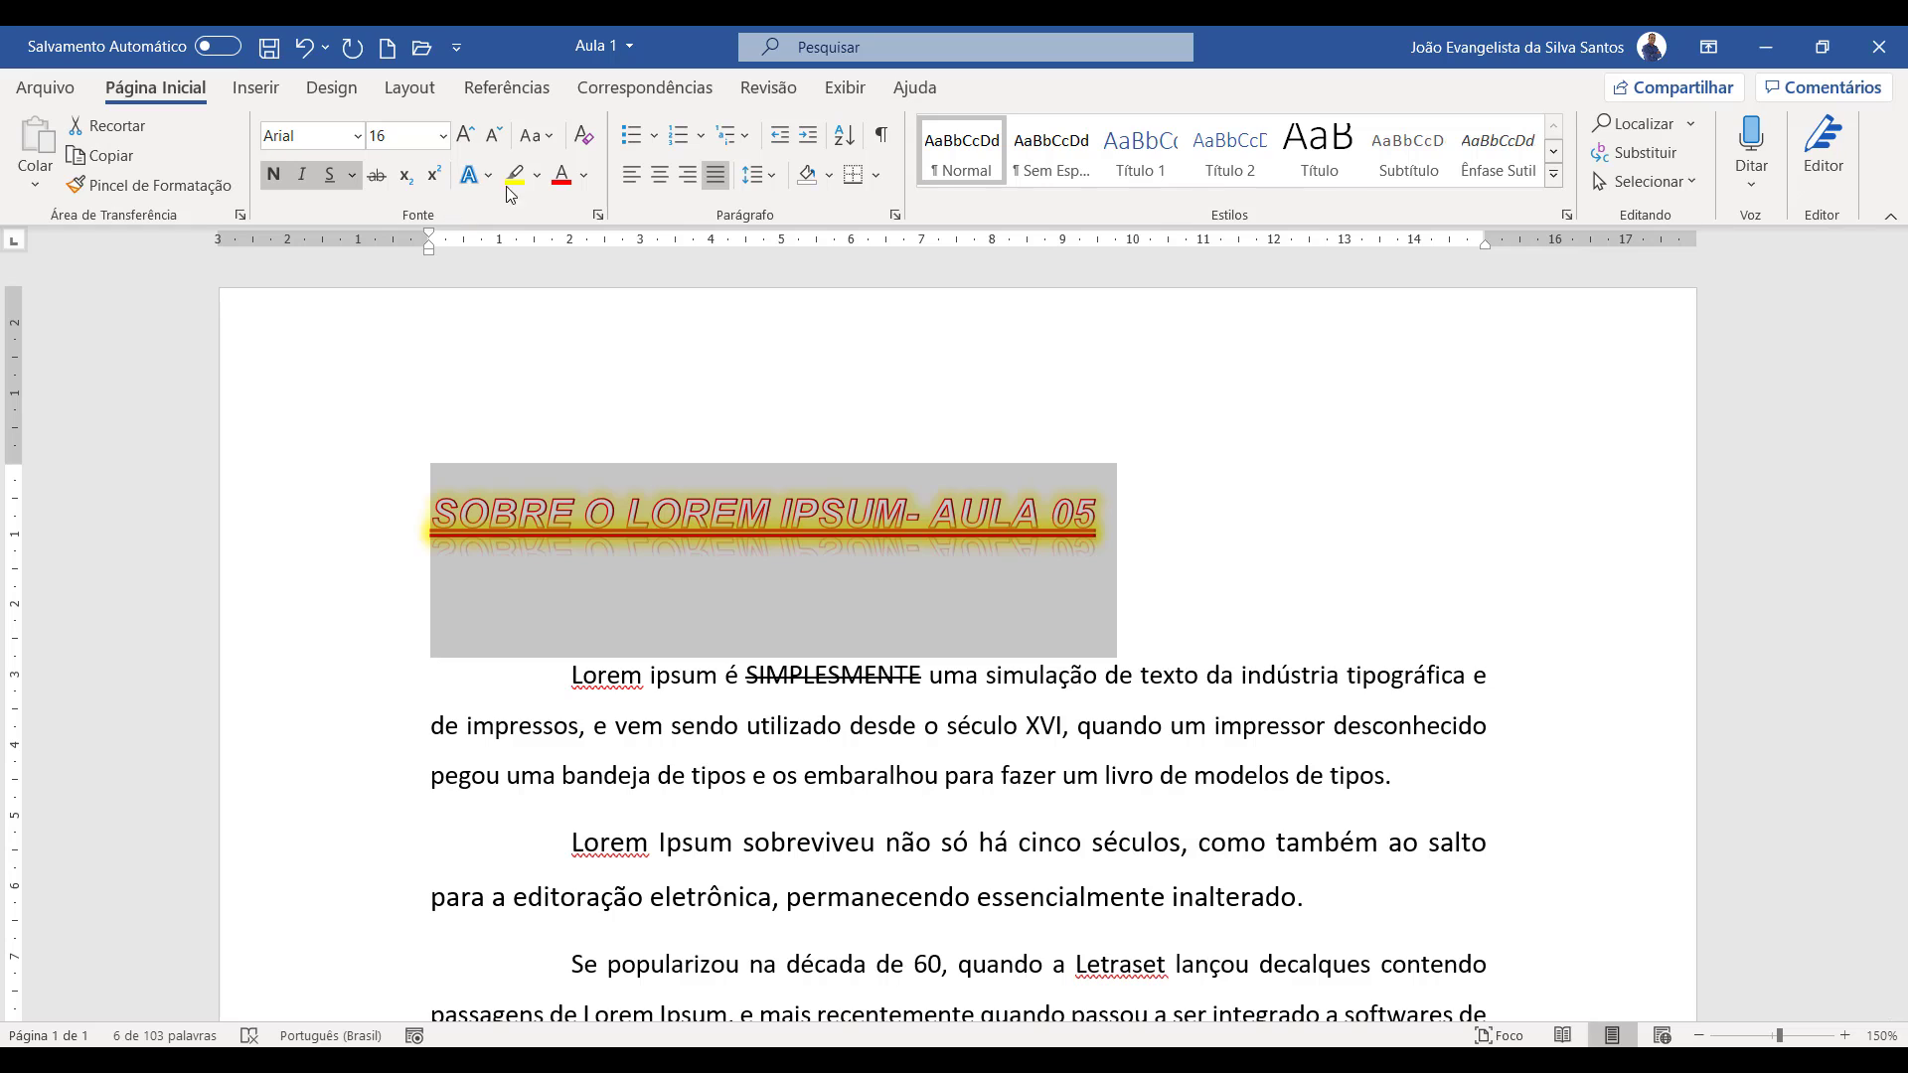
pyautogui.click(474, 175)
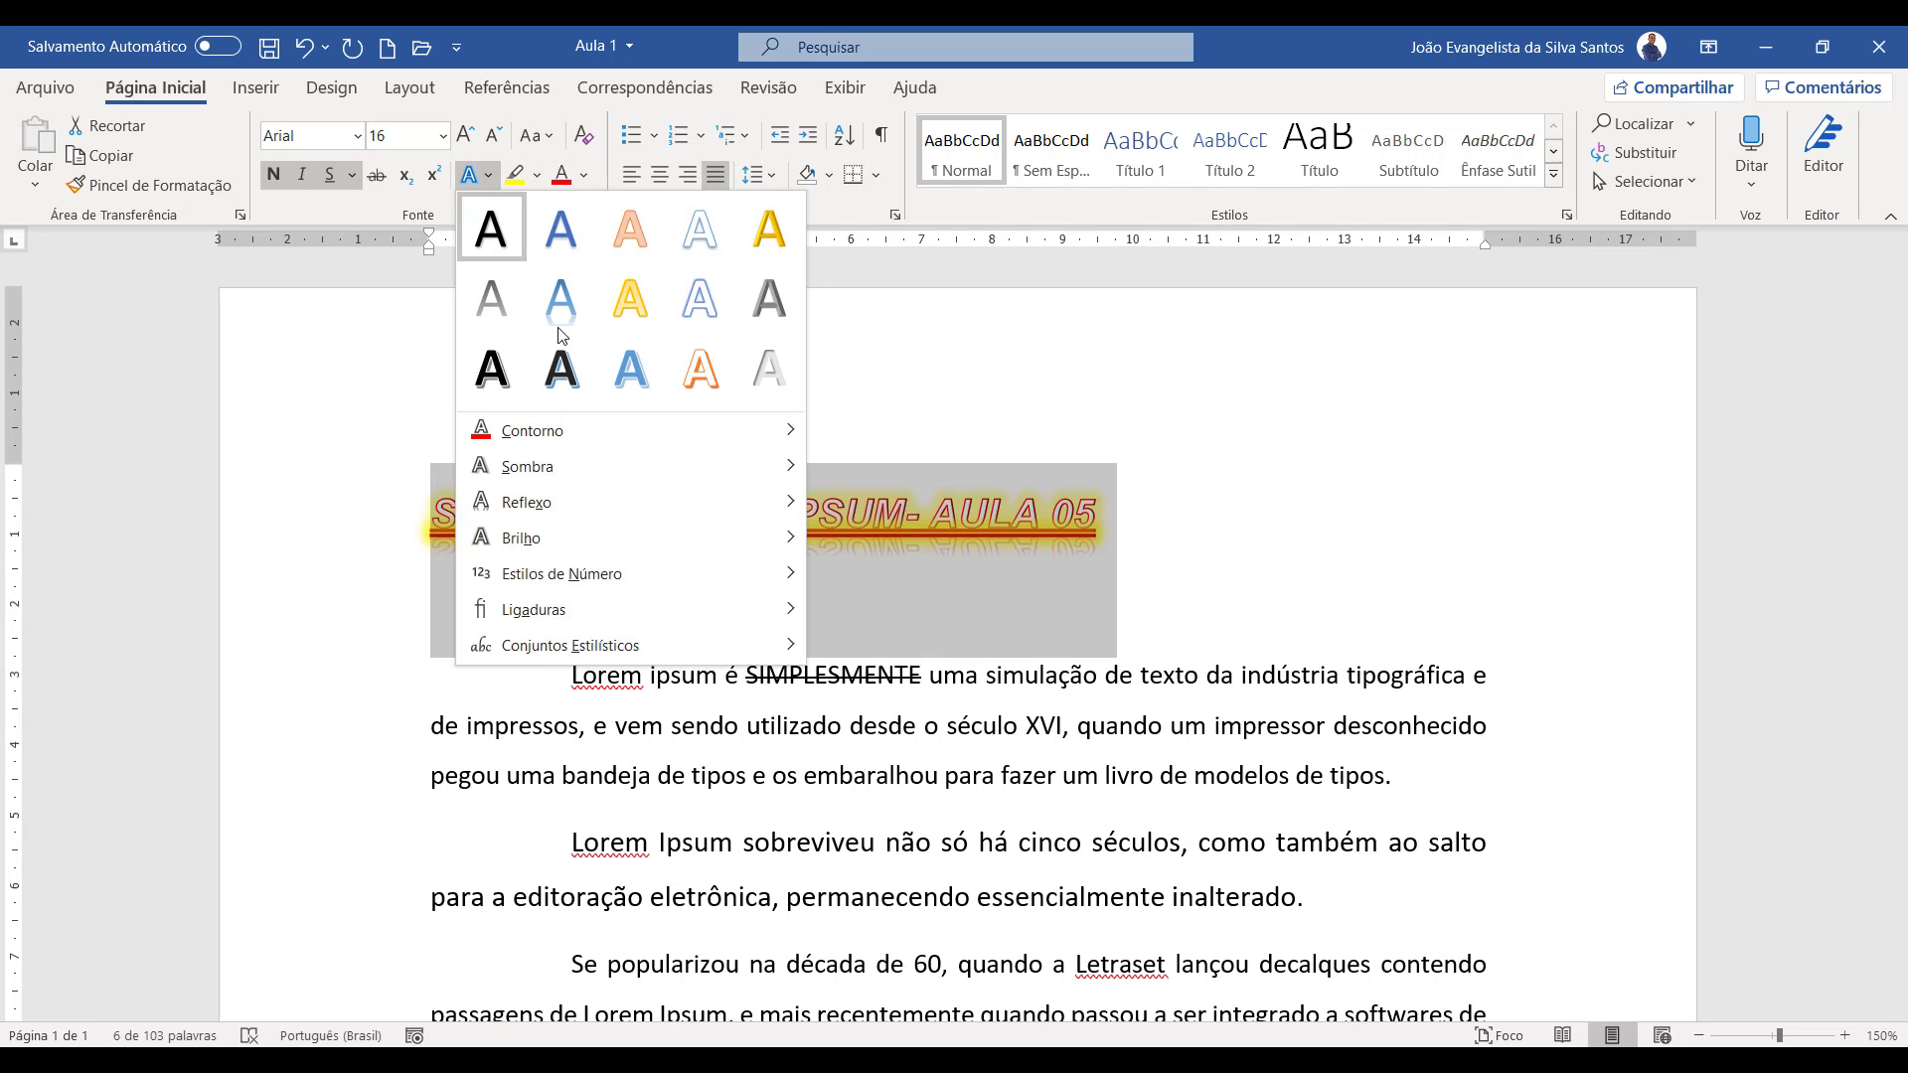
pyautogui.moveTo(676, 563)
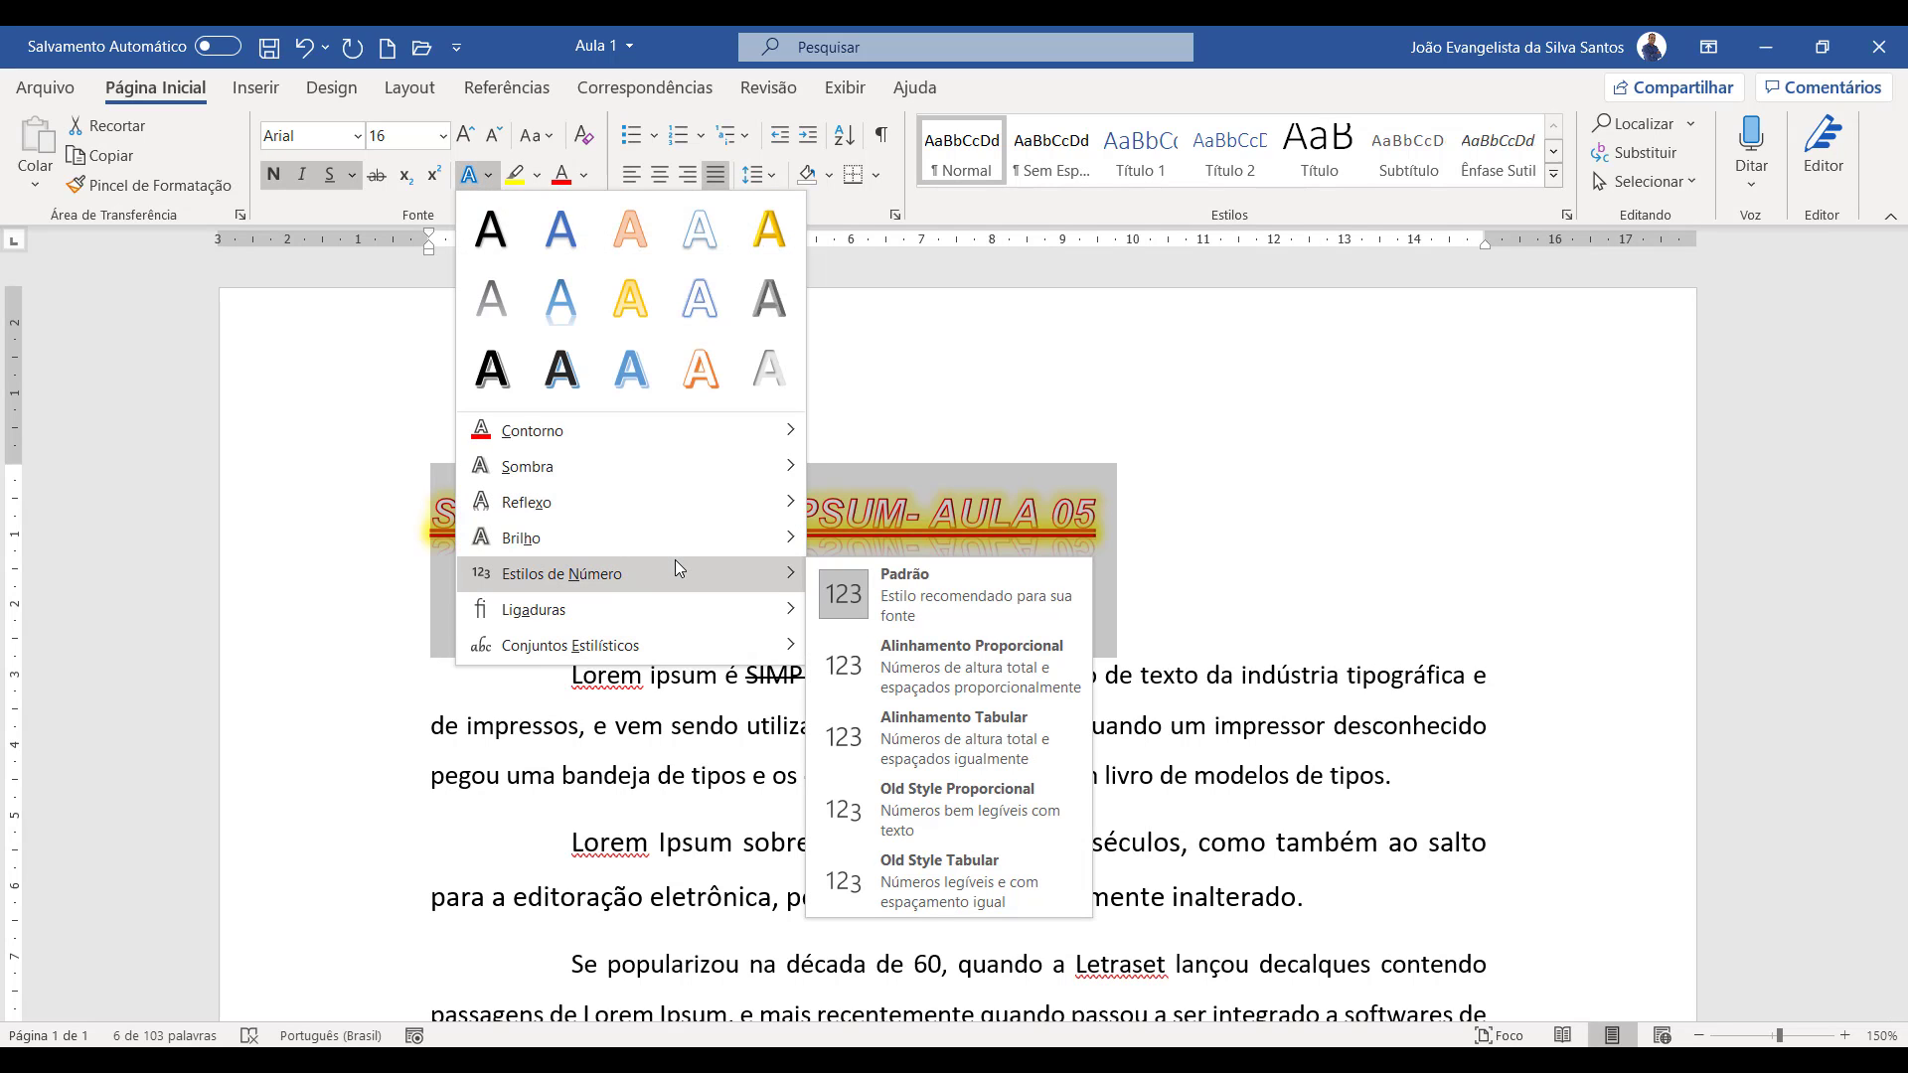
pyautogui.click(1018, 807)
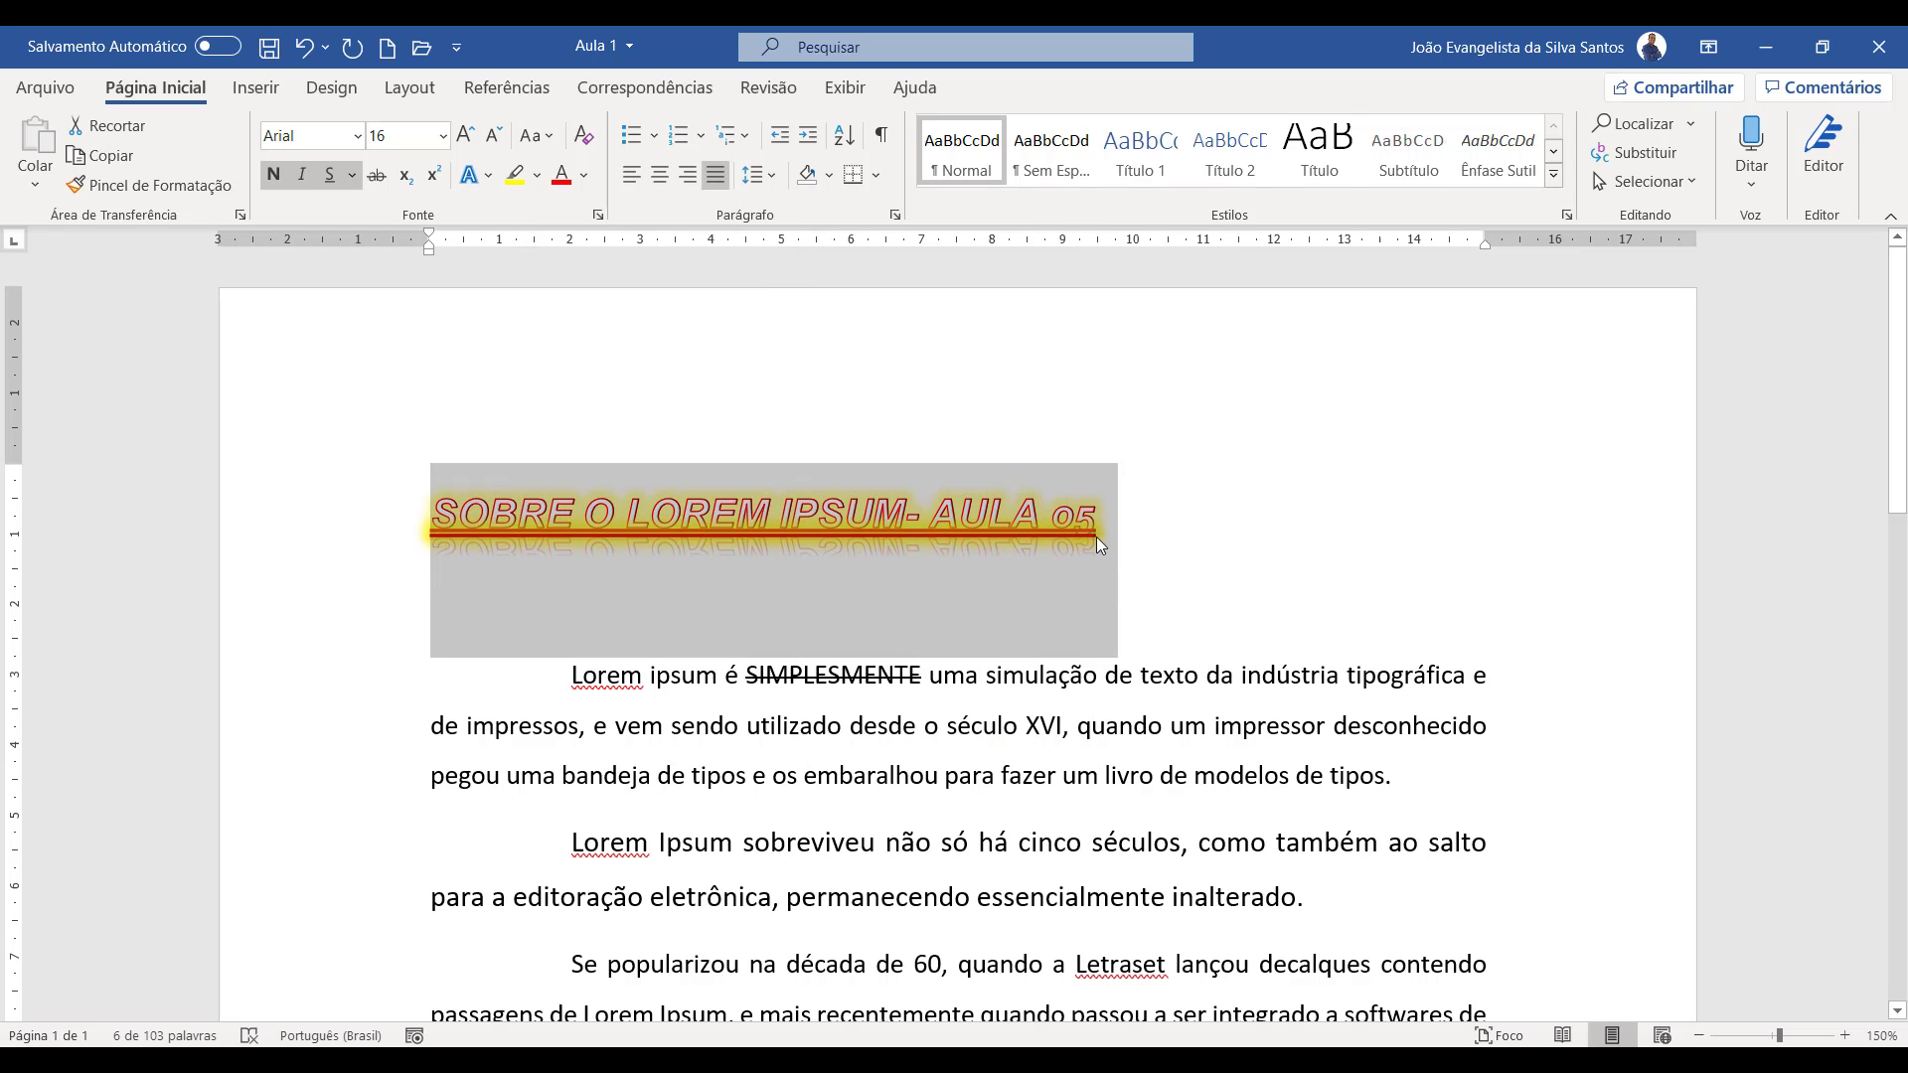
# - Set the title's number style back to Padrão
pyautogui.click(470, 175)
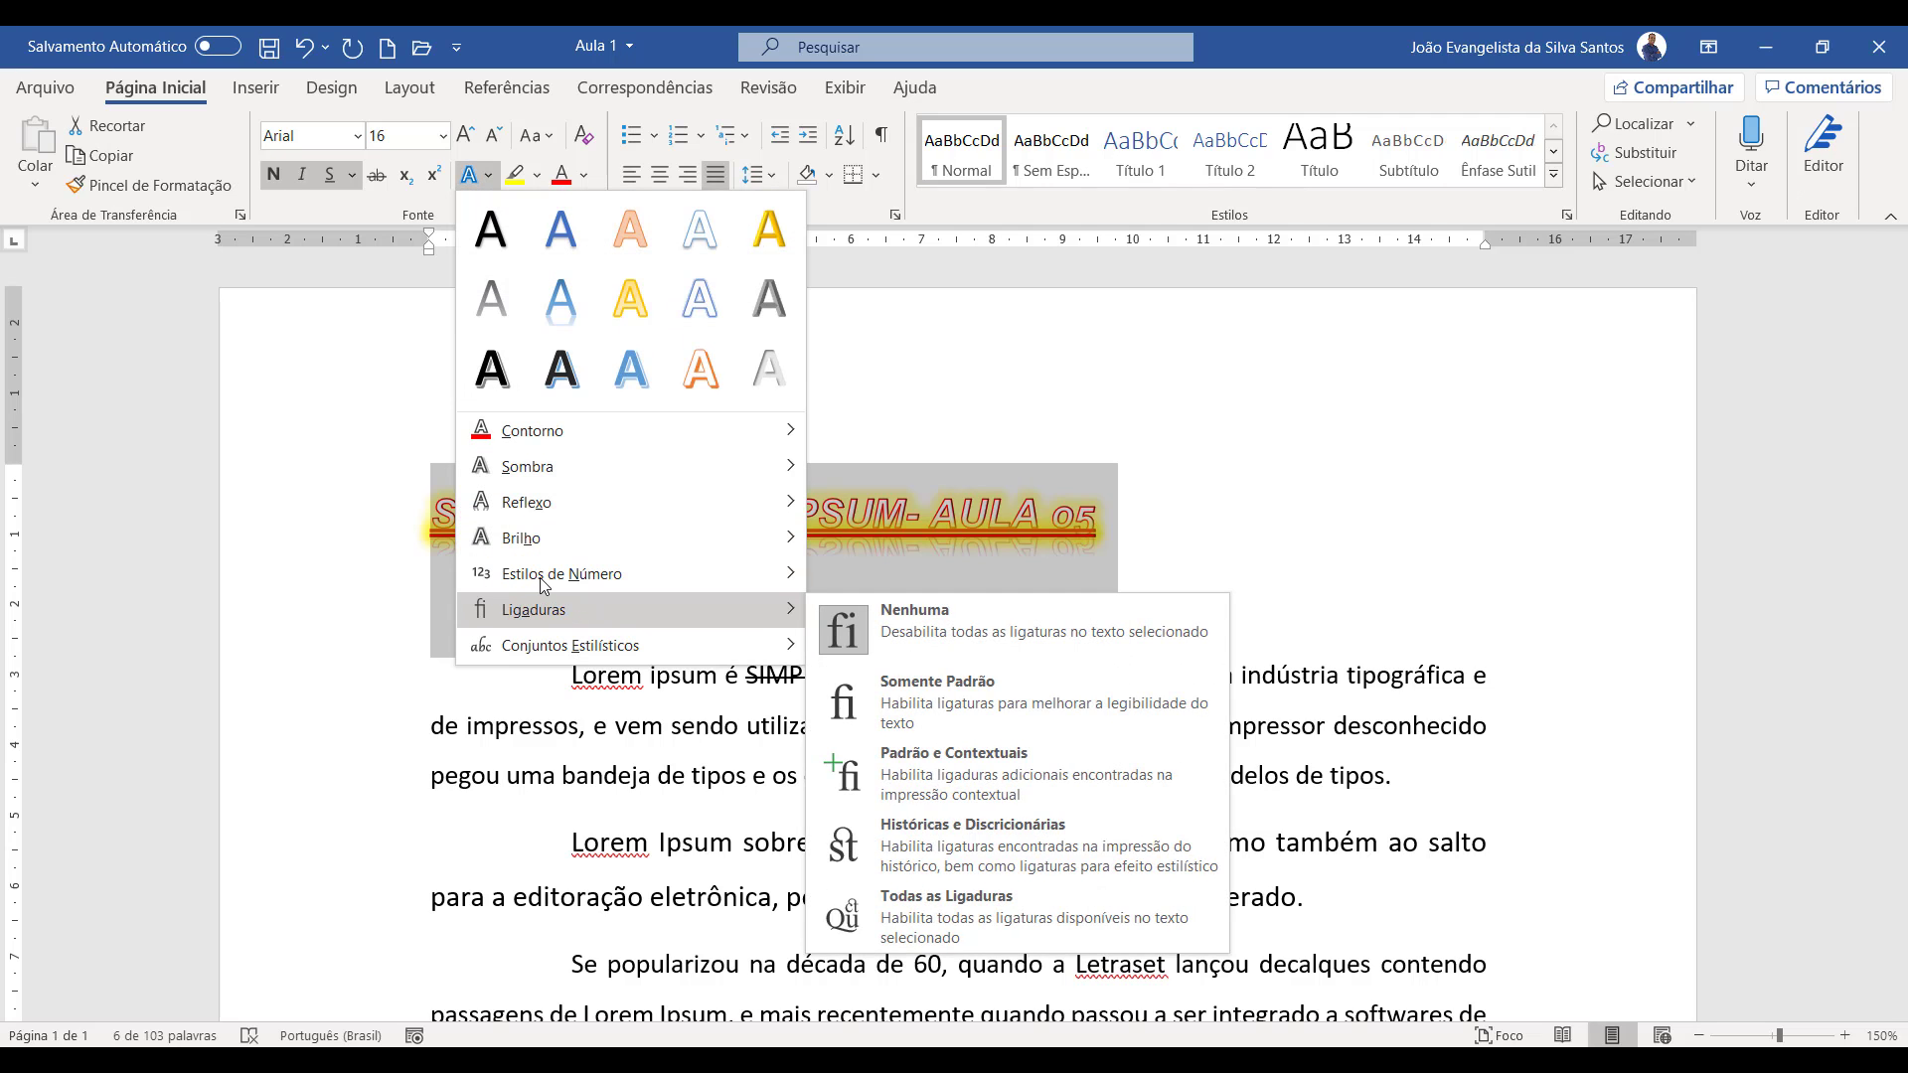
pyautogui.moveTo(556, 575)
pyautogui.click(870, 604)
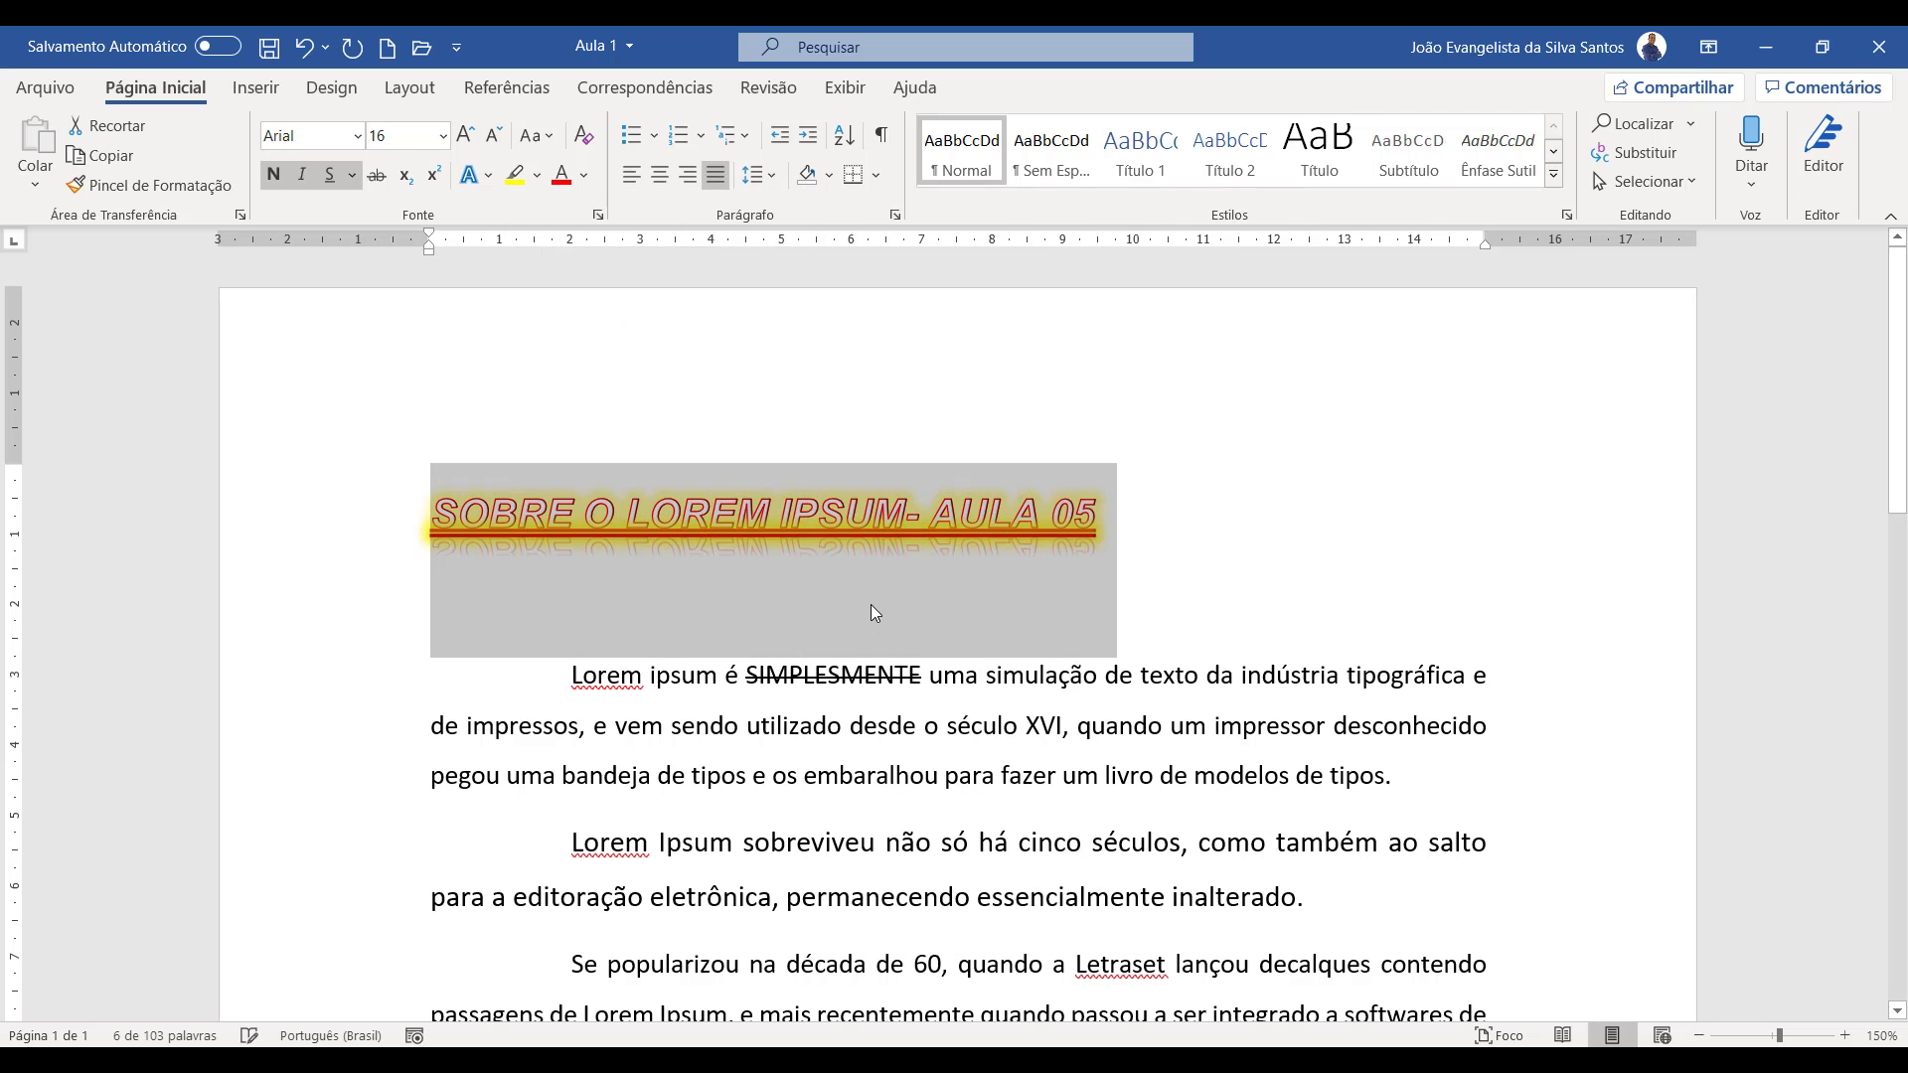
# - Switch the title's number style to Old Style Proporcional again
pyautogui.click(494, 179)
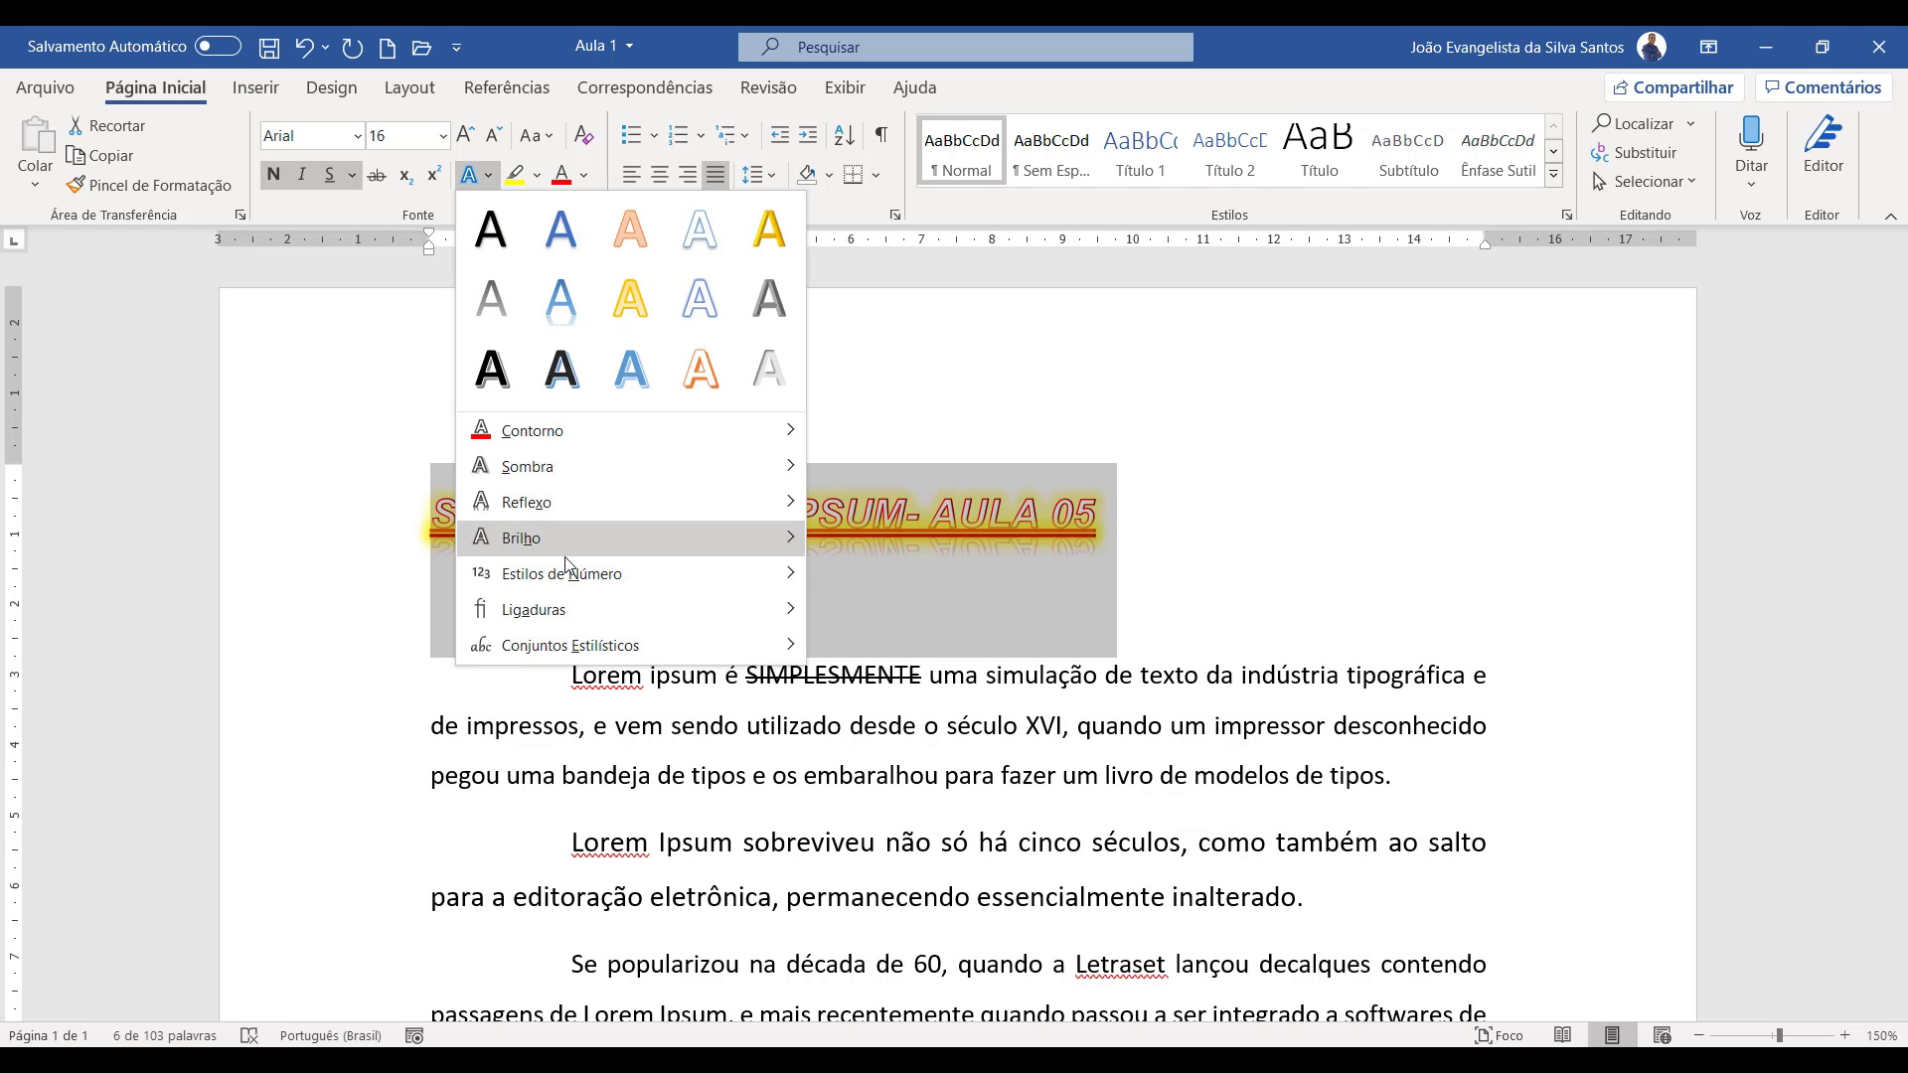
pyautogui.moveTo(597, 575)
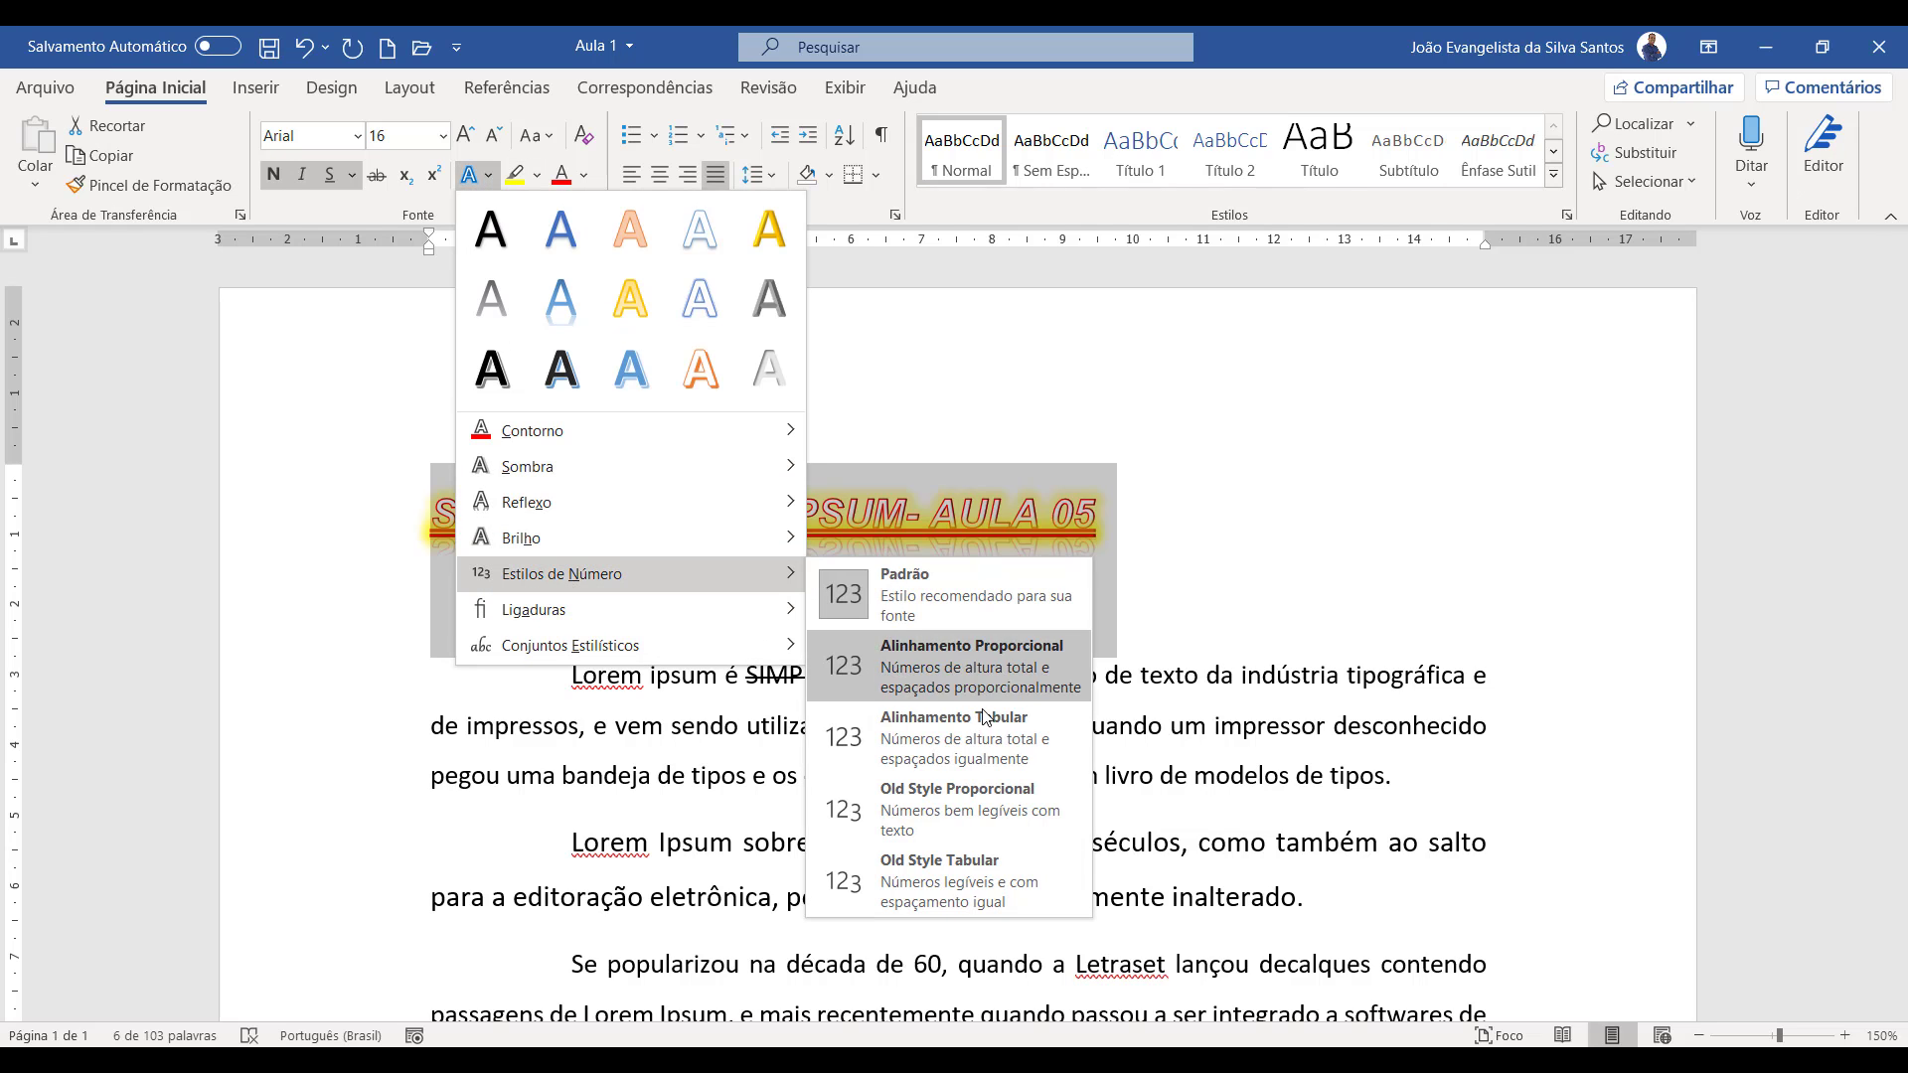
pyautogui.click(957, 801)
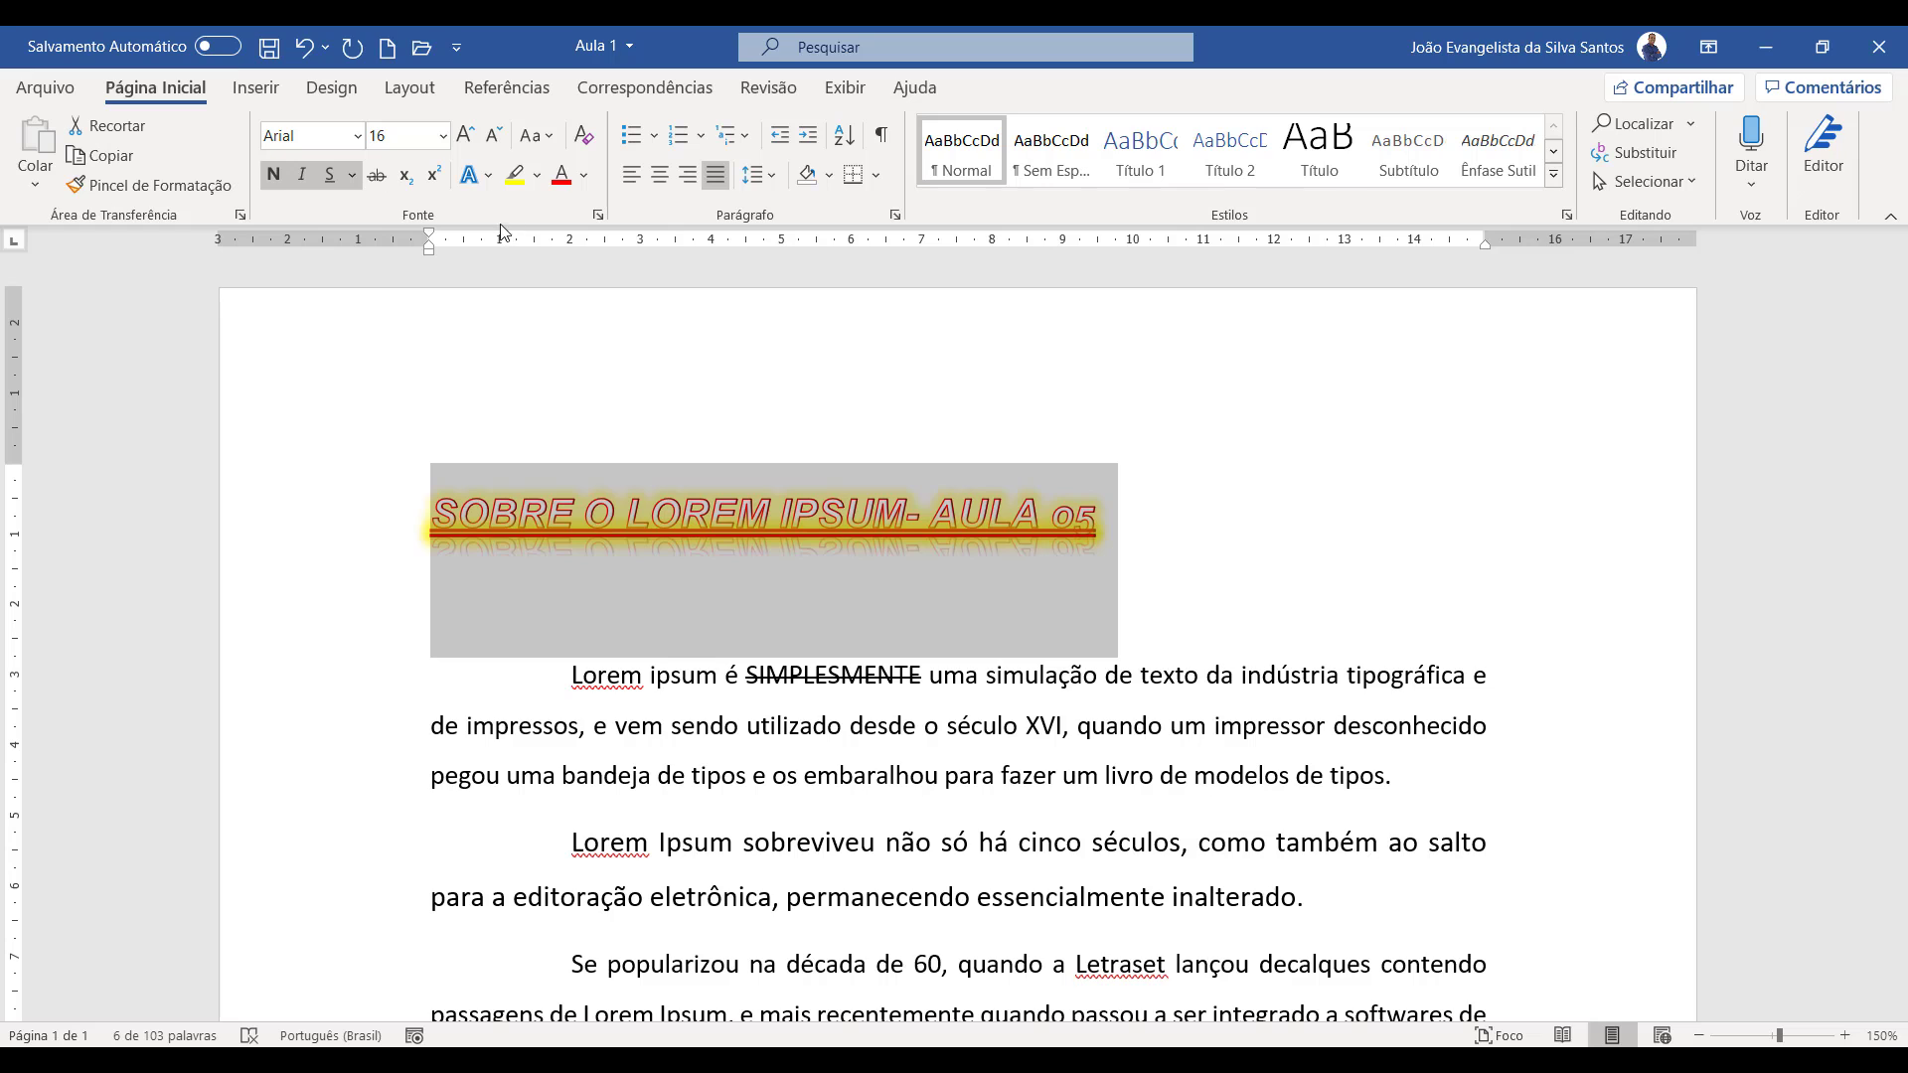
# - Insert a new line above the first body paragraph and enter "fi" on it
pyautogui.click(492, 184)
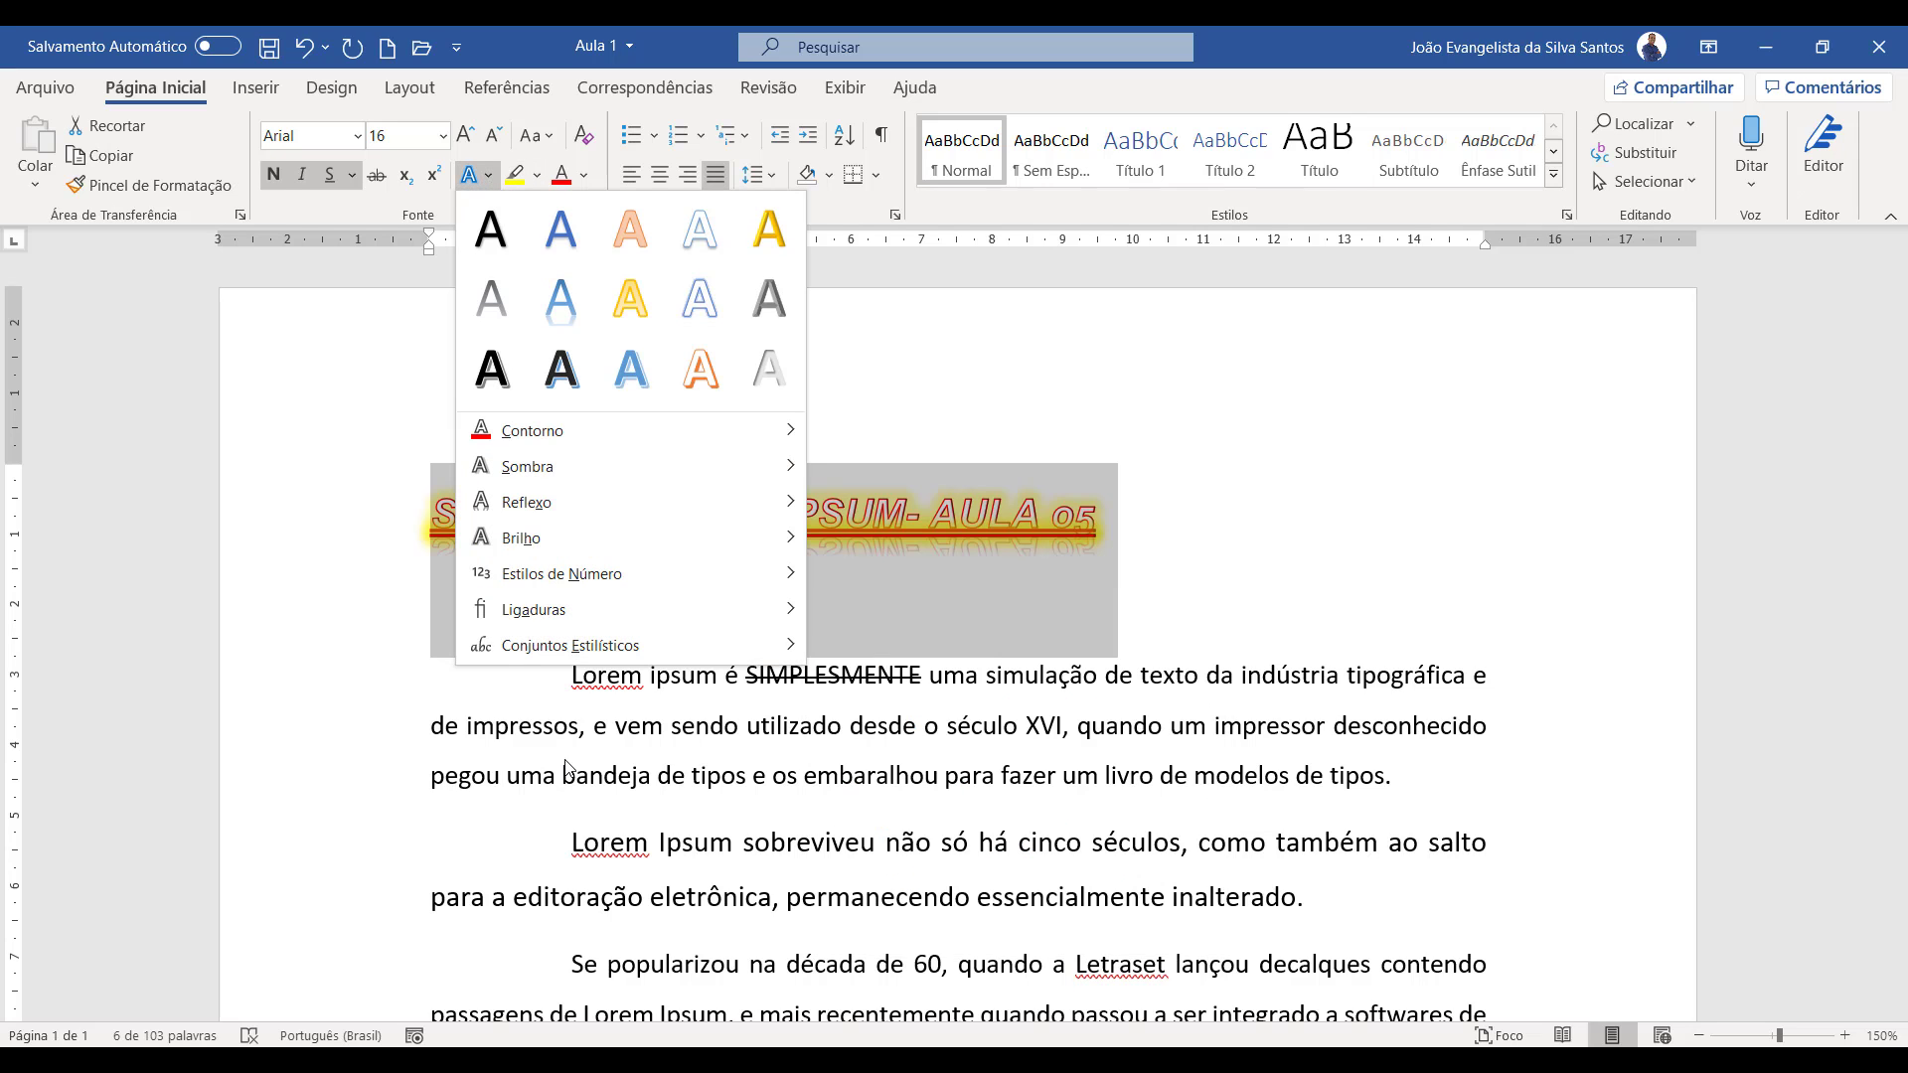
pyautogui.click(563, 707)
pyautogui.click(572, 678)
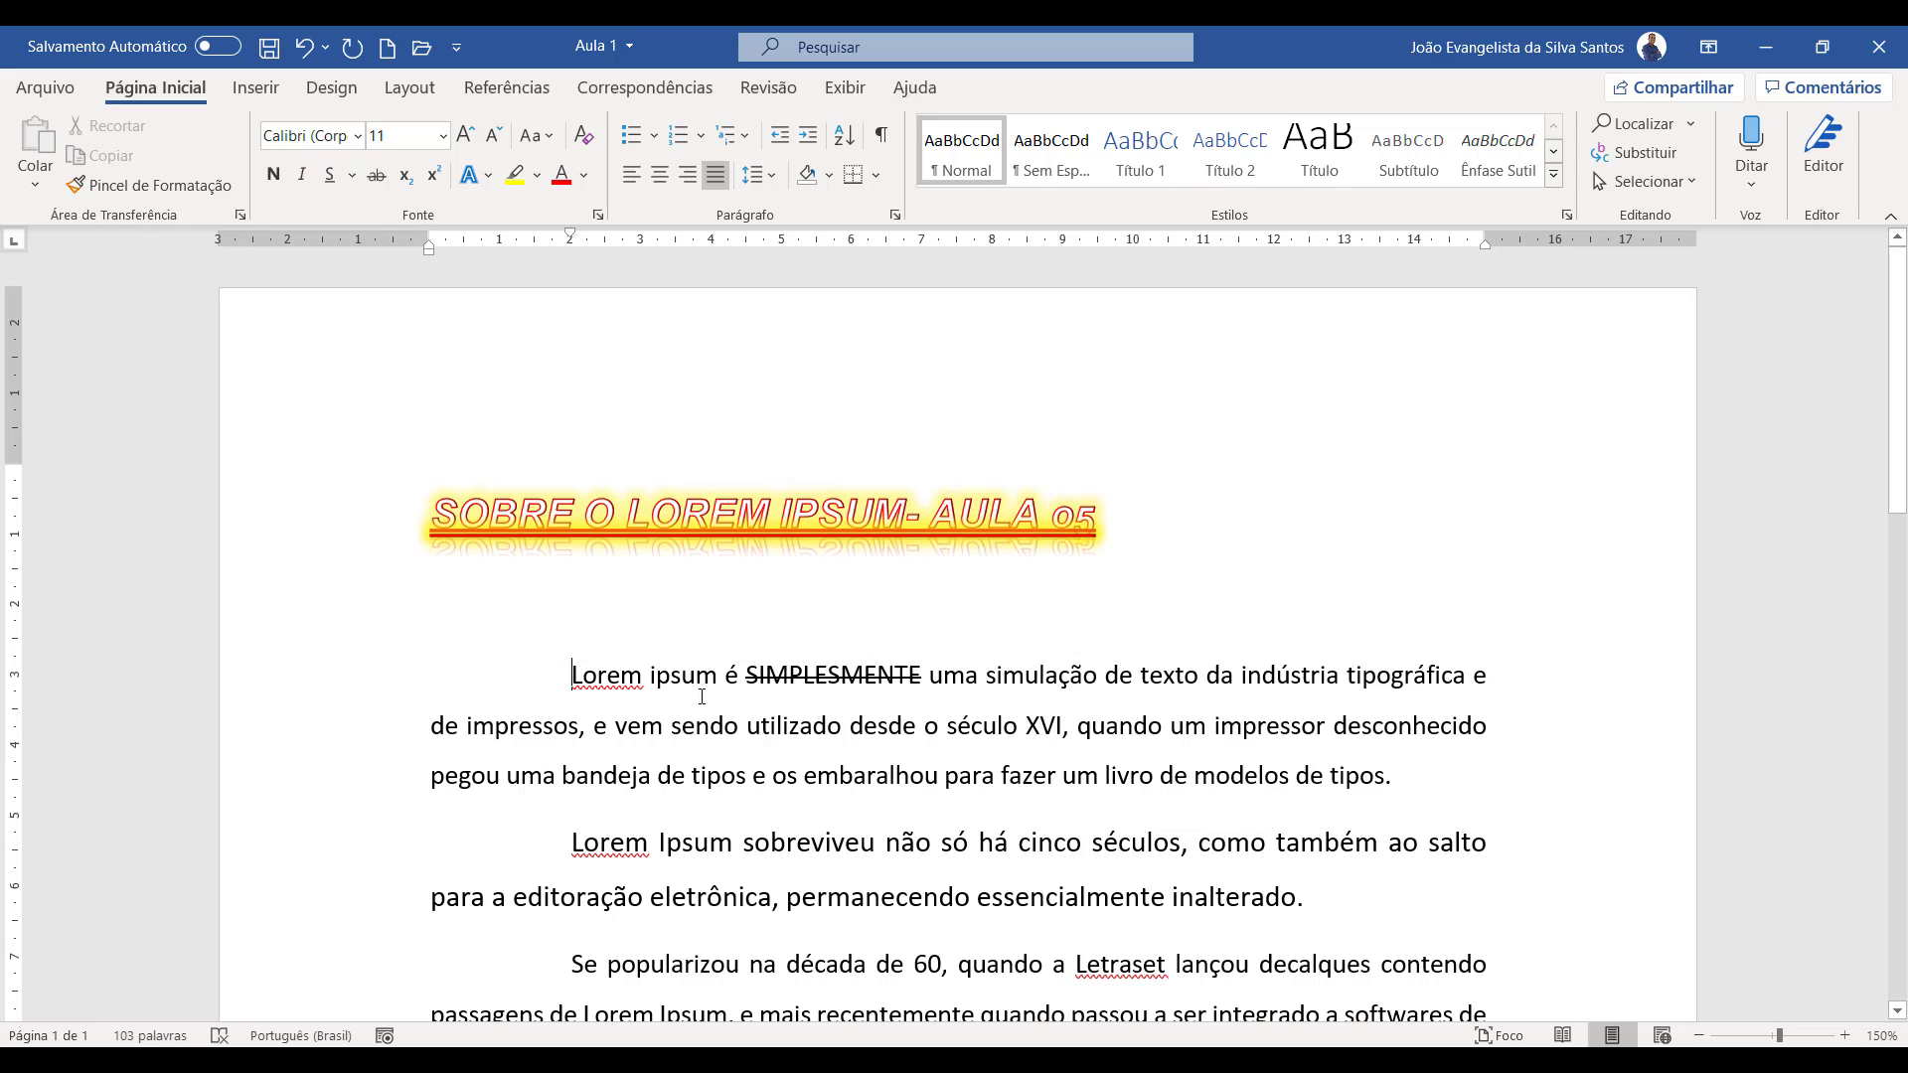
pyautogui.press('Return')
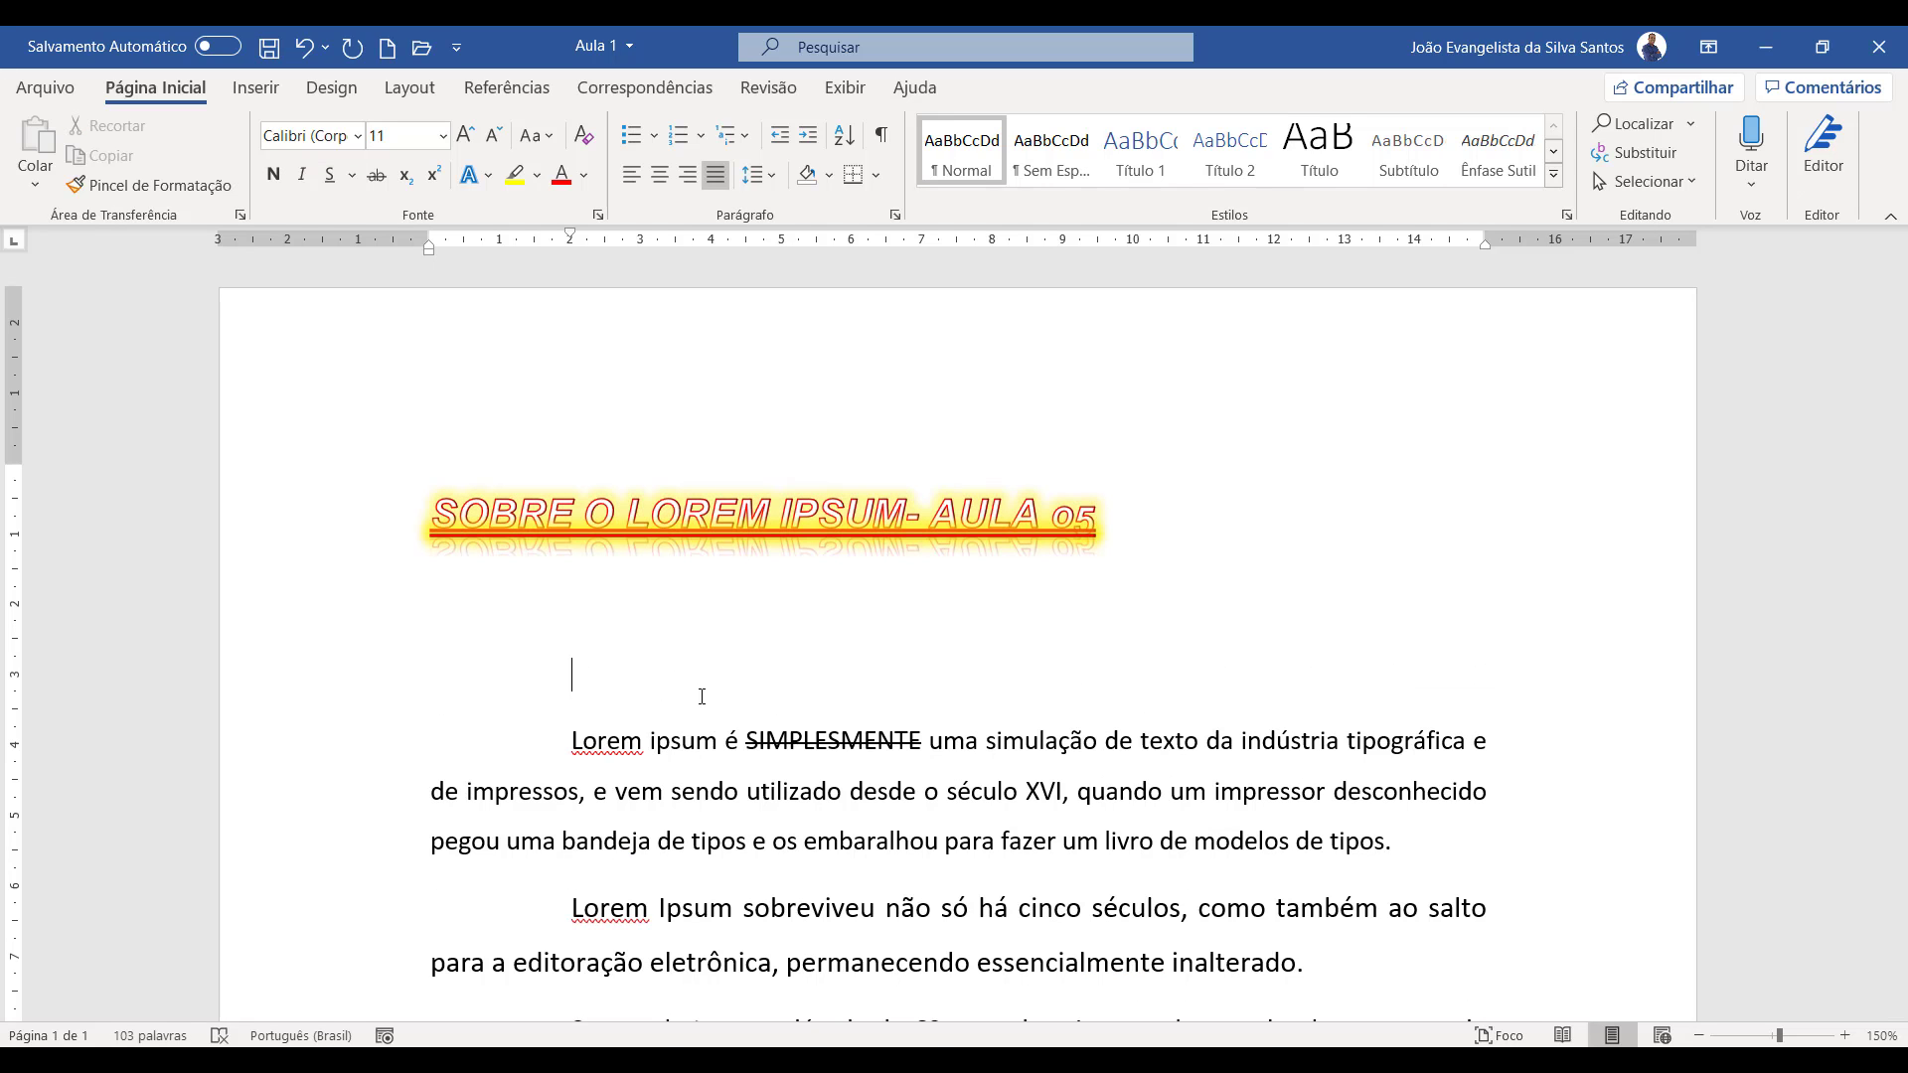
pyautogui.write('f')
pyautogui.press('BackSpace')
pyautogui.write('fi')
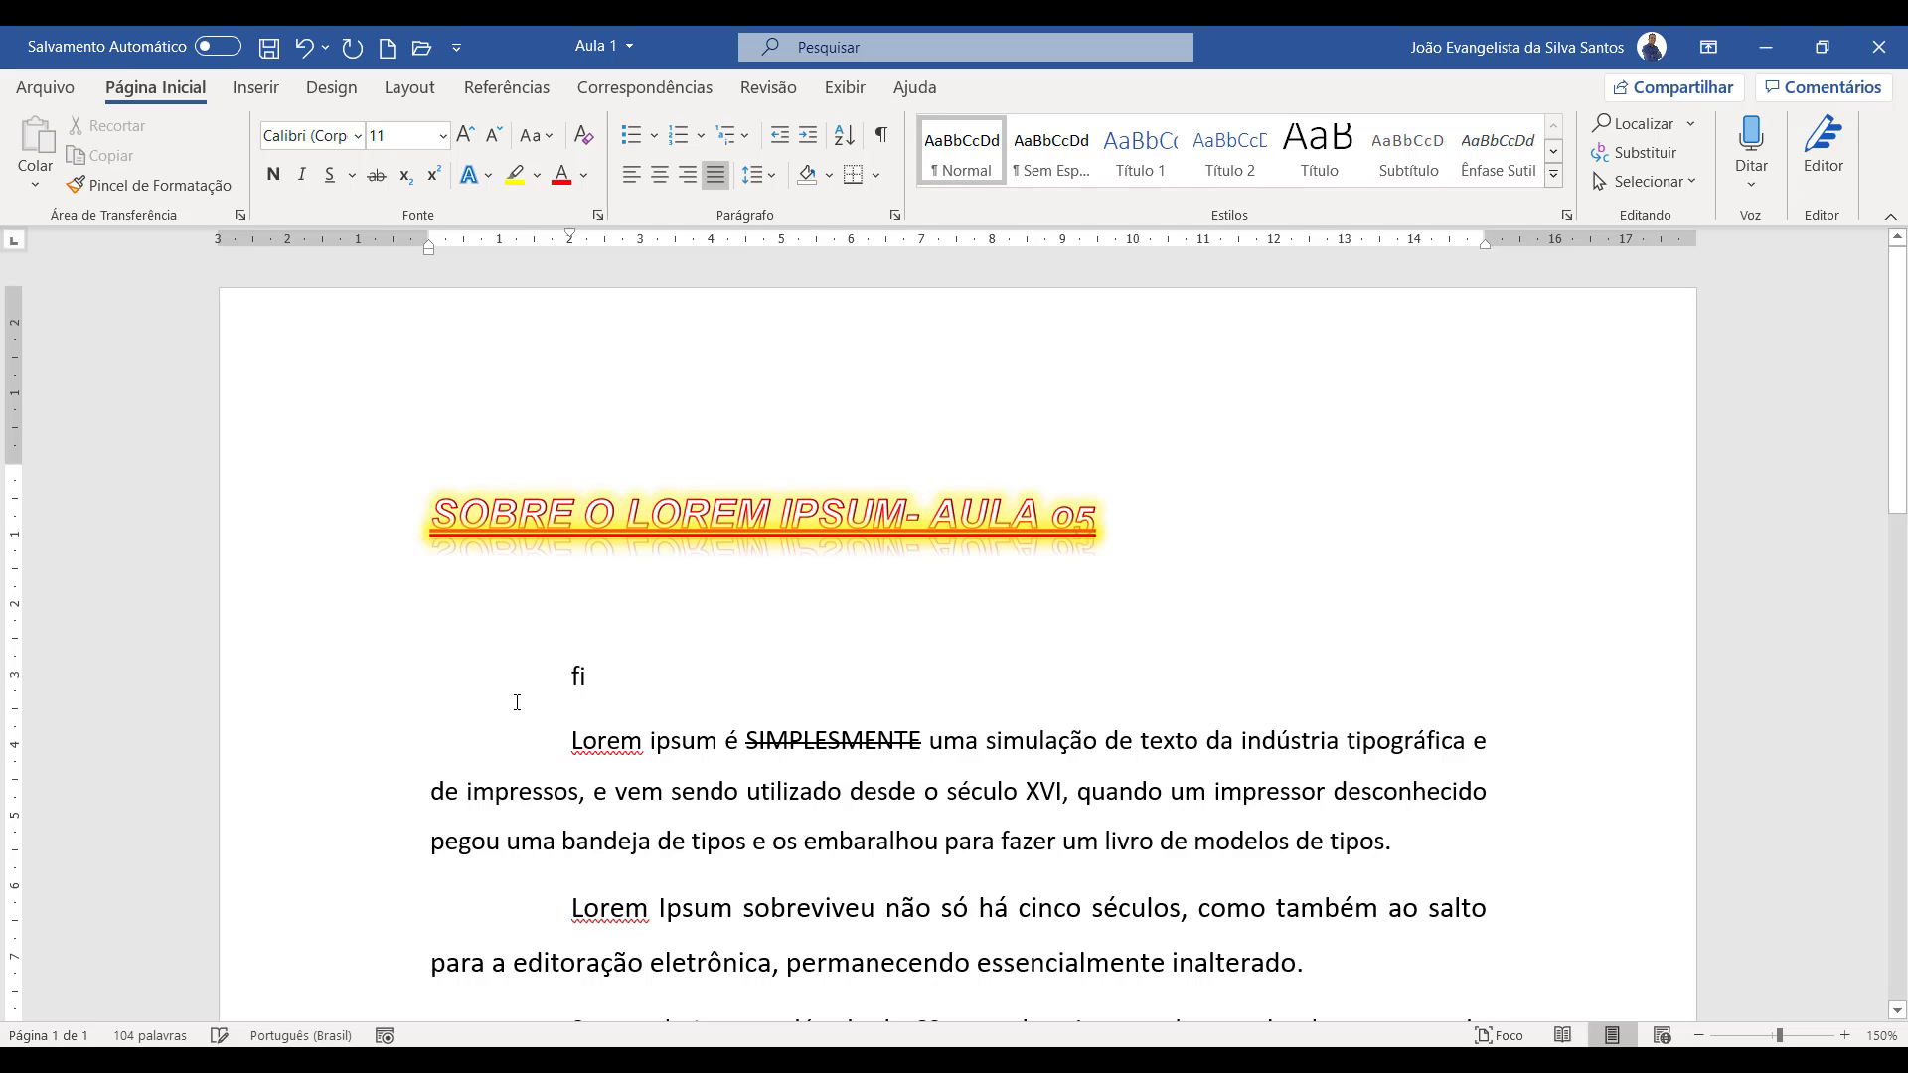
# - Increase the font size of the "fi" line to 72
pyautogui.click(343, 682)
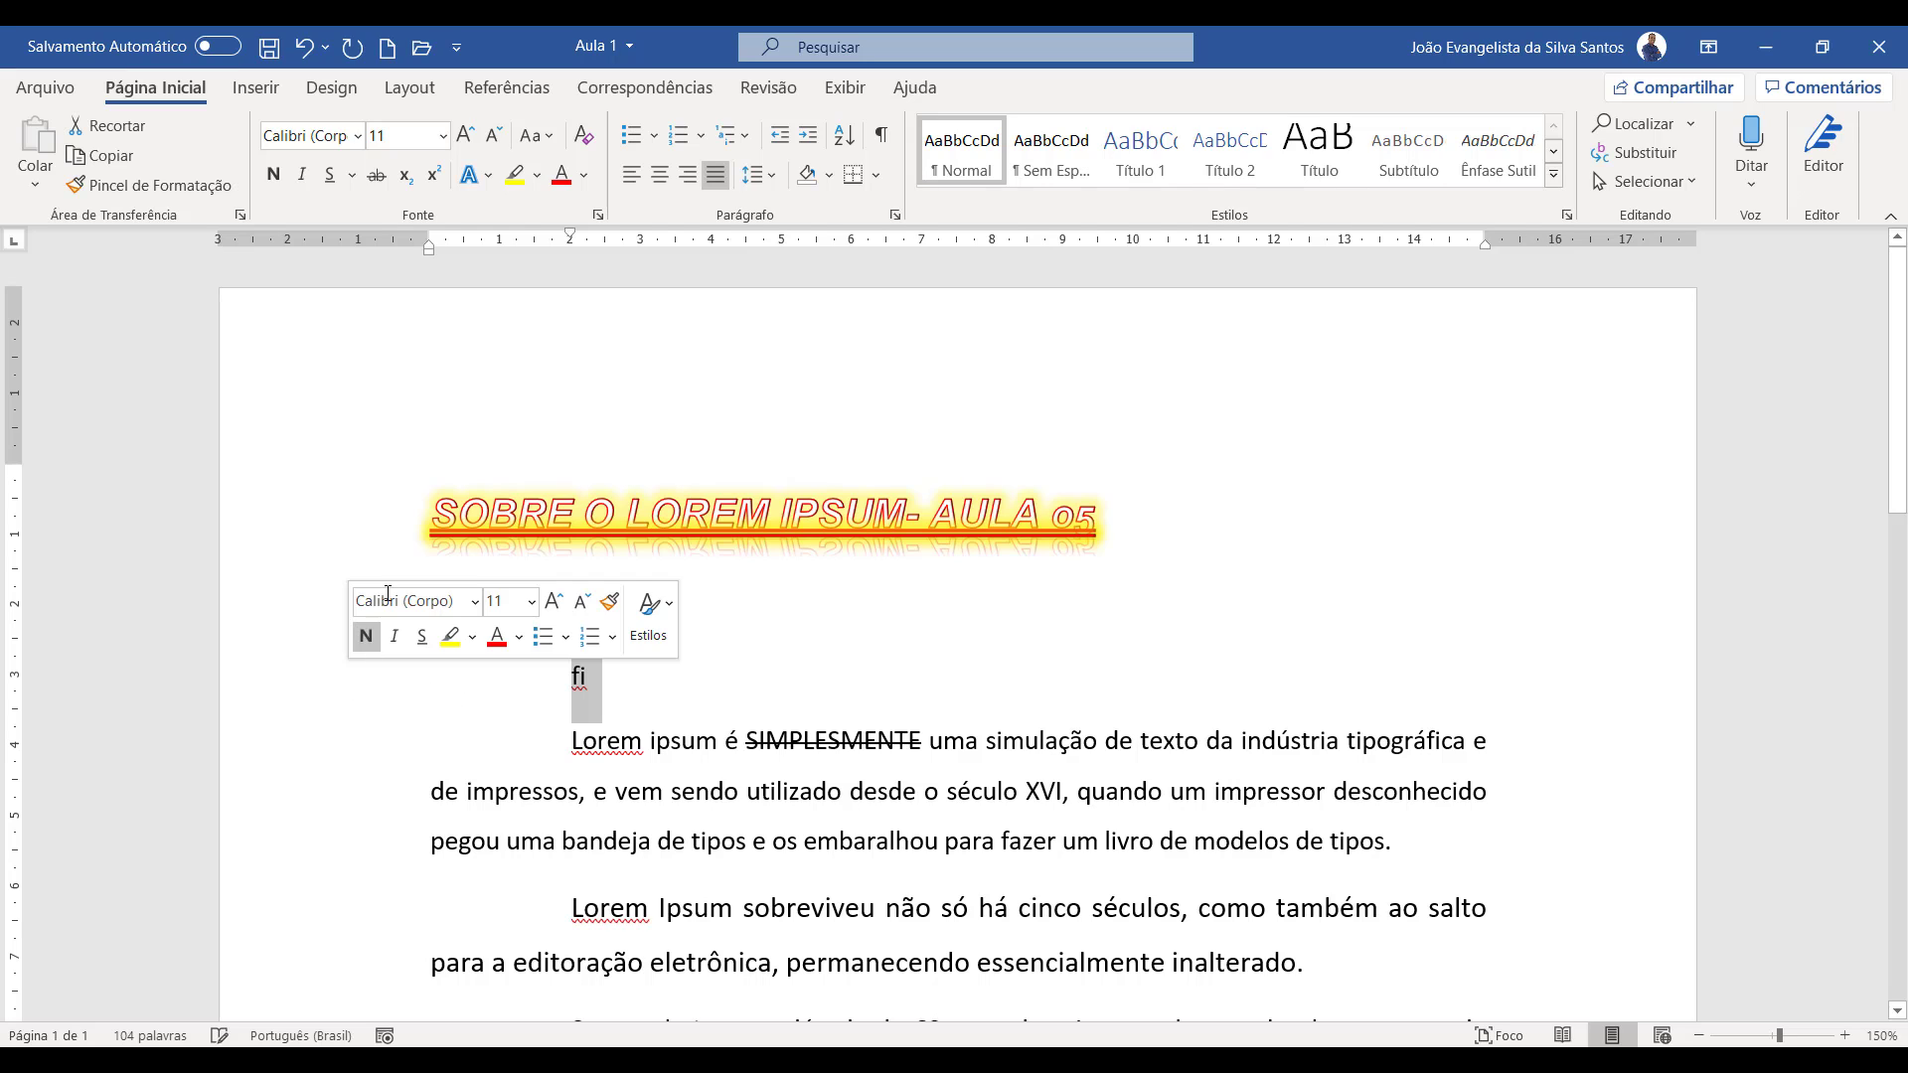
pyautogui.click(466, 134)
pyautogui.click(465, 135)
pyautogui.click(465, 134)
pyautogui.click(466, 134)
pyautogui.click(465, 134)
pyautogui.click(465, 135)
pyautogui.click(465, 134)
pyautogui.click(465, 134)
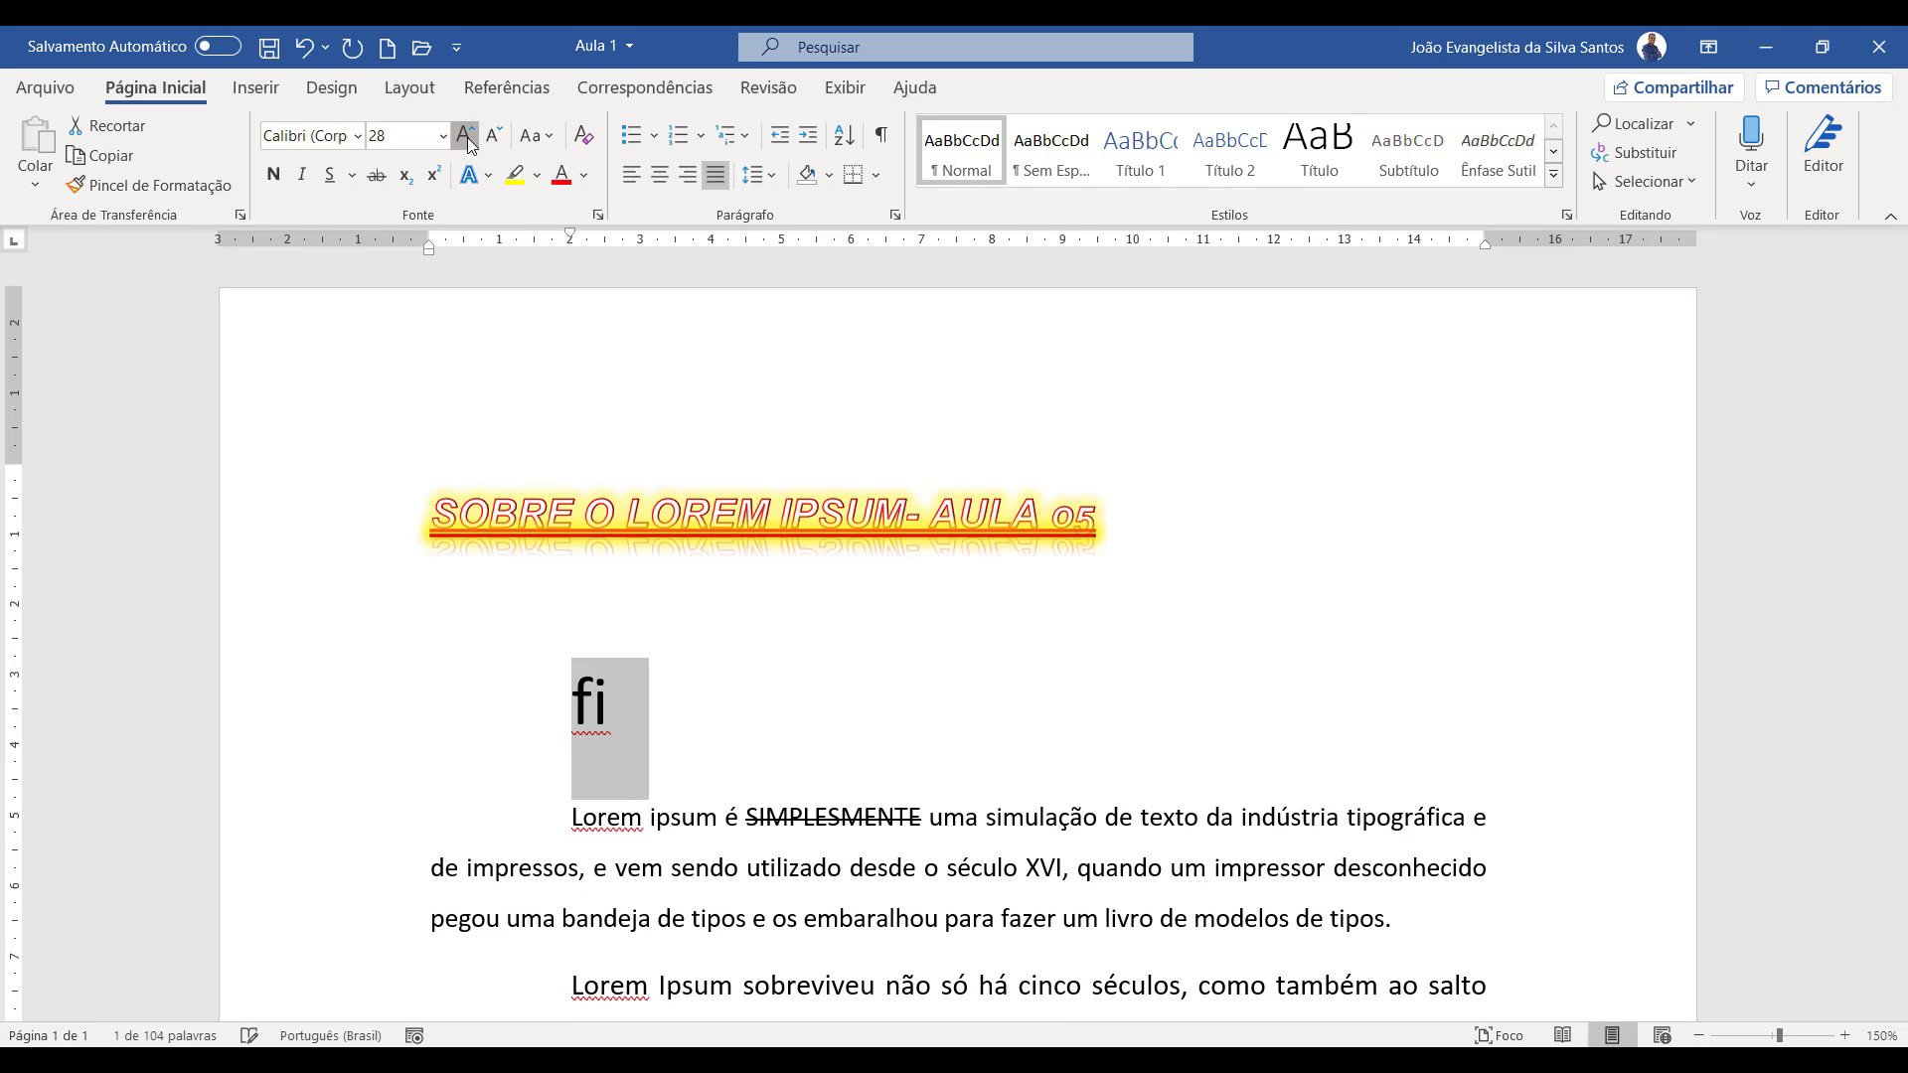
pyautogui.click(465, 134)
pyautogui.click(465, 134)
pyautogui.click(465, 135)
pyautogui.click(465, 134)
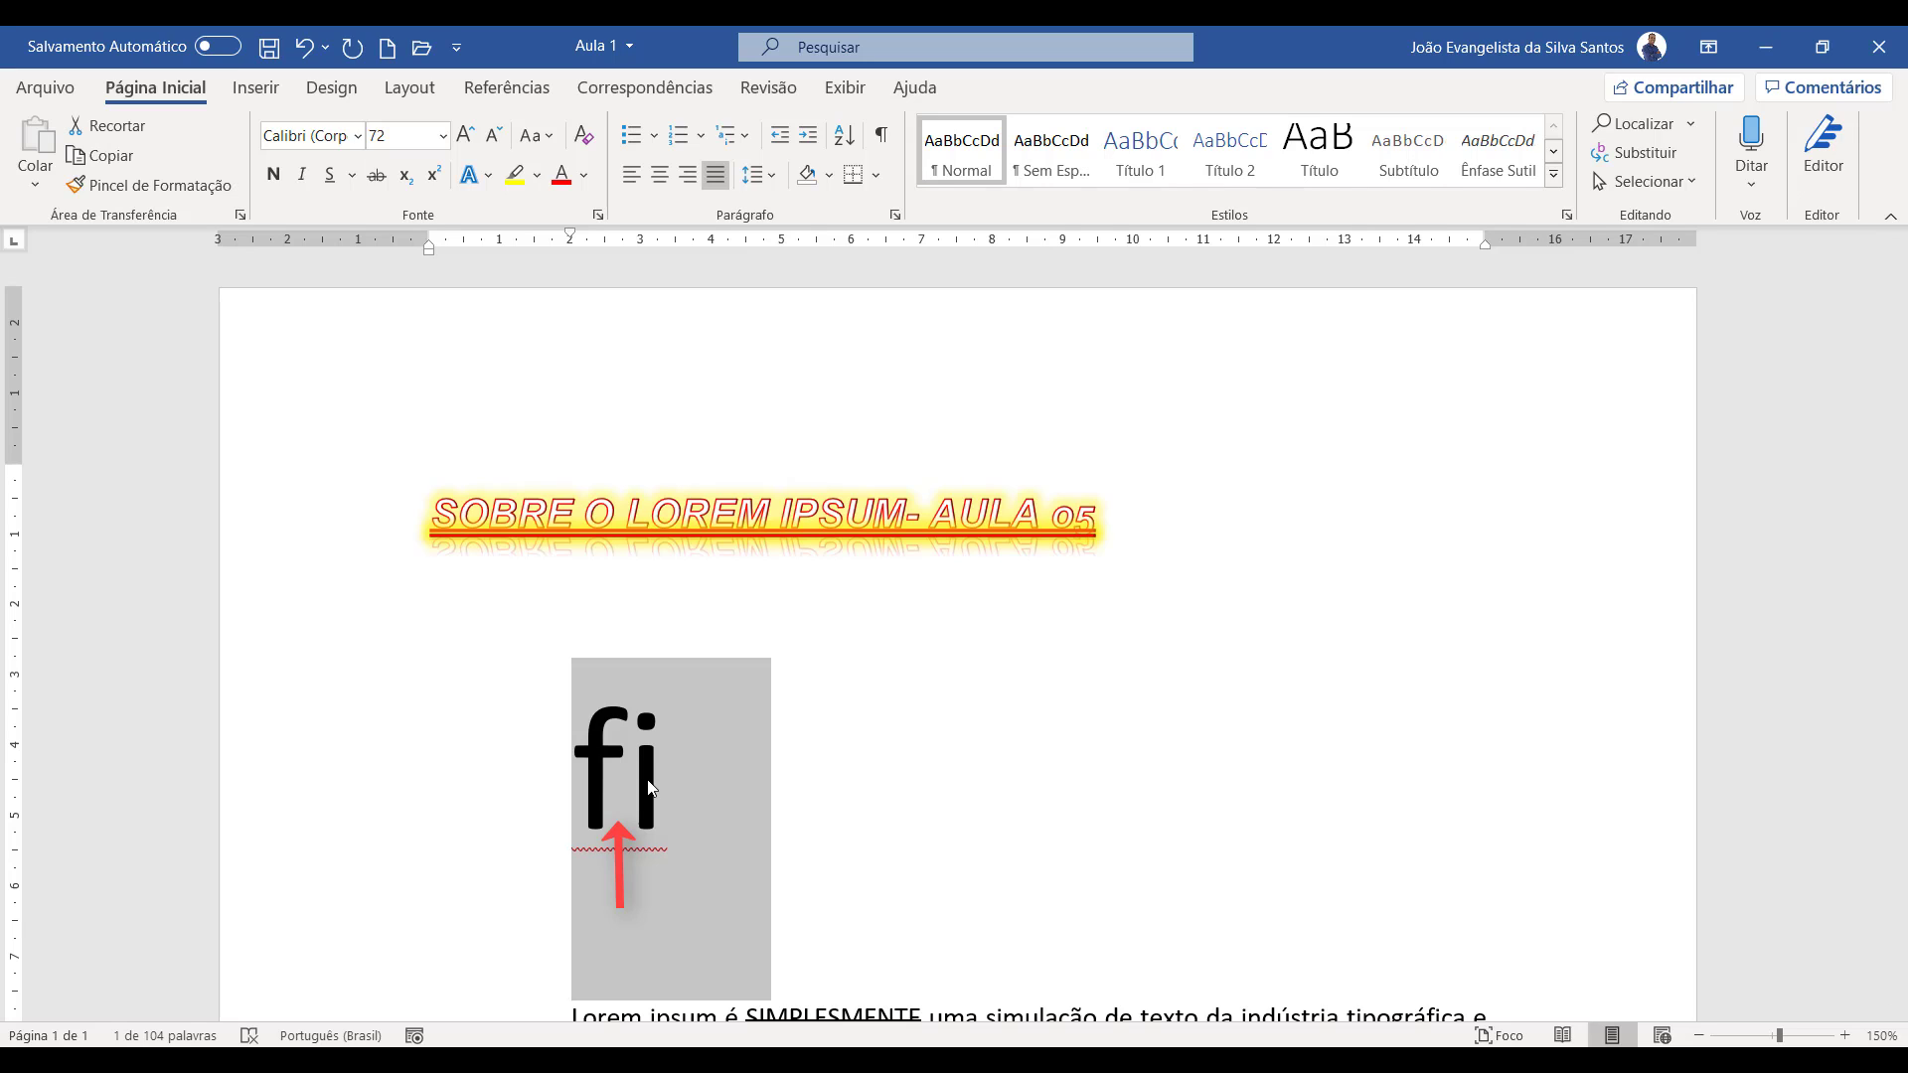
# - Enable Todas as Ligaduras for the enlarged "fi" text and delete that line
pyautogui.click(474, 175)
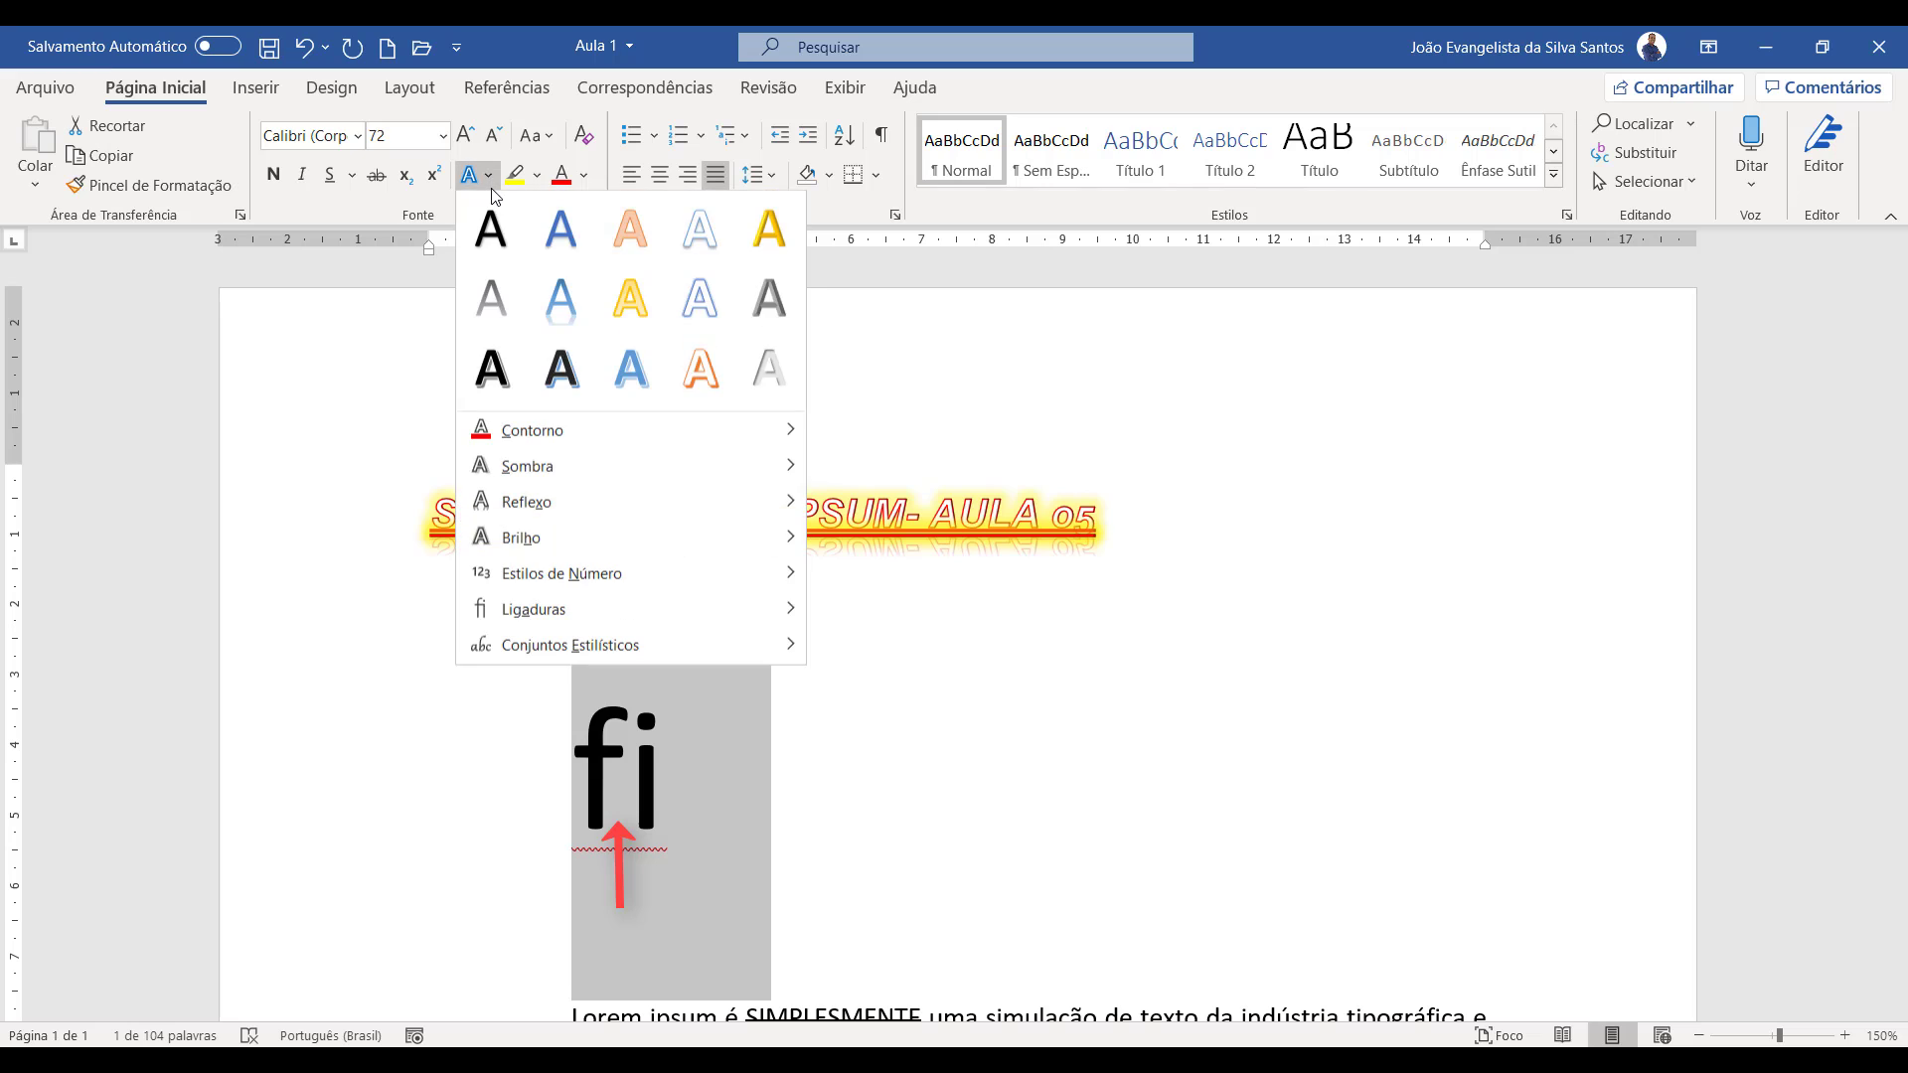
pyautogui.moveTo(560, 616)
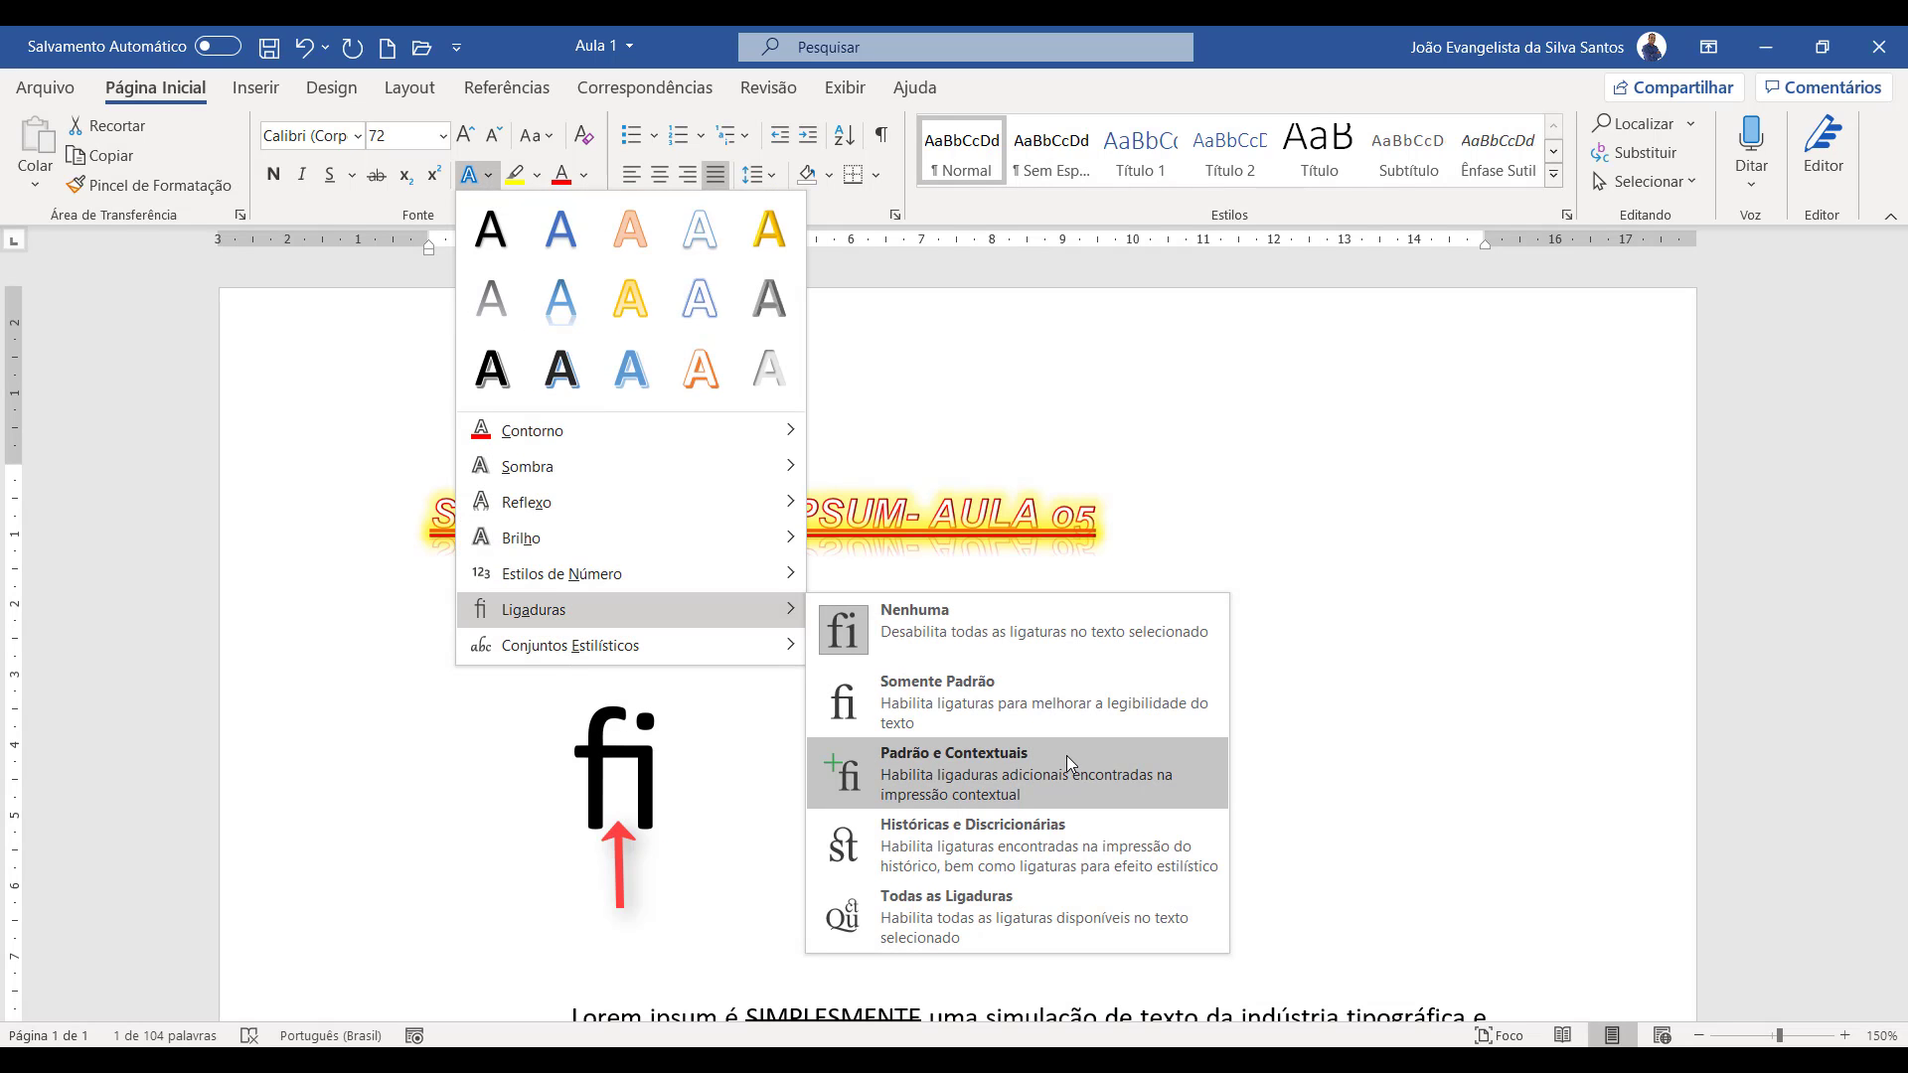
pyautogui.click(1072, 915)
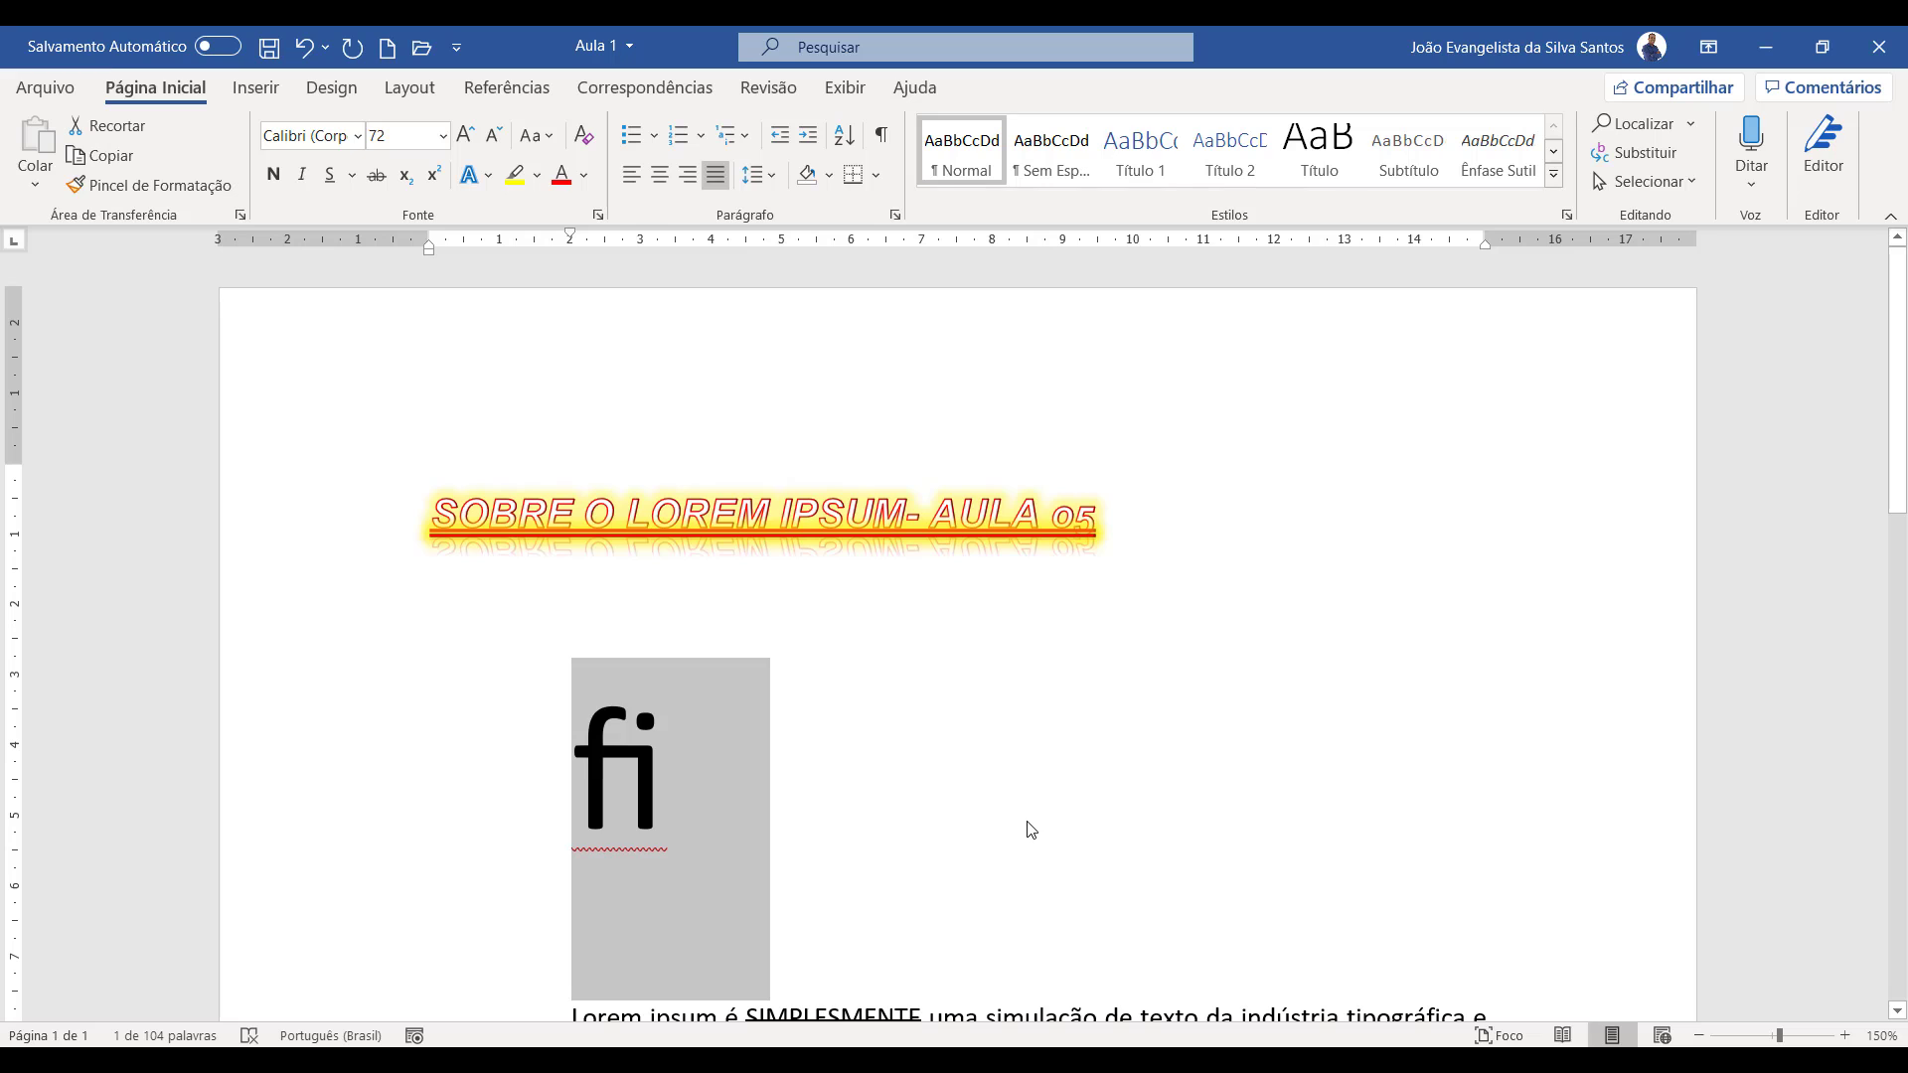
pyautogui.press('Delete')
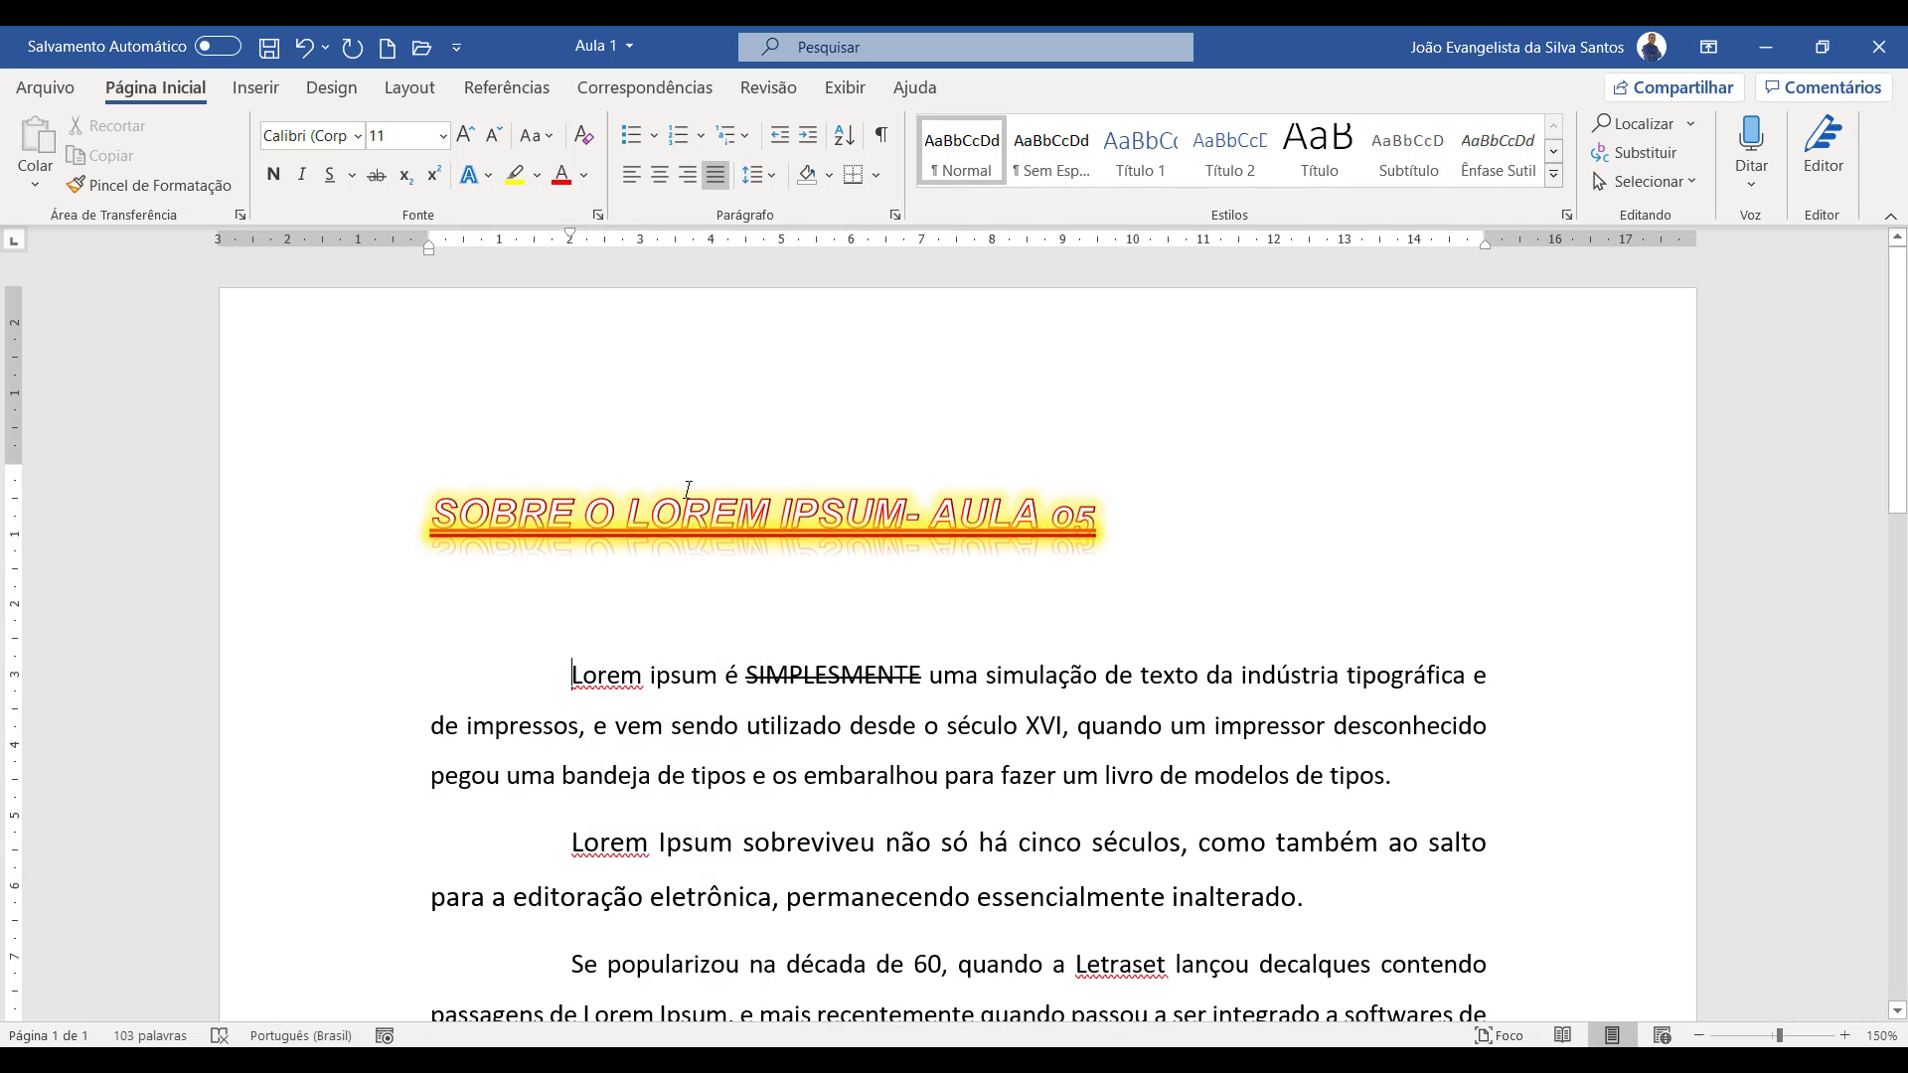
# - Apply the first Individual stylistic set to the title and deselect it
pyautogui.click(488, 176)
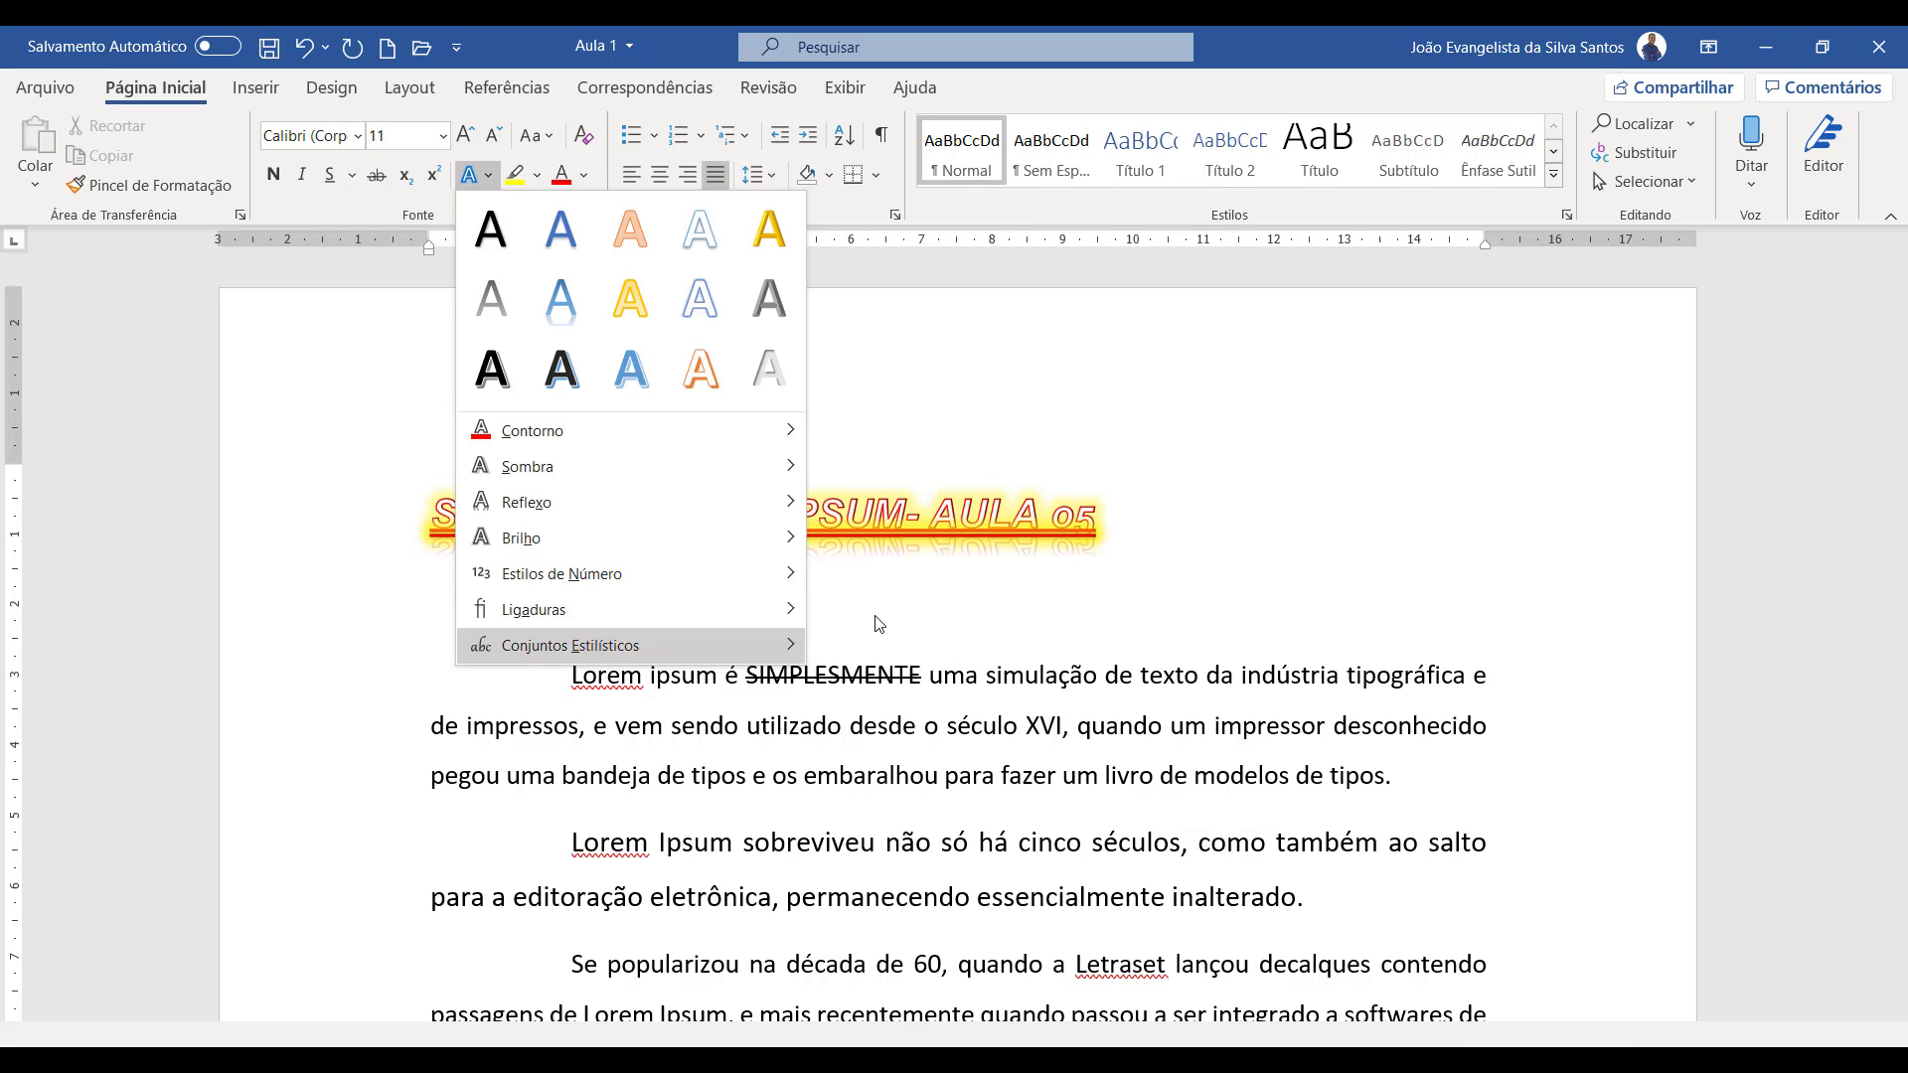
pyautogui.click(387, 559)
pyautogui.click(341, 524)
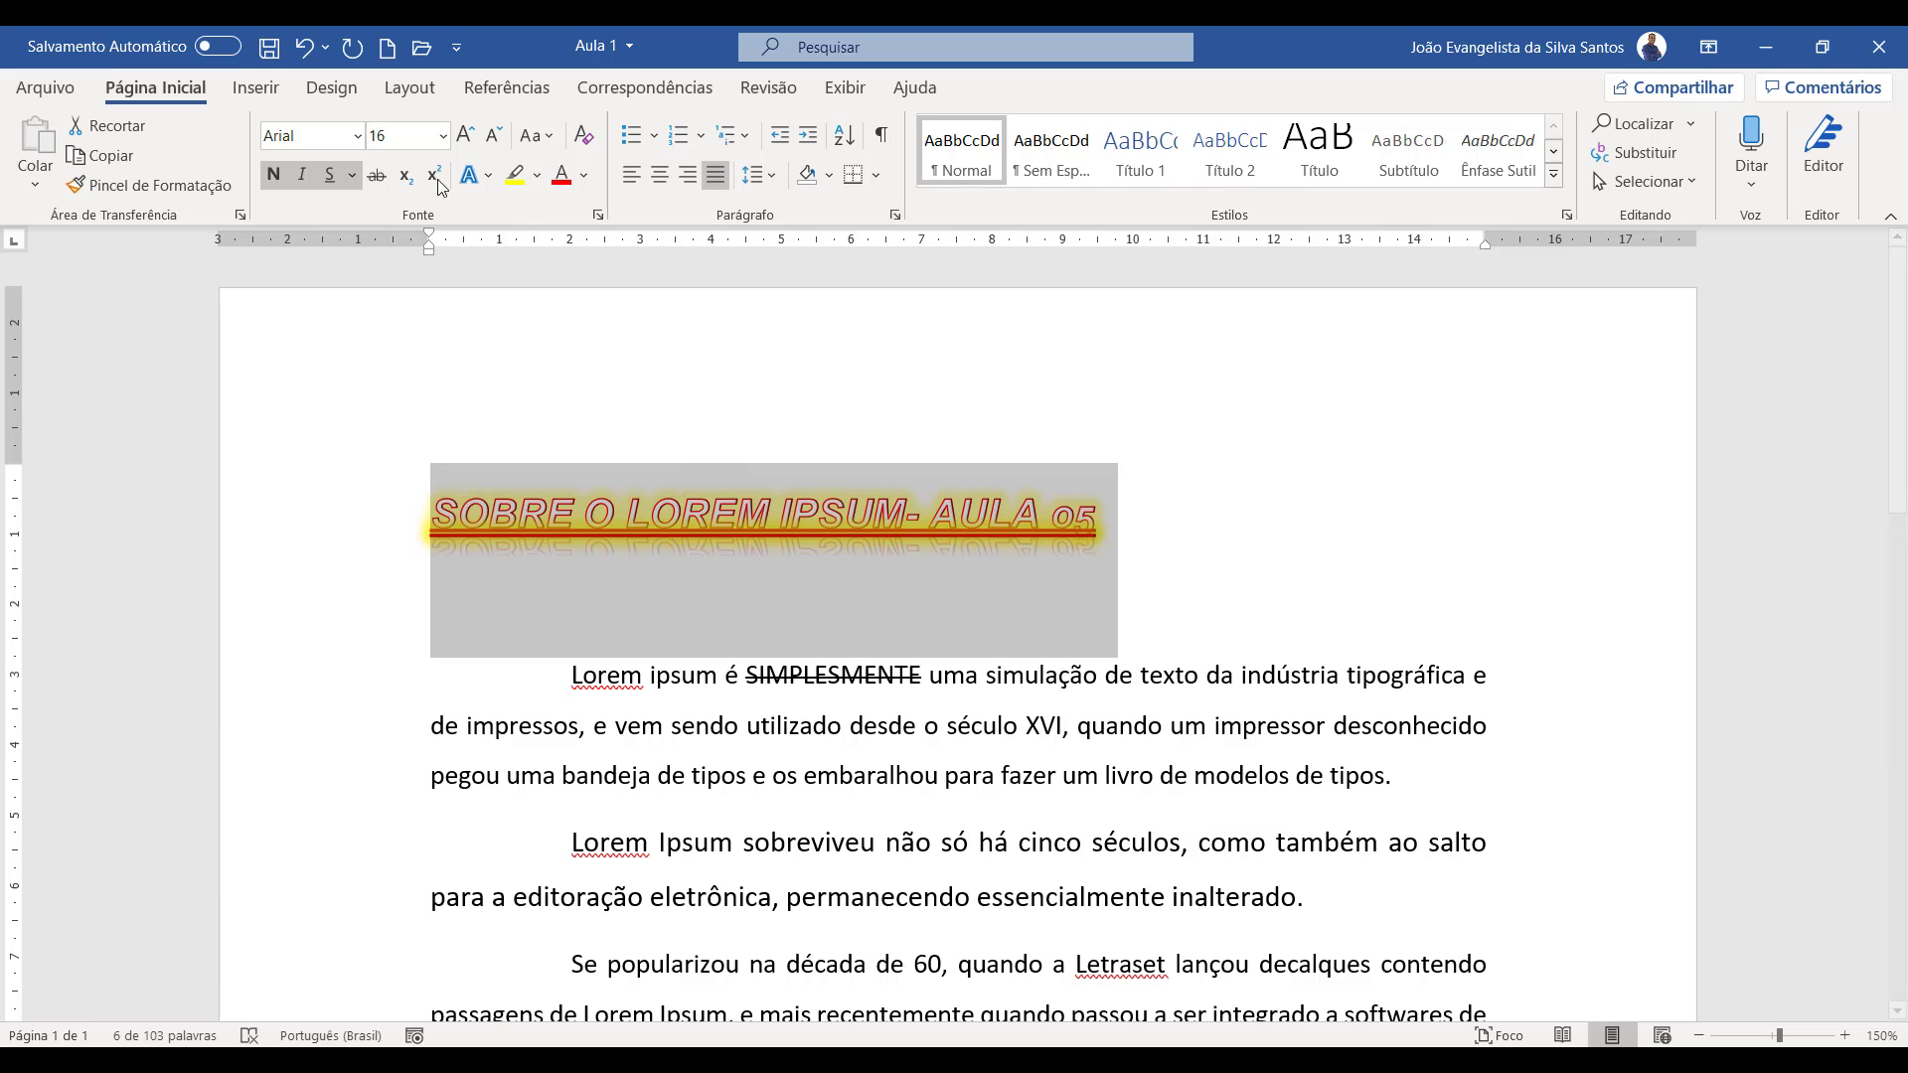
pyautogui.click(489, 176)
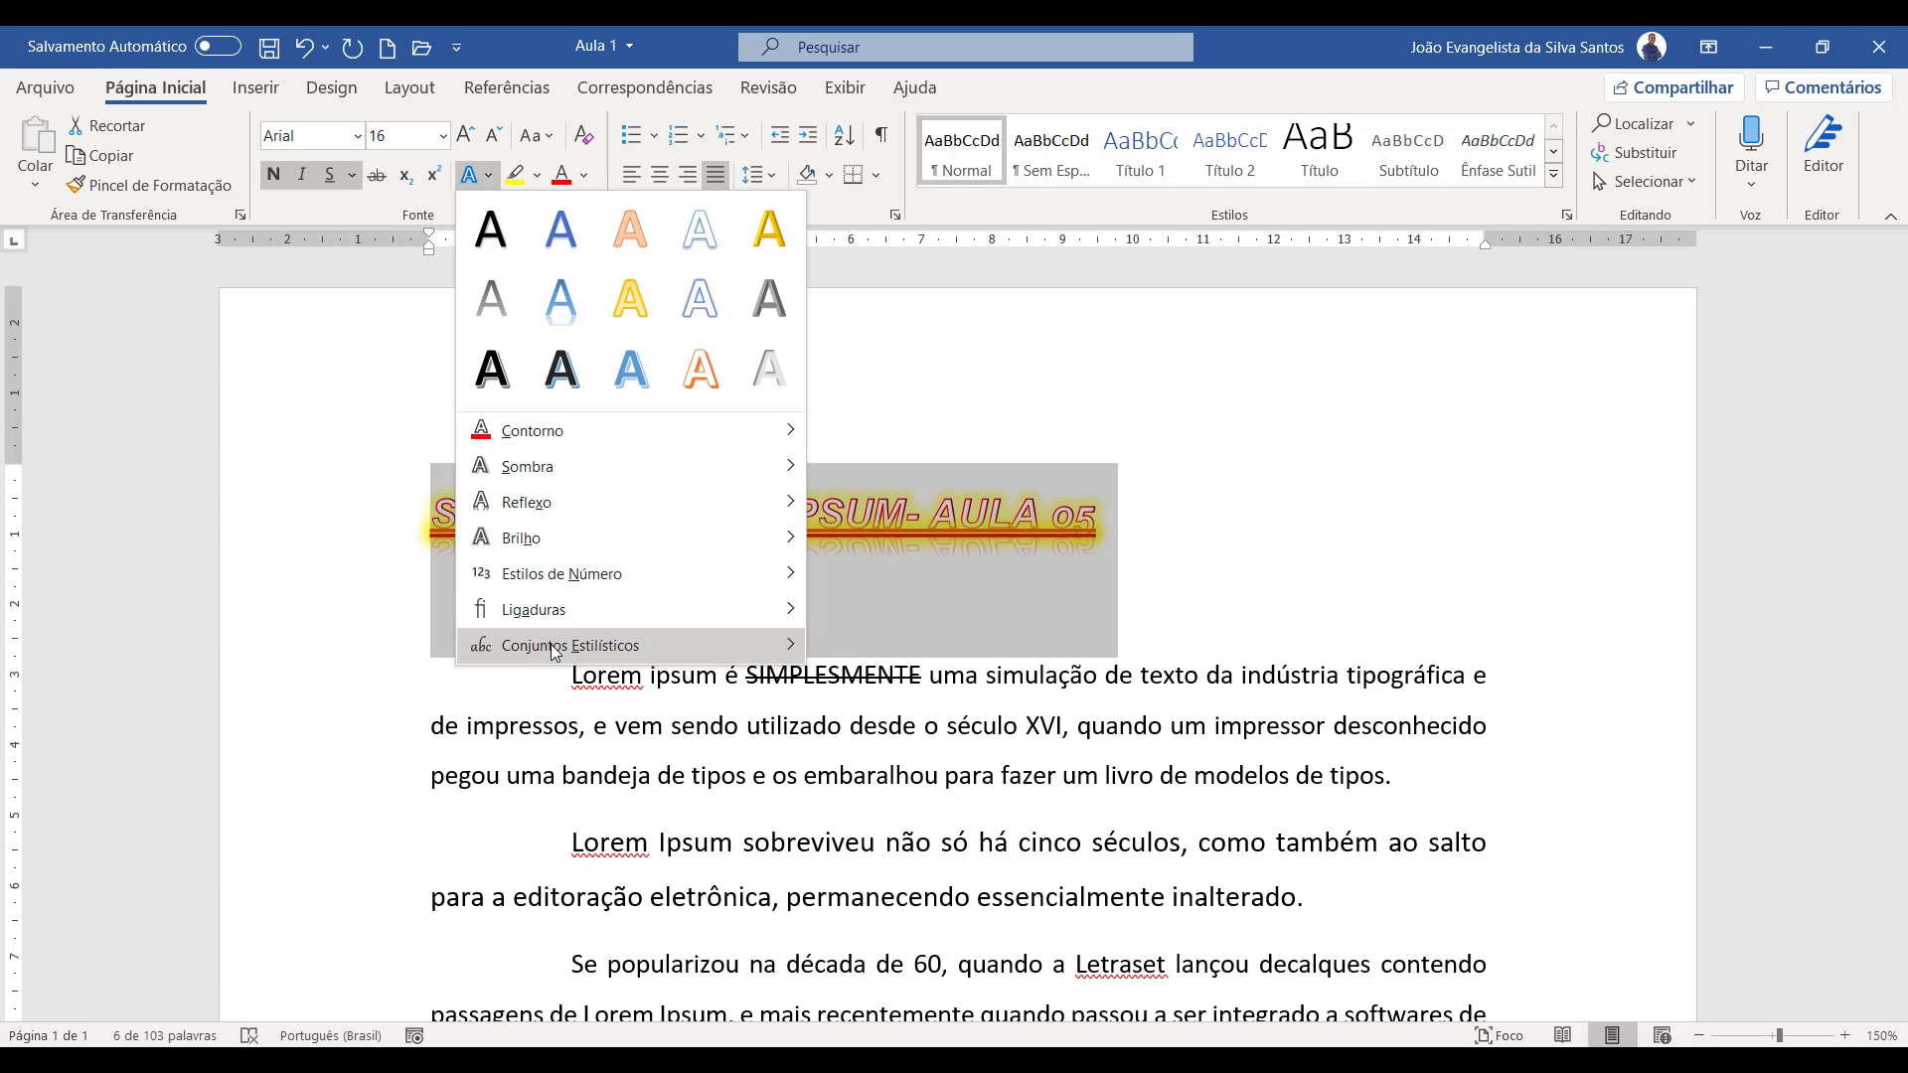
pyautogui.click(790, 645)
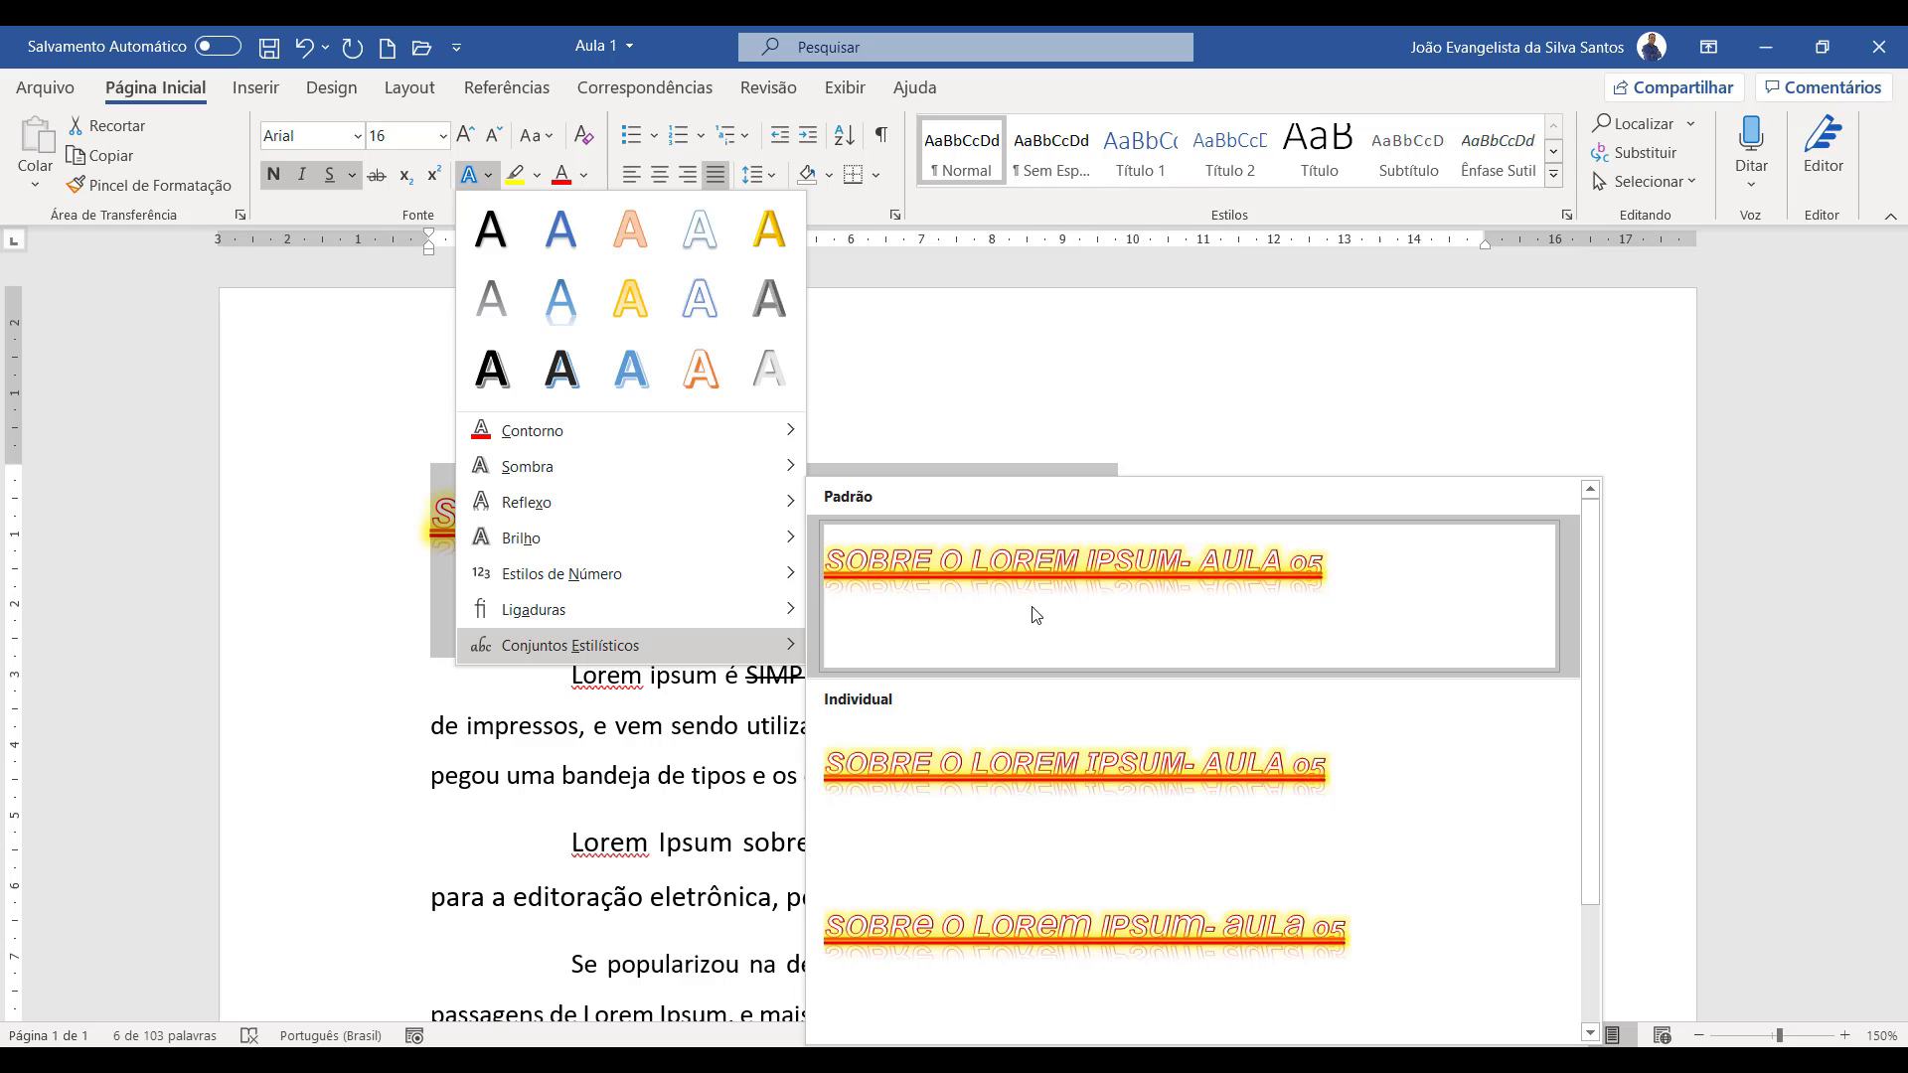
pyautogui.click(1043, 788)
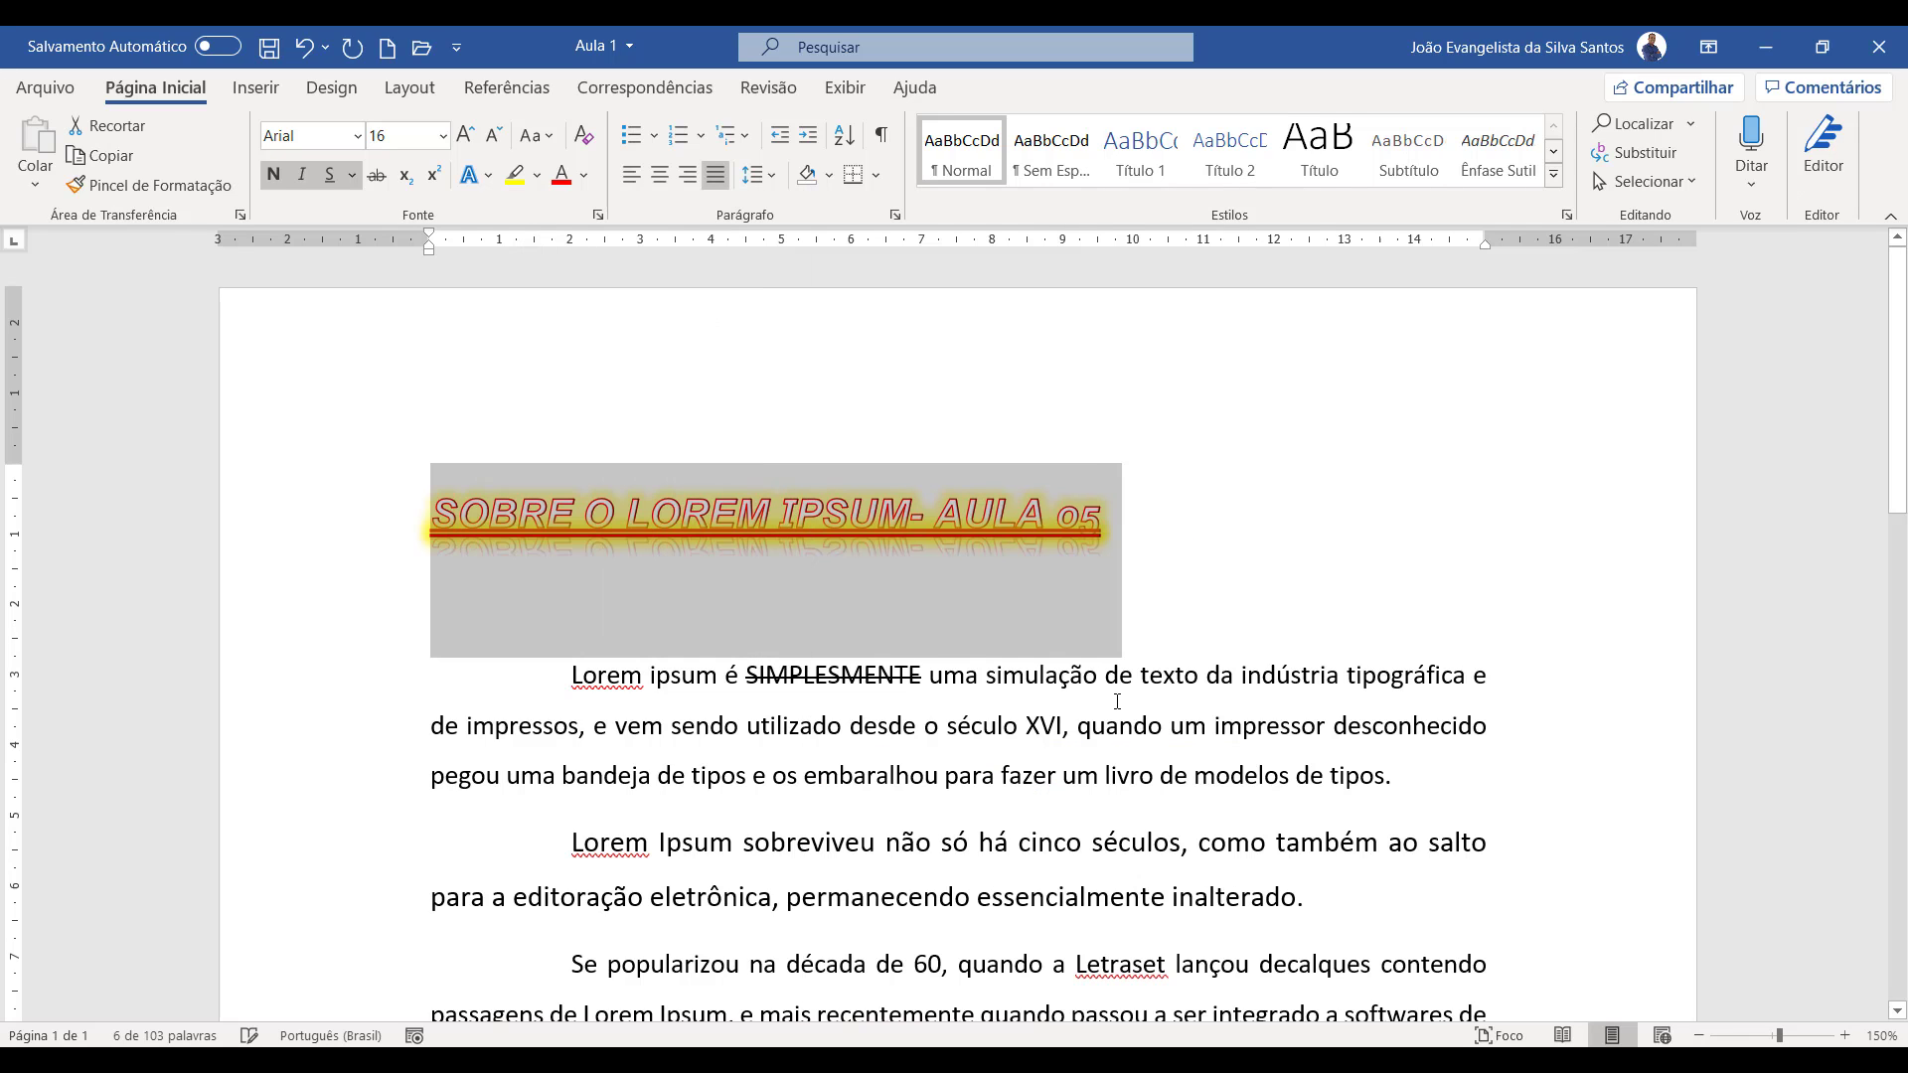
pyautogui.click(1195, 652)
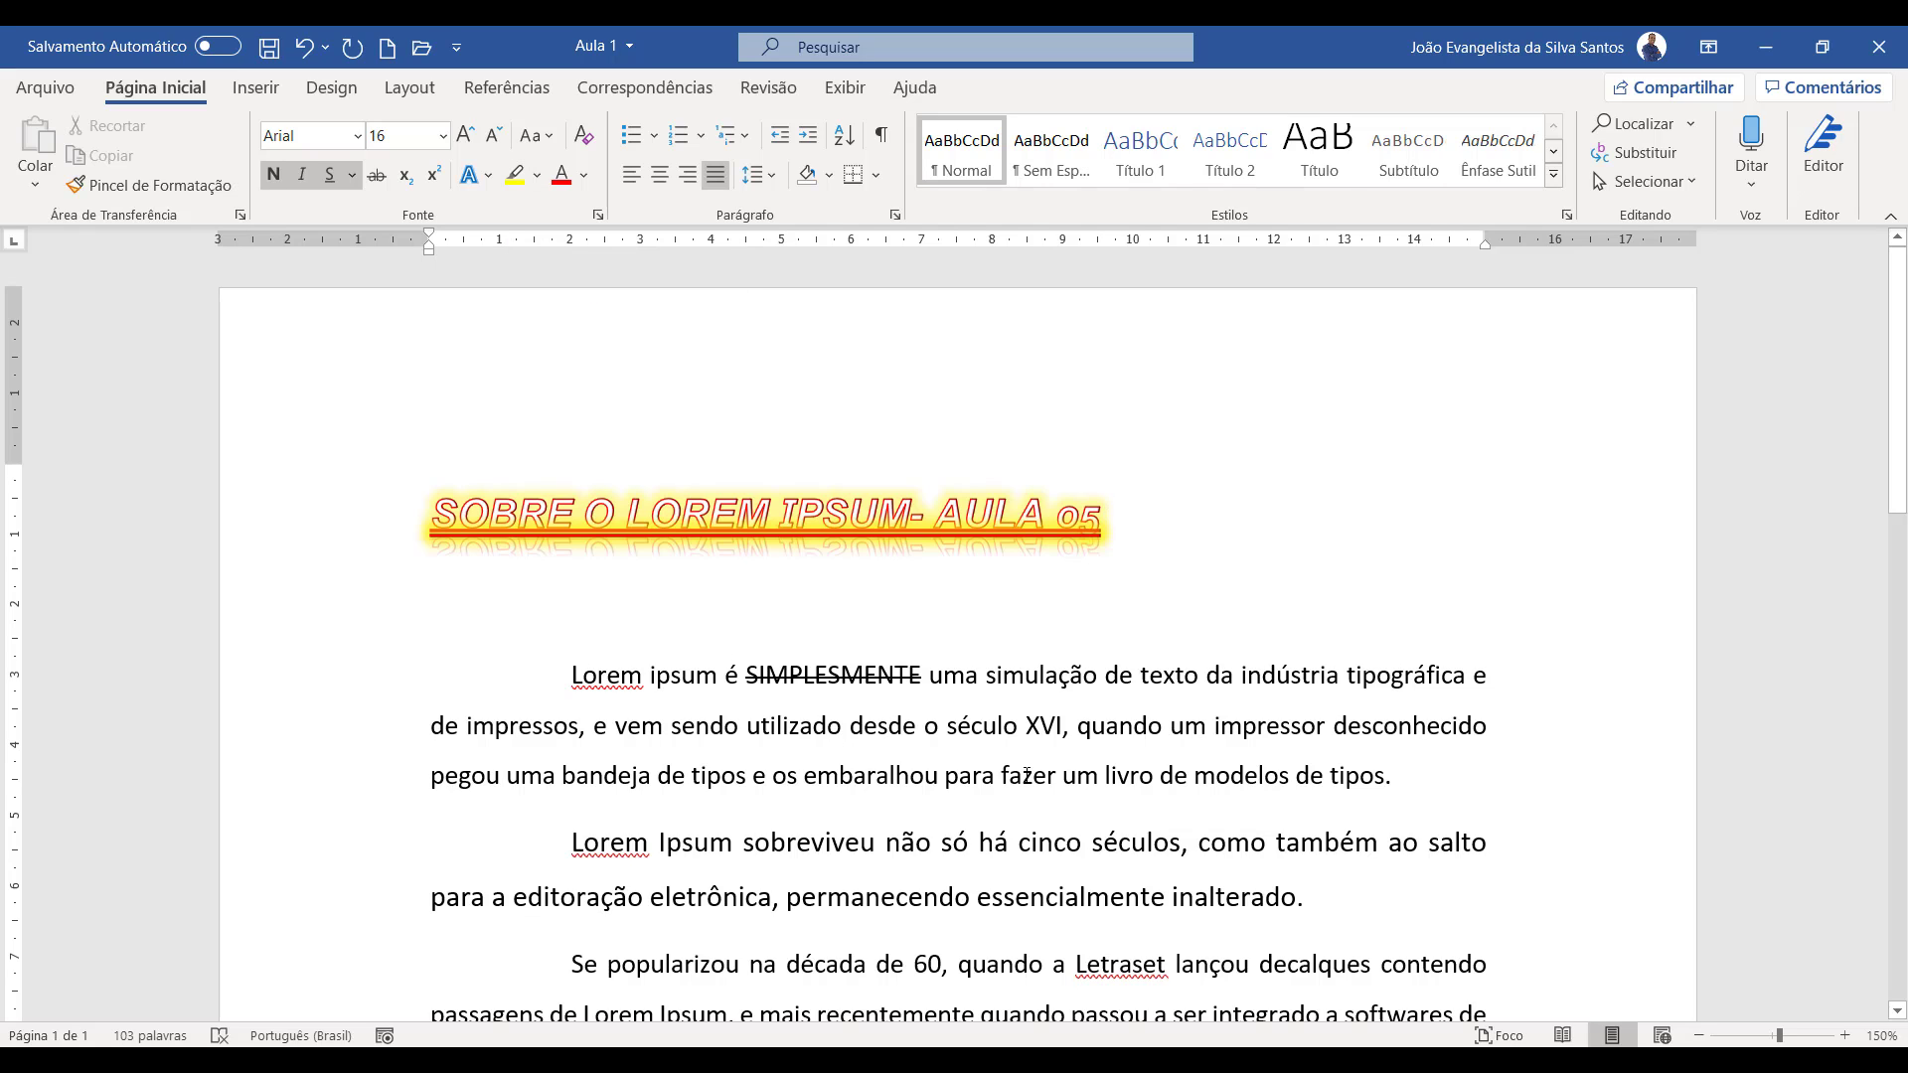
# - Highlight "para fazer um livro de modelos de tipos" in the first body paragraph in yellow
pyautogui.click(1027, 779)
pyautogui.moveTo(952, 782); pyautogui.dragTo(1377, 795)
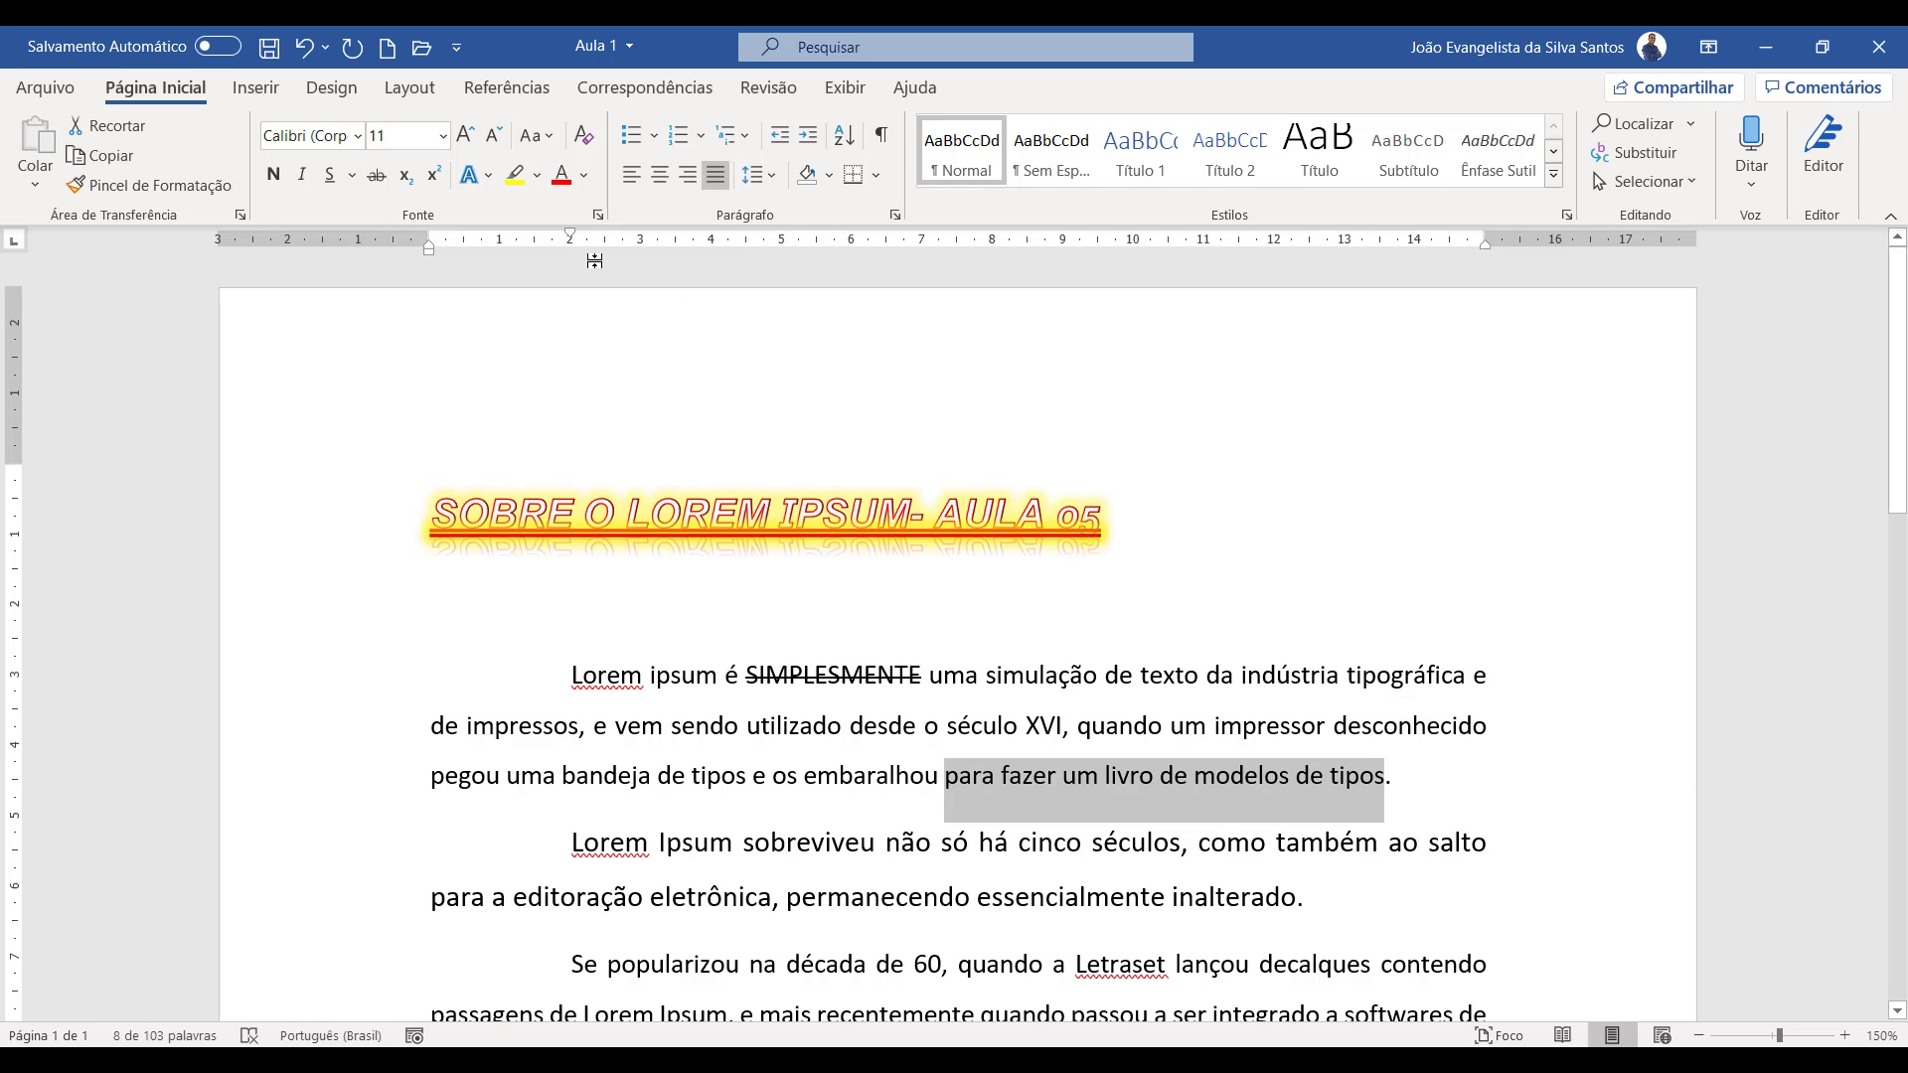
pyautogui.click(540, 176)
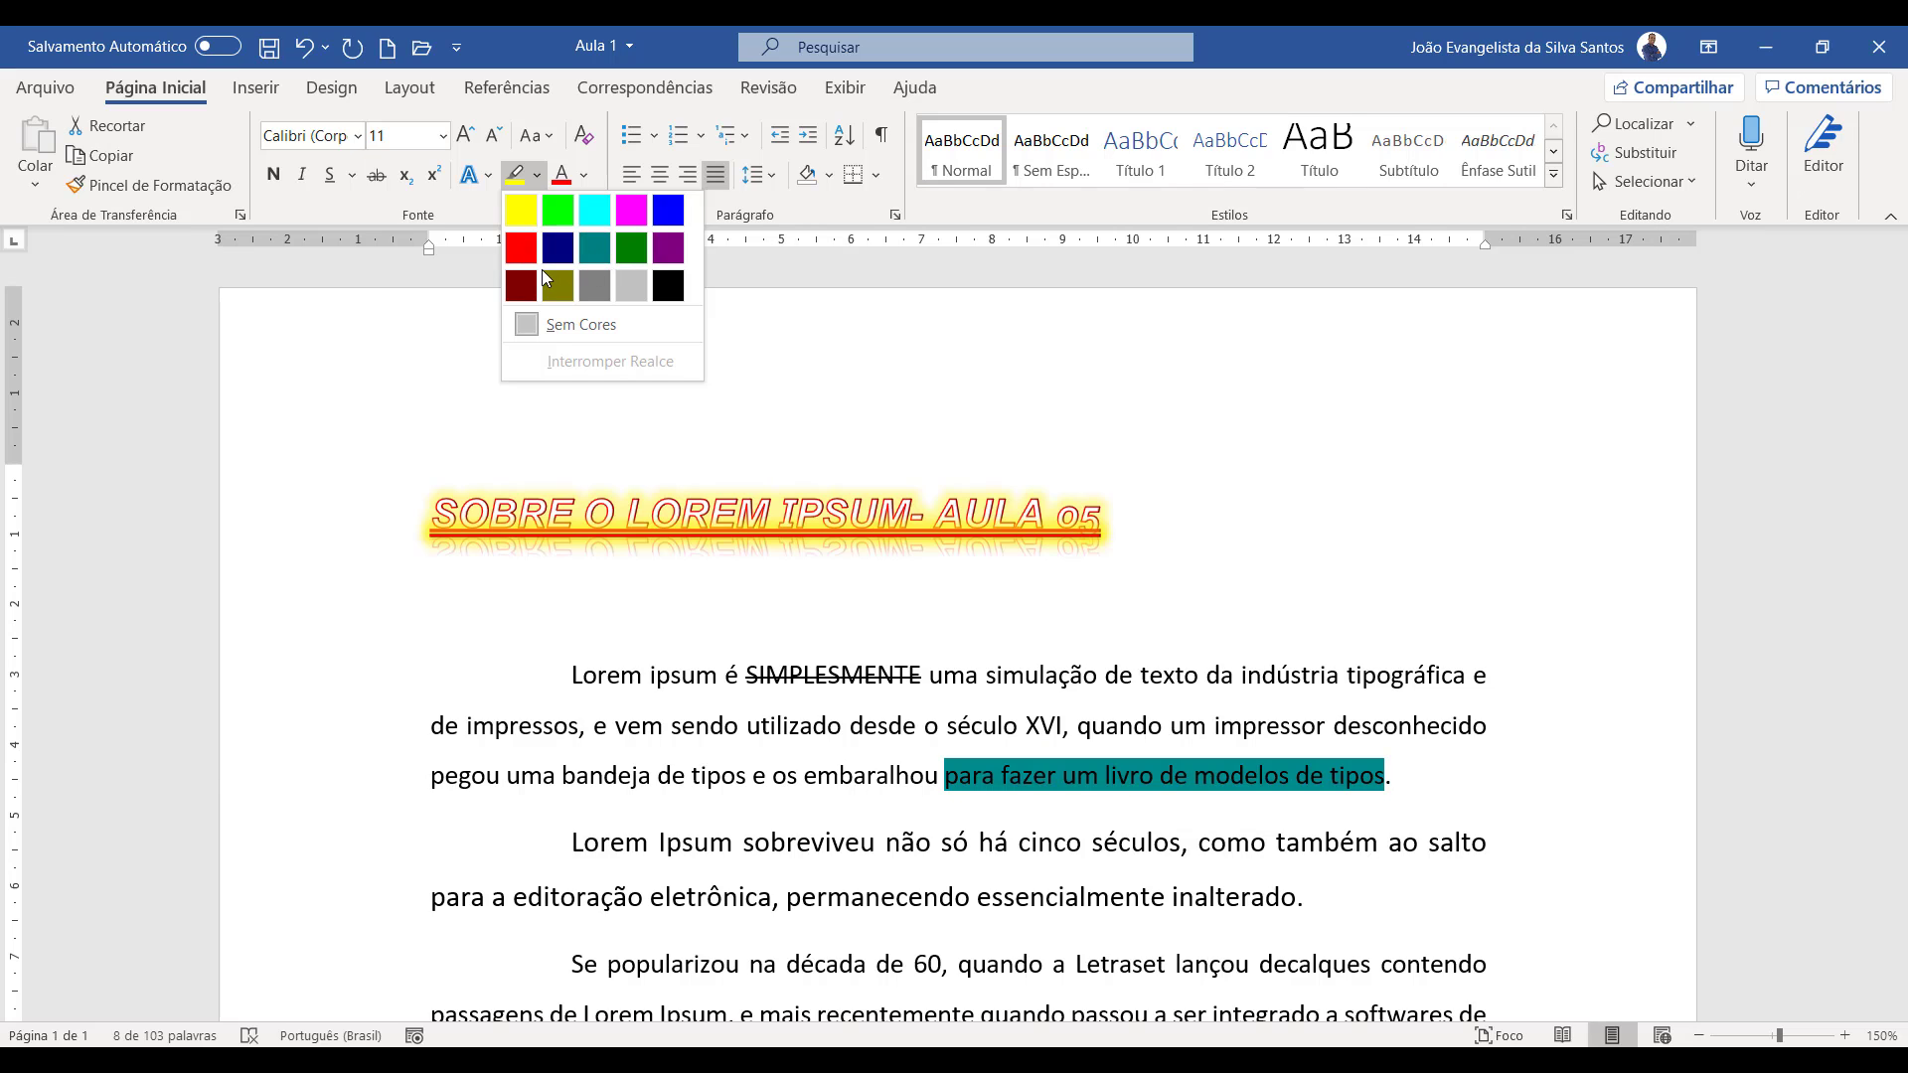
pyautogui.click(522, 219)
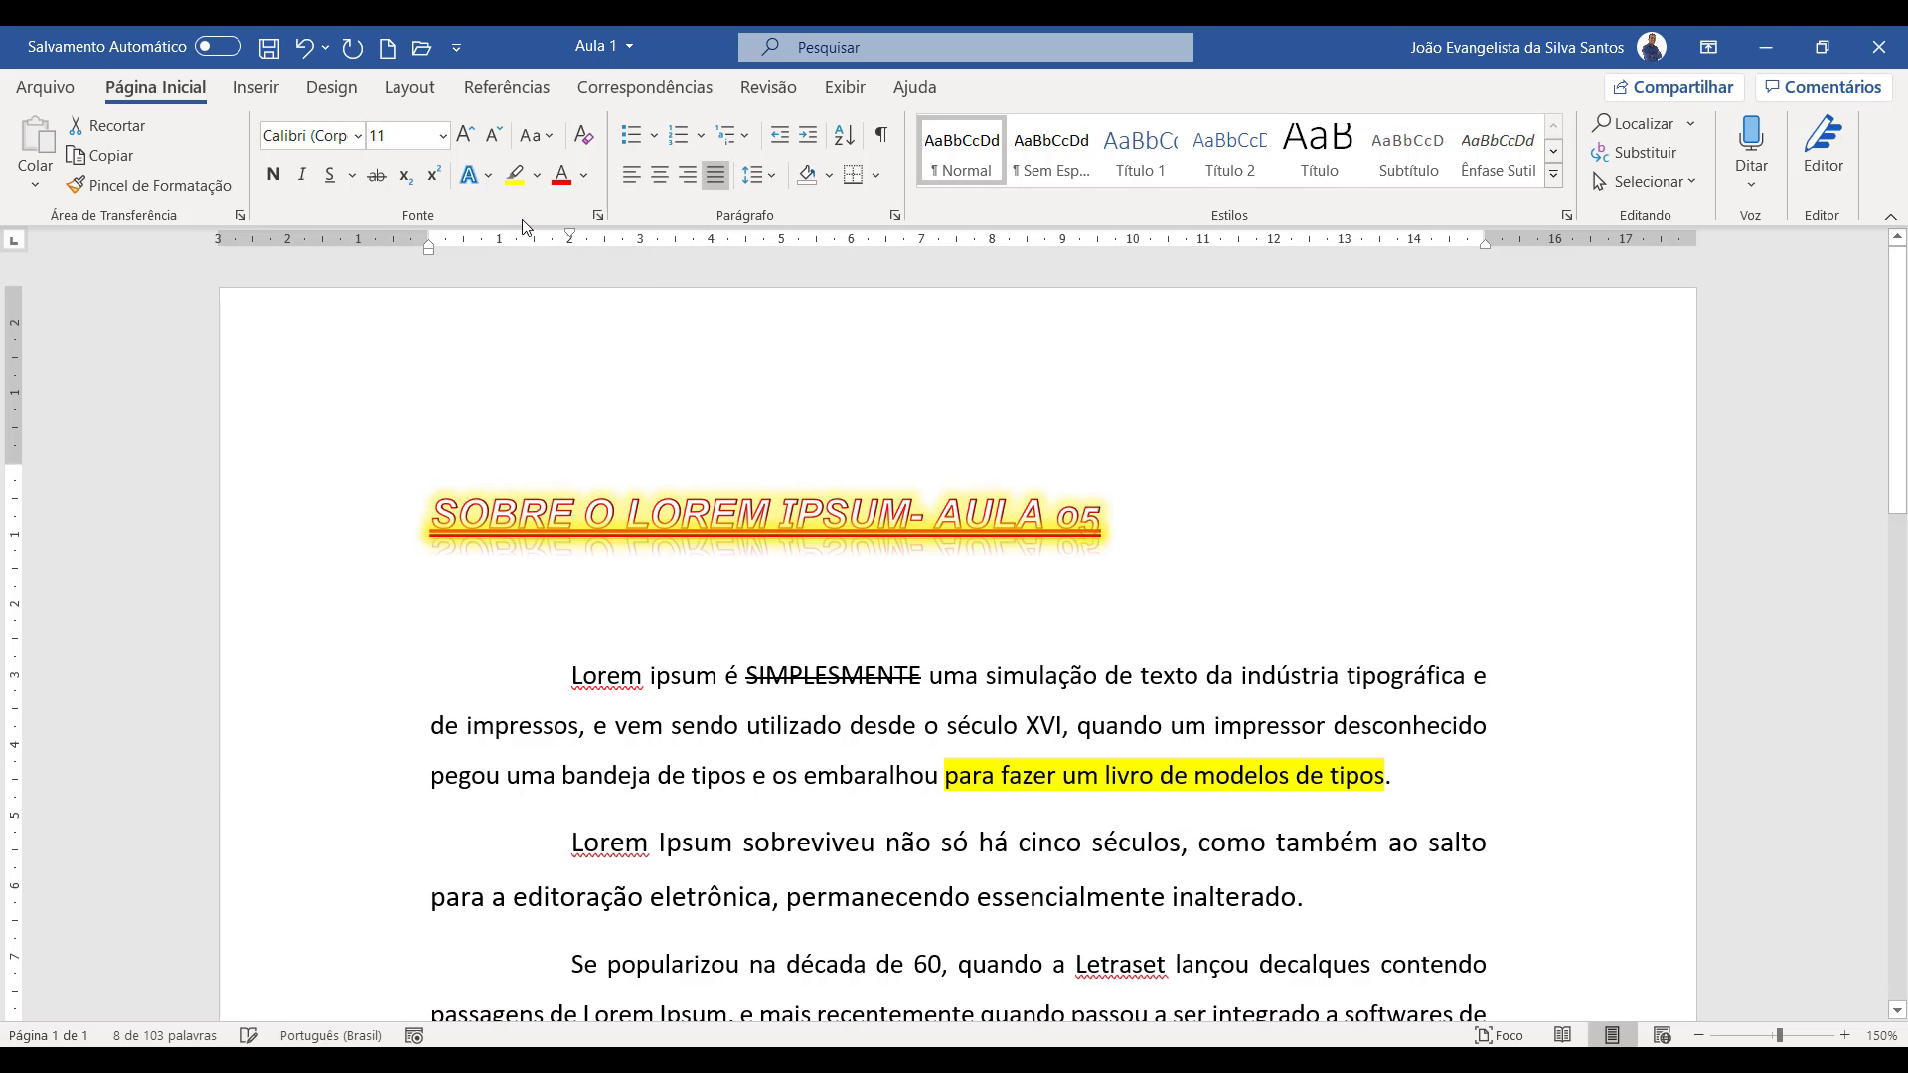
# - Remove the yellow highlight from "para fazer um livro de modelos de tipos" in the first body paragraph and deselect it
pyautogui.press('Right')
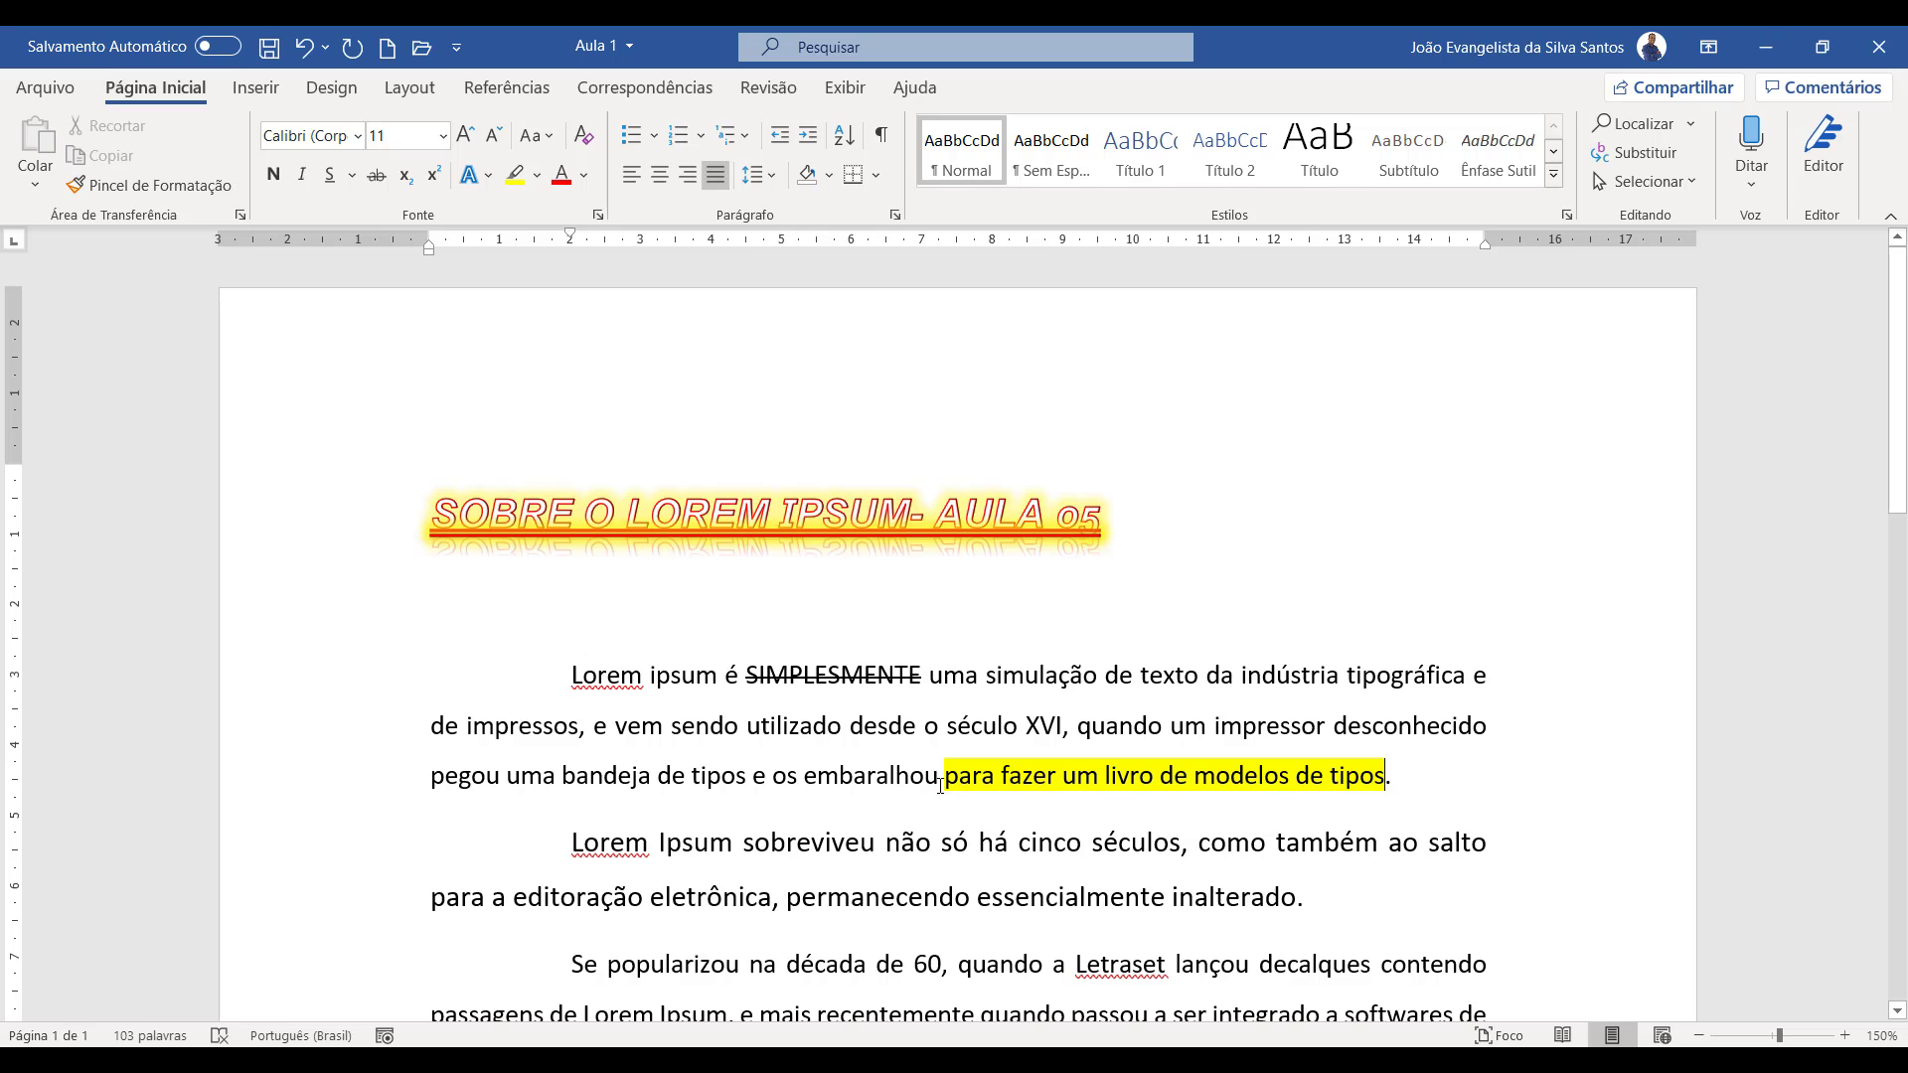
pyautogui.moveTo(944, 777); pyautogui.dragTo(1390, 776)
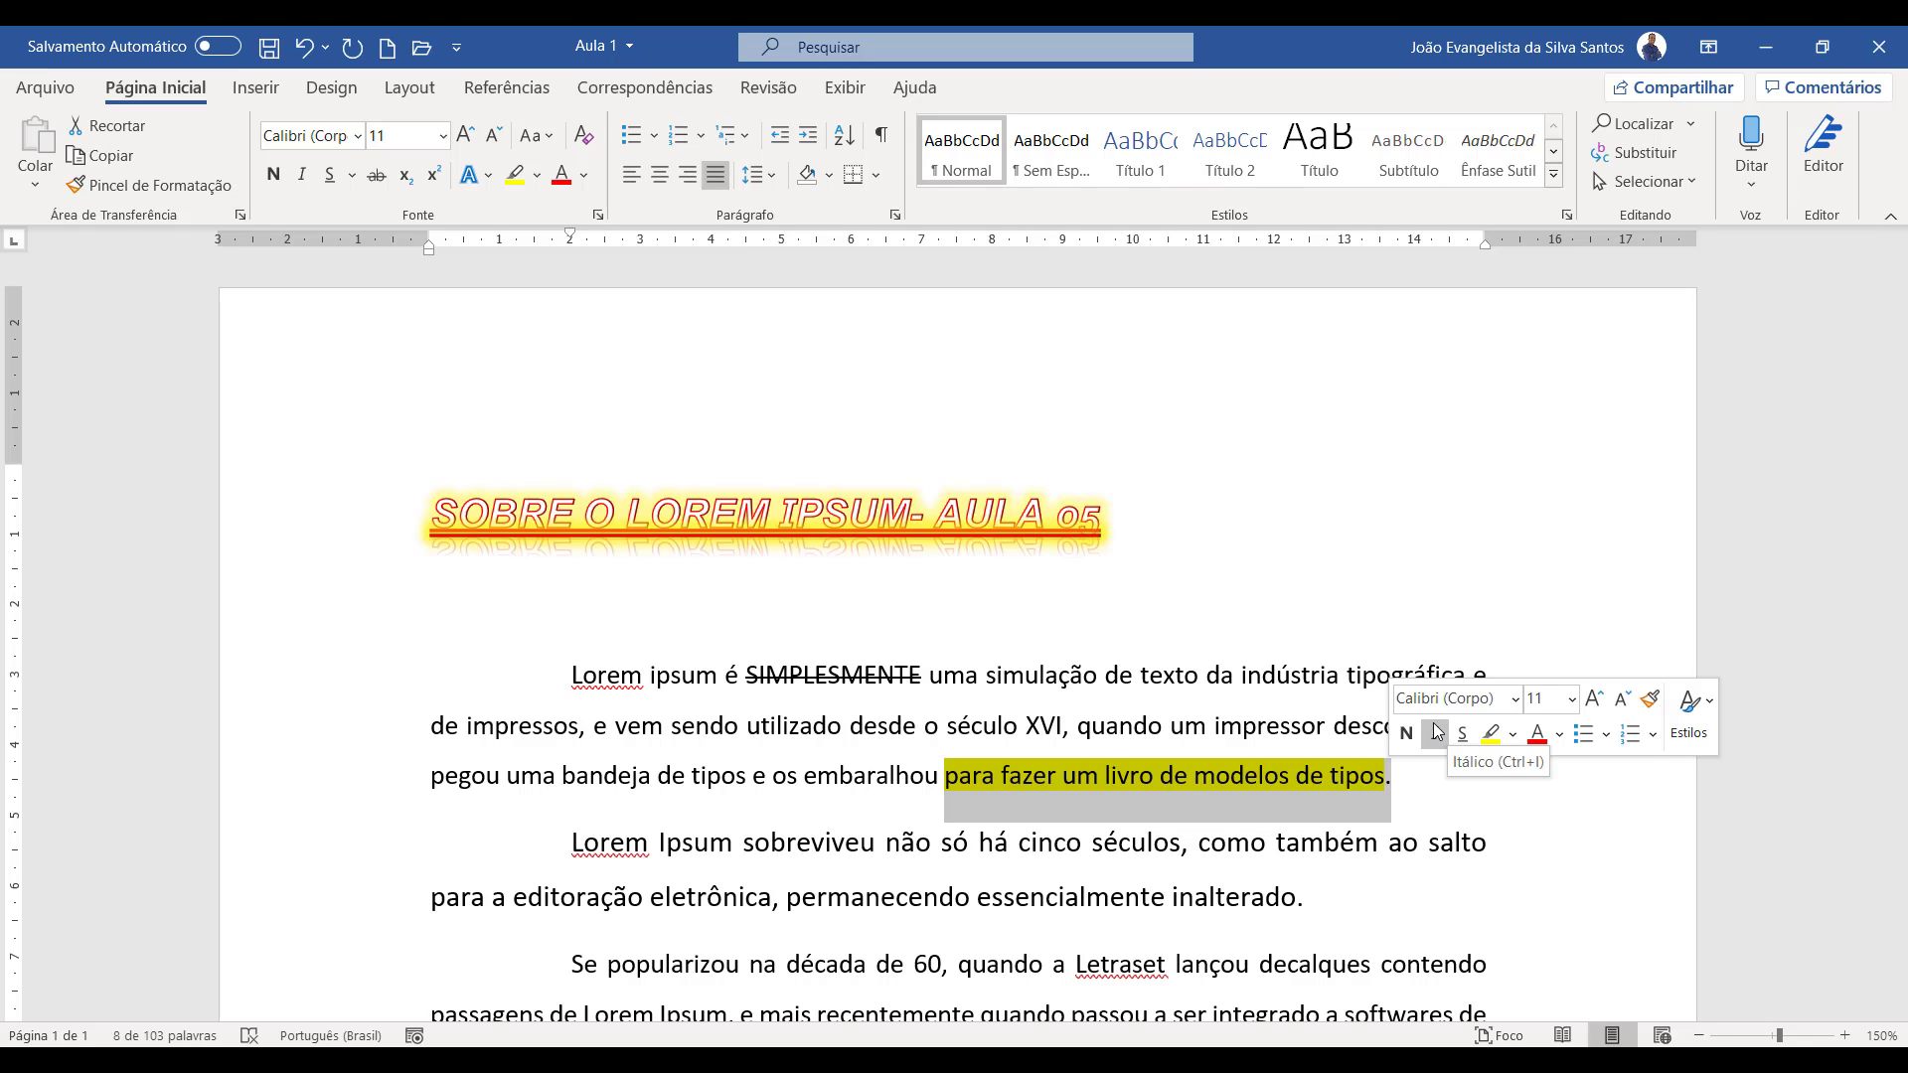
pyautogui.click(1514, 737)
pyautogui.click(1534, 884)
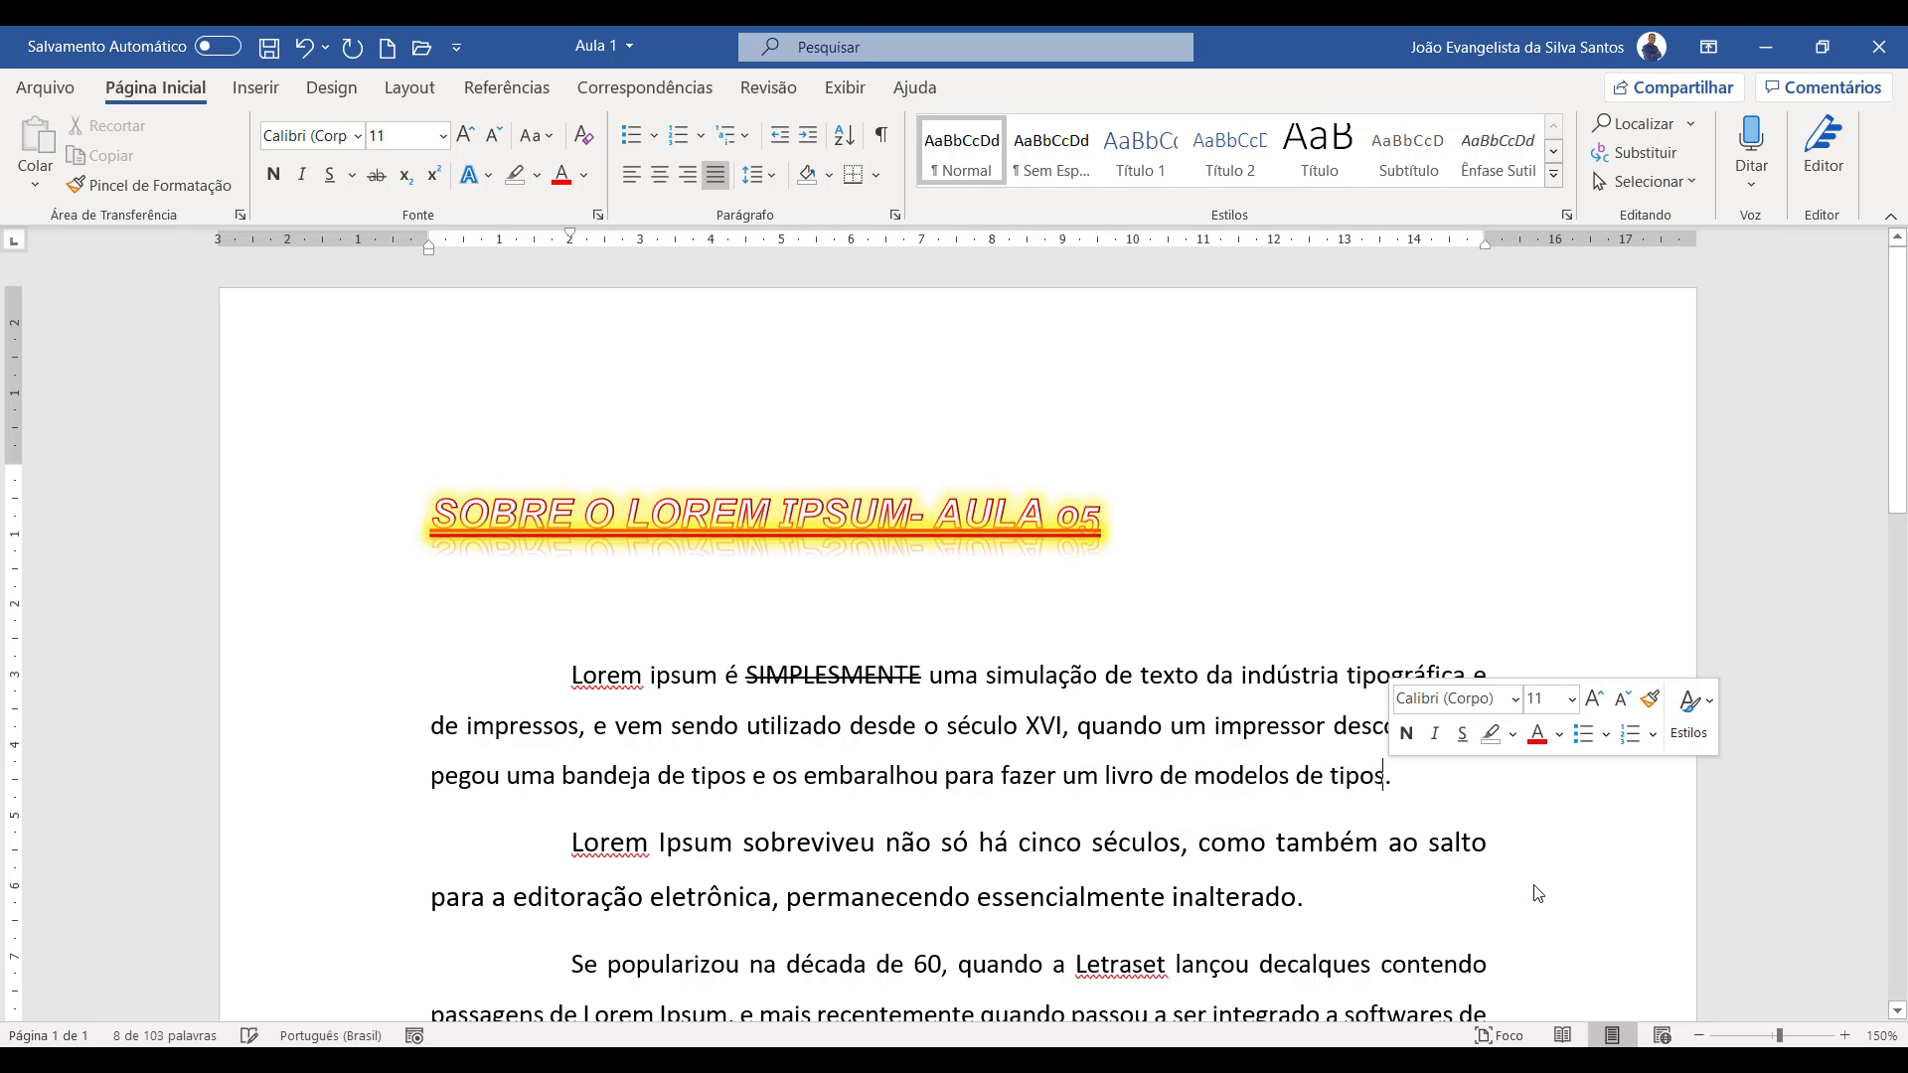
pyautogui.click(1174, 896)
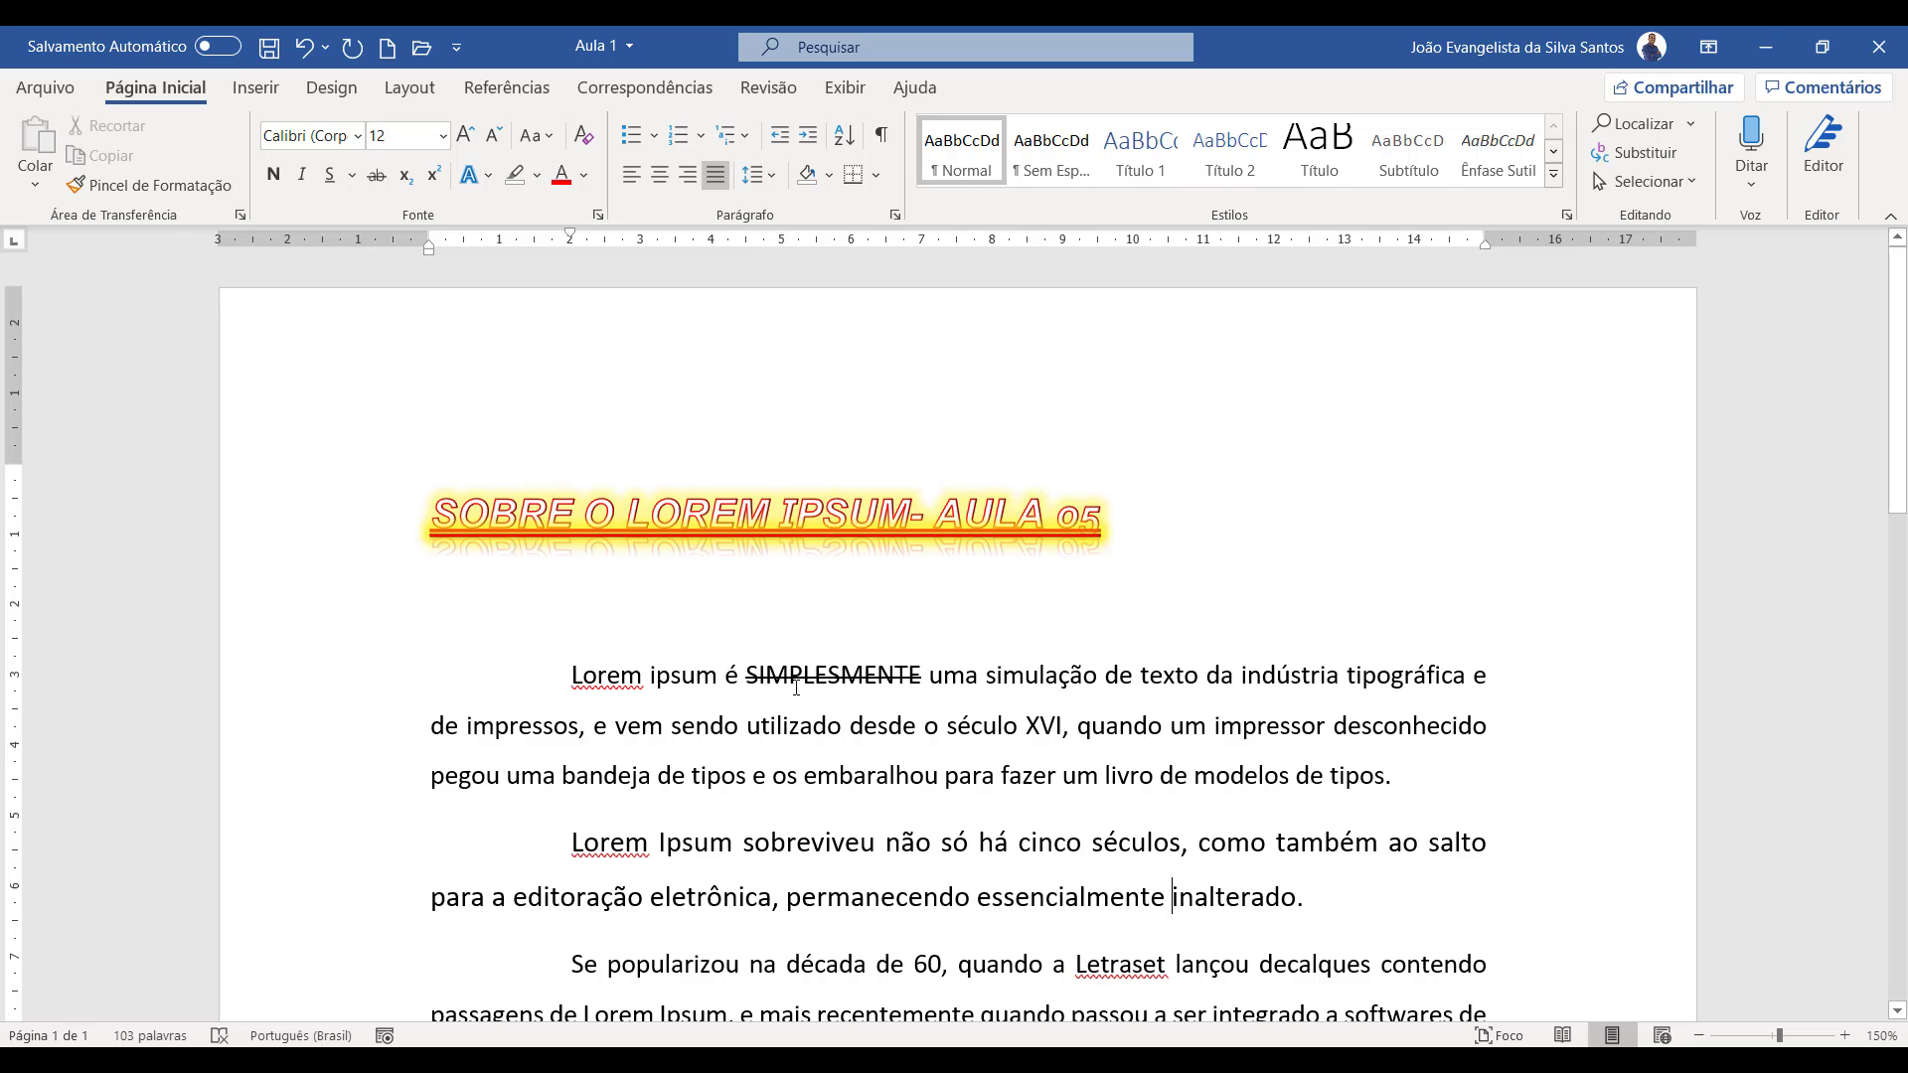
# - Colour the words "Lorem ipsum" at the start of the first body paragraph standard red and deselect them
pyautogui.doubleClick(612, 679)
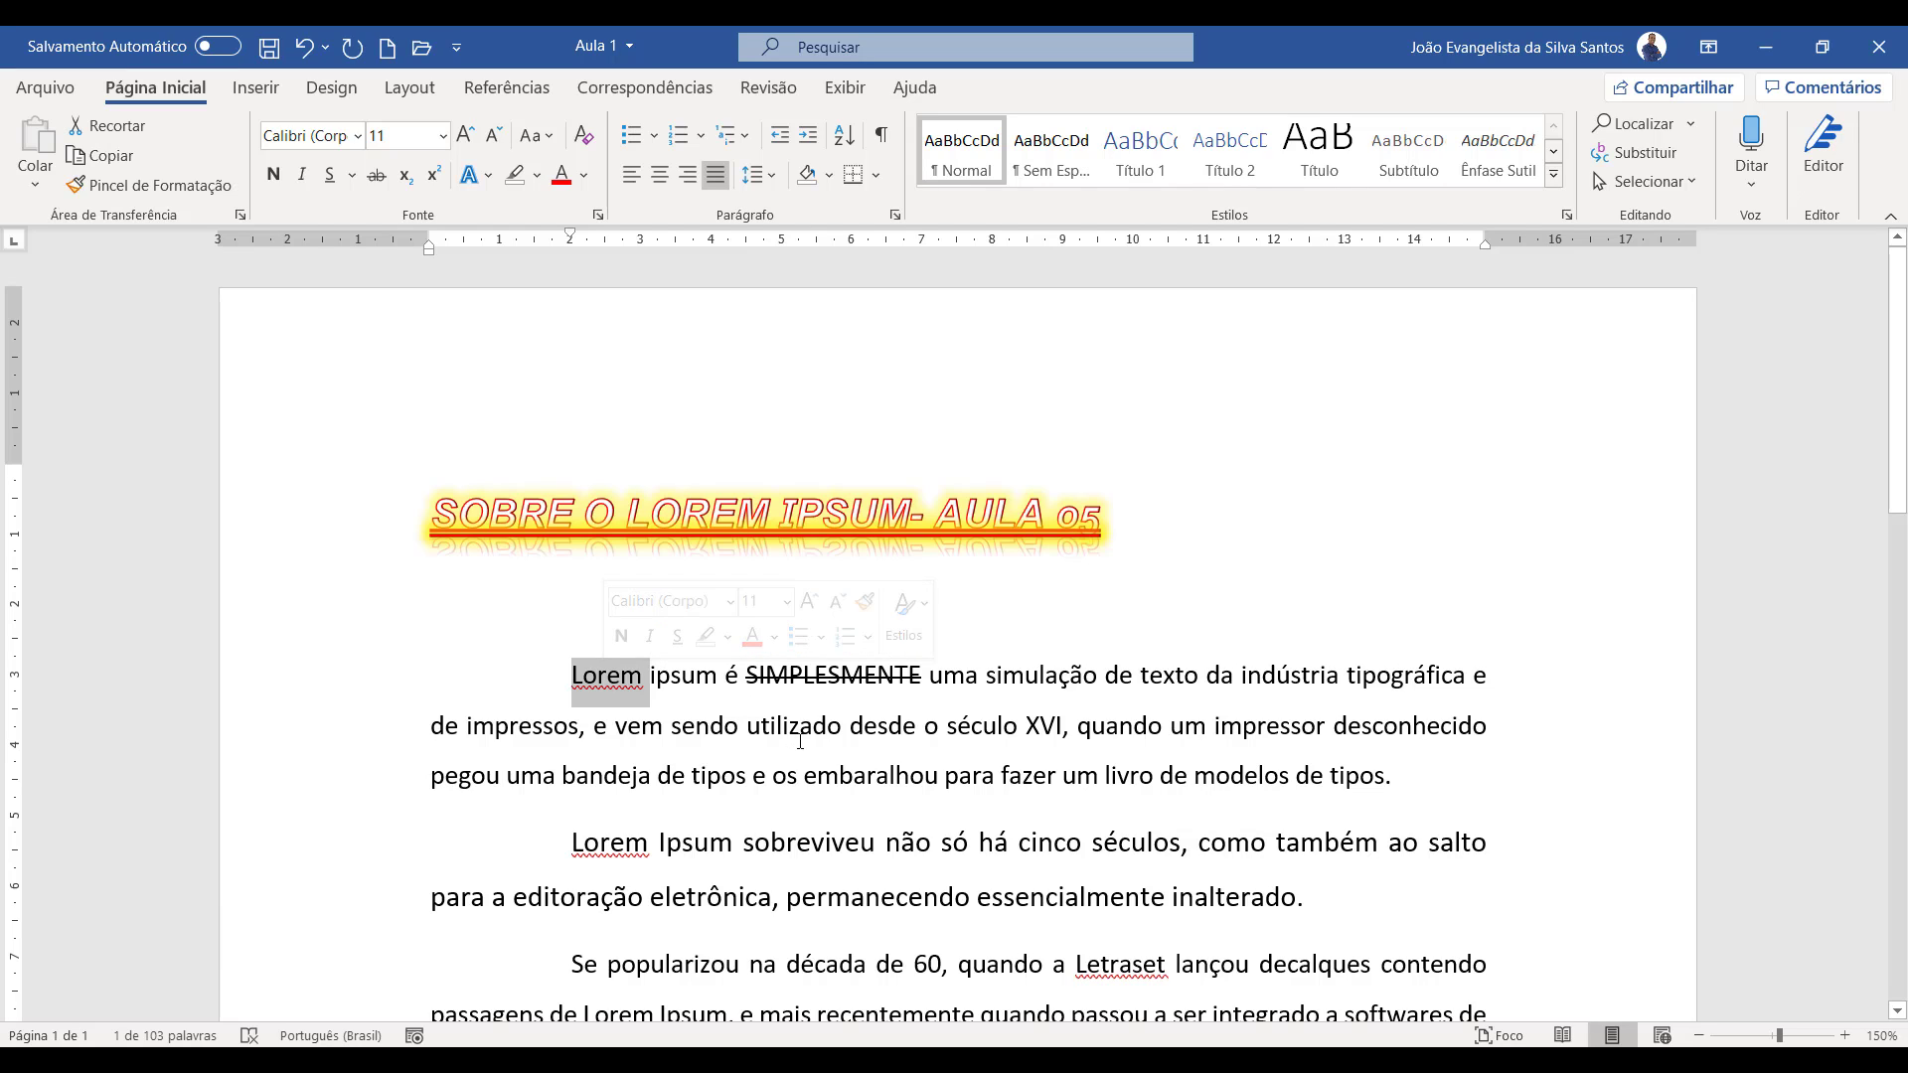
pyautogui.click(936, 740)
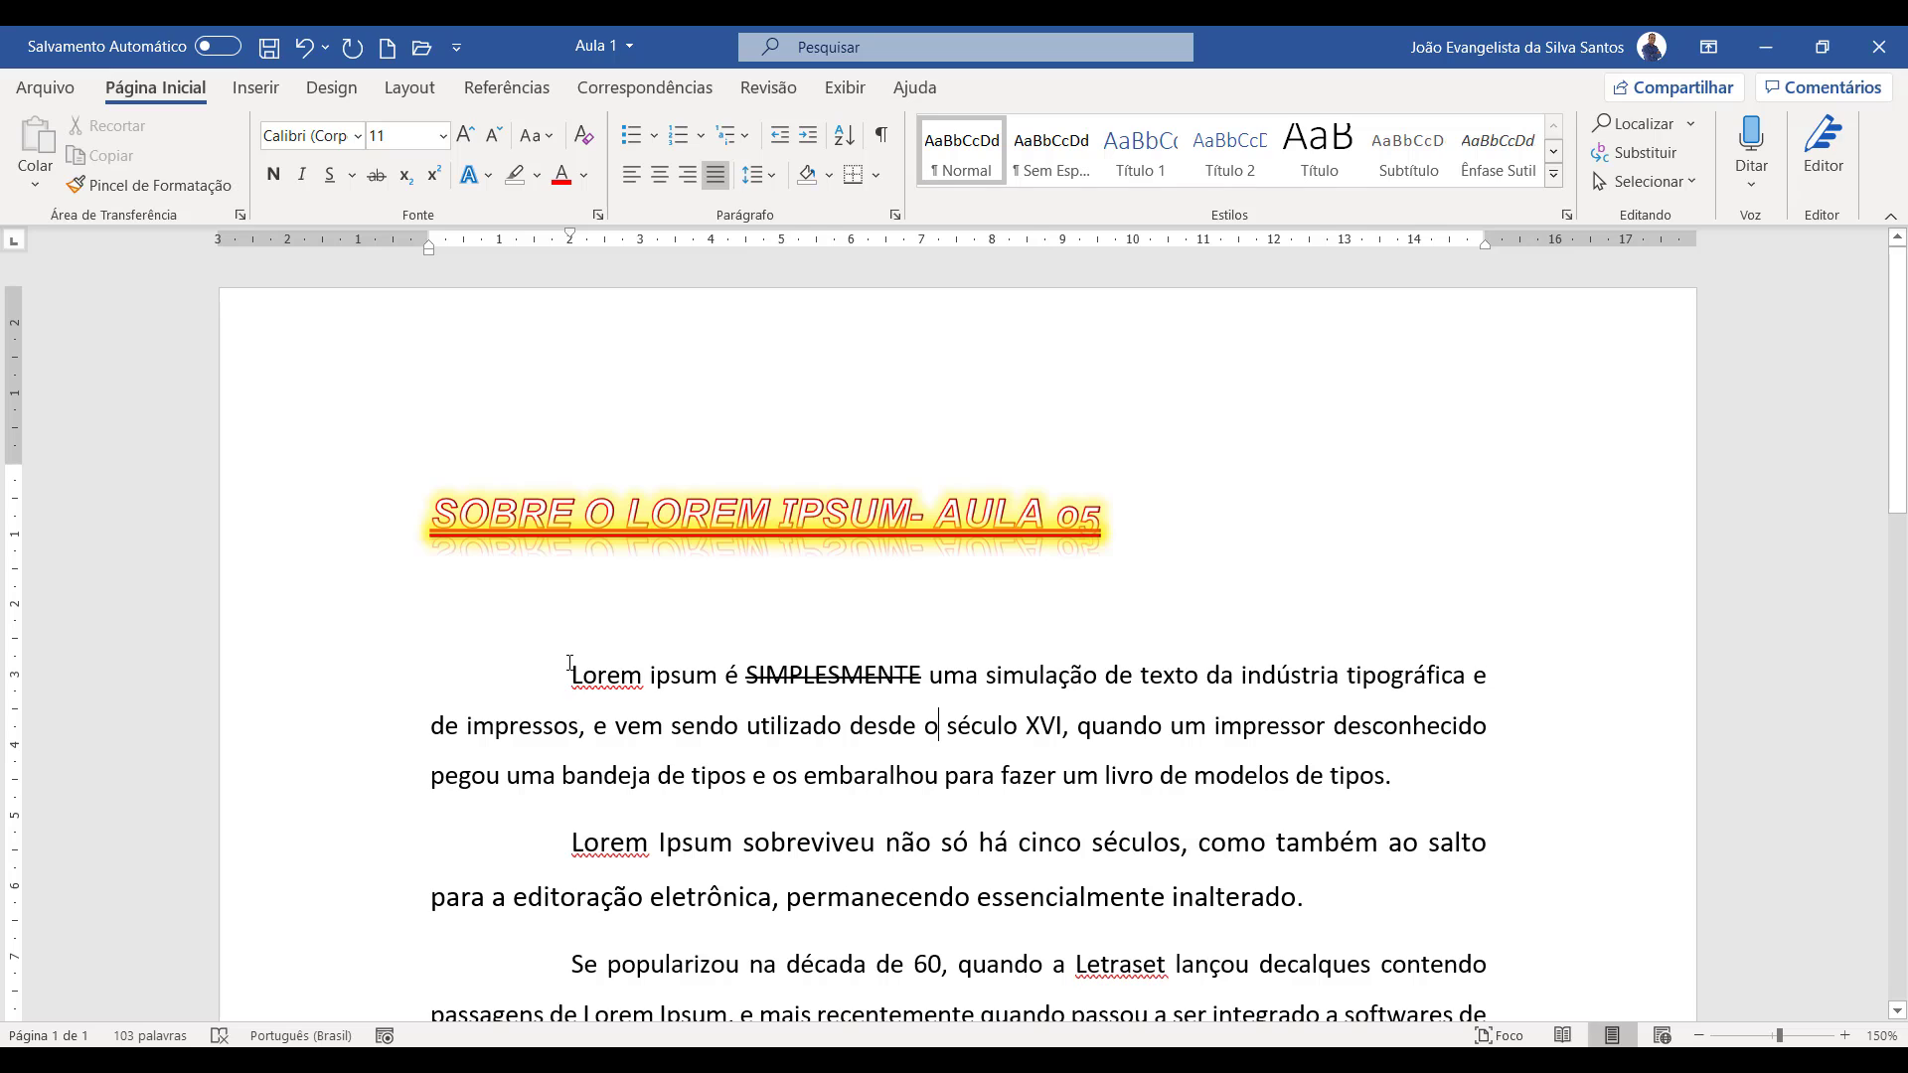
pyautogui.moveTo(628, 675); pyautogui.dragTo(723, 677)
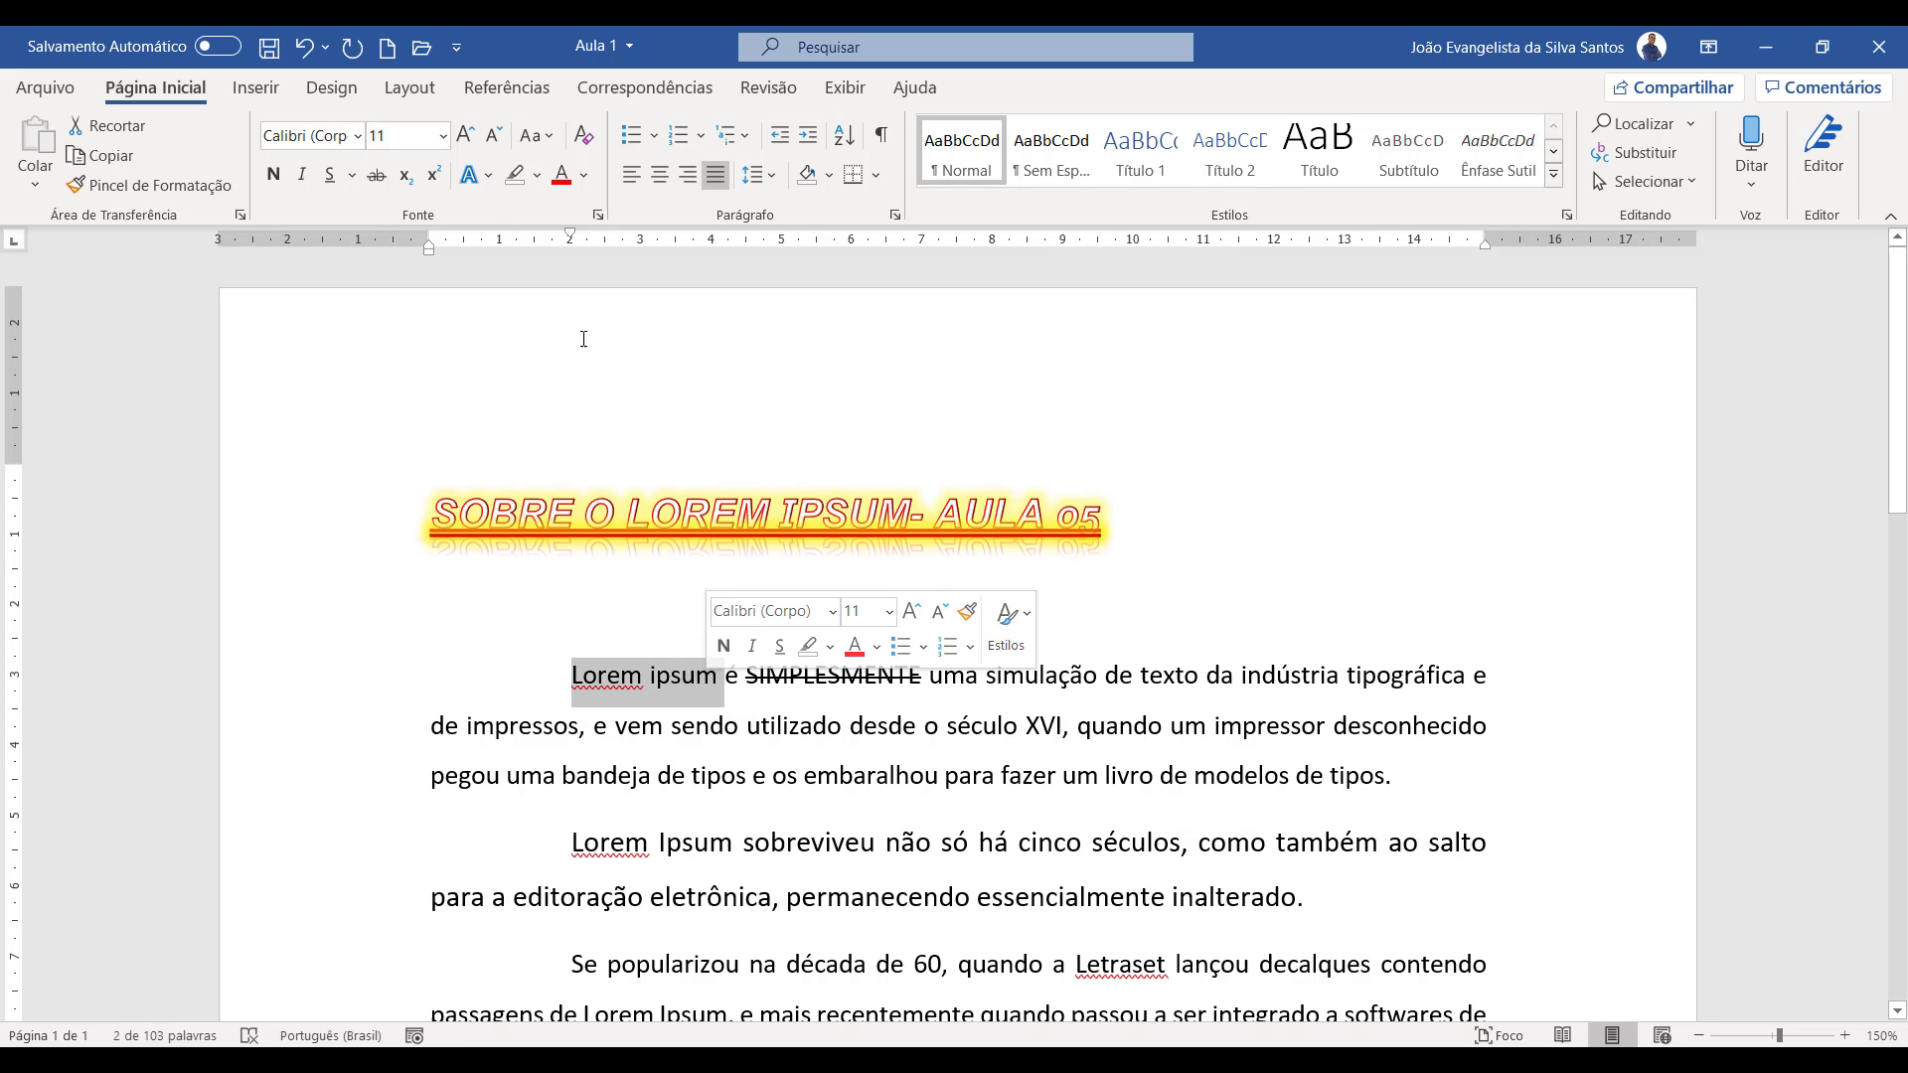
pyautogui.click(584, 176)
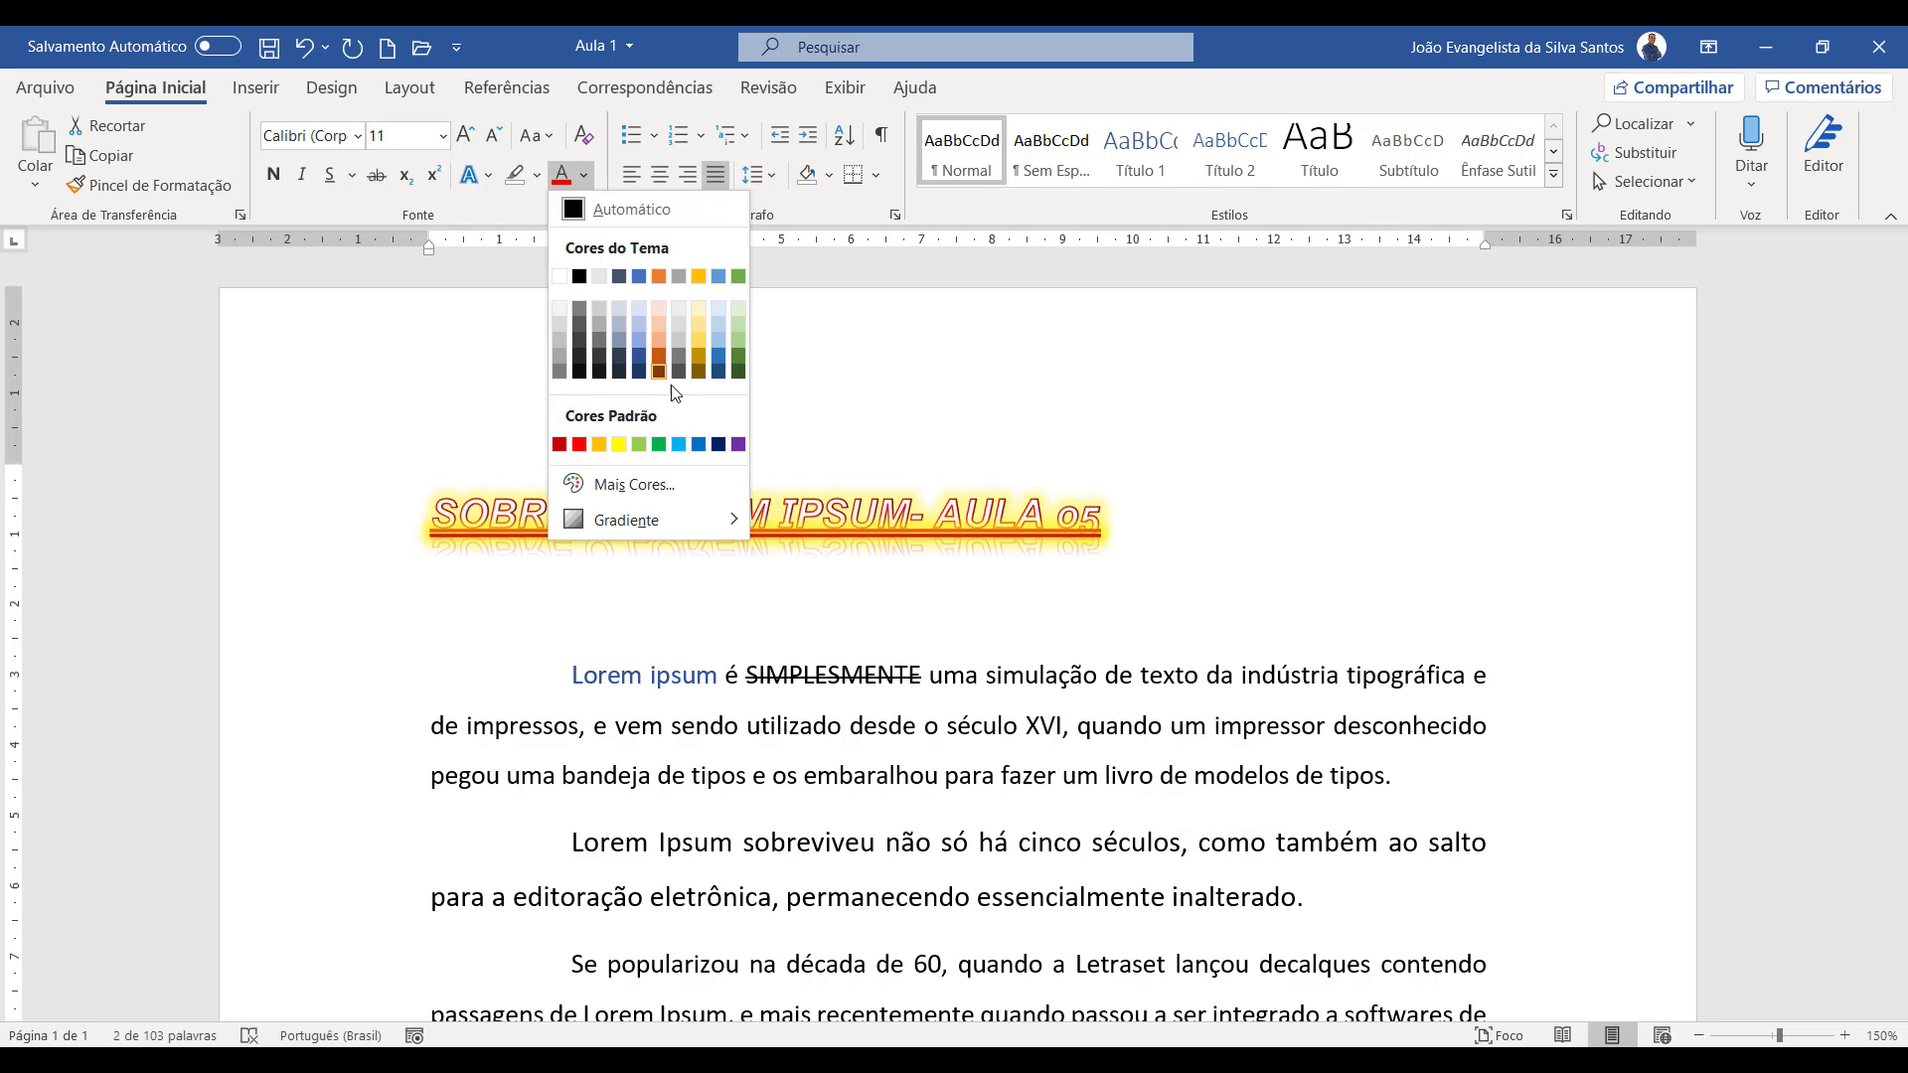
pyautogui.click(578, 447)
pyautogui.click(939, 730)
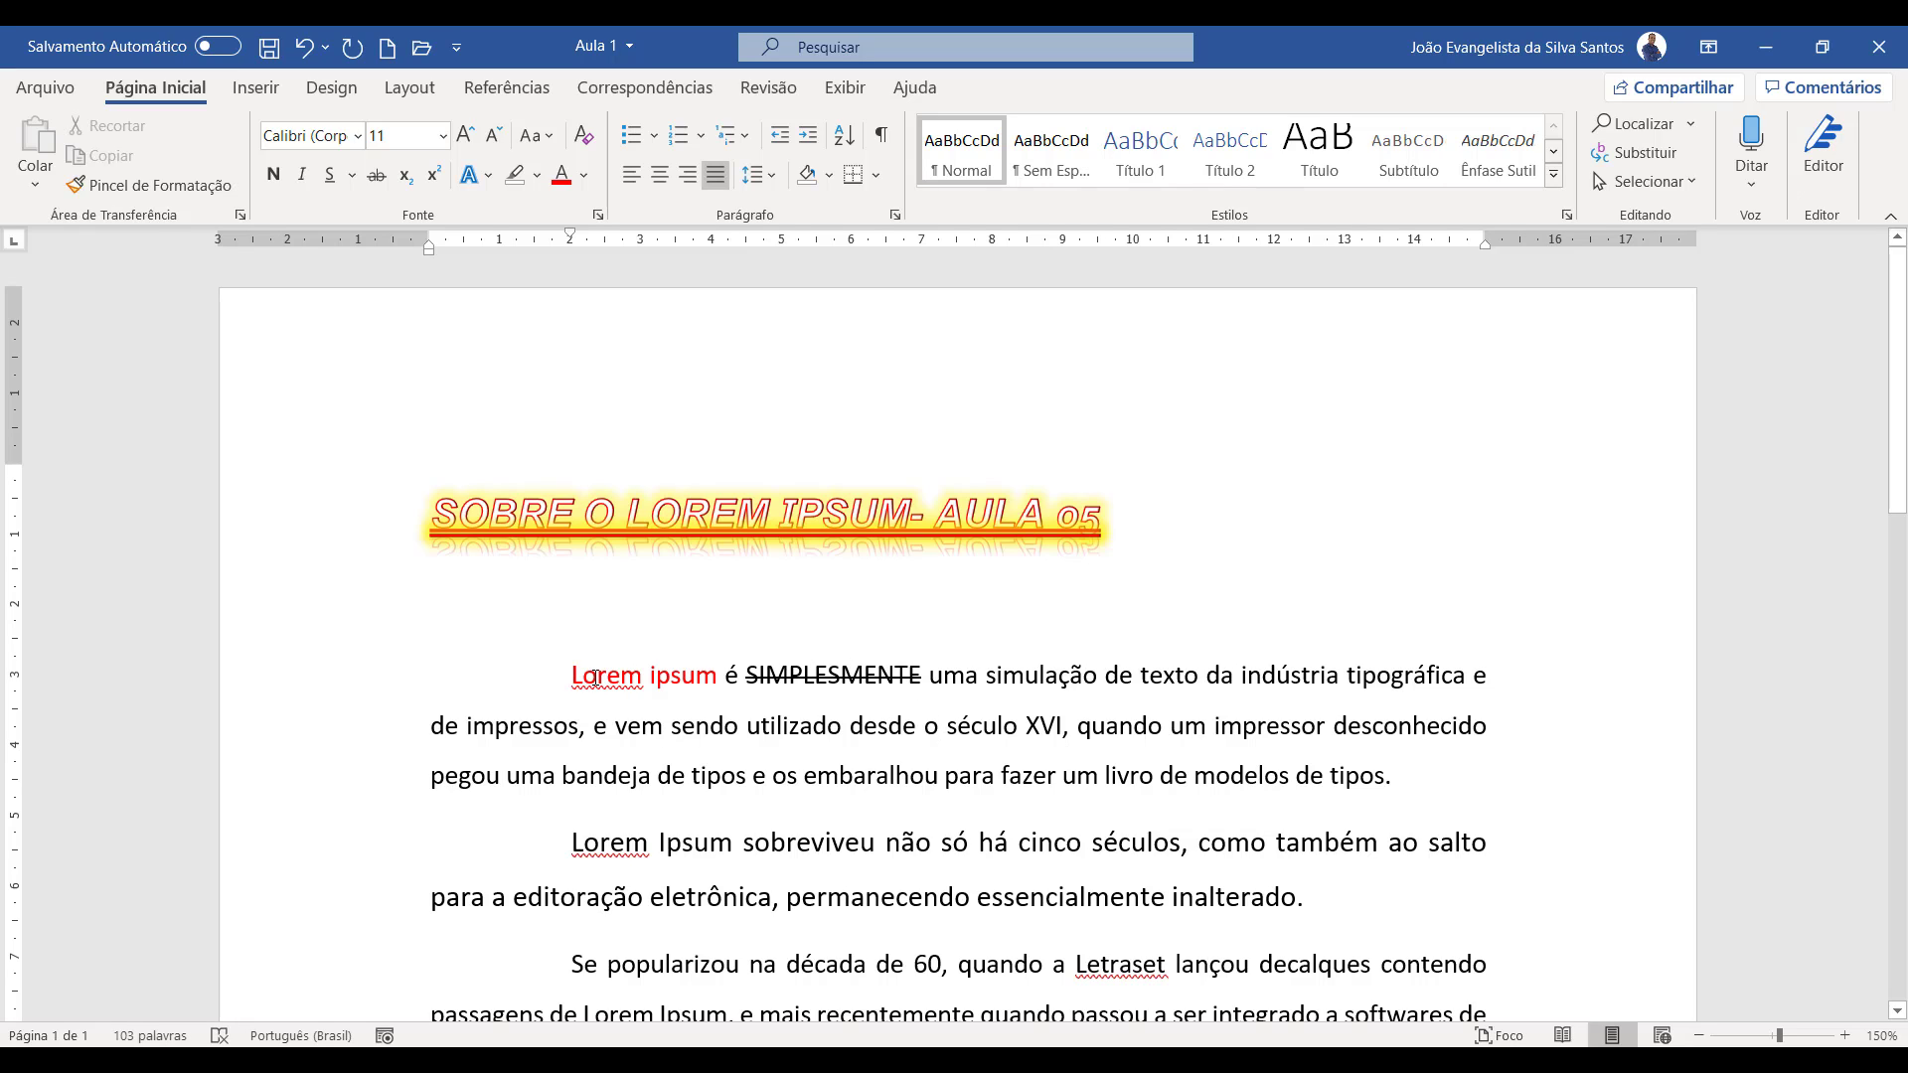
# - Clear all formatting from the red "Lorem ipsum" words and from the title line
pyautogui.moveTo(573, 676); pyautogui.dragTo(723, 676)
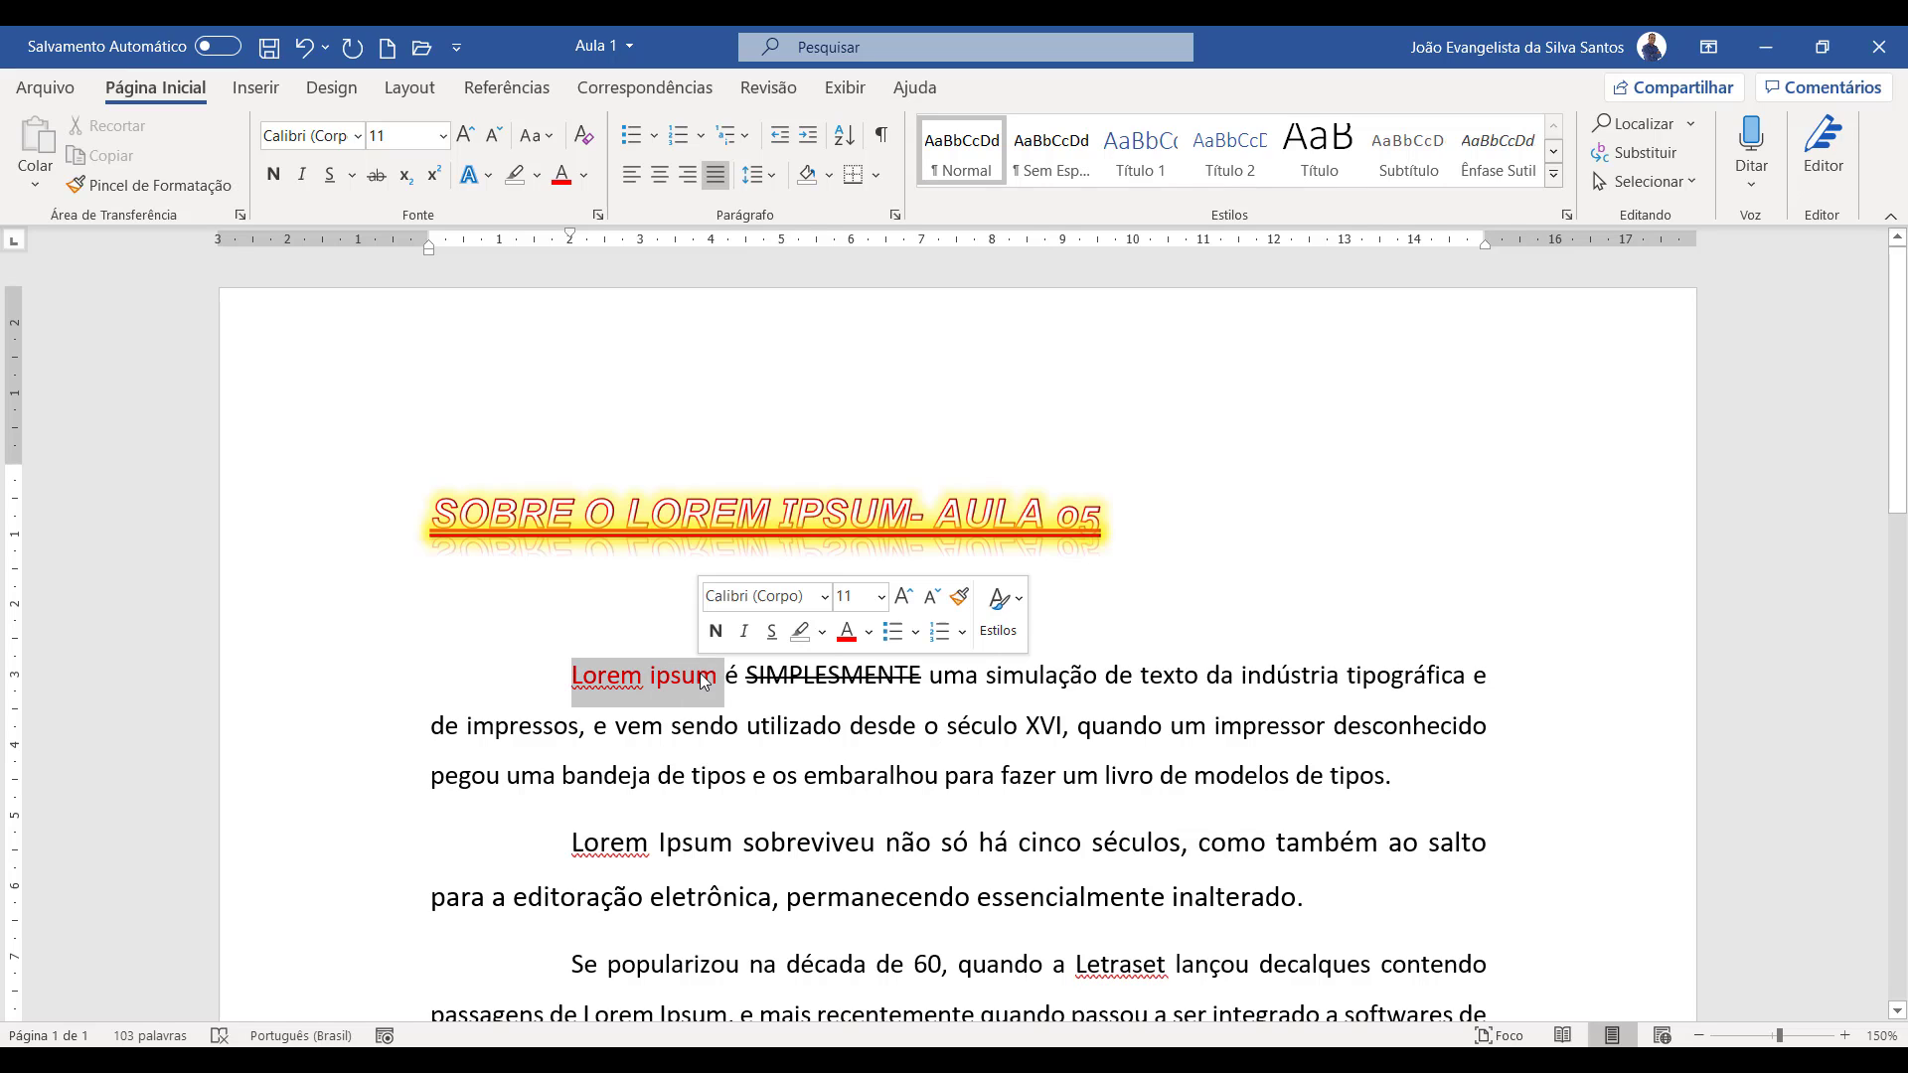
pyautogui.click(593, 143)
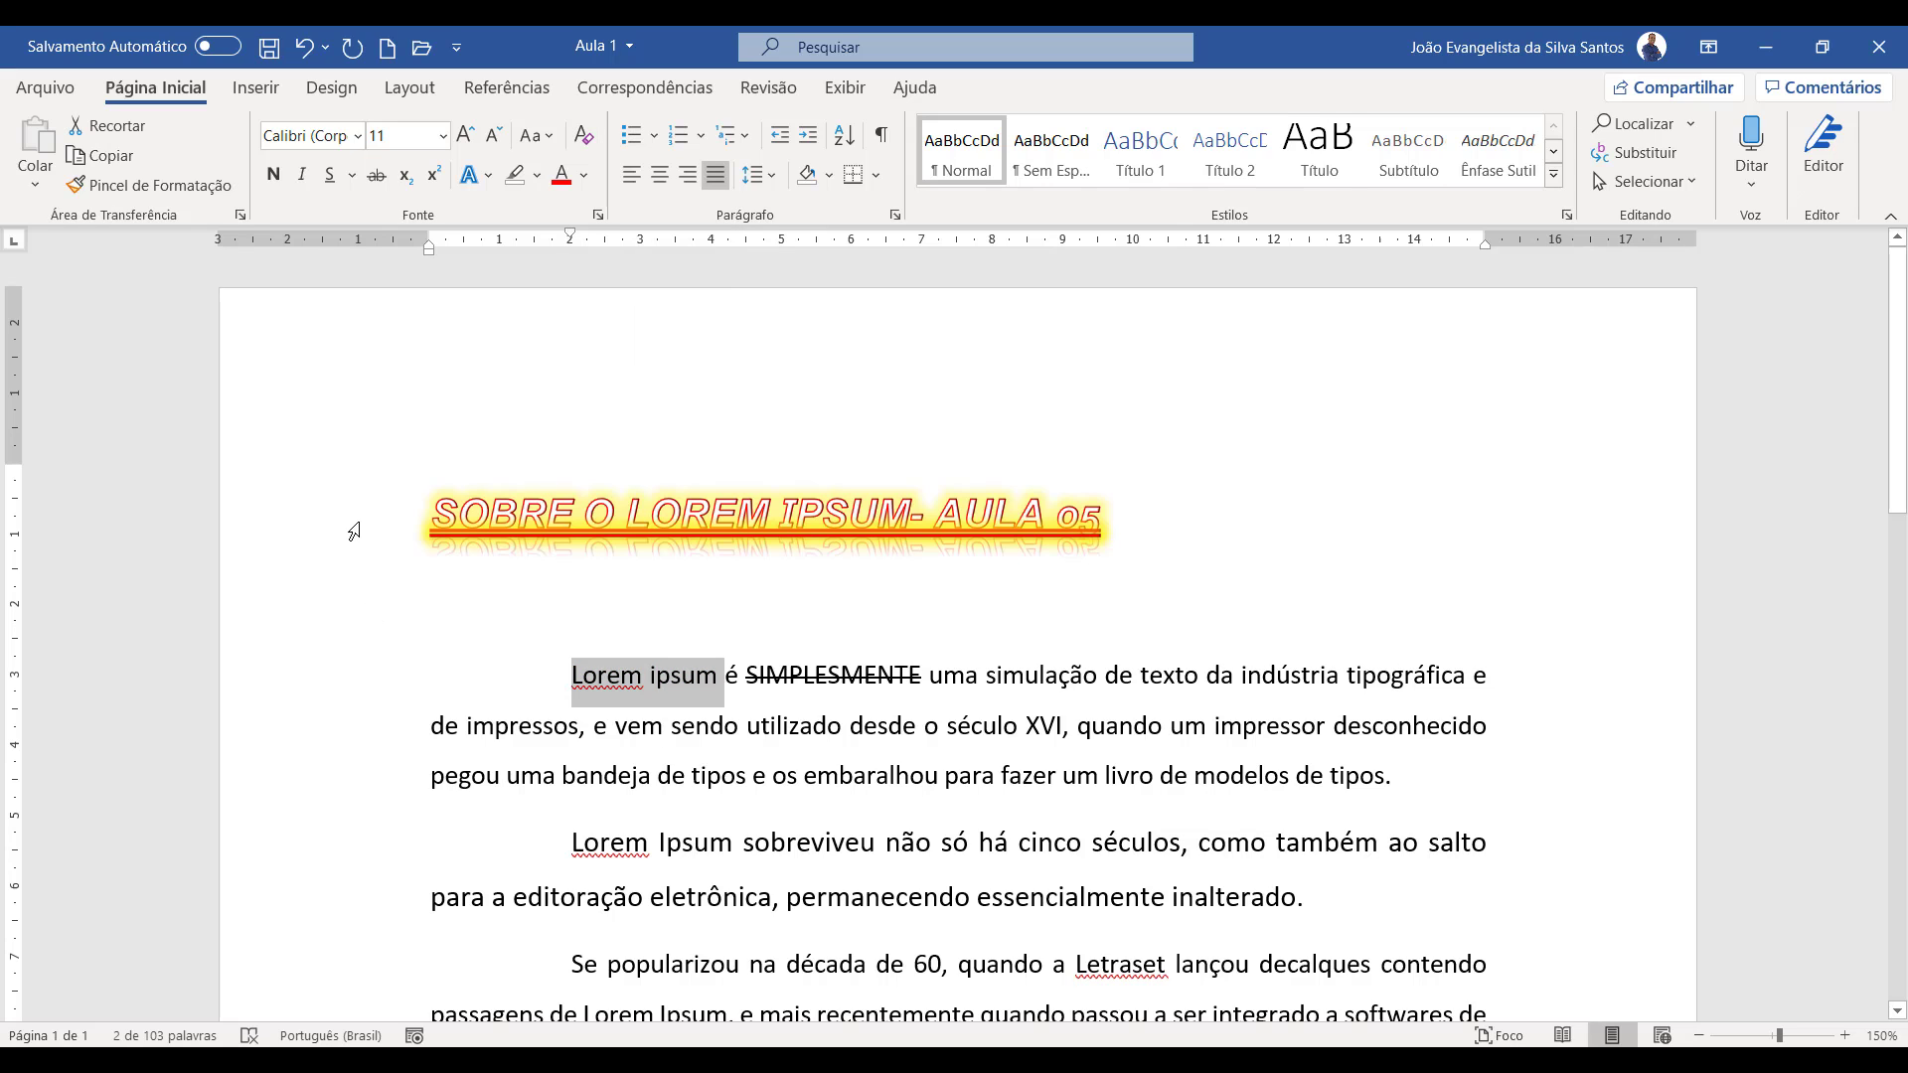
pyautogui.moveTo(353, 532); pyautogui.dragTo(366, 796)
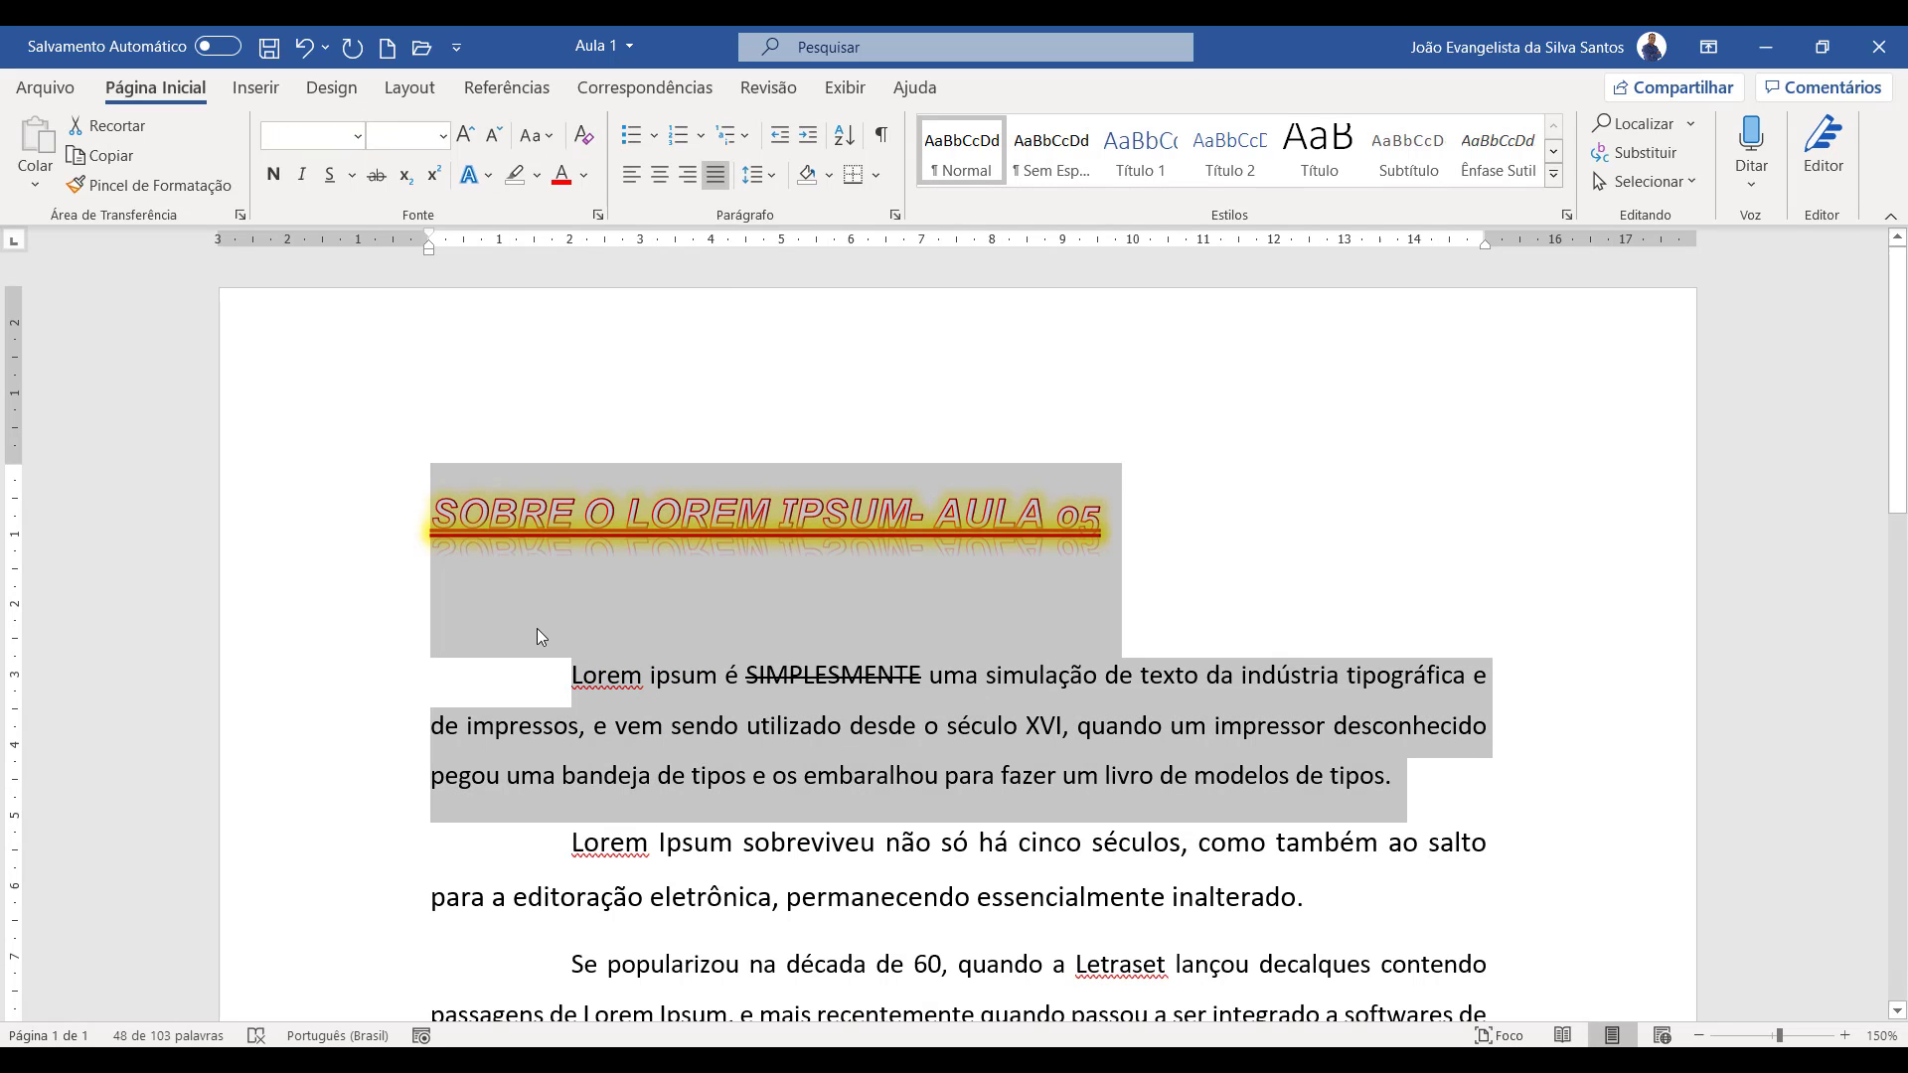
pyautogui.click(398, 541)
pyautogui.click(376, 540)
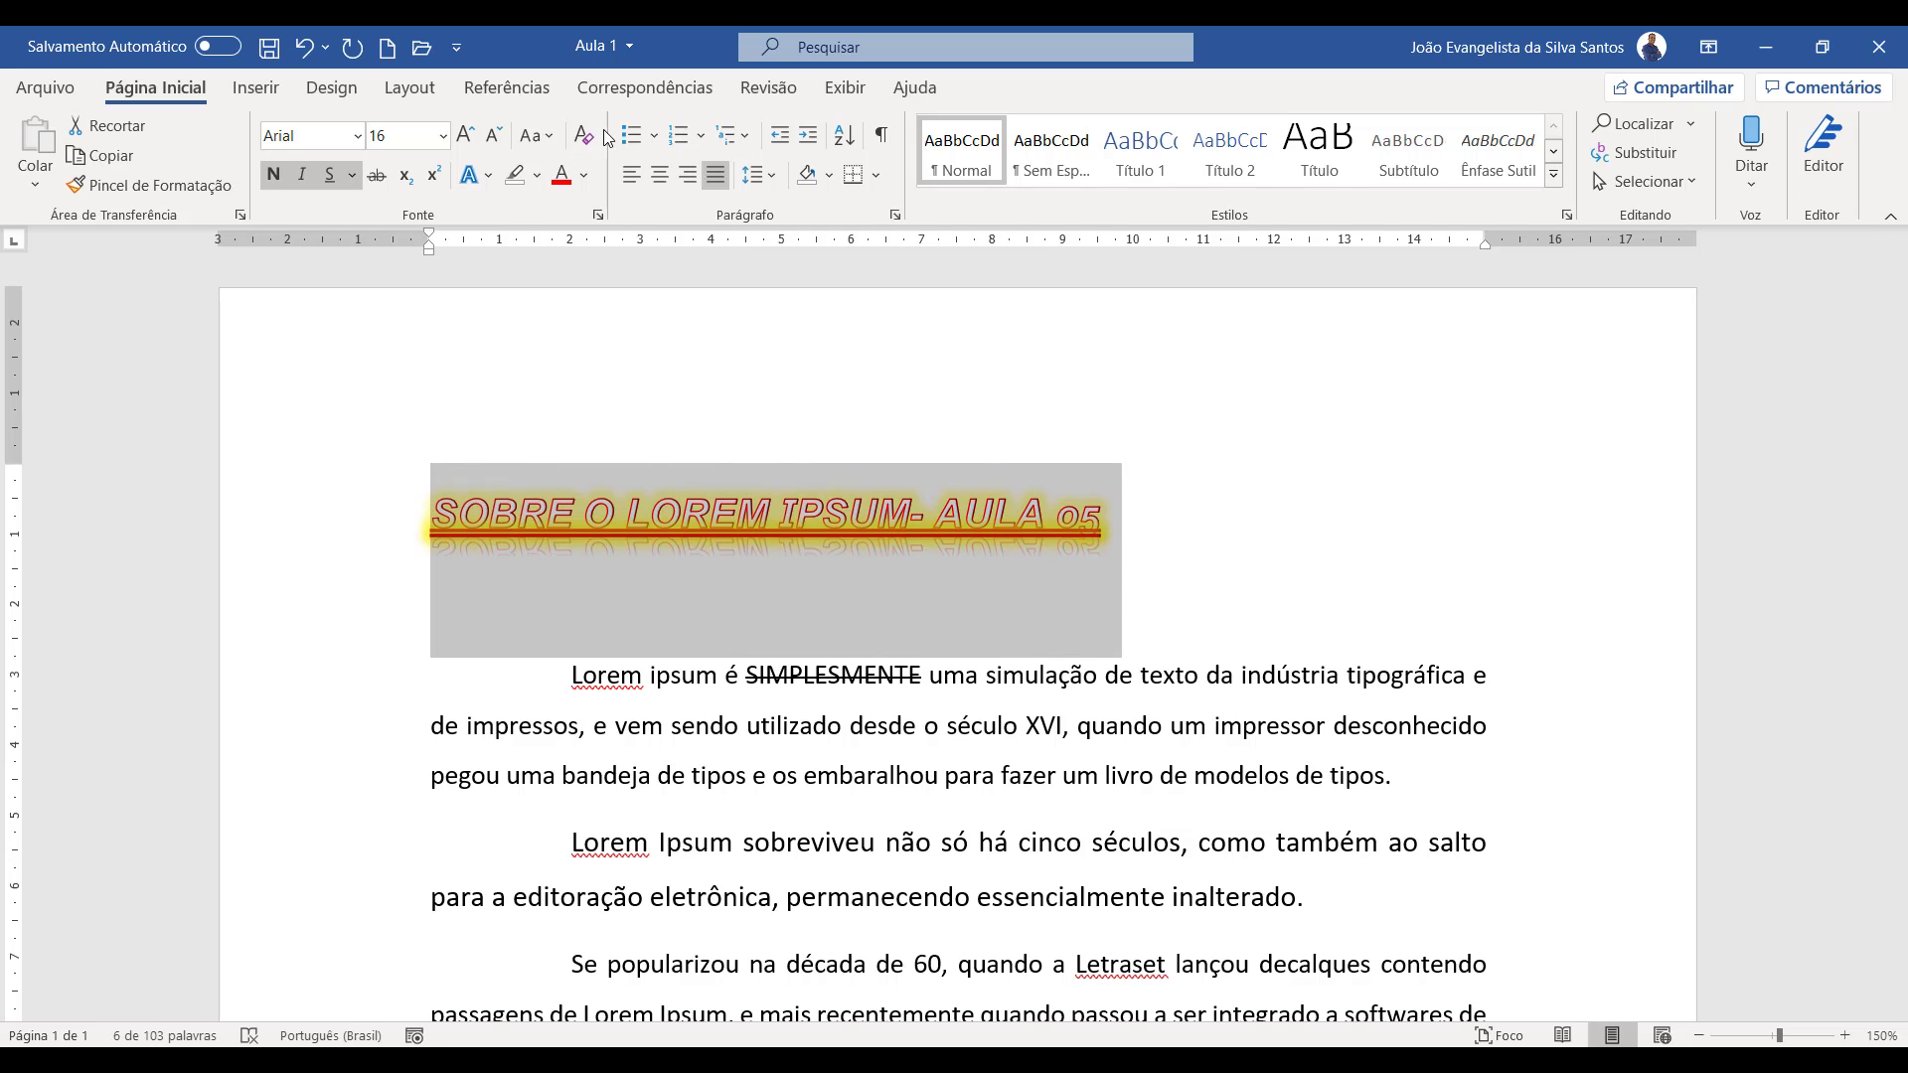
pyautogui.click(585, 136)
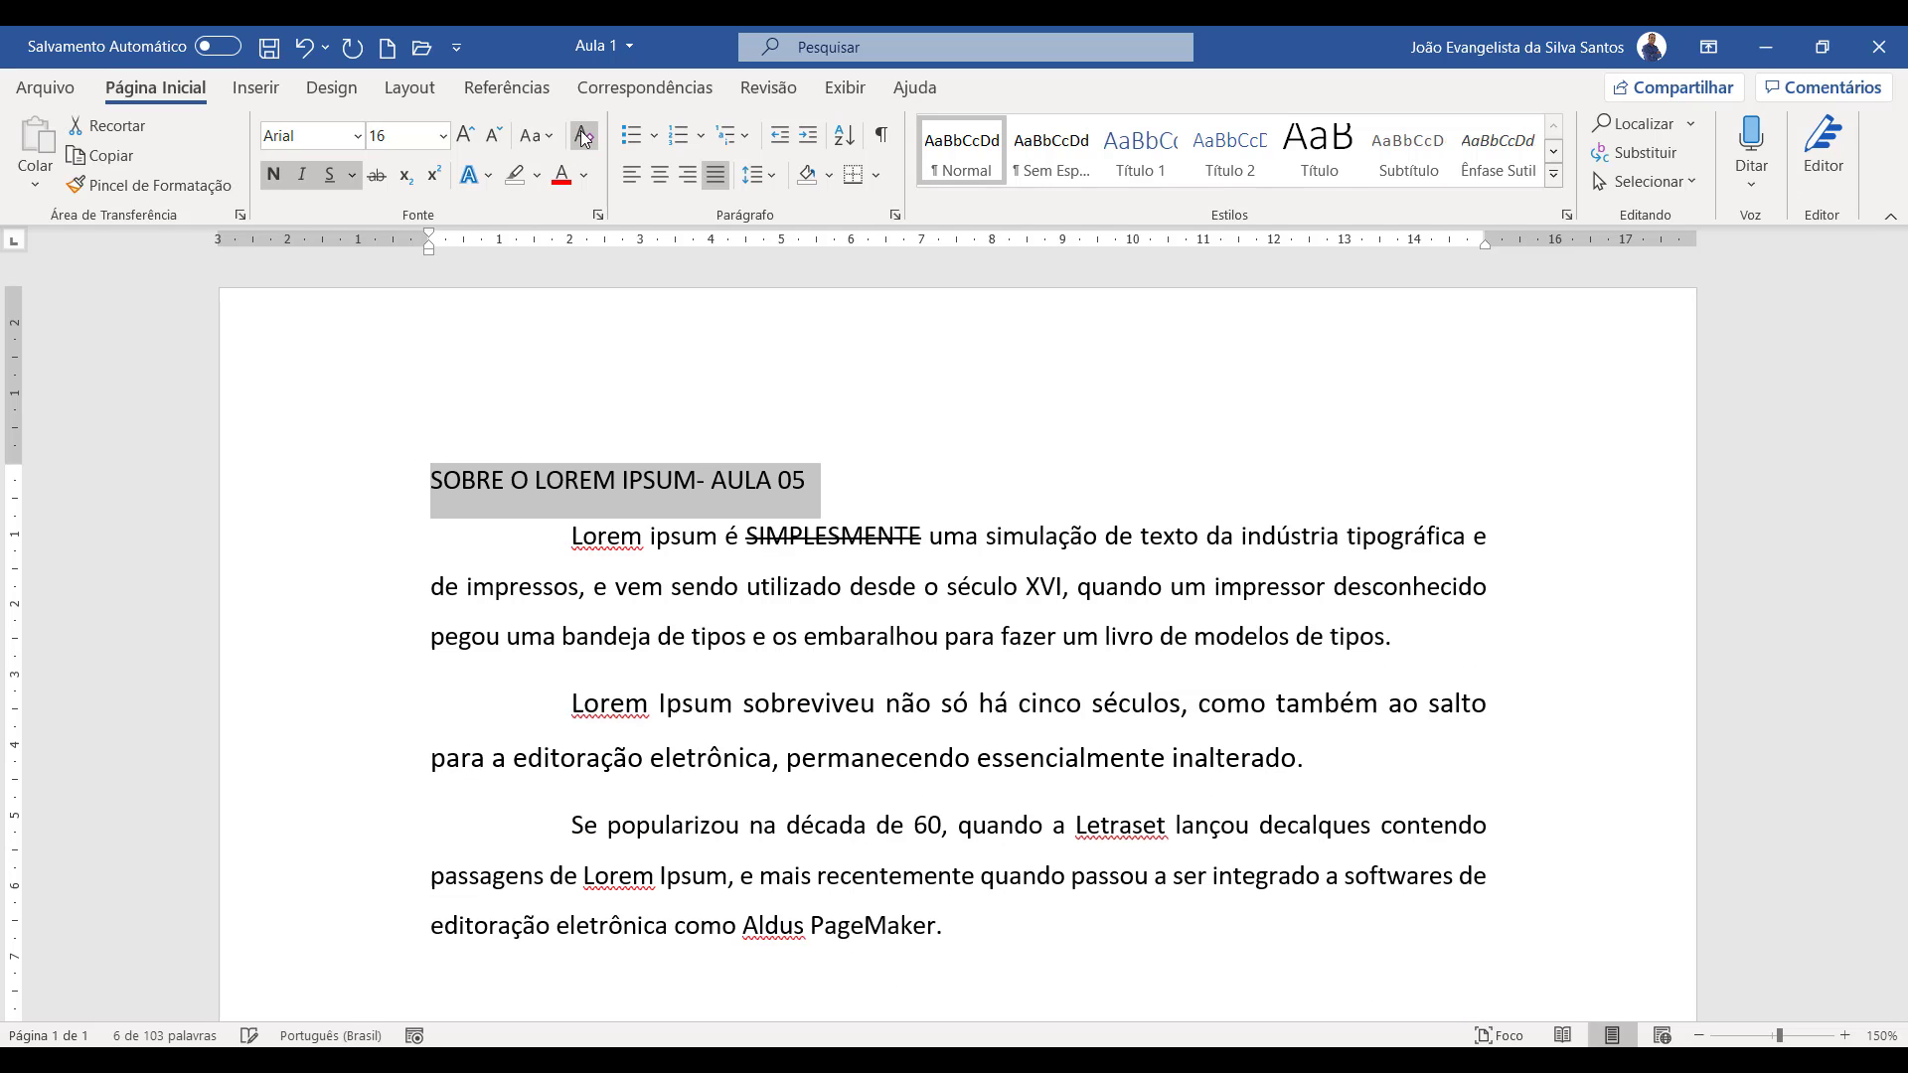
# - Clear the formatting of the struck-through word "SIMPLESMENTE" in the first body paragraph and deselect it
pyautogui.tripleClick(840, 537)
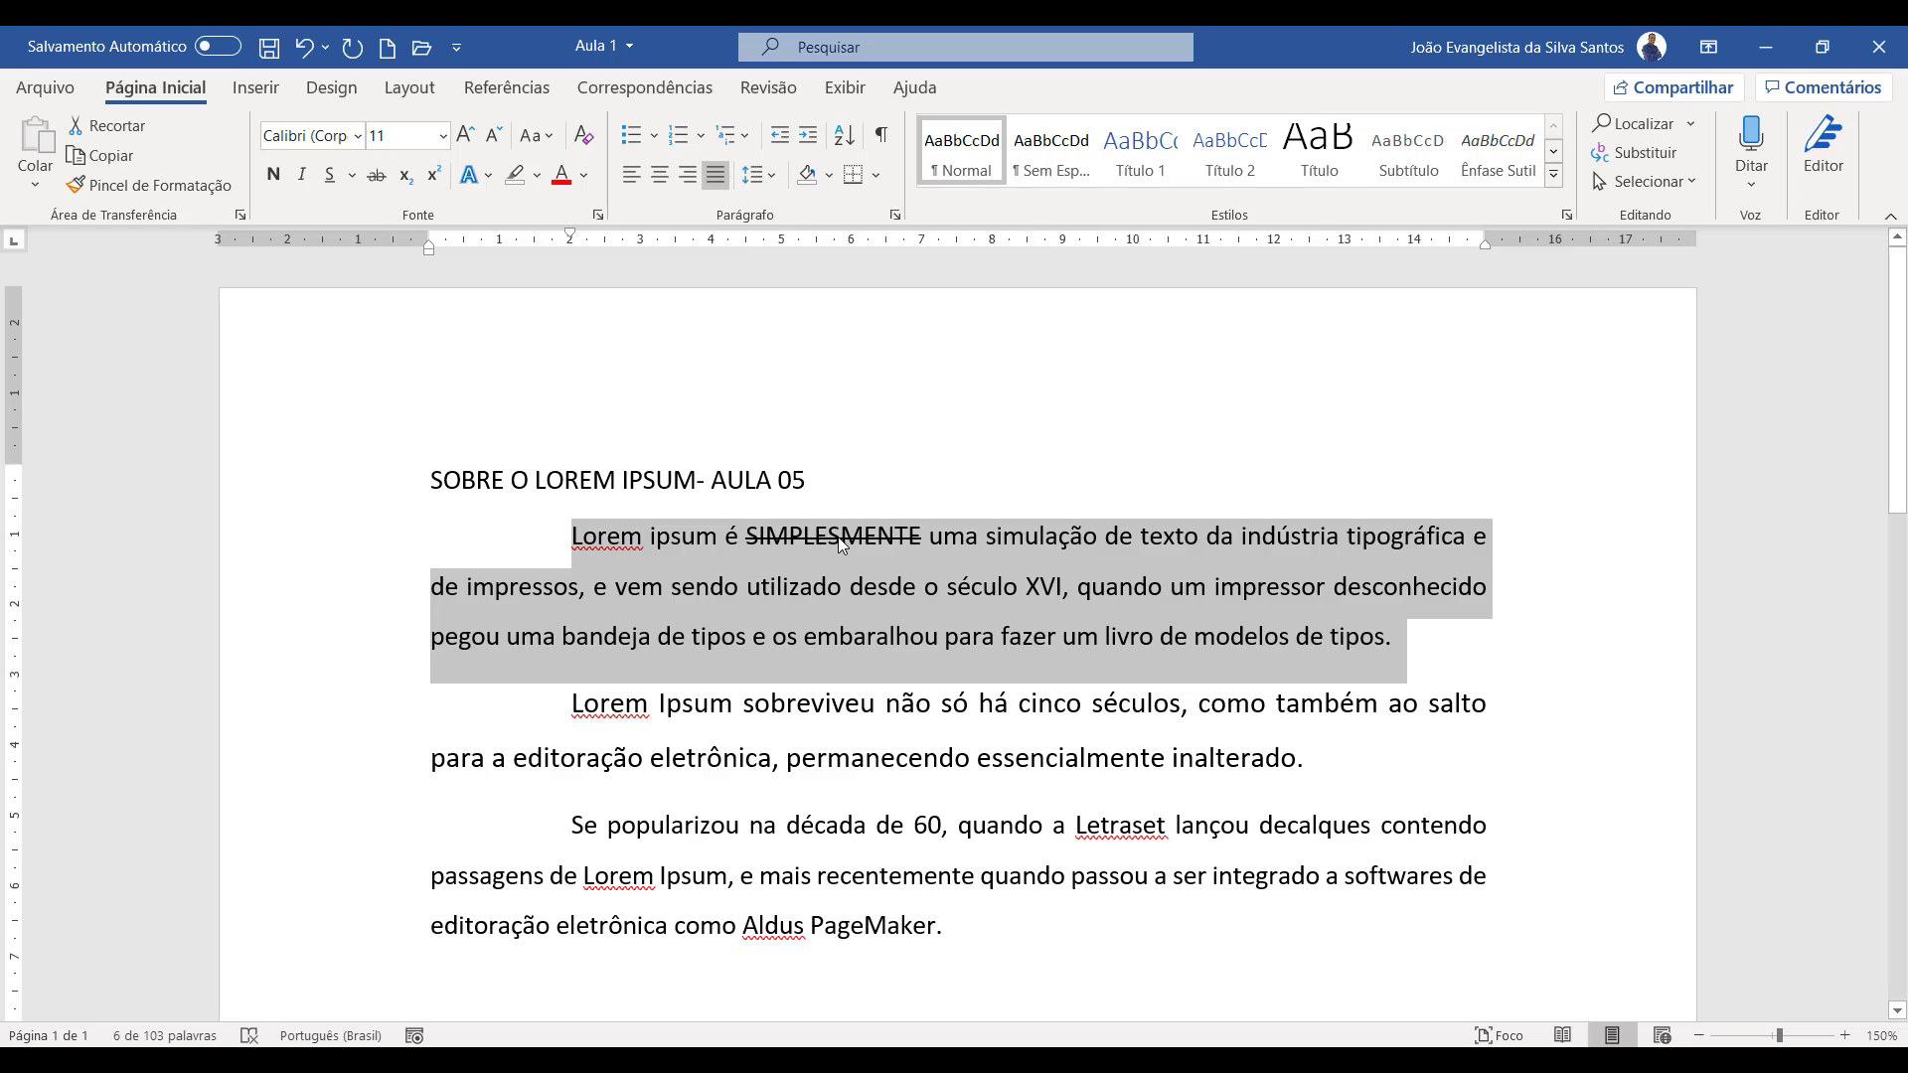
pyautogui.tripleClick(840, 536)
pyautogui.doubleClick(840, 537)
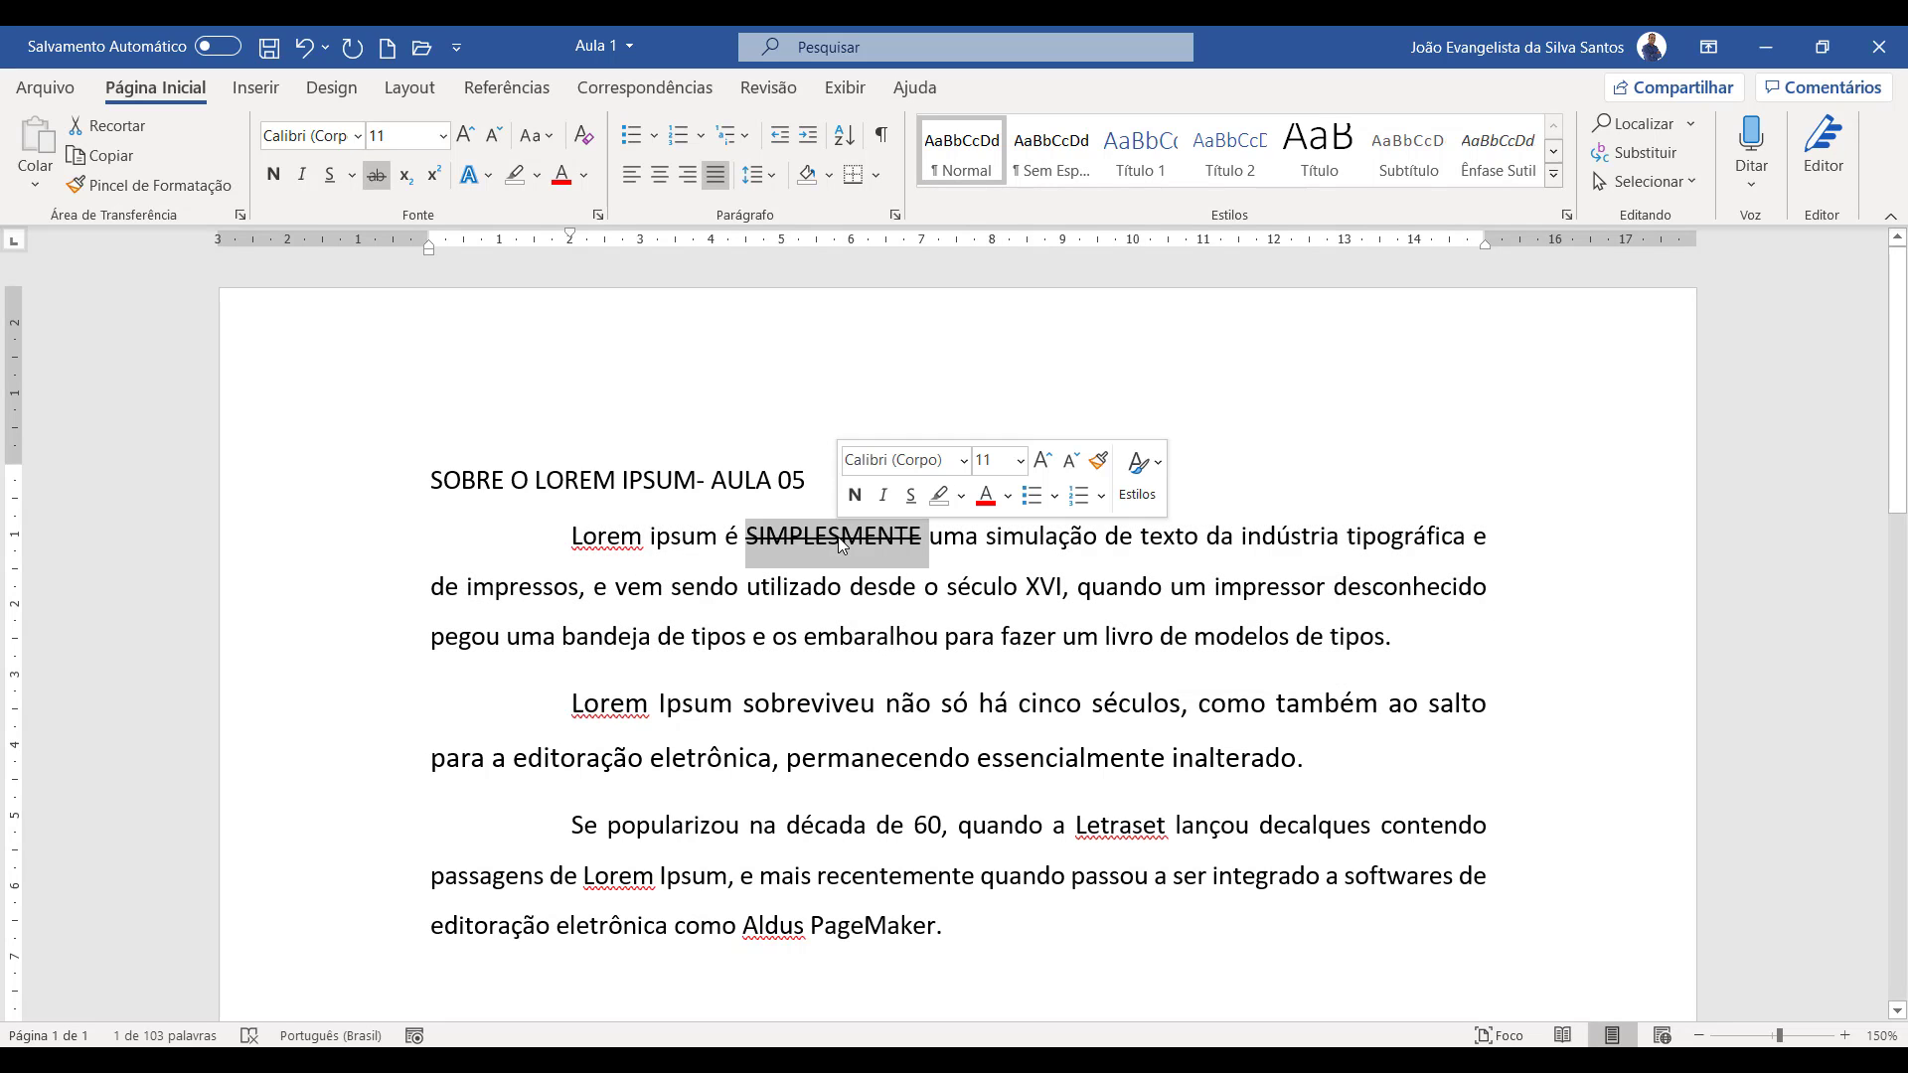
pyautogui.click(585, 136)
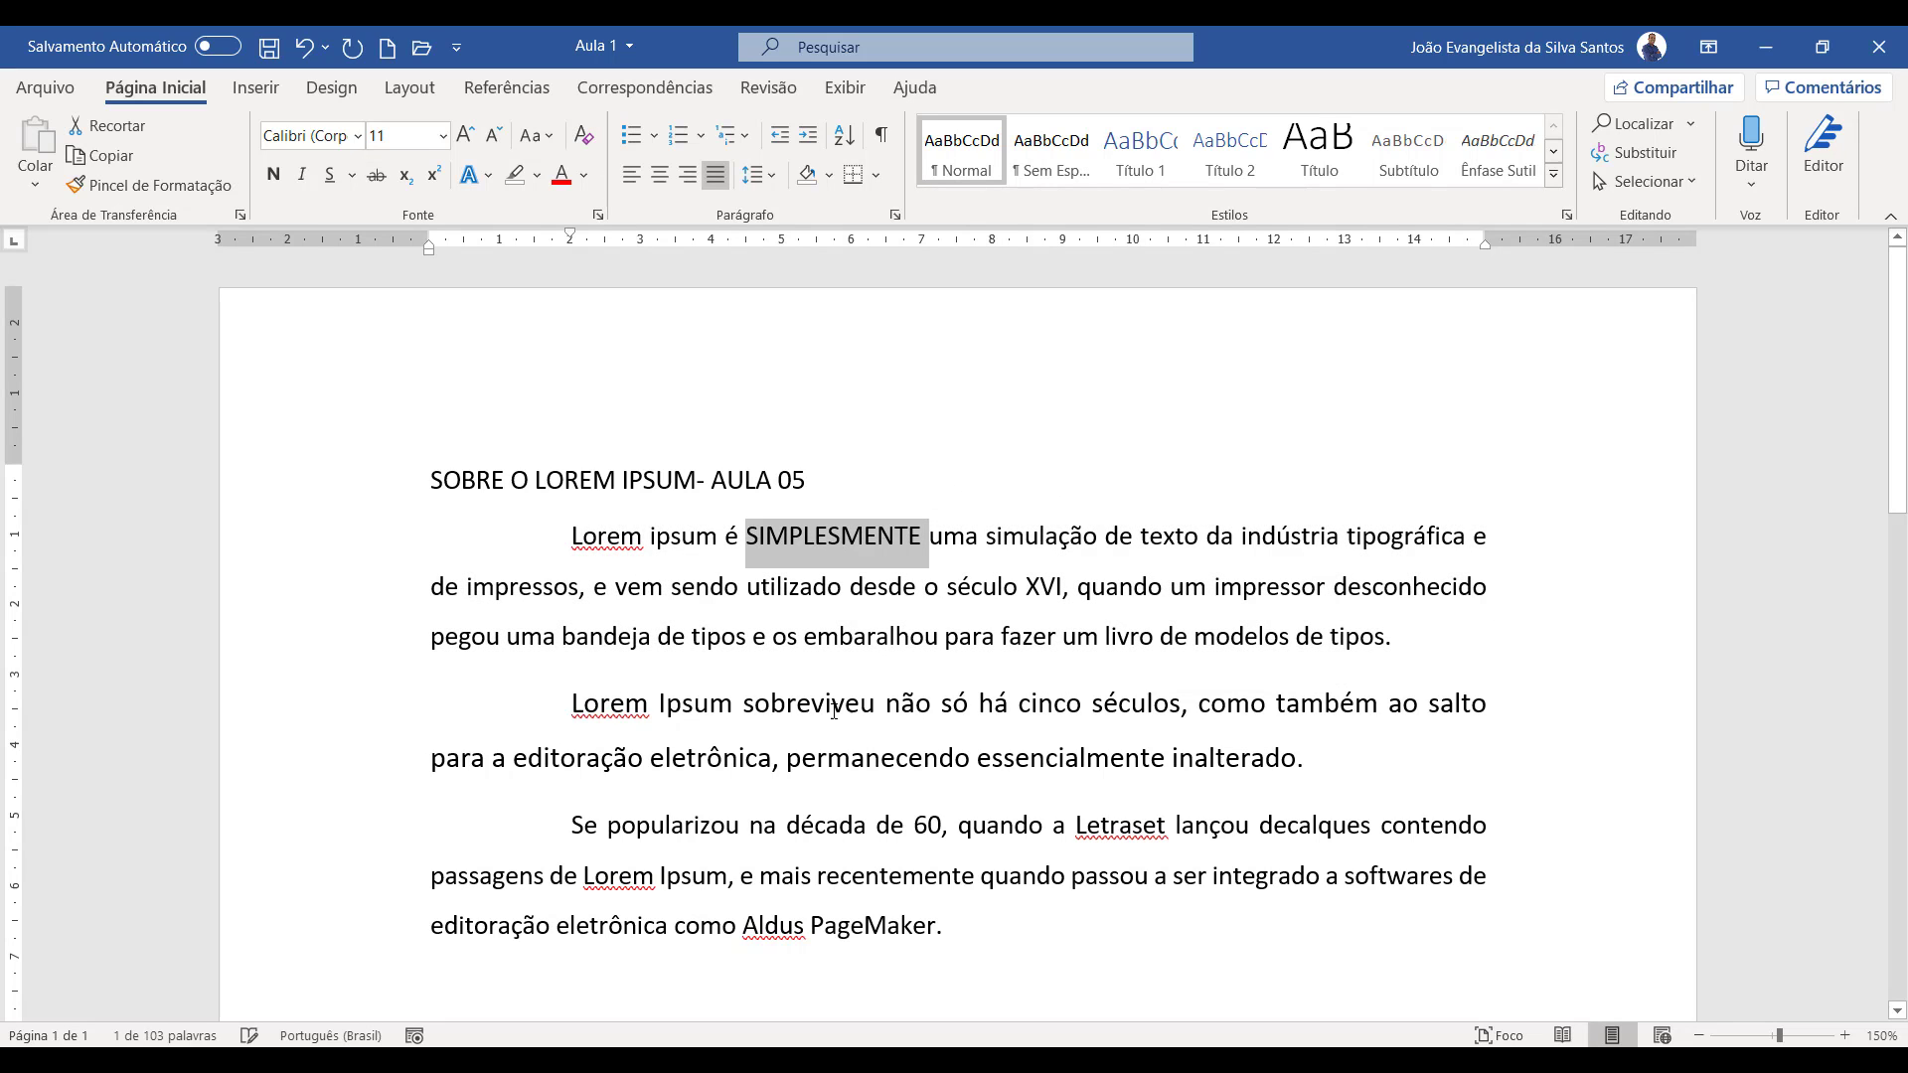
pyautogui.click(670, 671)
# - Make the title "SOBRE O LOREM IPSUM- AULA 05" bold with a single-line underline
pyautogui.click(330, 509)
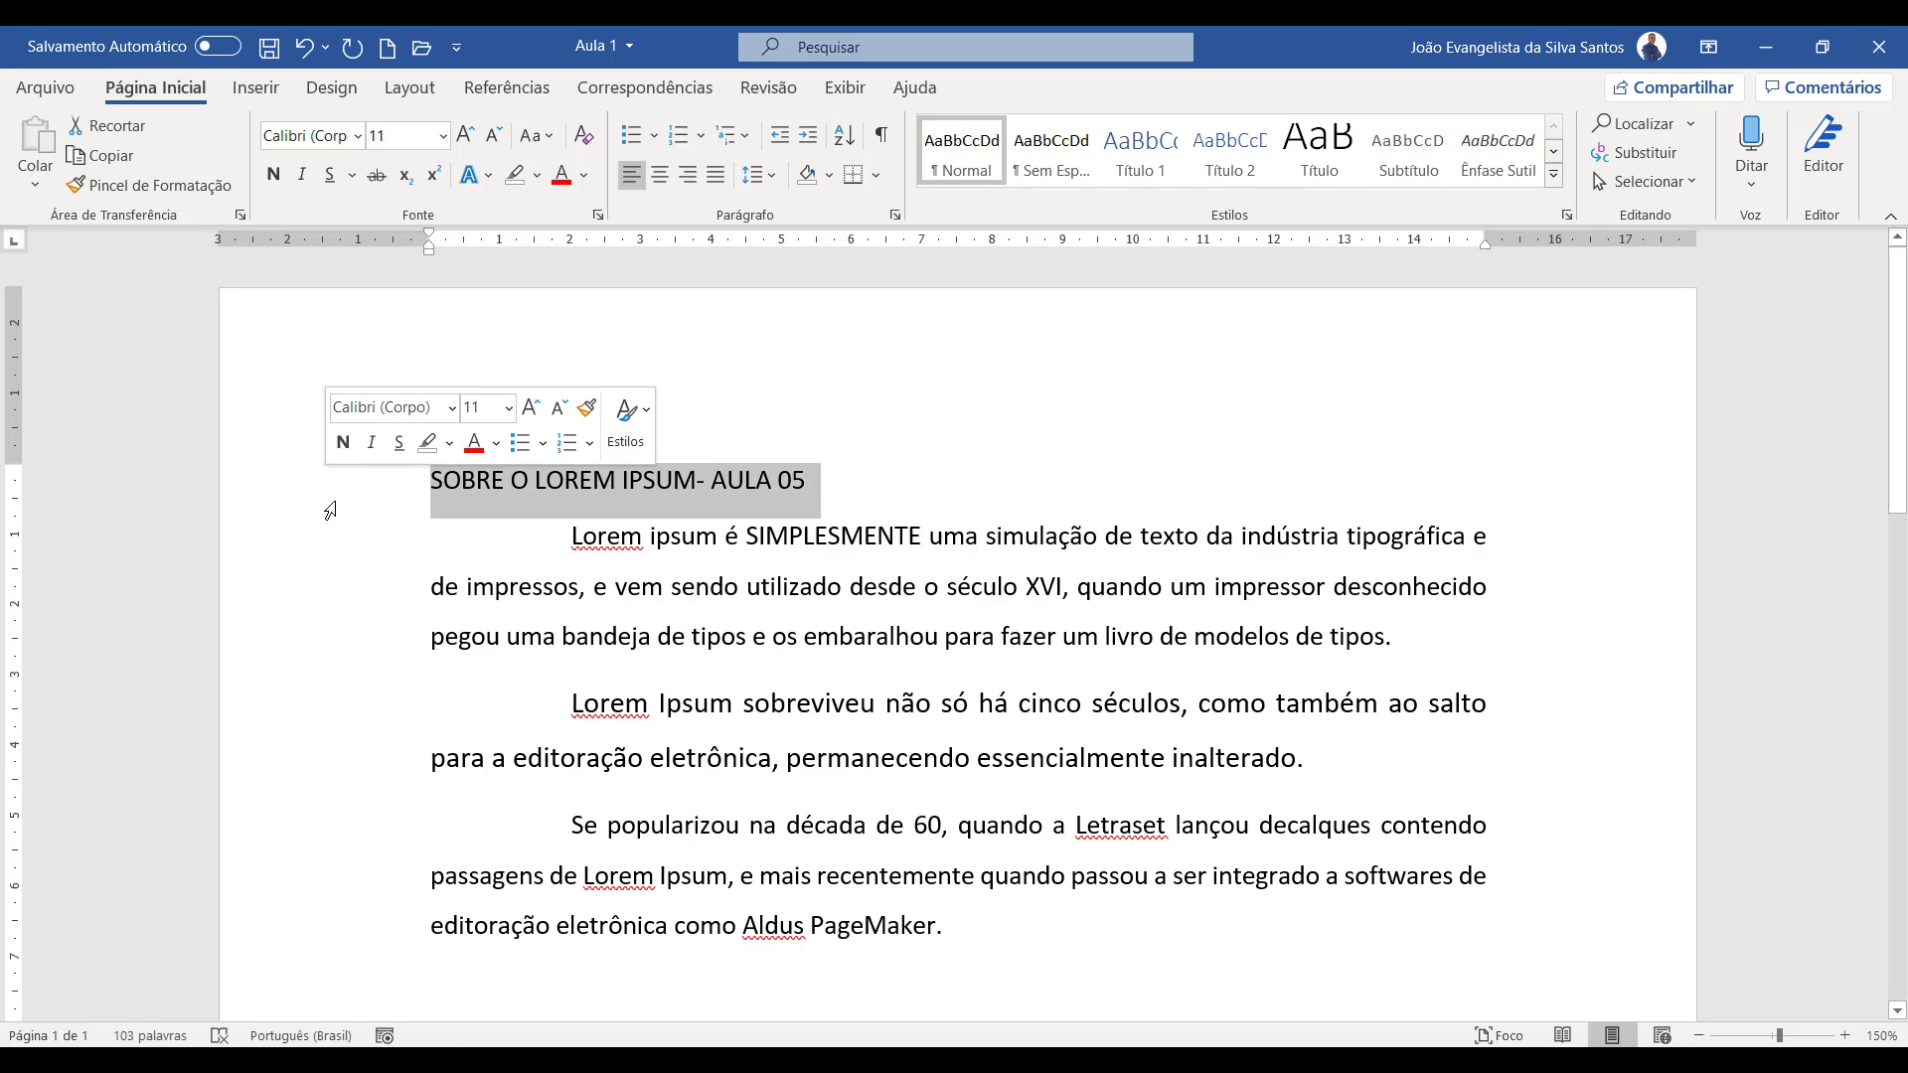
pyautogui.click(270, 176)
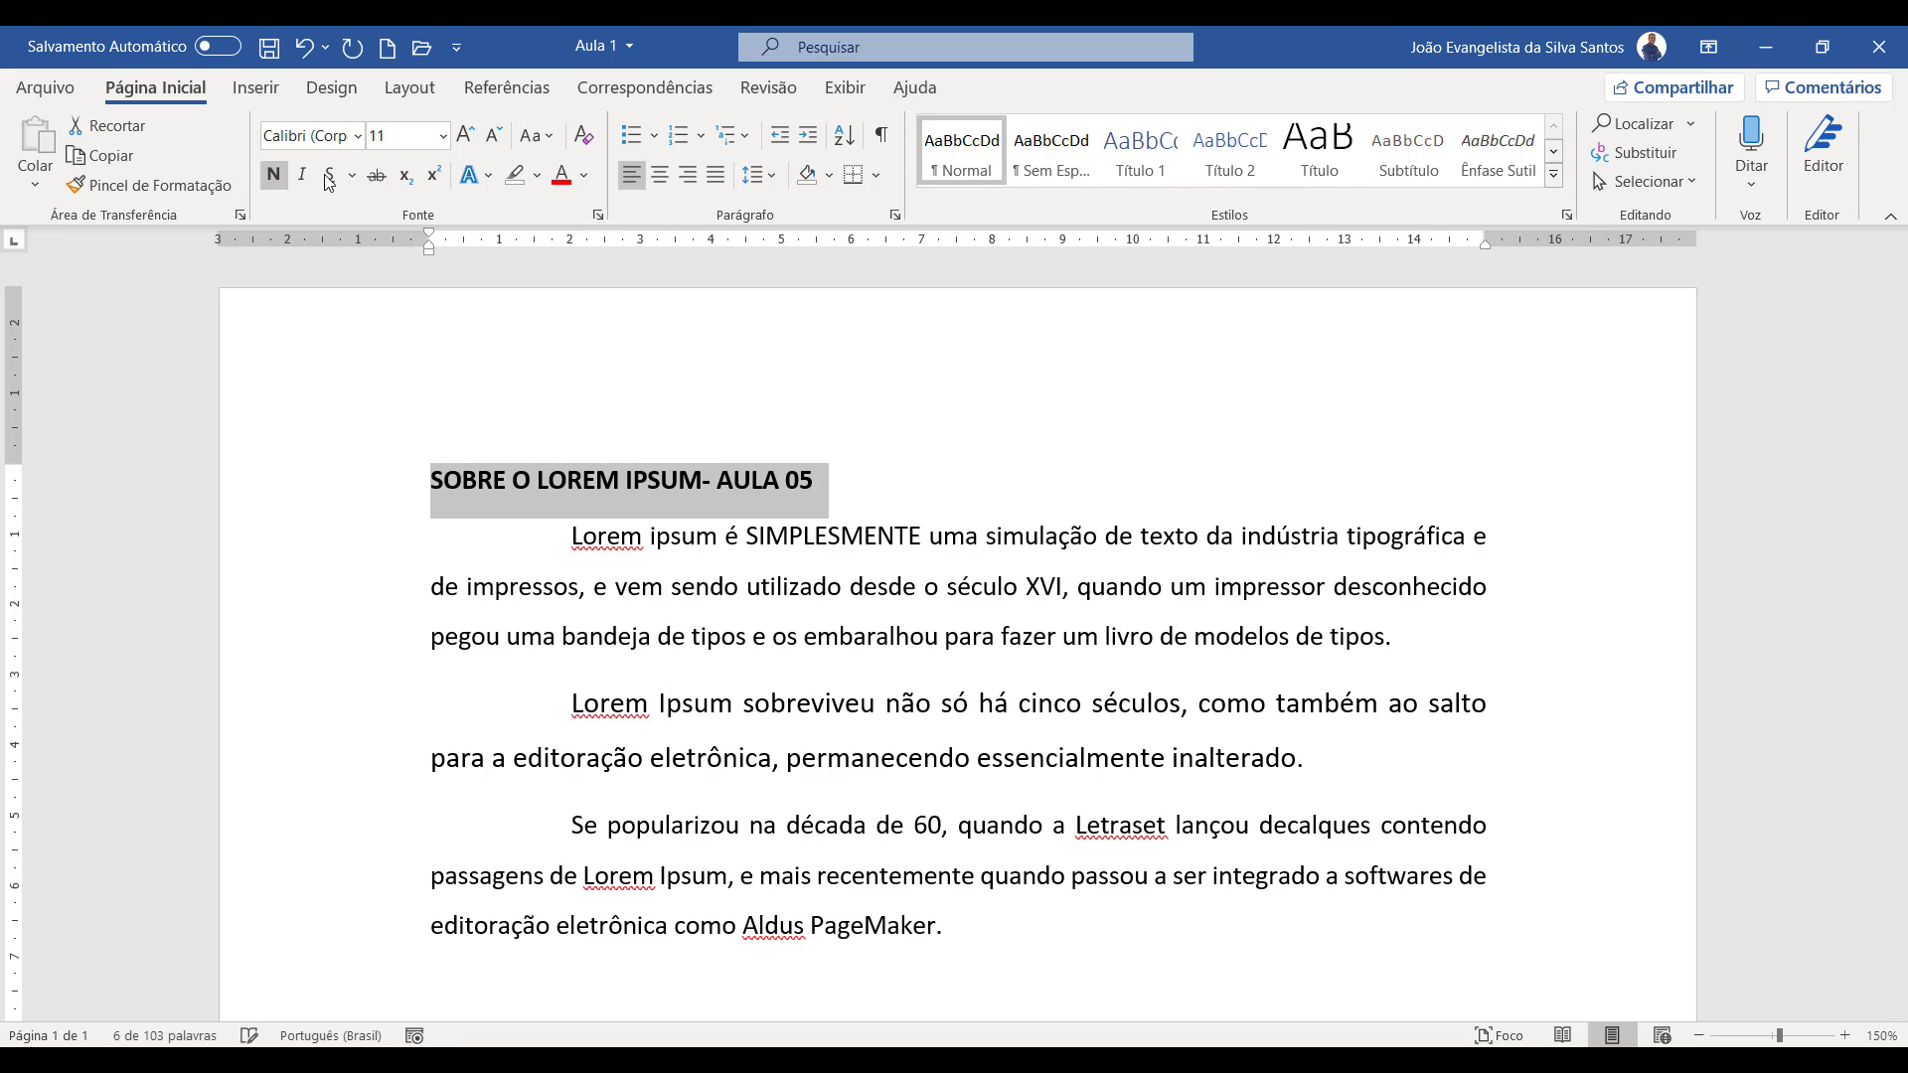
pyautogui.click(329, 176)
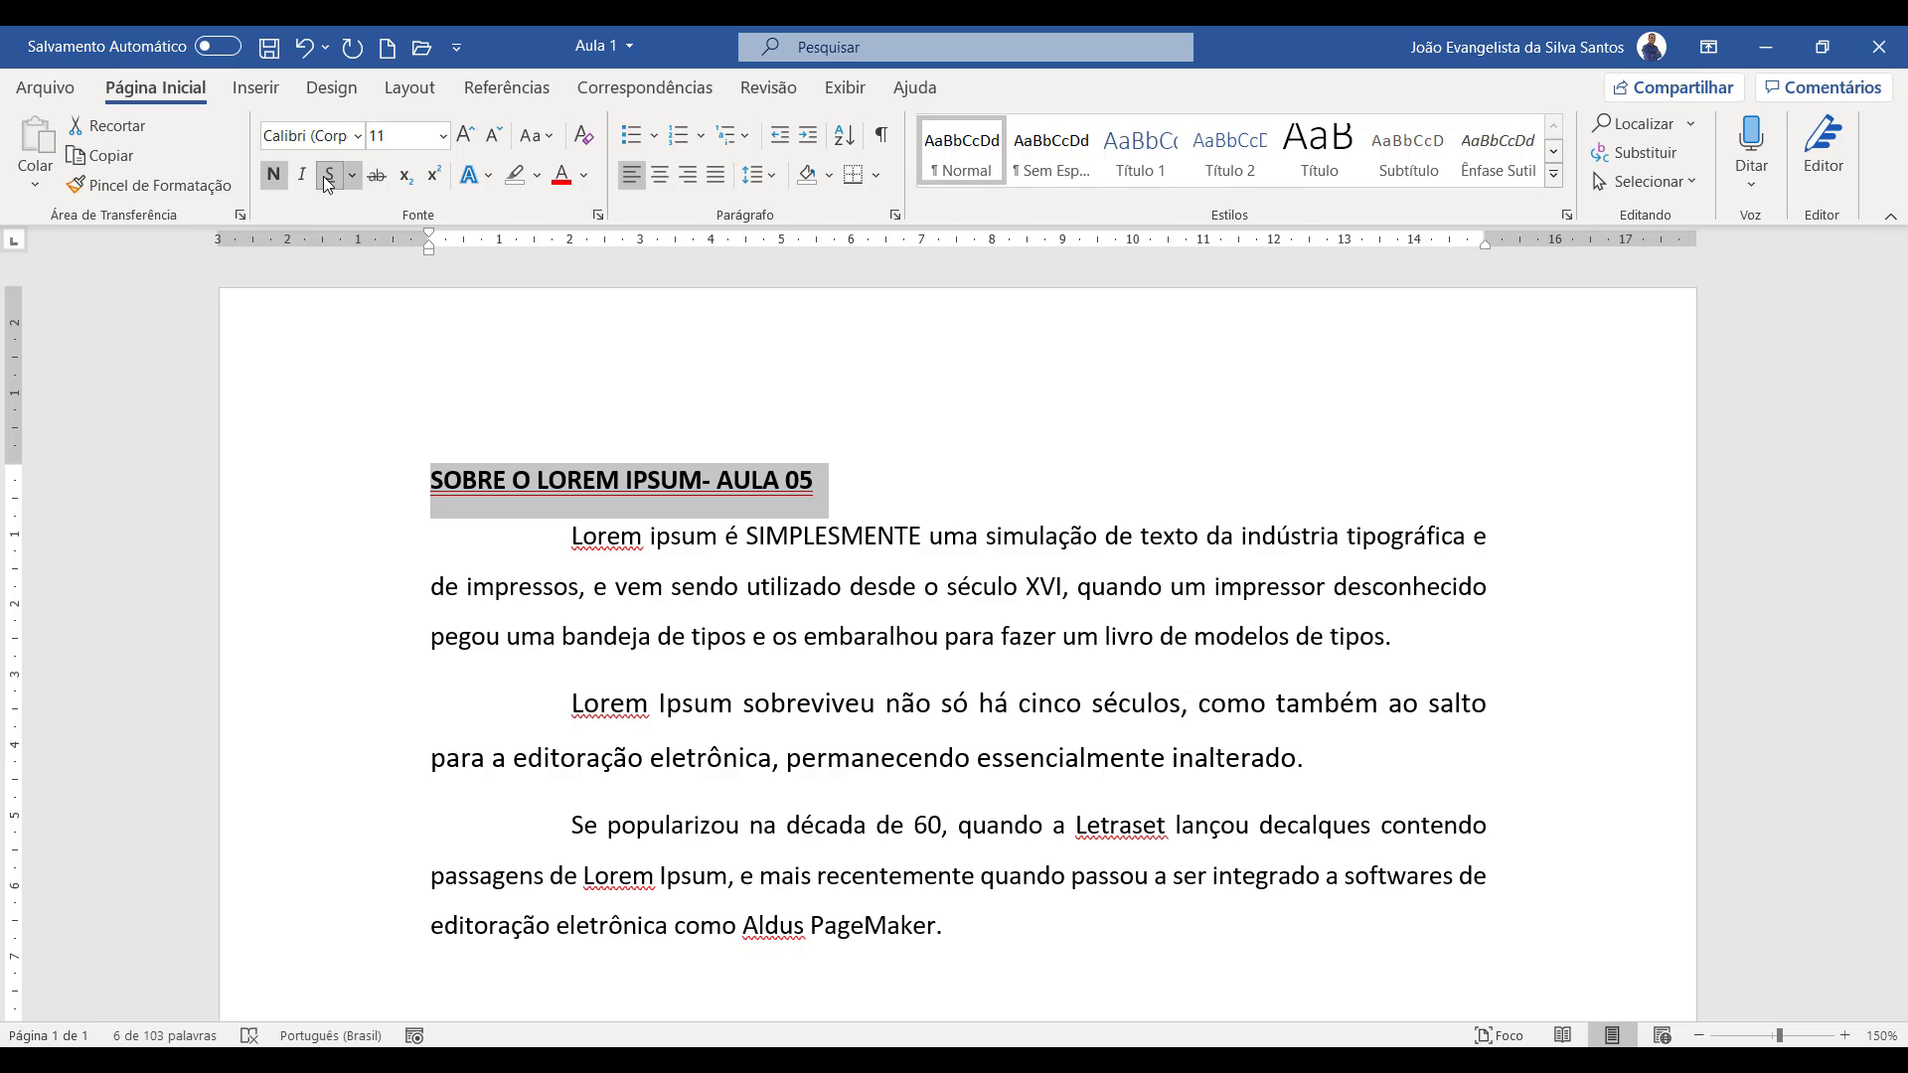
pyautogui.click(353, 176)
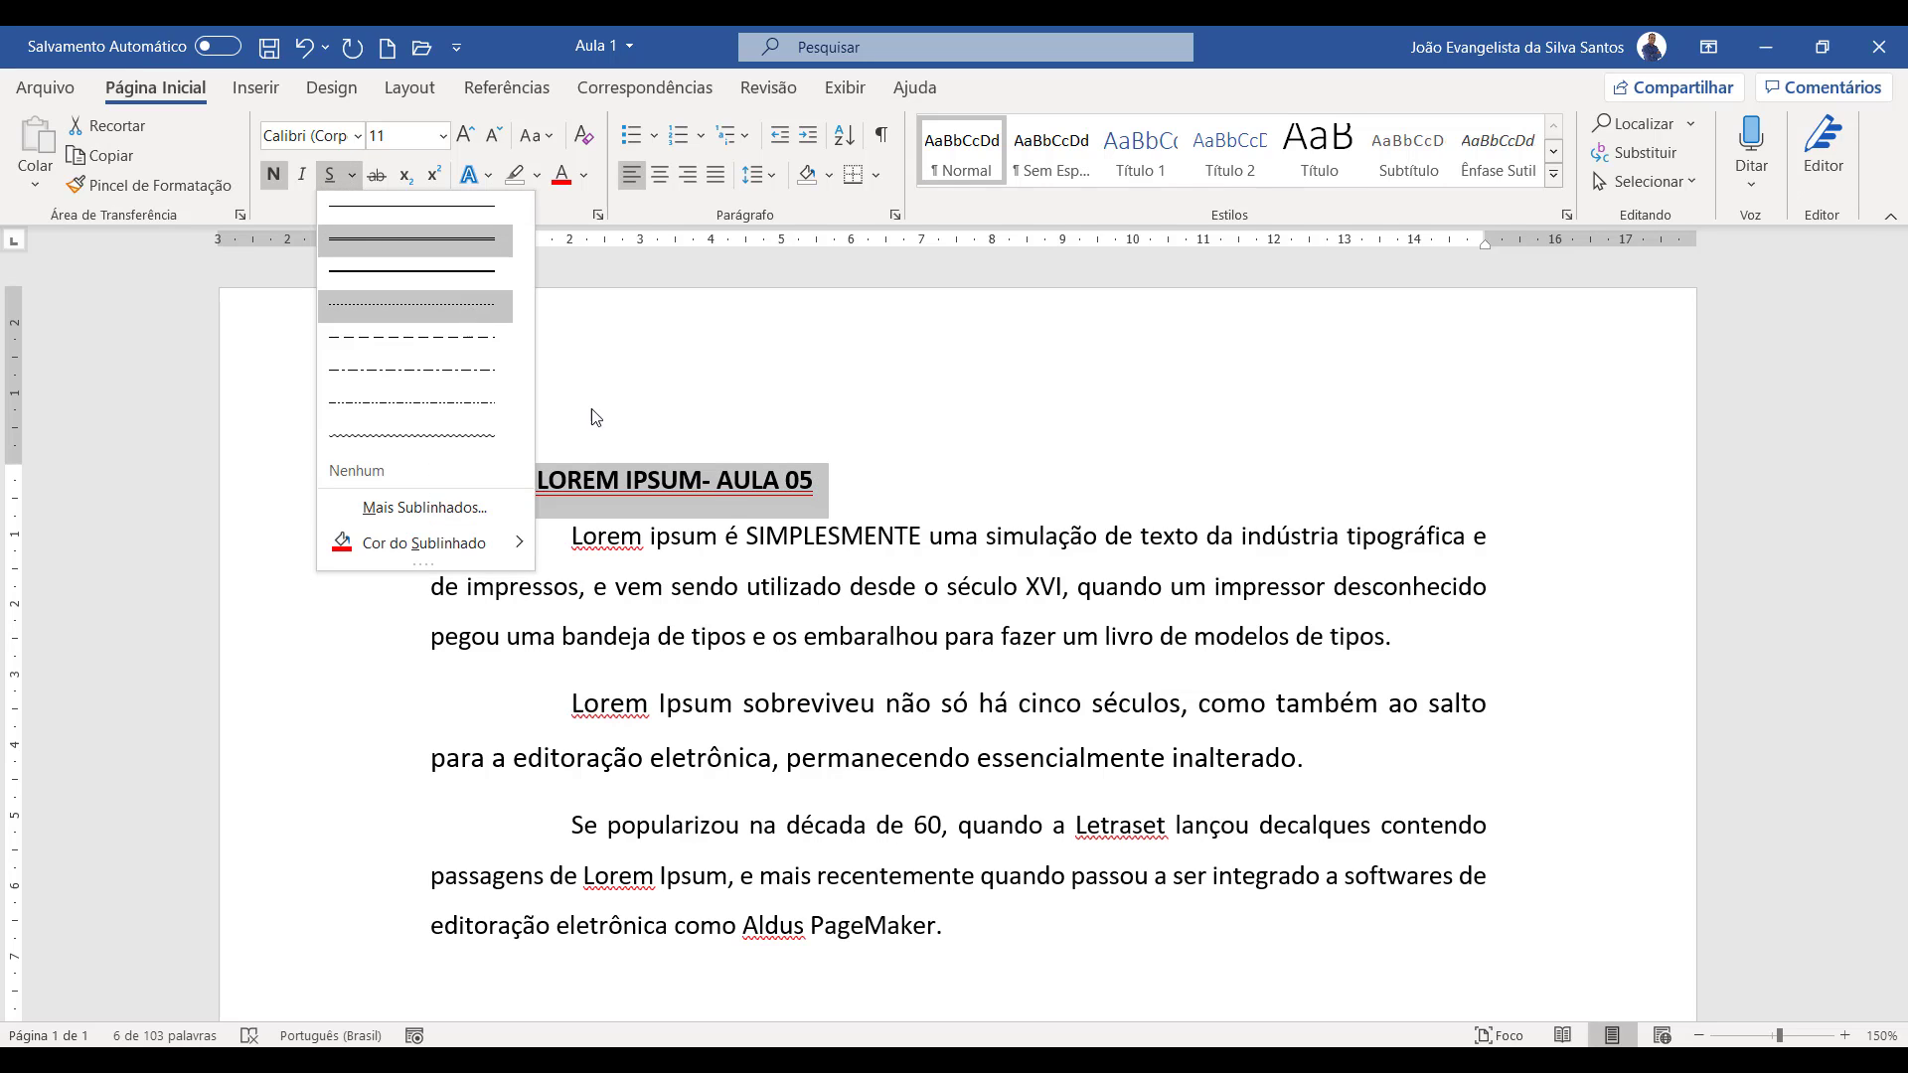
pyautogui.click(487, 211)
# - Set the title's underline colour to Automático and deselect the title
pyautogui.click(353, 176)
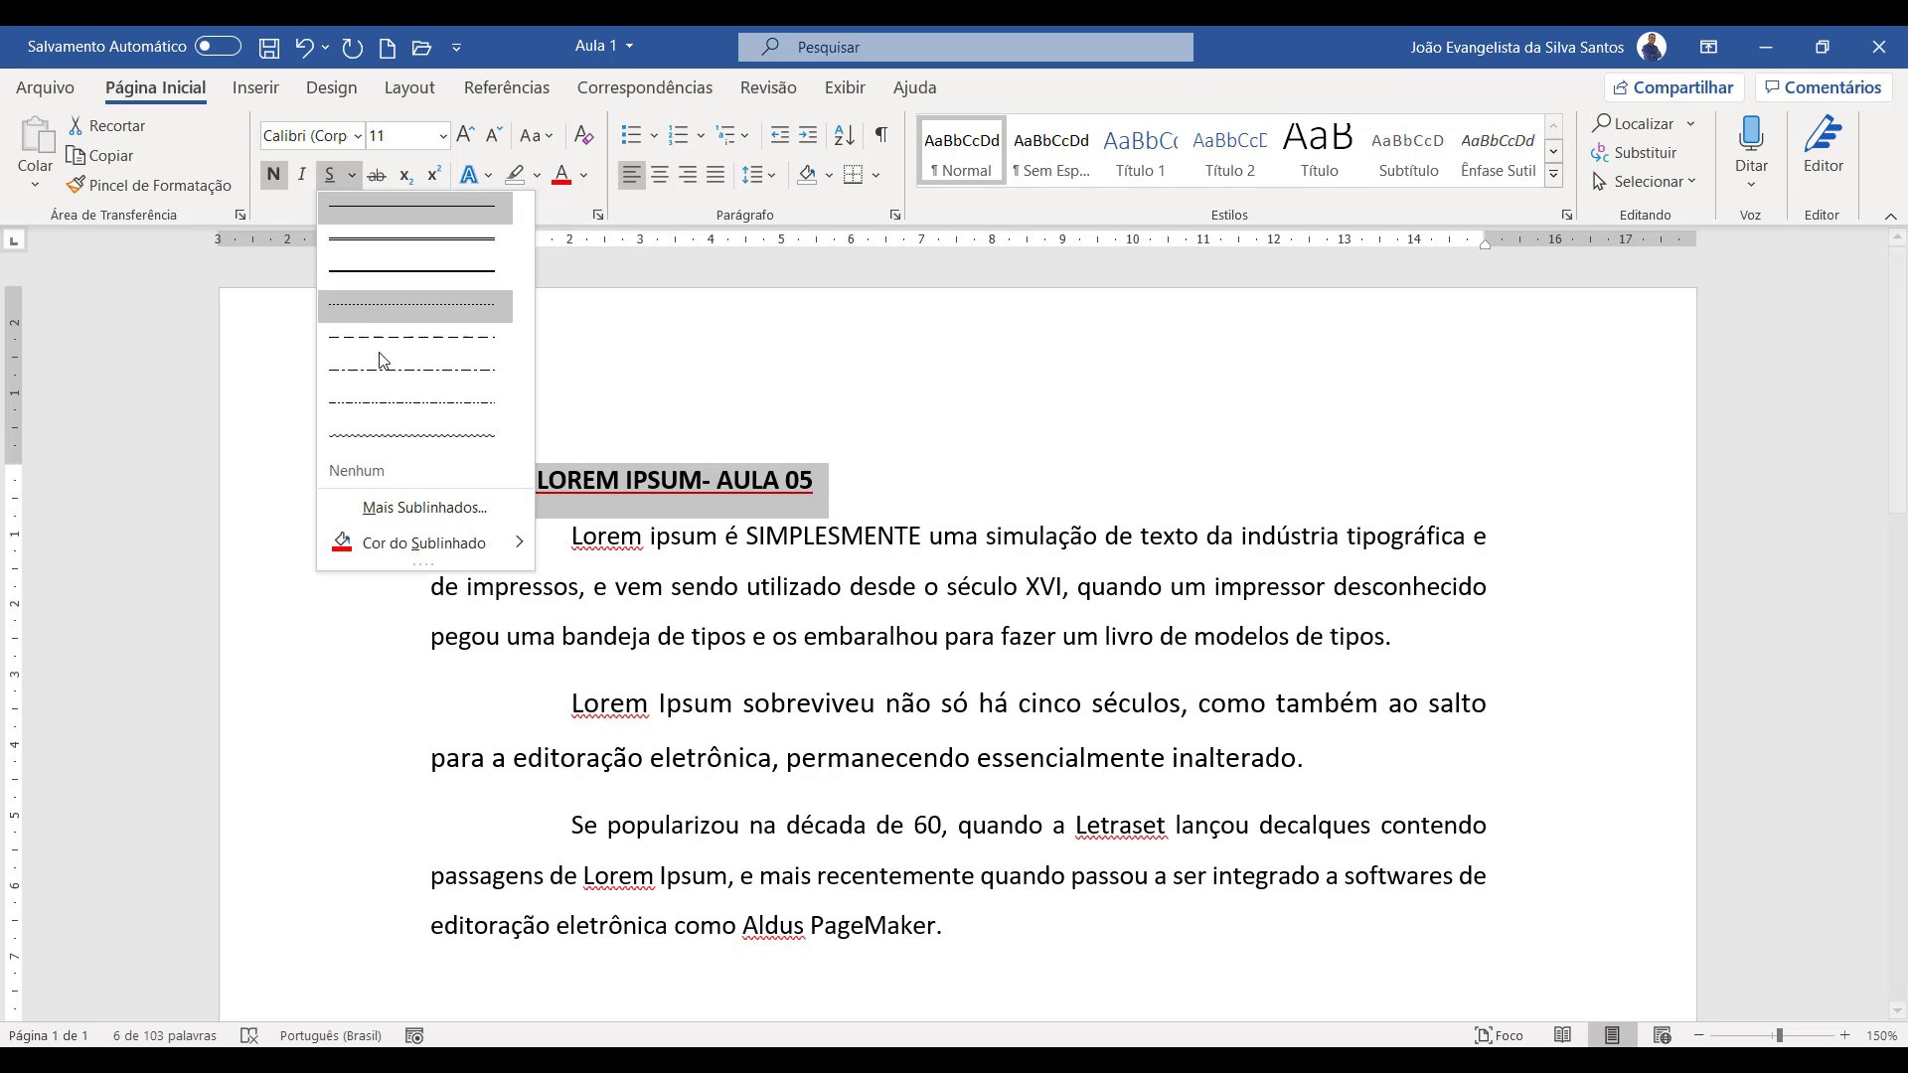
pyautogui.moveTo(403, 542)
pyautogui.click(590, 548)
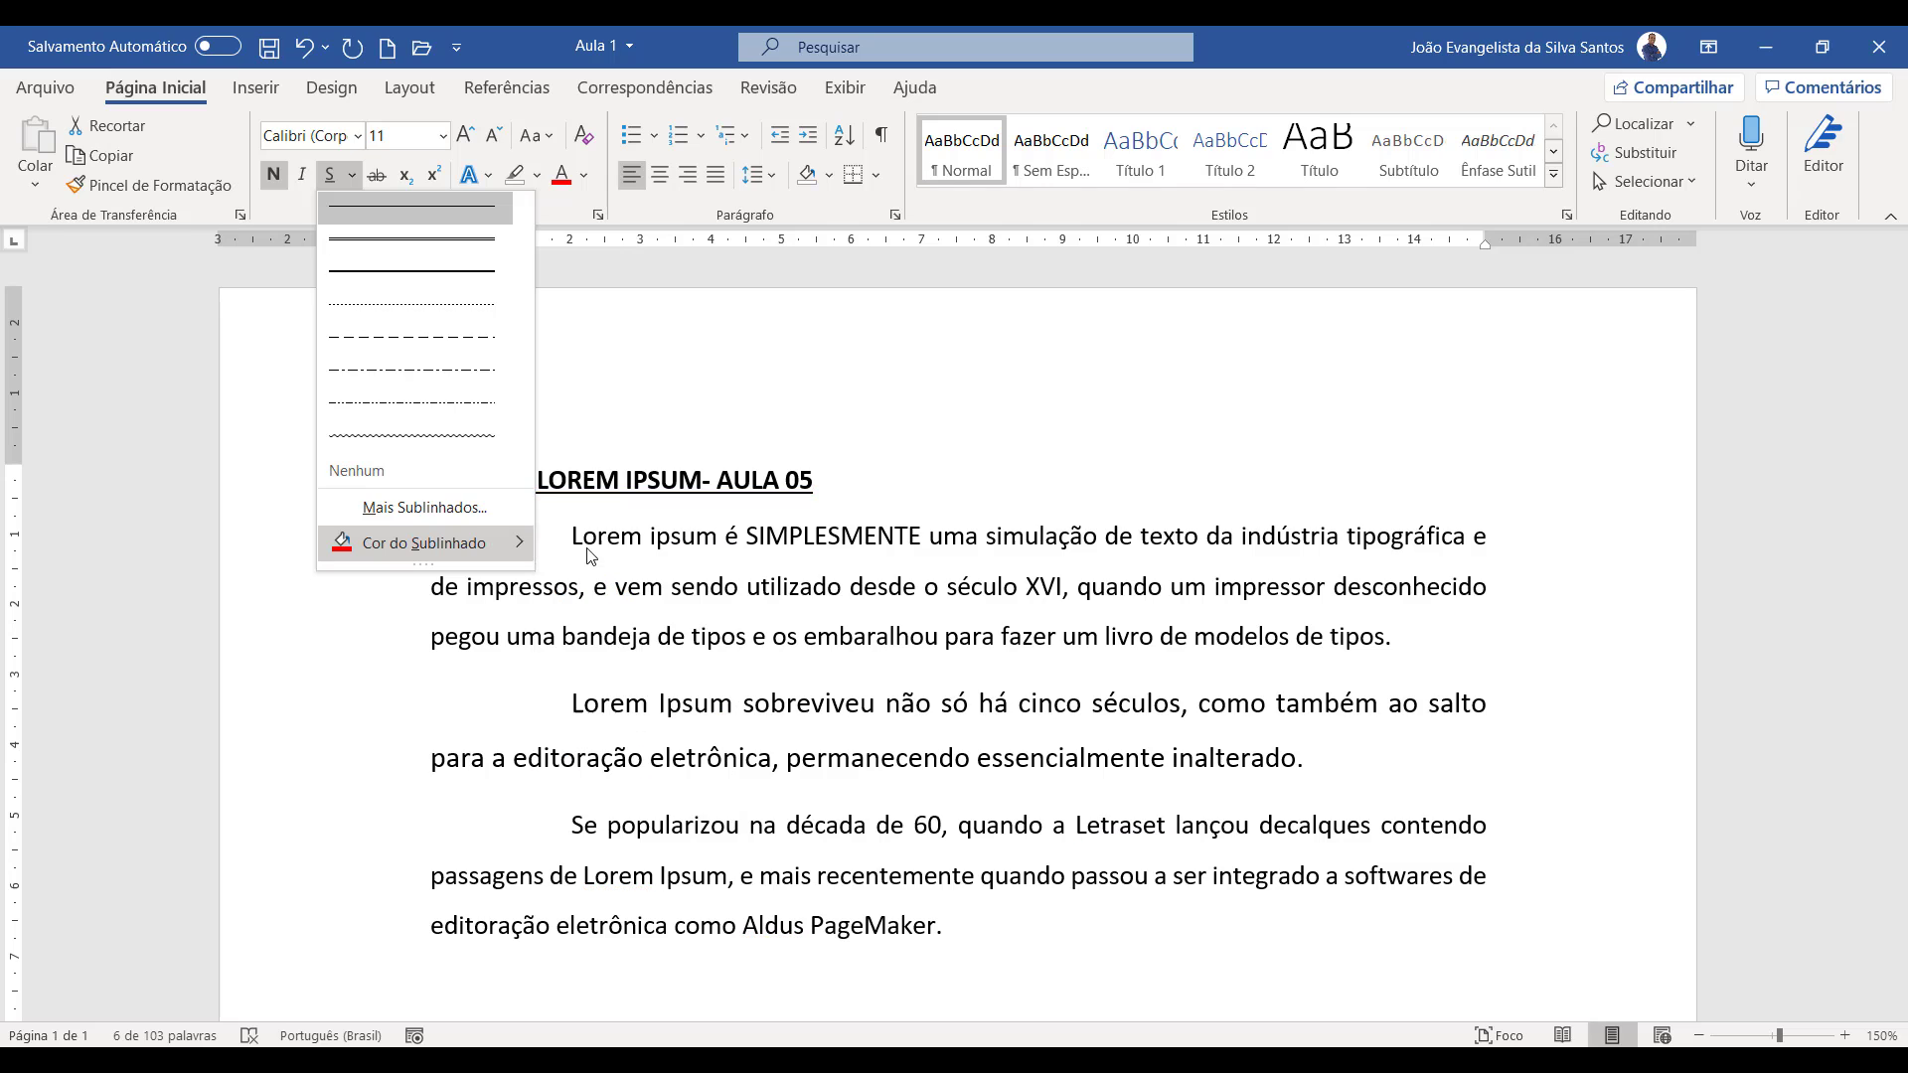
pyautogui.click(997, 586)
pyautogui.click(997, 587)
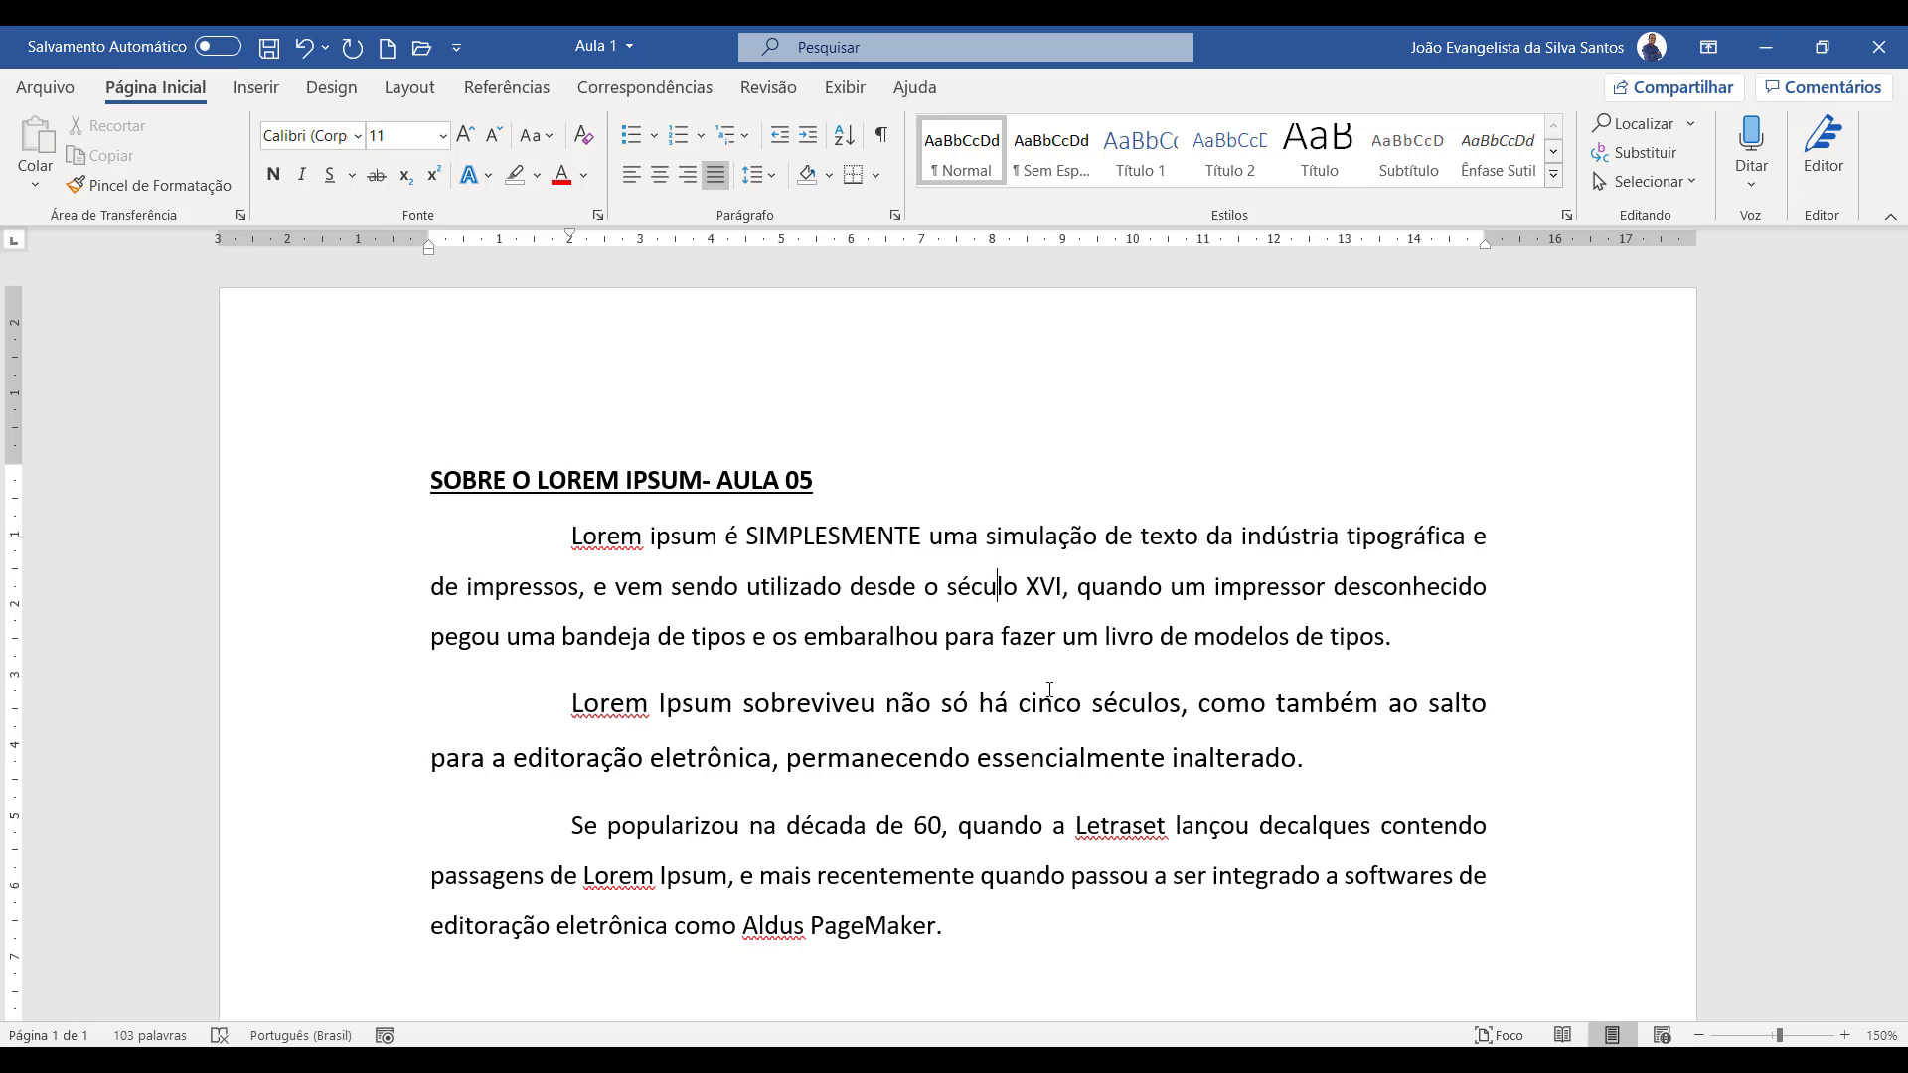
# - In the Fonte dialog, choose the Abadi font and size 16 for the title
pyautogui.click(309, 485)
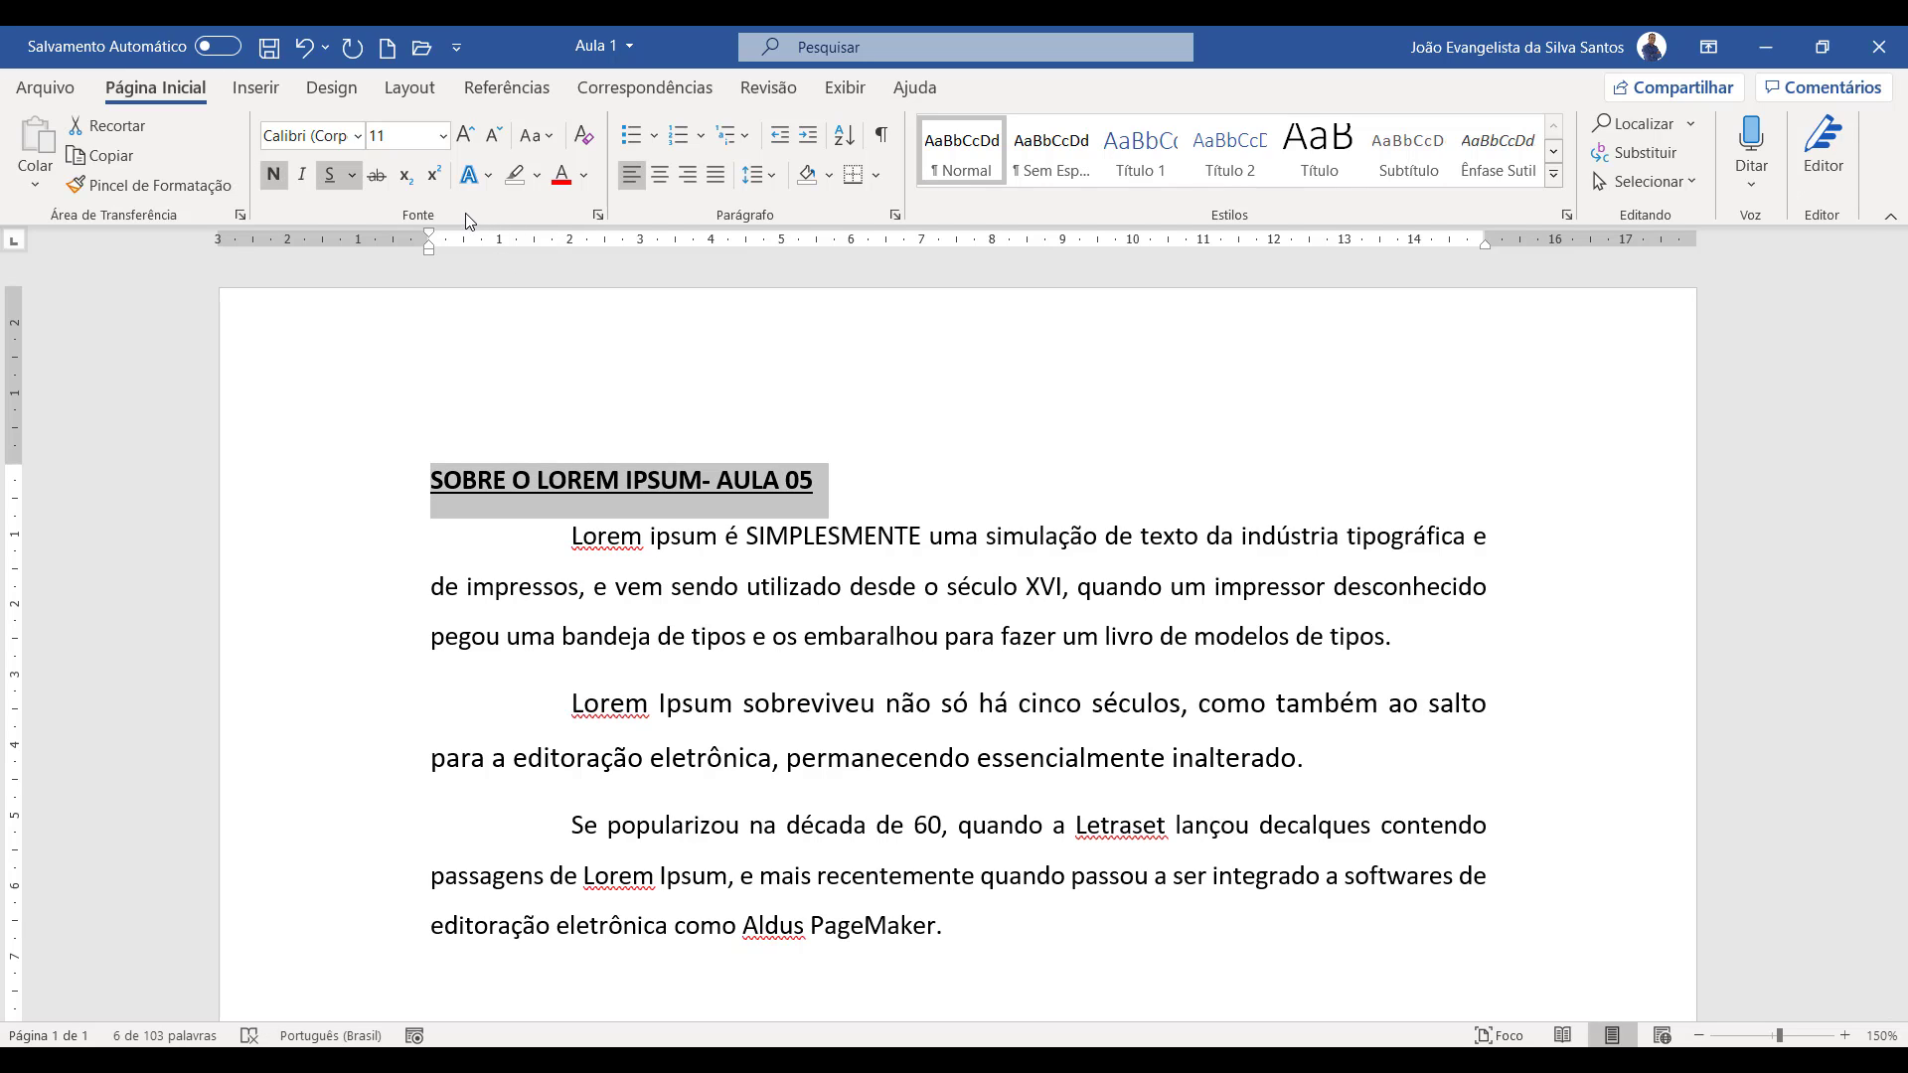
pyautogui.click(598, 215)
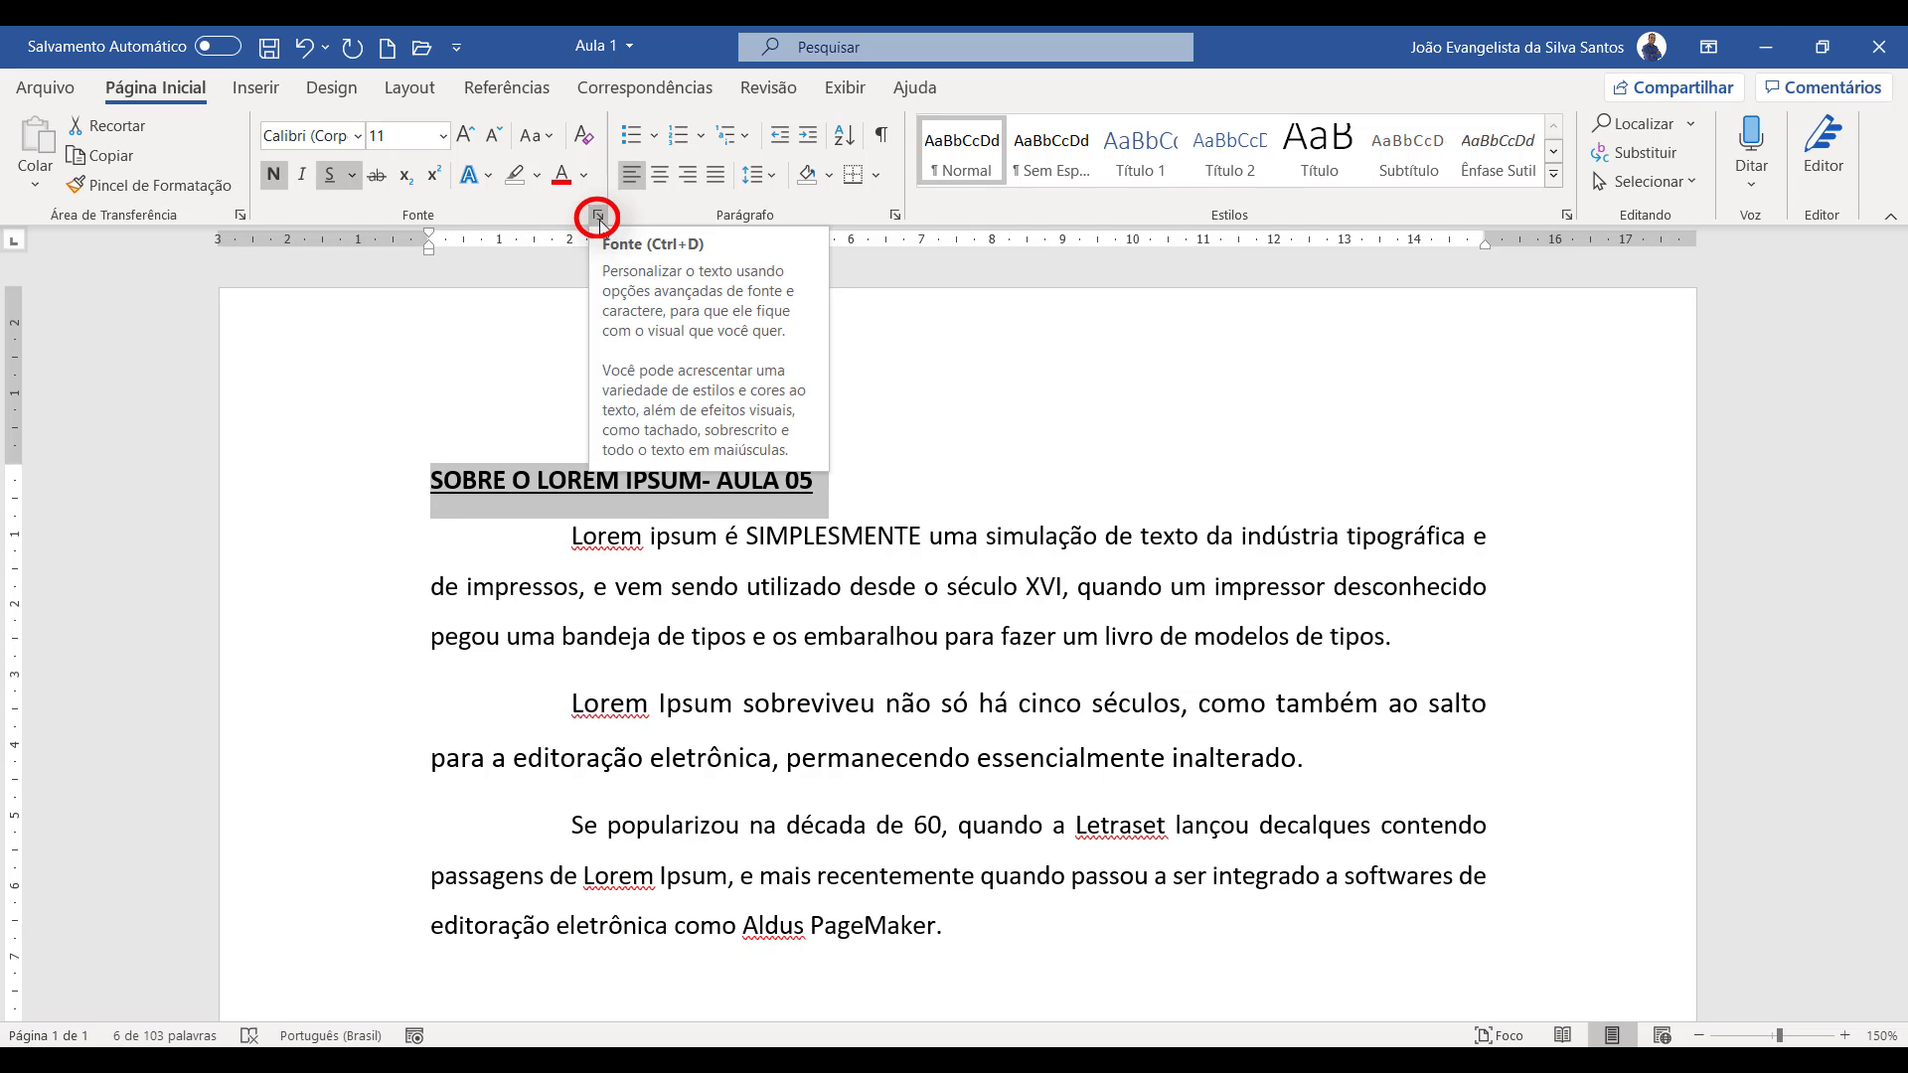
pyautogui.click(598, 216)
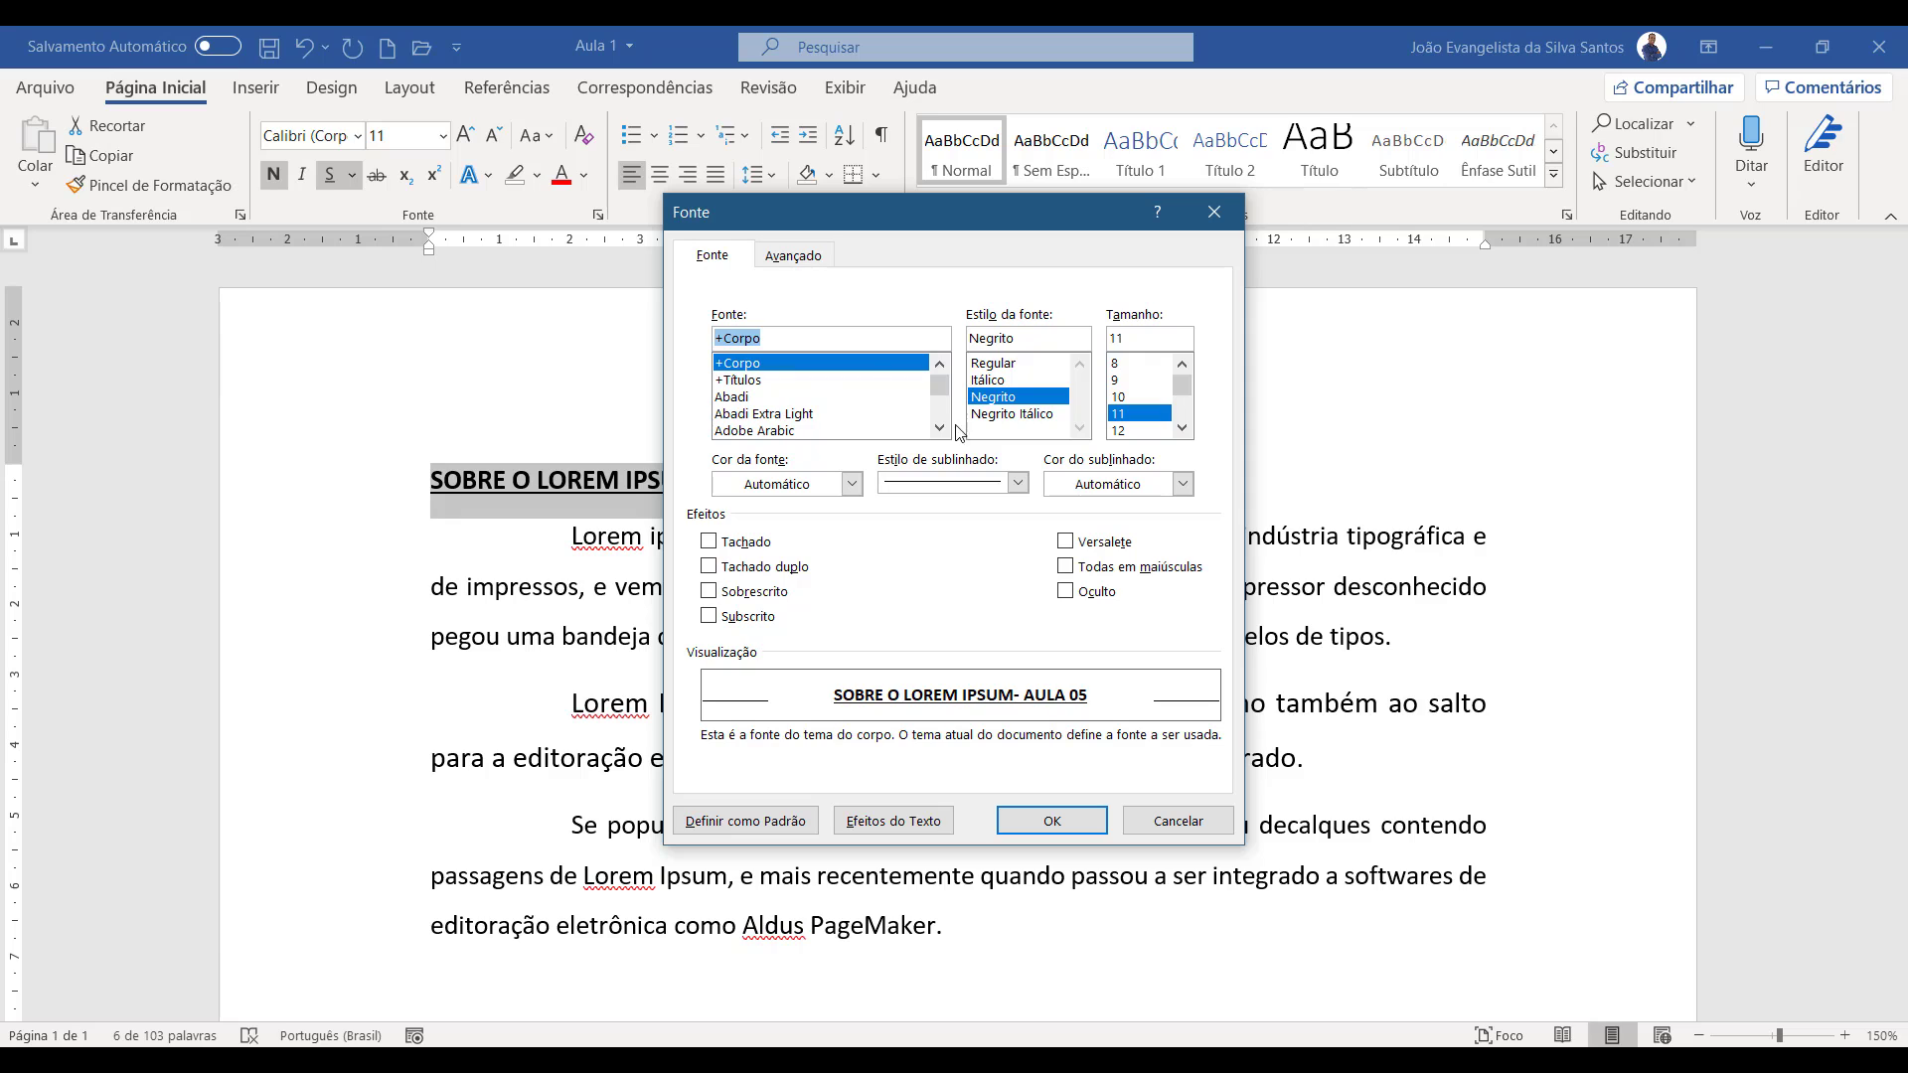
pyautogui.click(746, 399)
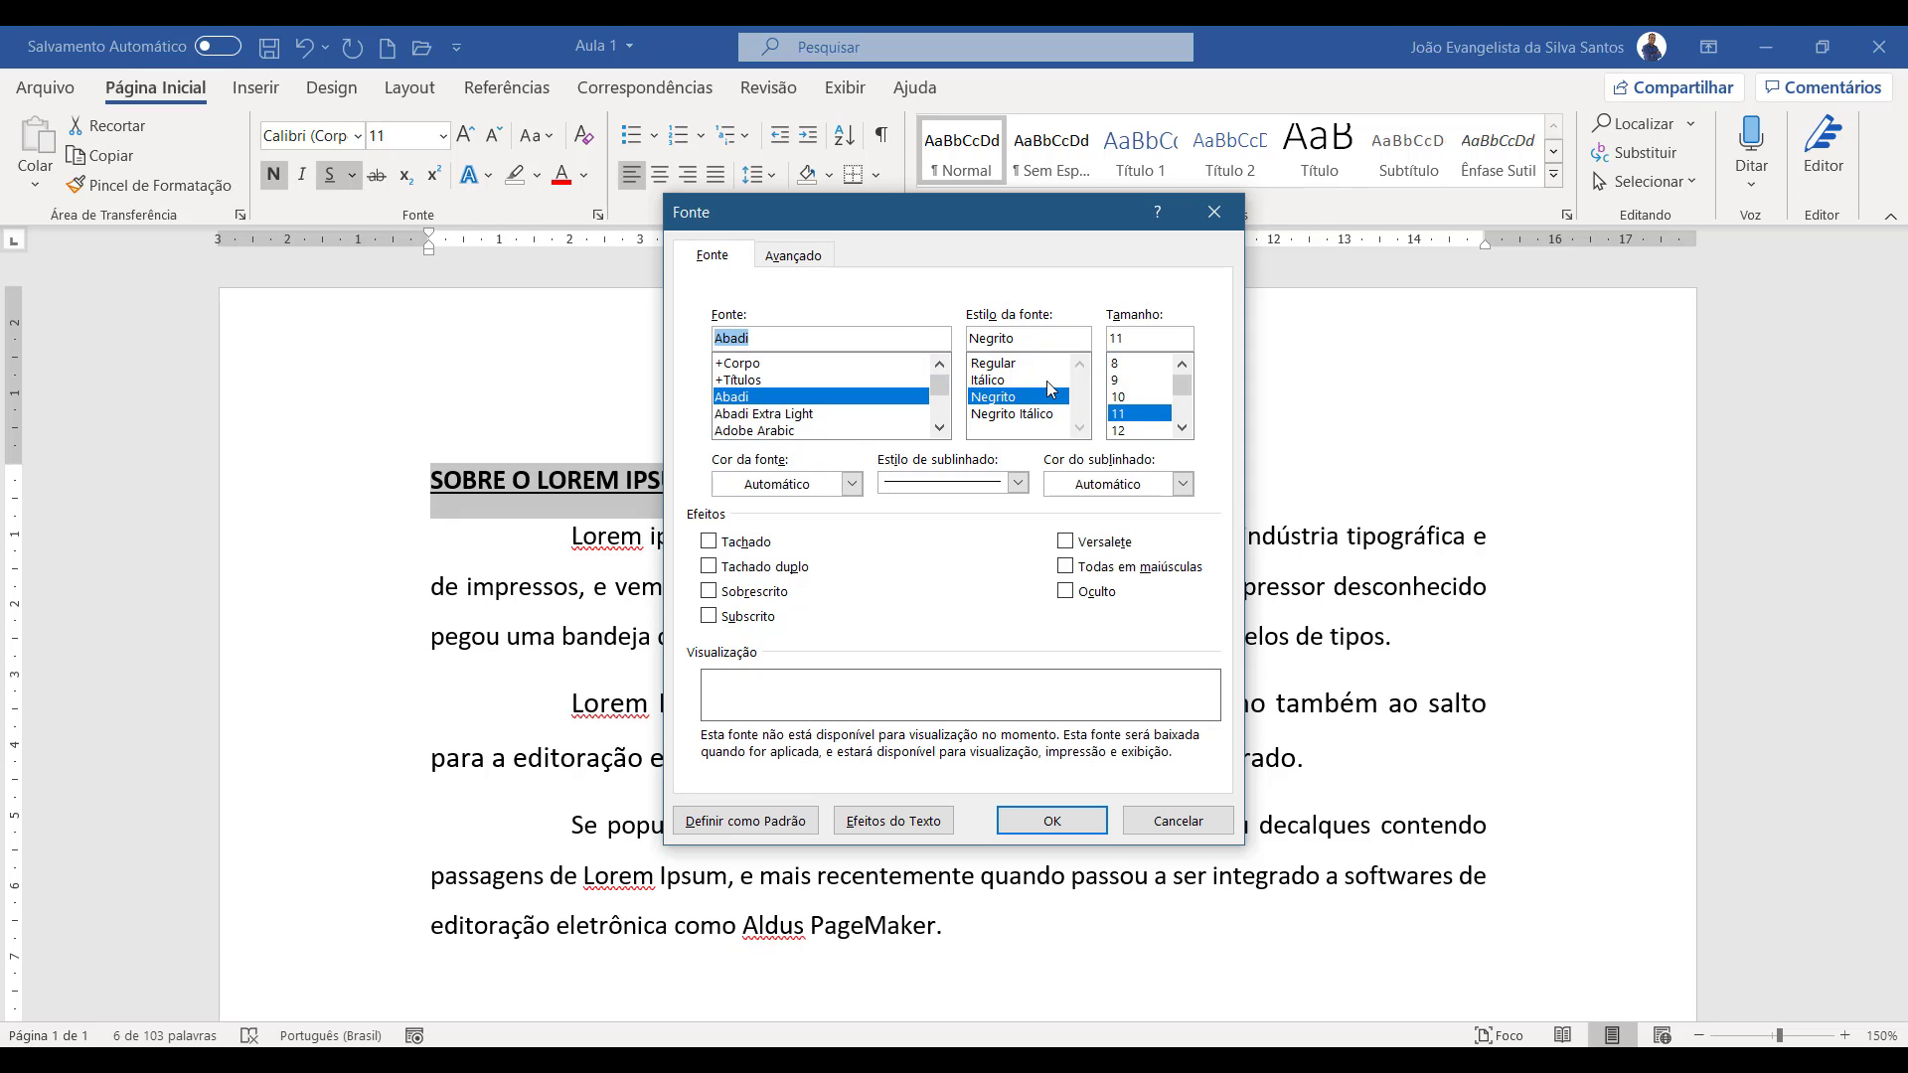
pyautogui.click(1182, 427)
pyautogui.click(1182, 427)
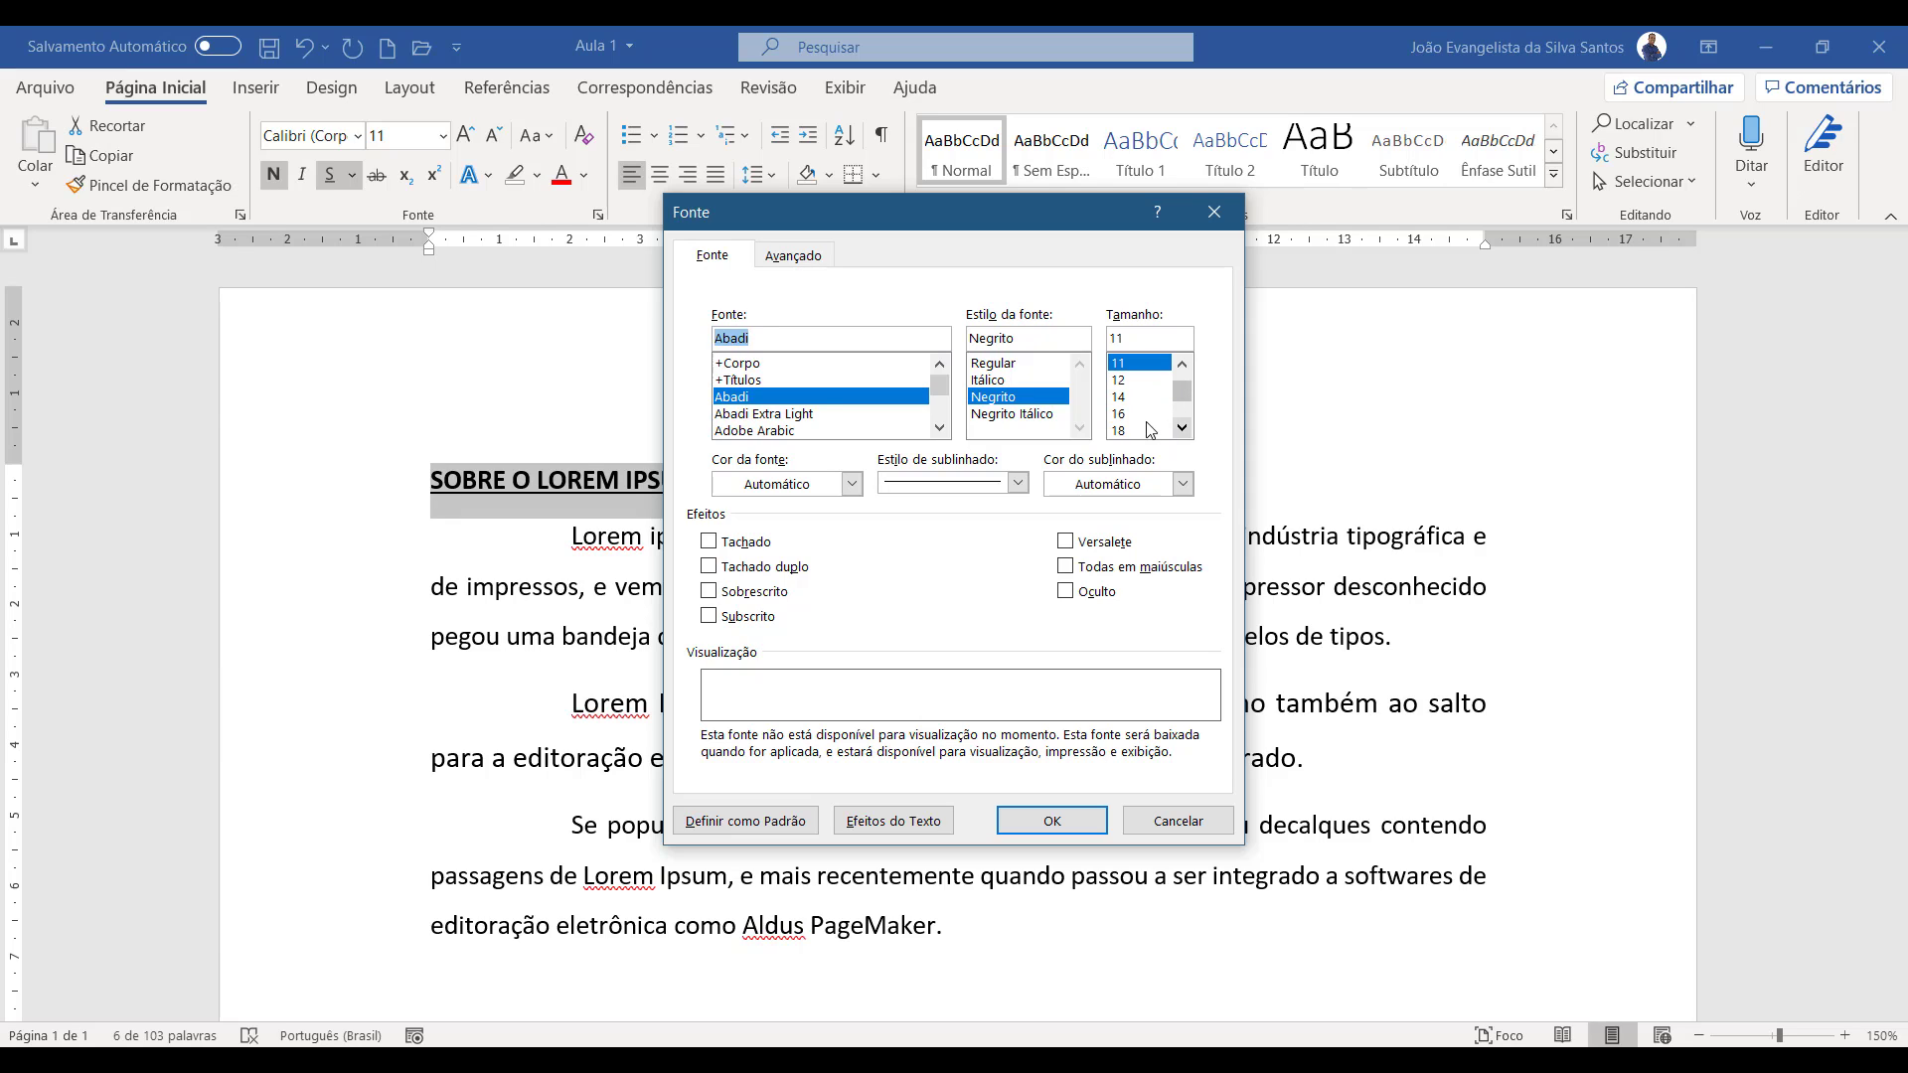
pyautogui.click(1132, 413)
# - Set the title's font colour to standard red, enable Todas em maiúsculas, and apply the font settings
pyautogui.click(832, 491)
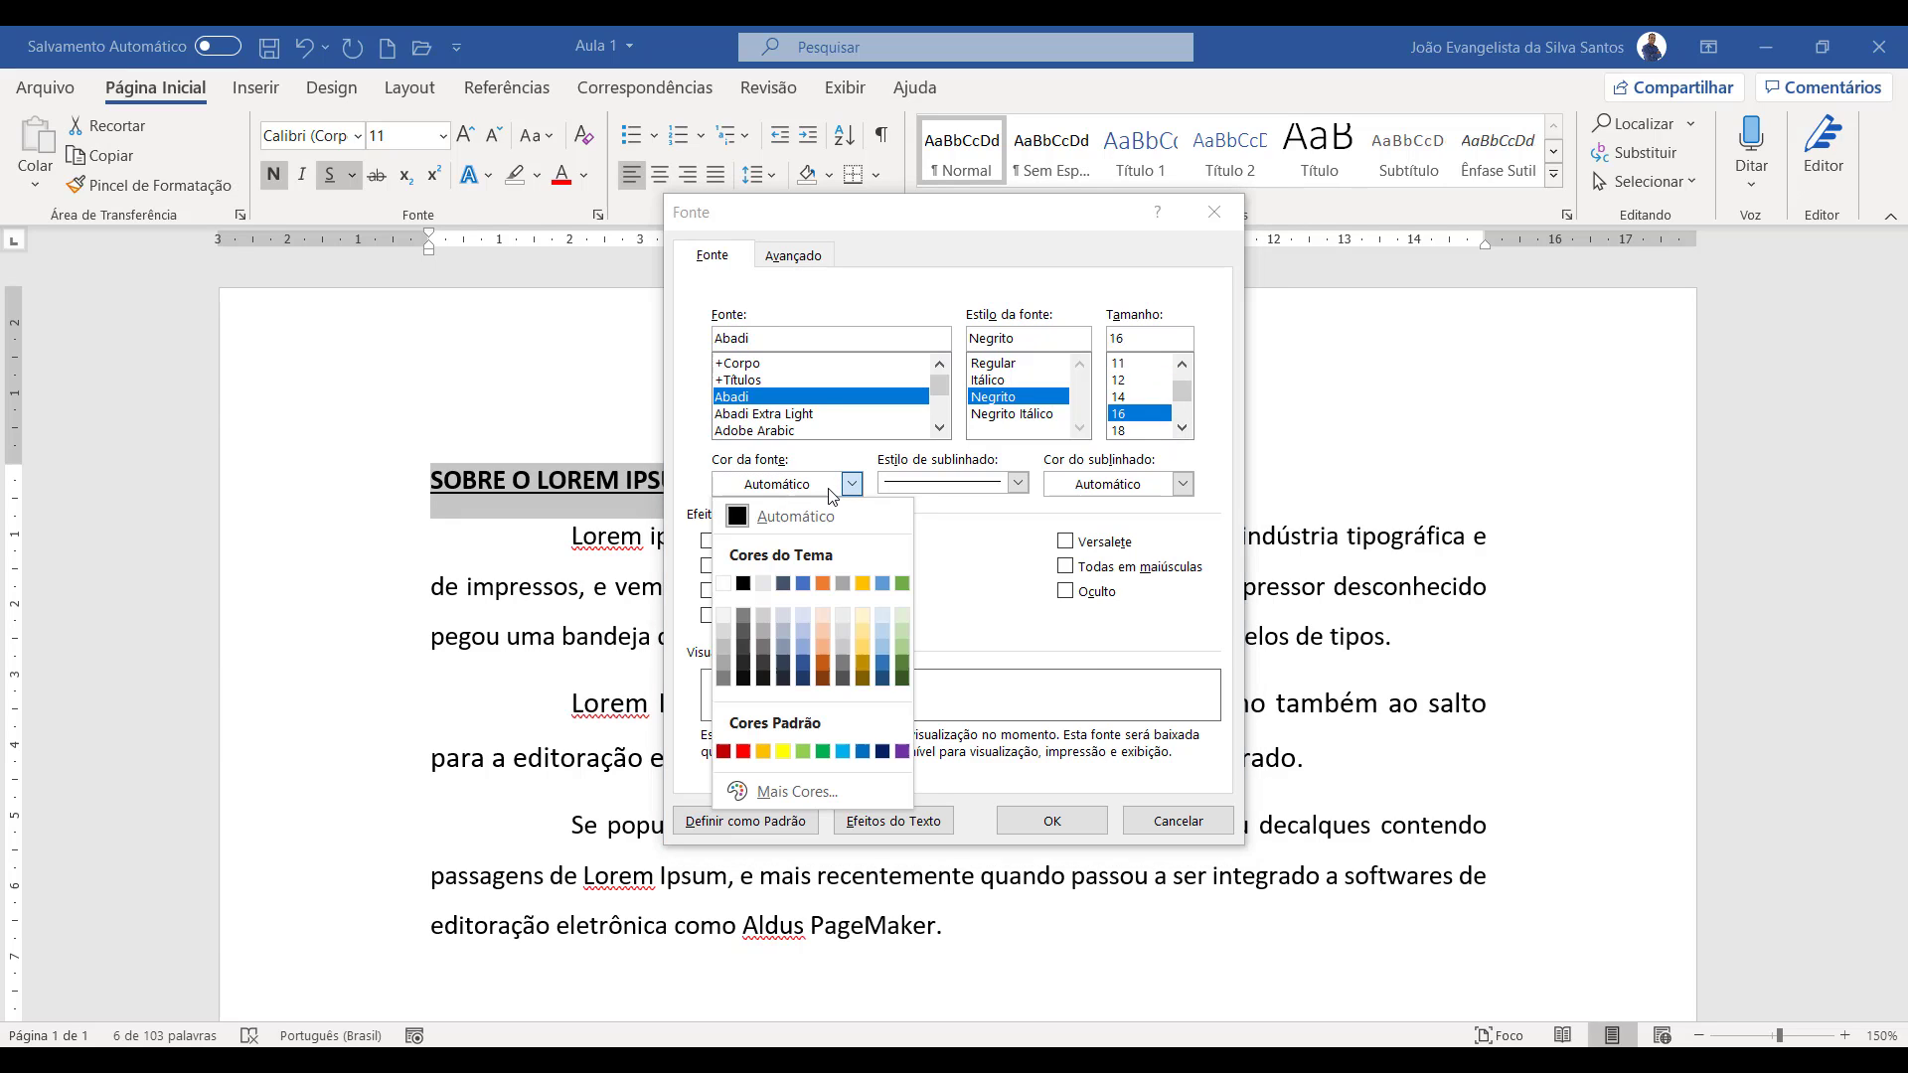
pyautogui.click(743, 751)
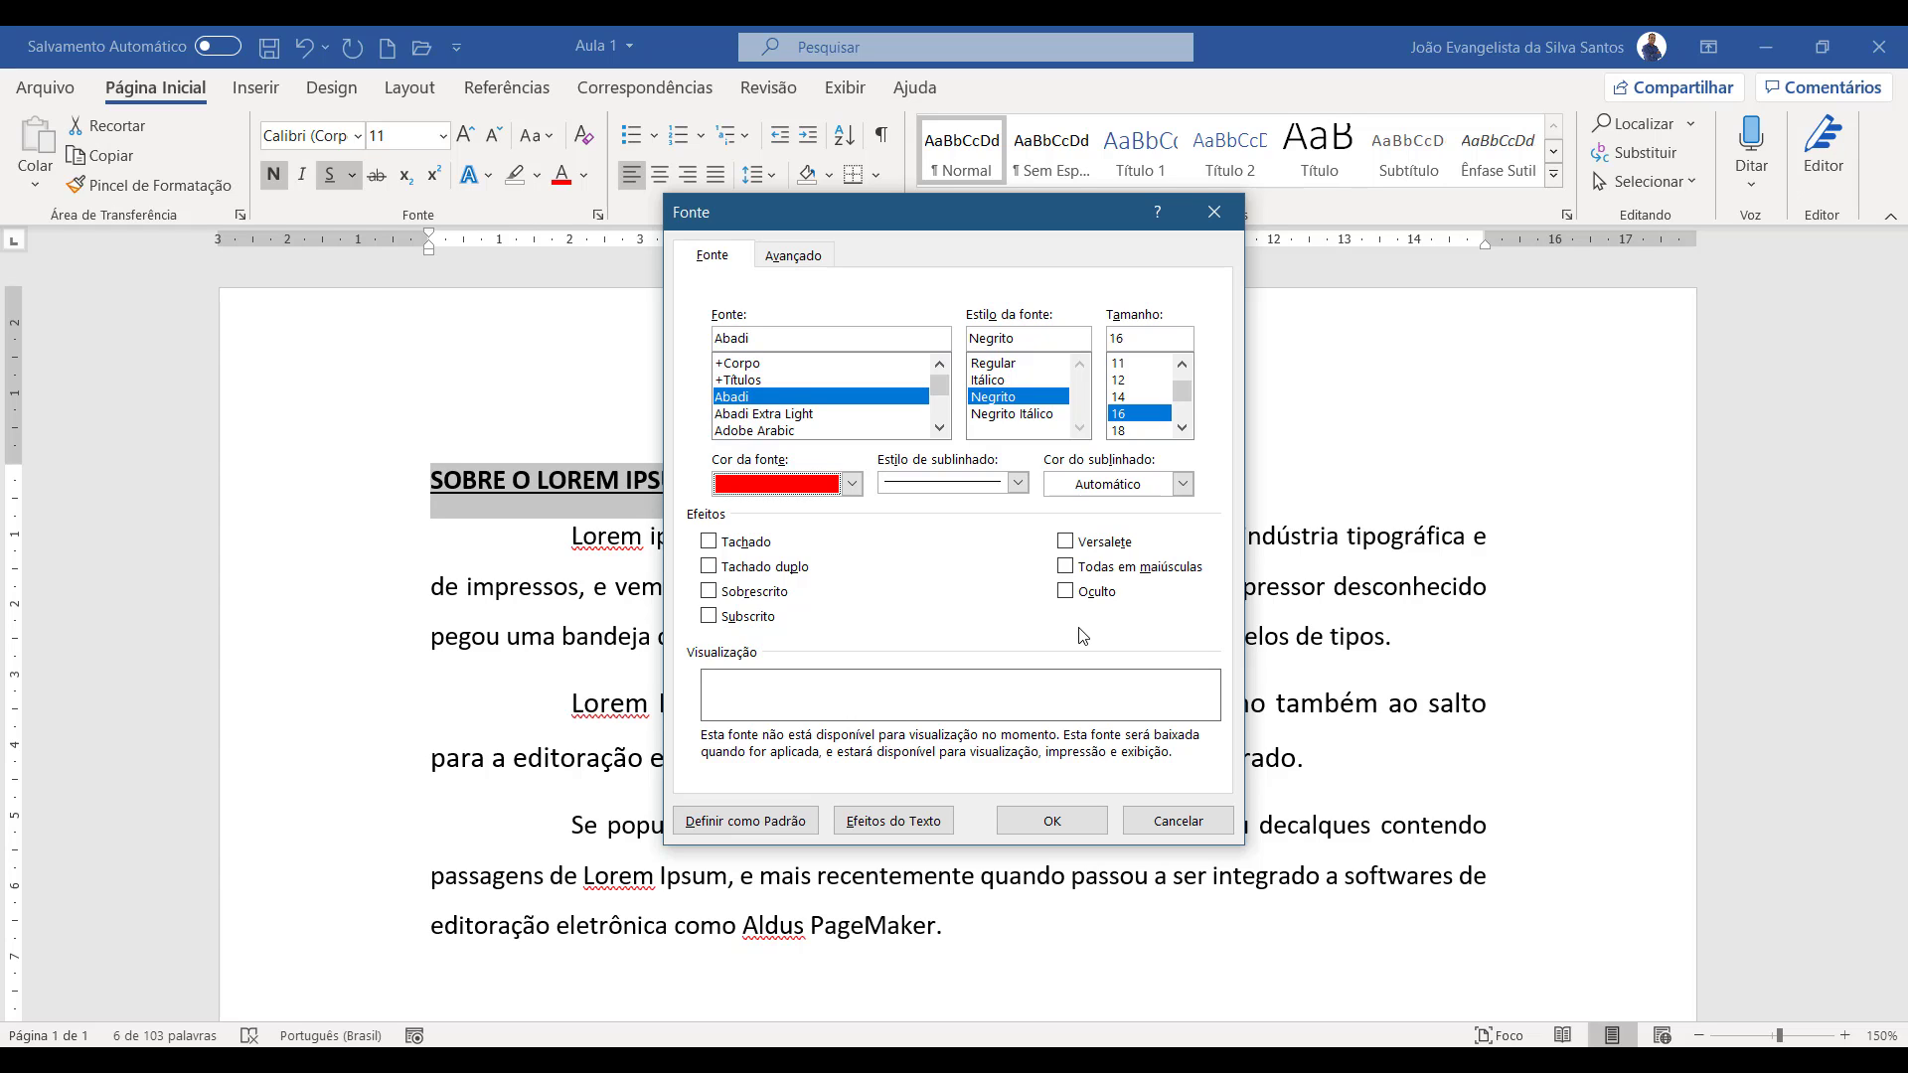
pyautogui.click(1066, 566)
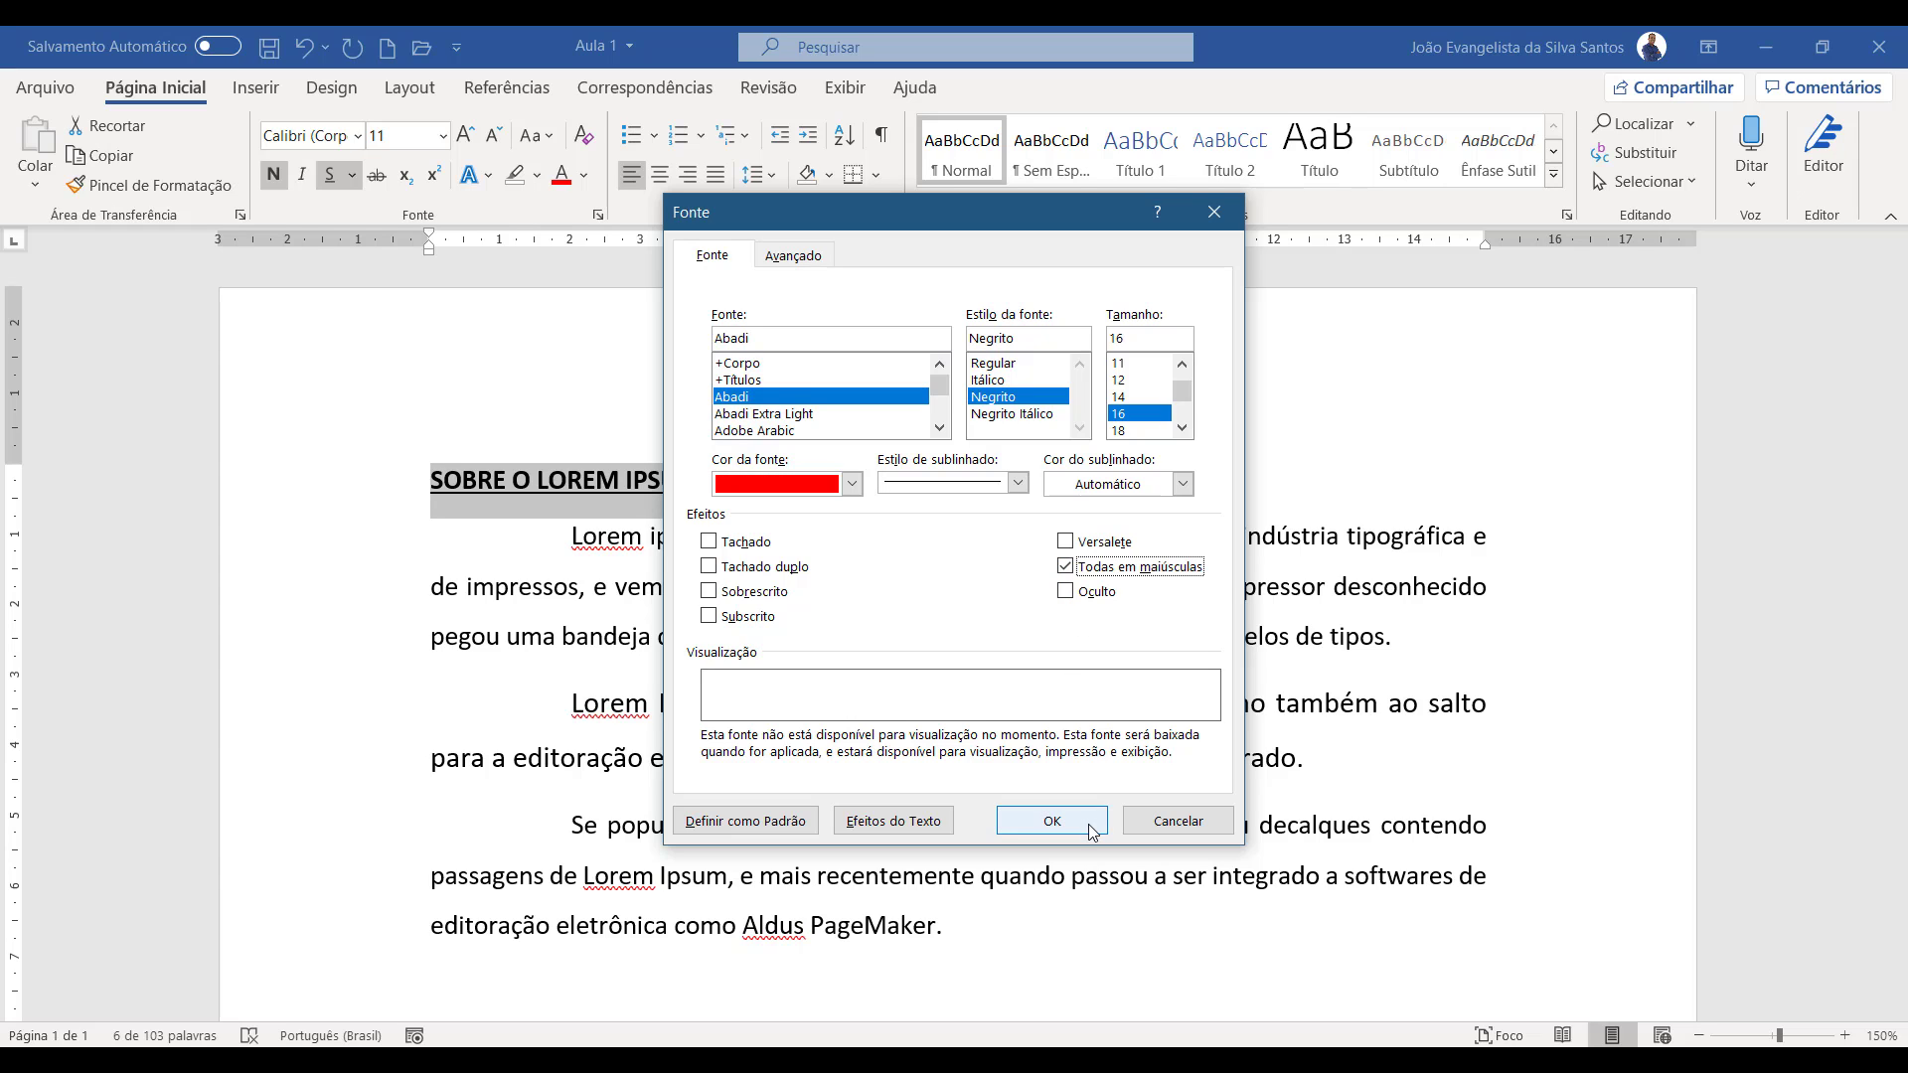
pyautogui.click(1052, 820)
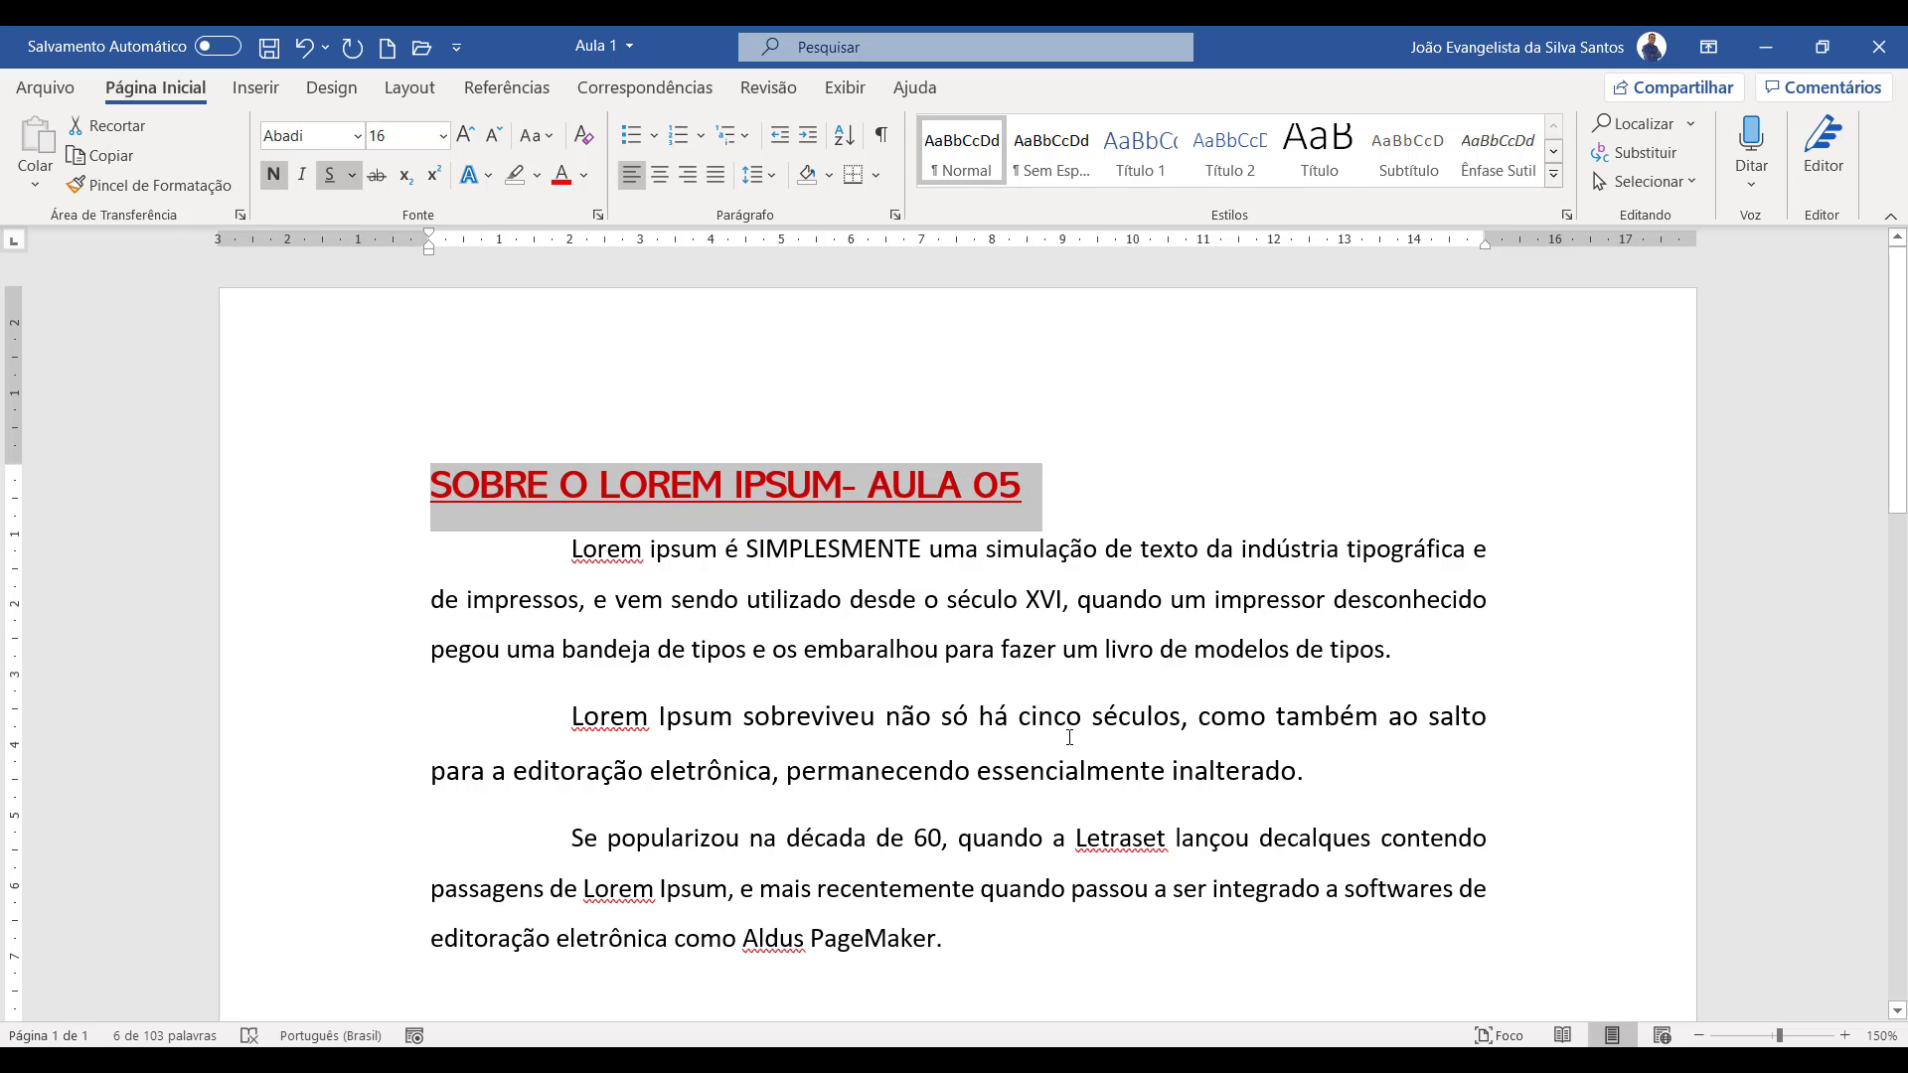